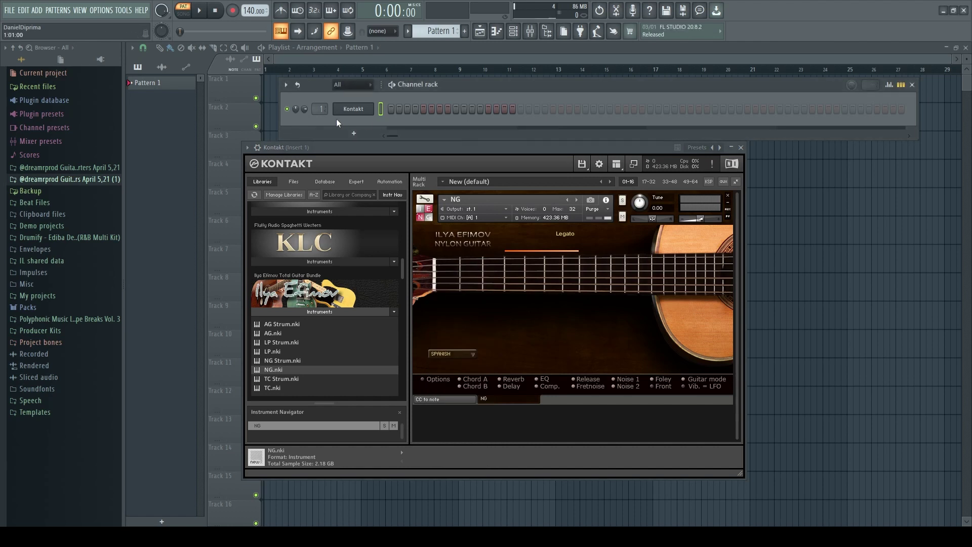
# Step: Open the Kontakt channel's piano roll, place a C#5 note of length 0:02:00 at 1:01:00, and audition it
pyautogui.press('F7')
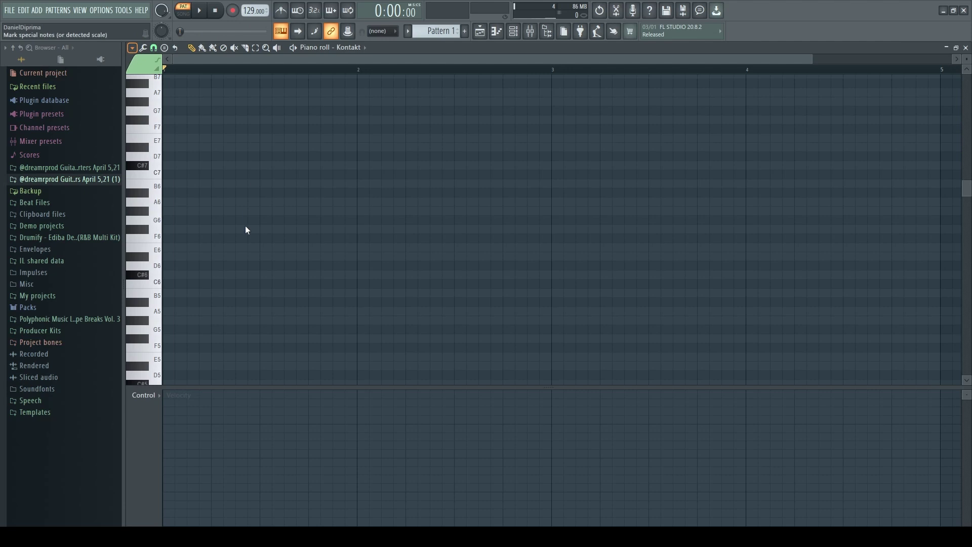
pyautogui.scroll(-2, 517, 236)
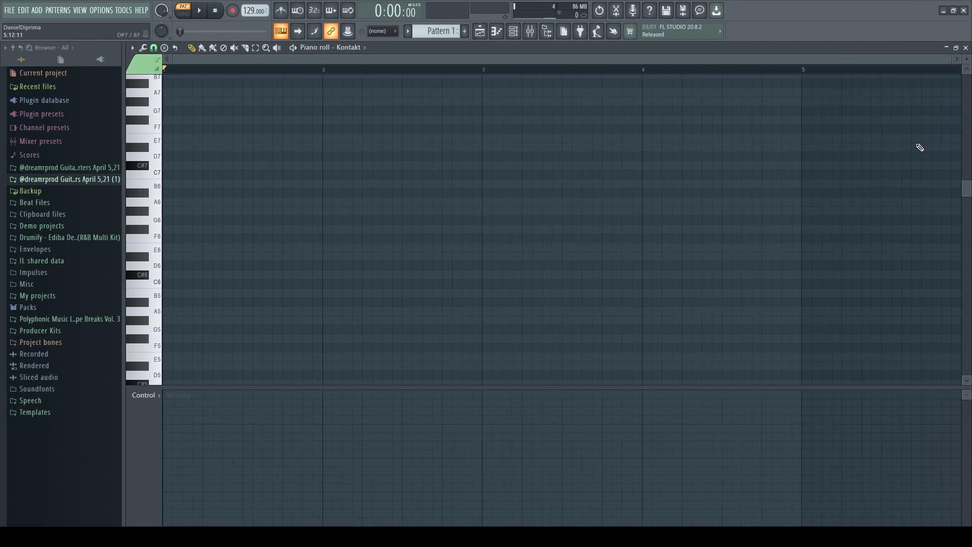
pyautogui.scroll(-4, 202, 274)
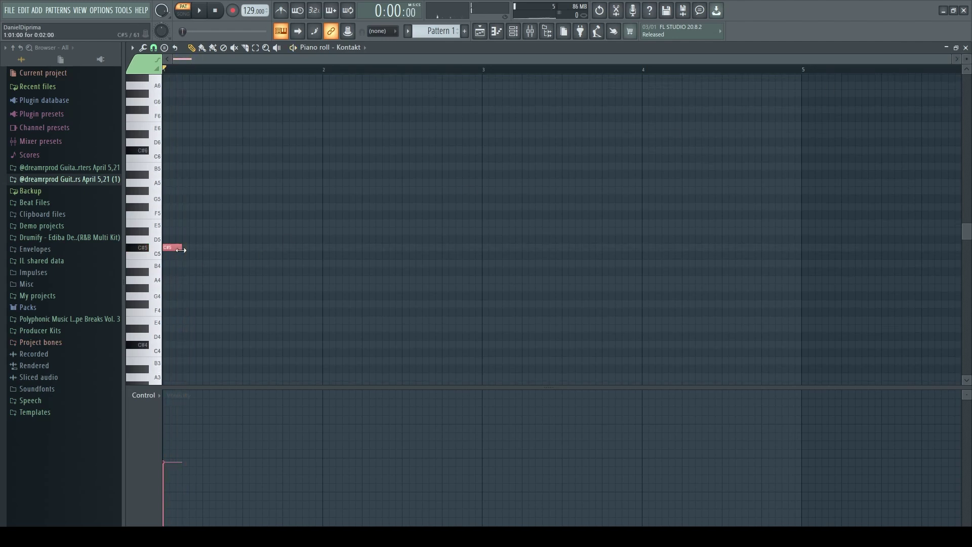
pyautogui.press('space')
pyautogui.press('space')
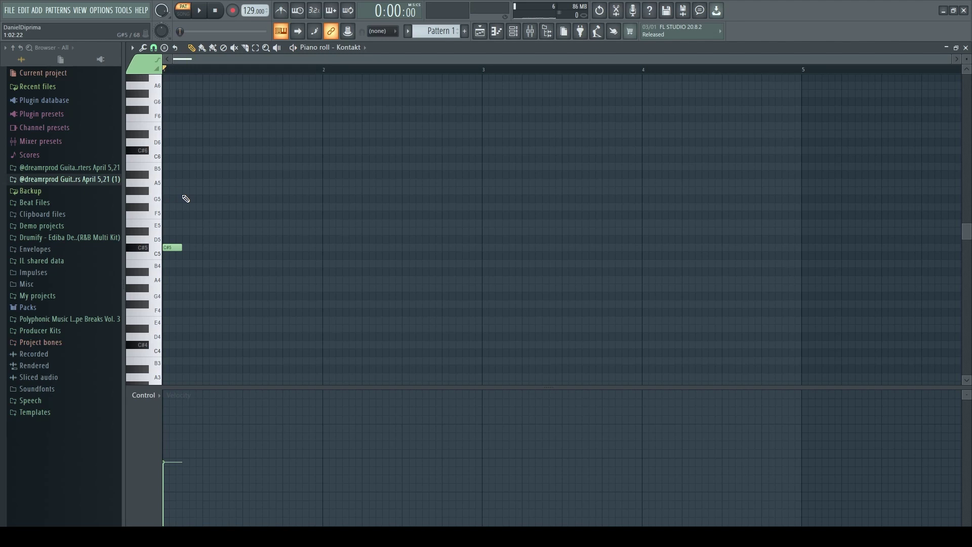
# Step: Add an F#5 note of the same length just after the opening C#5 and play the pattern back
pyautogui.press('space')
pyautogui.press('space')
pyautogui.press('space')
pyautogui.press('space')
pyautogui.press('space')
pyautogui.press('space')
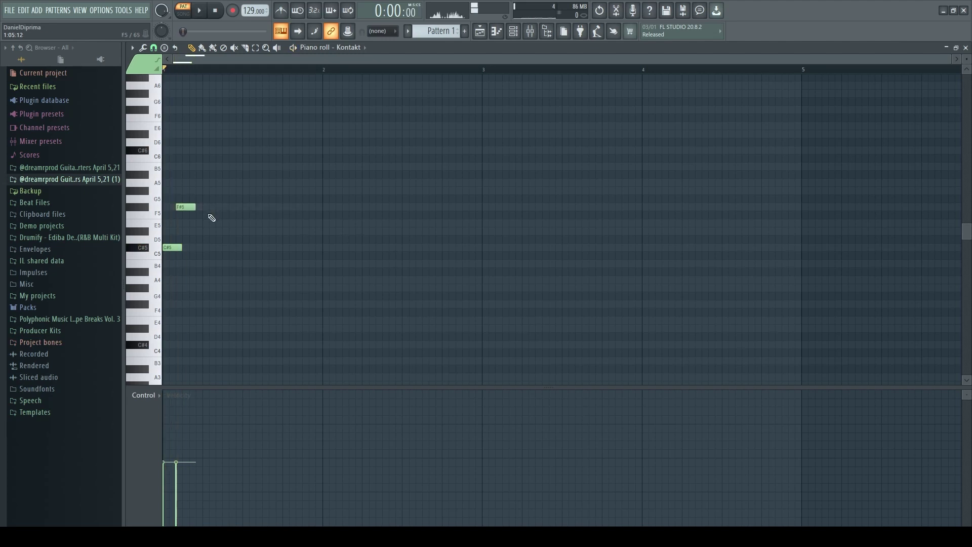
pyautogui.press('space')
pyautogui.press('space')
pyautogui.press('space')
pyautogui.press('space')
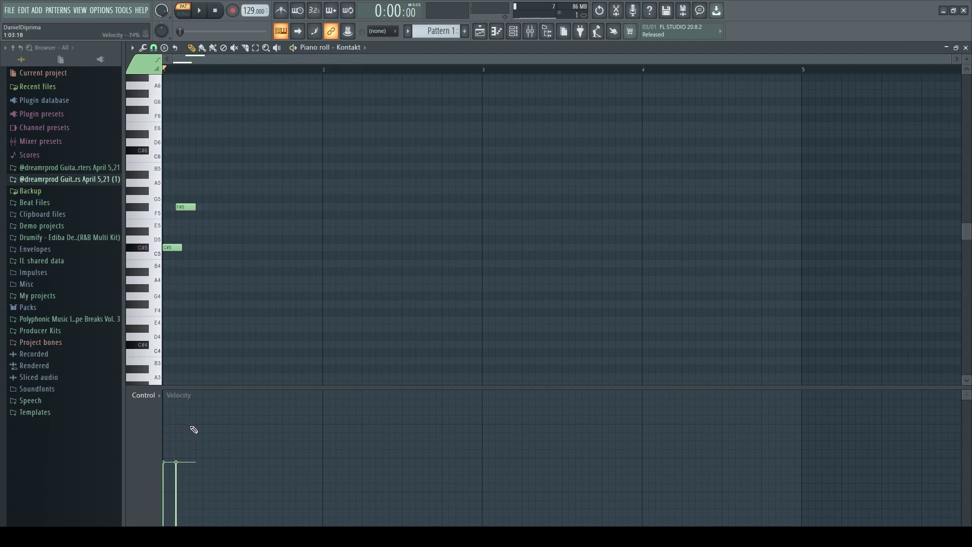
# Step: Add a C#6 as the third note, right after the F#5, and audition the three-note phrase
pyautogui.click(195, 151)
pyautogui.press('space')
pyautogui.press('space')
pyautogui.press('space')
pyautogui.press('space')
pyautogui.press('space')
pyautogui.press('space')
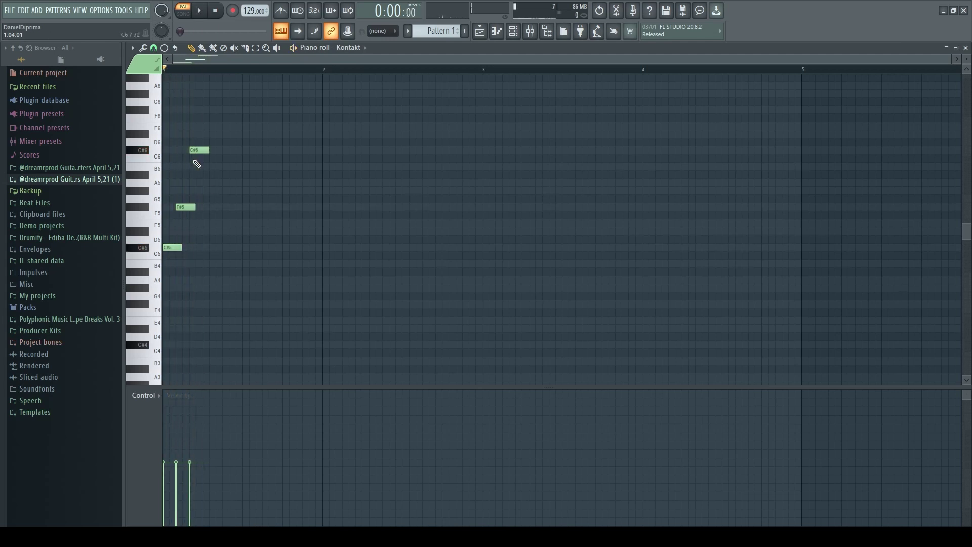
pyautogui.press('space')
pyautogui.press('space')
pyautogui.press('space')
pyautogui.press('space')
pyautogui.press('space')
pyautogui.press('space')
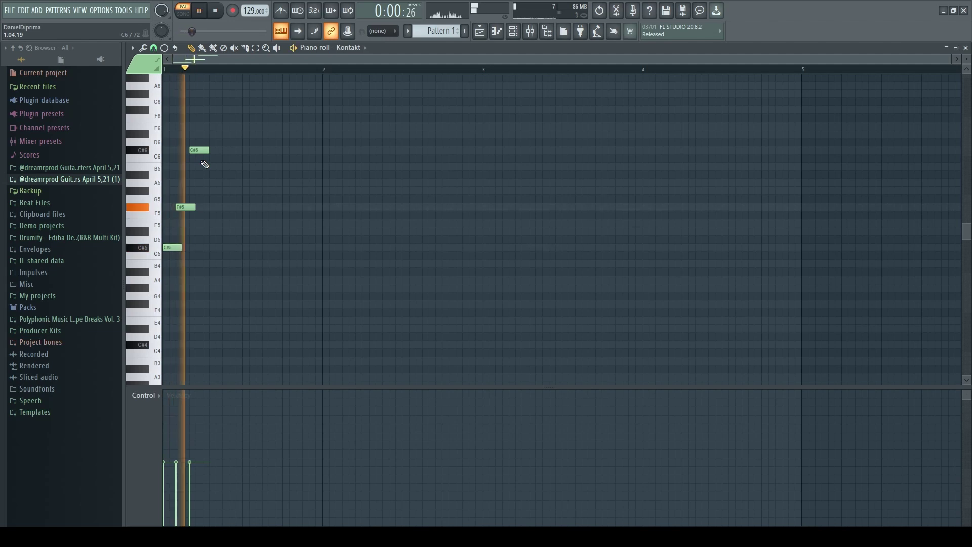
# Step: Add an A5 as the fourth note, following the C#6, and play the phrase back
pyautogui.click(213, 183)
pyautogui.press('space')
pyautogui.press('space')
pyautogui.press('space')
pyautogui.press('space')
pyautogui.press('space')
pyautogui.press('space')
pyautogui.press('space')
pyautogui.press('space')
pyautogui.press('space')
# Step: Add E5 and D#5 as the fifth and sixth notes of the melody and audition the result
pyautogui.click(225, 223)
pyautogui.click(238, 232)
pyautogui.press('space')
pyautogui.press('space')
pyautogui.press('space')
pyautogui.press('space')
pyautogui.press('space')
pyautogui.press('space')
pyautogui.press('space')
pyautogui.press('space')
pyautogui.press('space')
pyautogui.press('space')
pyautogui.press('space')
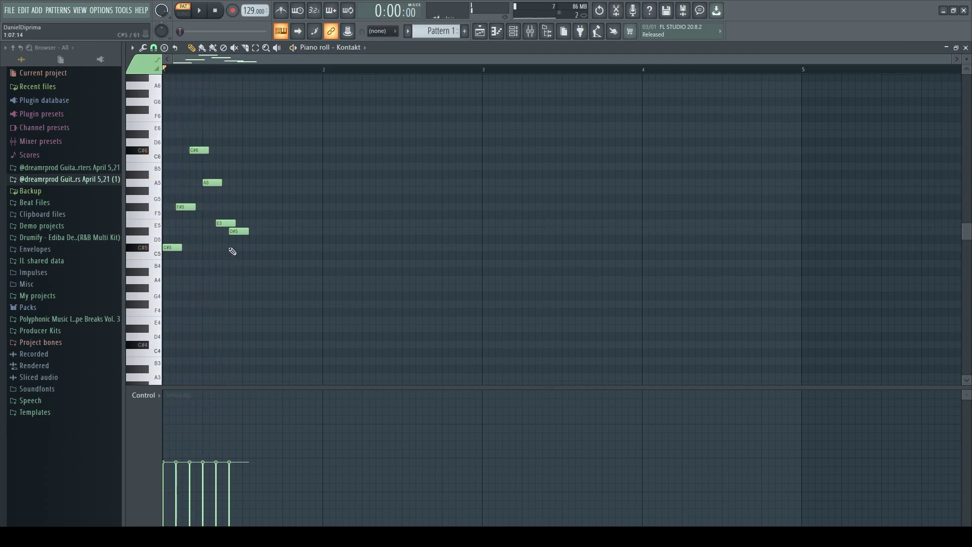
# Step: Raise the fifth note at 1:06:08 from E5 to G#5 and play the melody back
pyautogui.press('space')
pyautogui.press('space')
pyautogui.press('space')
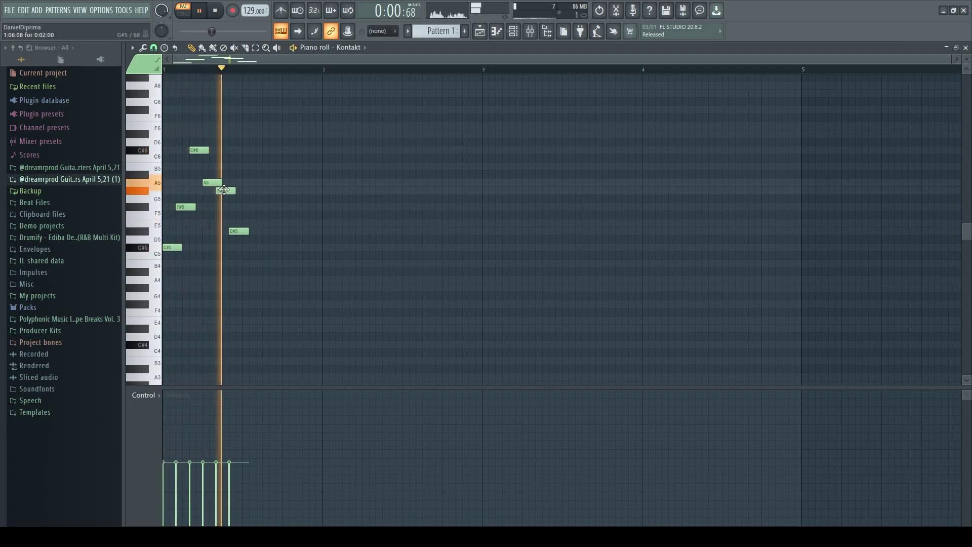
pyautogui.press('space')
pyautogui.press('space')
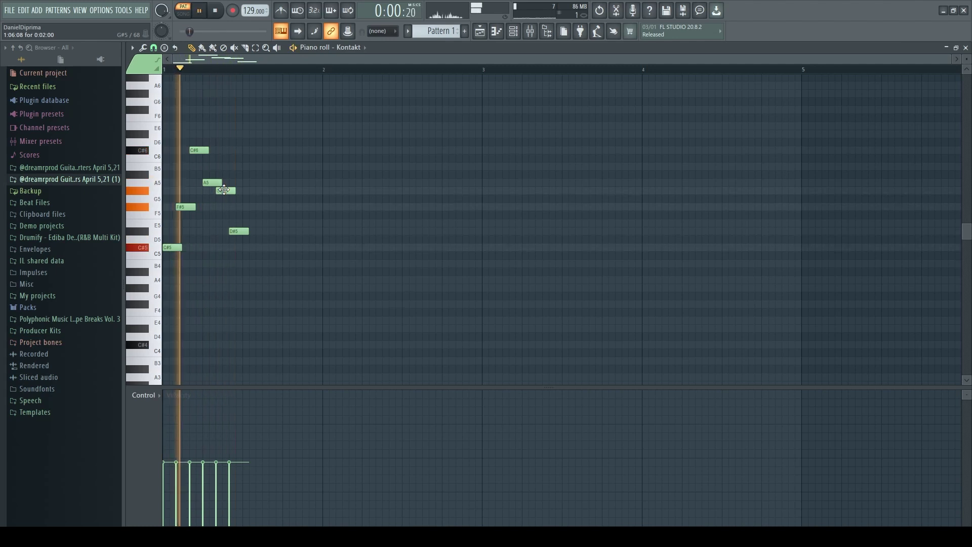
pyautogui.press('space')
pyautogui.press('space')
pyautogui.press('space')
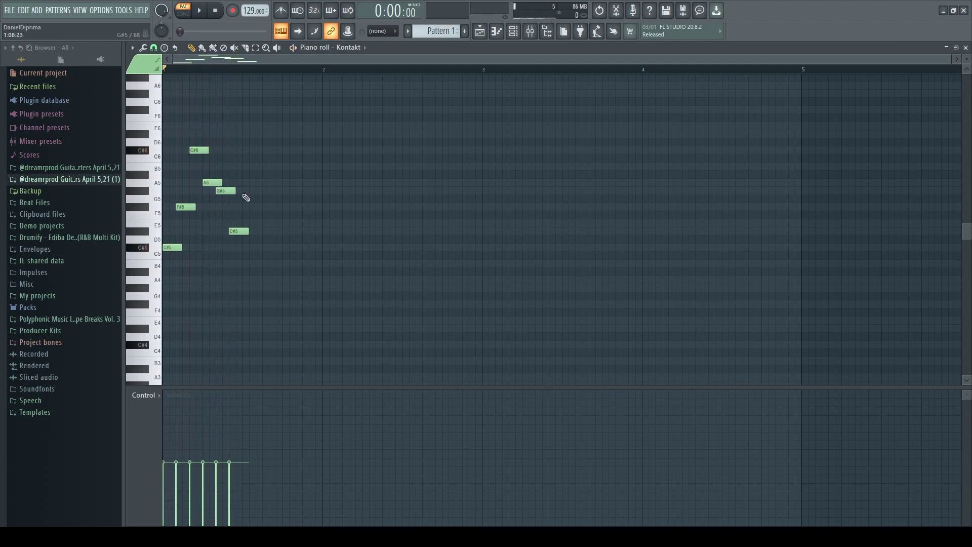
# Step: Continue the melody after the D#5 with a G#5 at 1:09:00 and an A5 directly following it
pyautogui.press('space')
pyautogui.press('space')
pyautogui.click(271, 183)
pyautogui.press('space')
pyautogui.press('space')
pyautogui.moveTo(273, 183); pyautogui.dragTo(266, 182)
pyautogui.press('space')
pyautogui.press('space')
# Step: Try a B5 note at 1:11:16 after the second A5 and audition it
pyautogui.click(270, 167)
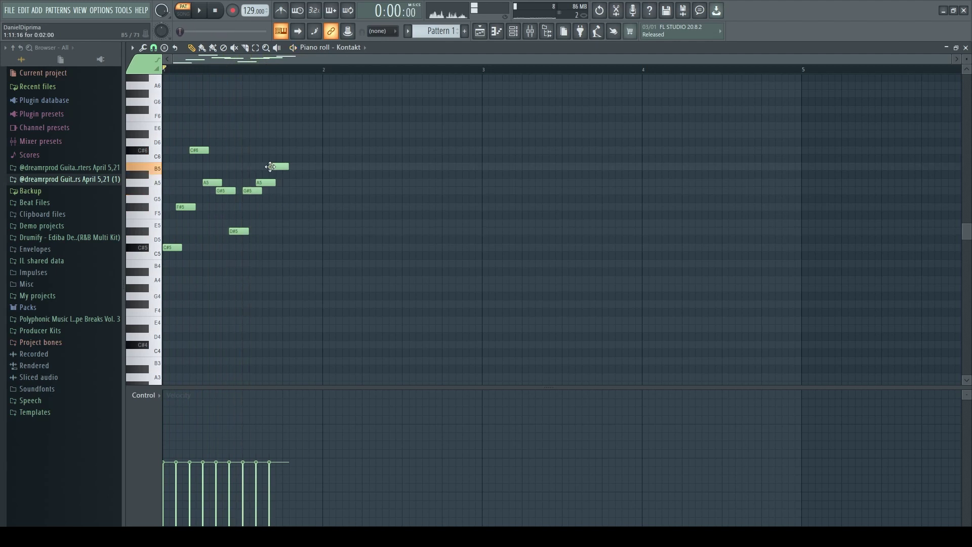
pyautogui.press('space')
pyautogui.press('space')
pyautogui.press('space')
pyautogui.press('space')
pyautogui.press('space')
pyautogui.press('space')
pyautogui.press('space')
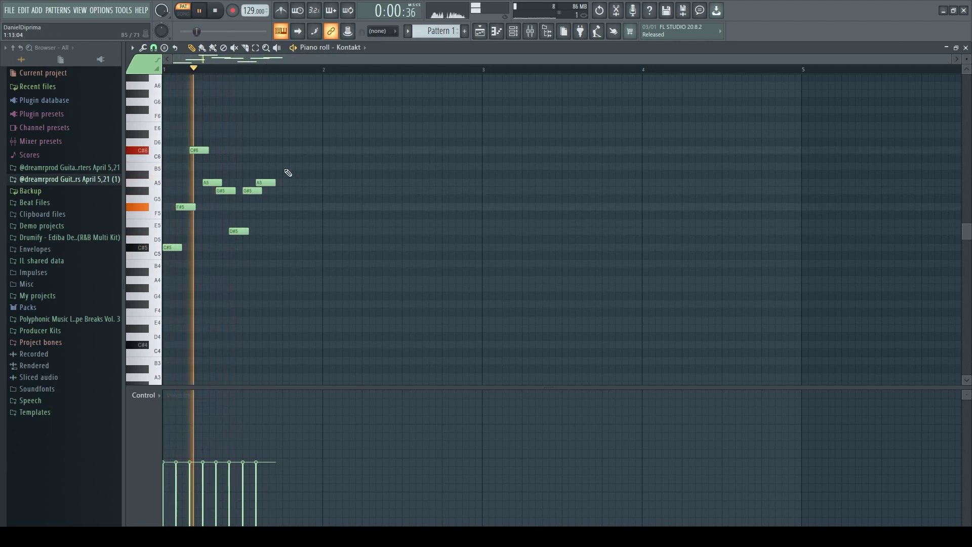
# Step: Add a D#5 note after the second A5 and play the melody back
pyautogui.press('space')
pyautogui.press('space')
pyautogui.click(270, 231)
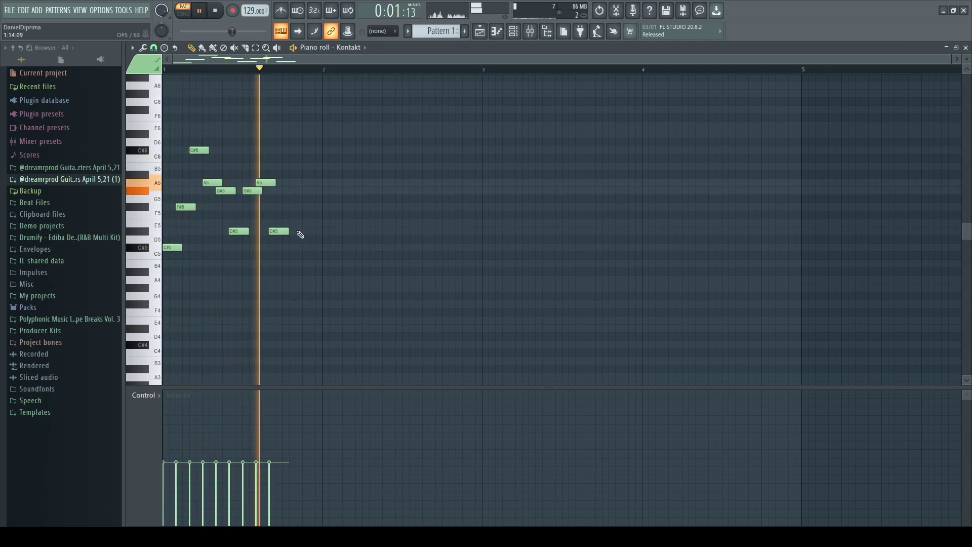
pyautogui.press('space')
pyautogui.press('space')
# Step: Place an E5 at 1:09:00 and replace the second A5 with the G#5 from 1:09:00
pyautogui.press('space')
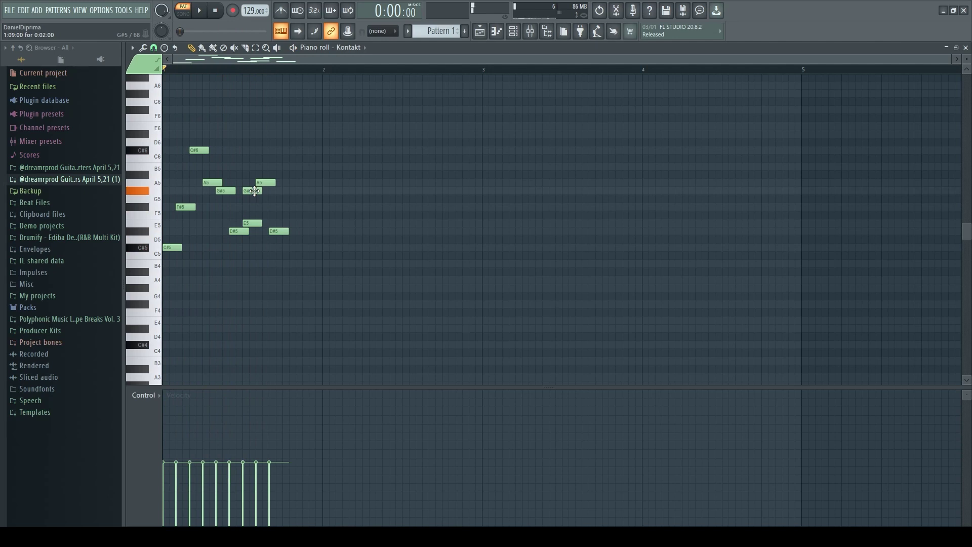
pyautogui.press('space')
pyautogui.rightClick(267, 183)
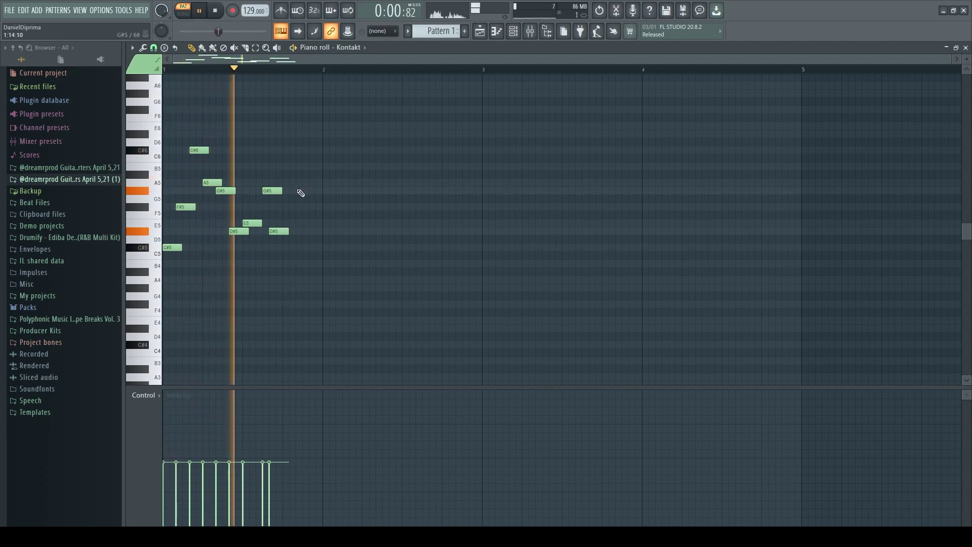
pyautogui.moveTo(270, 192); pyautogui.dragTo(265, 192)
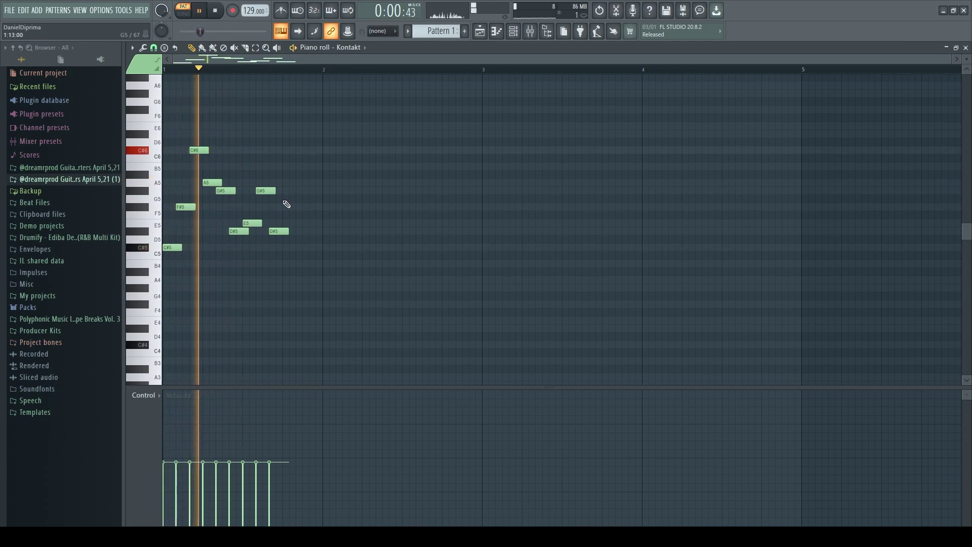
pyautogui.press('space')
pyautogui.press('space')
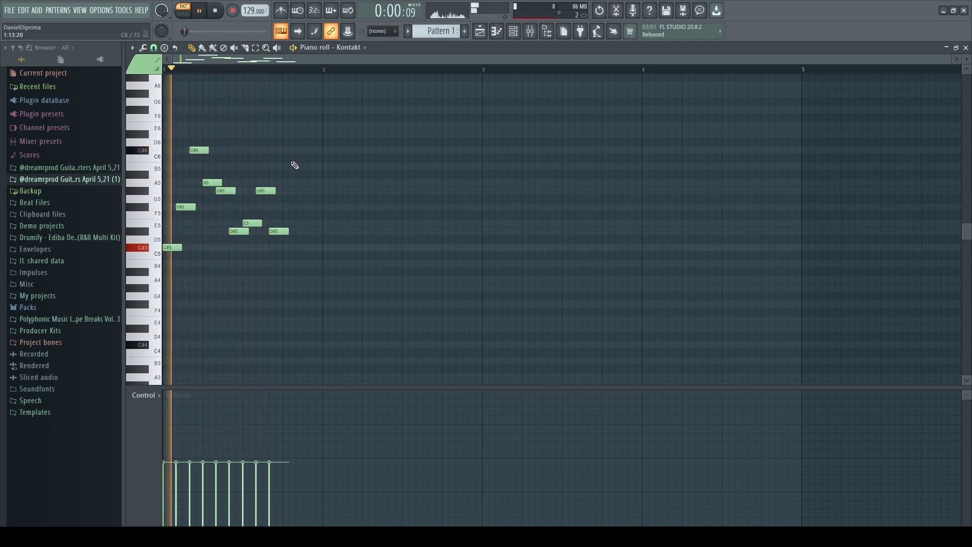
# Step: Stack a G#5 above the opening C#5 at 1:01:00 and audition the interval
pyautogui.press('space')
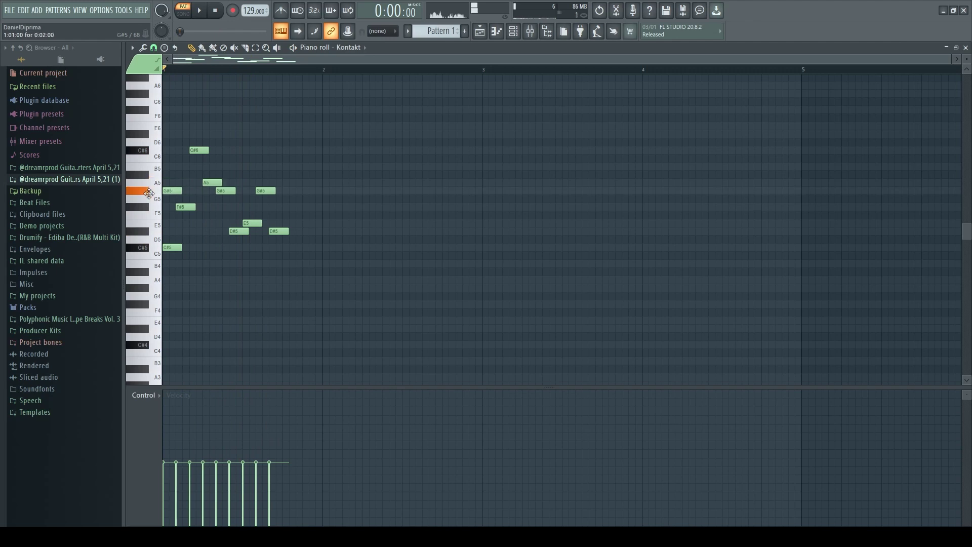
pyautogui.press('space')
pyautogui.press('space')
pyautogui.press('space')
pyautogui.press('space')
pyautogui.press('space')
pyautogui.press('space')
pyautogui.press('space')
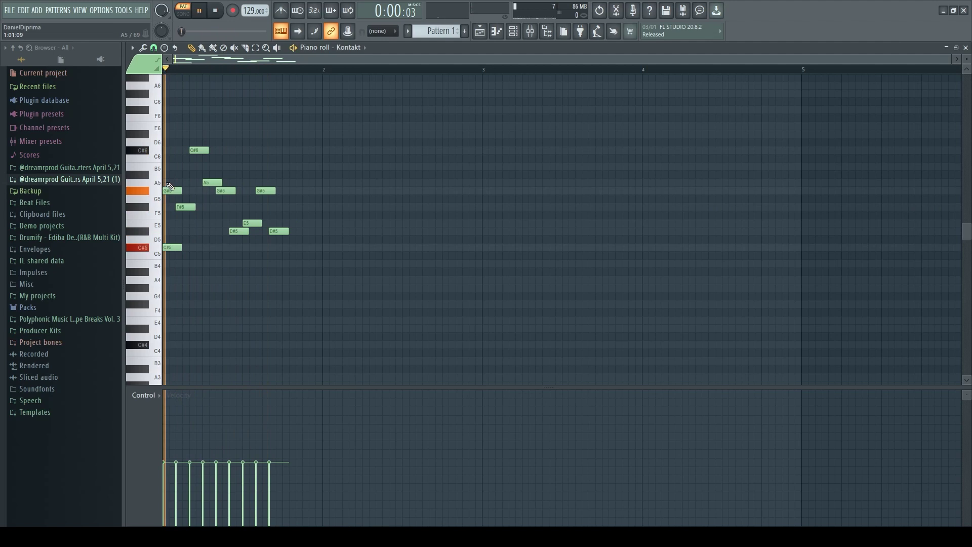
pyautogui.press('space')
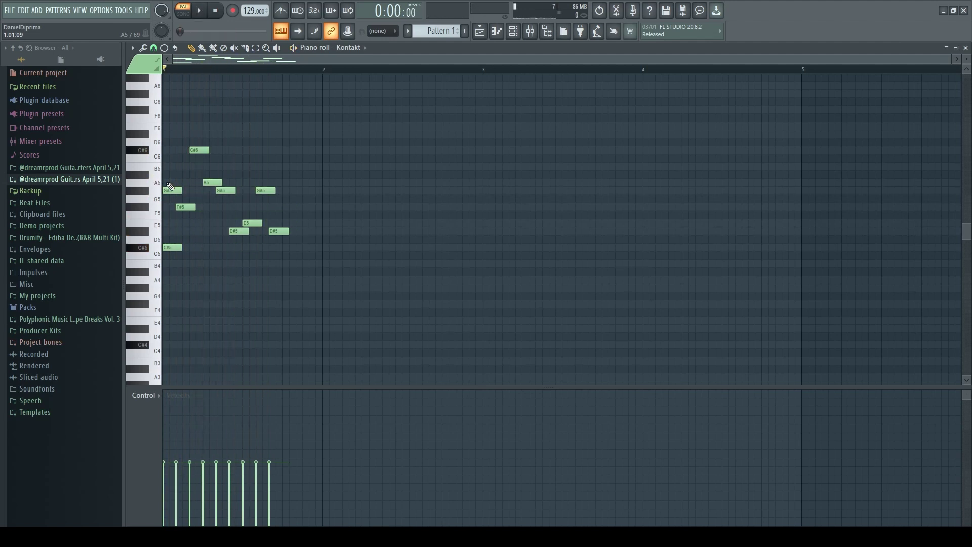
pyautogui.press('space')
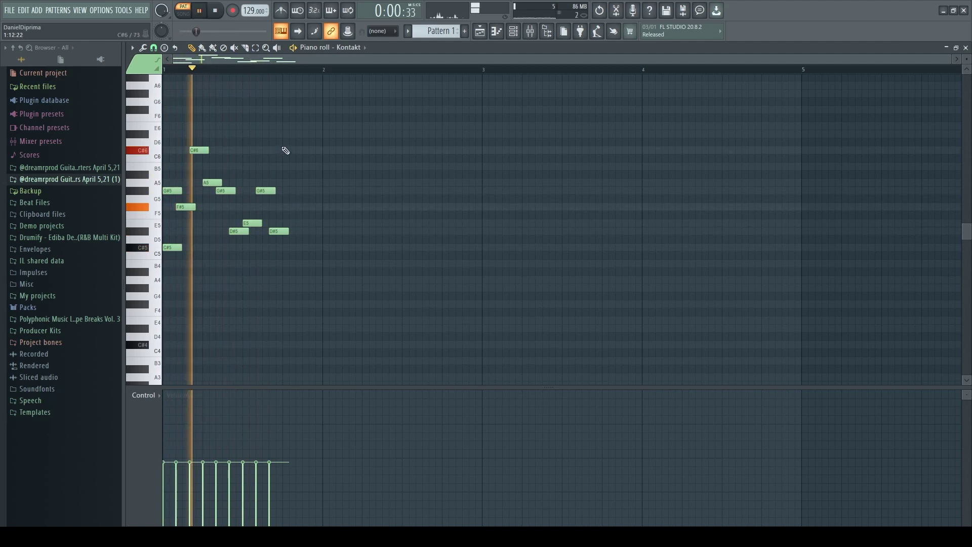
# Step: Add an E6 note at 1:13:00 and lengthen it to 0:04:00, up to the end of bar 1
pyautogui.press('space')
pyautogui.press('space')
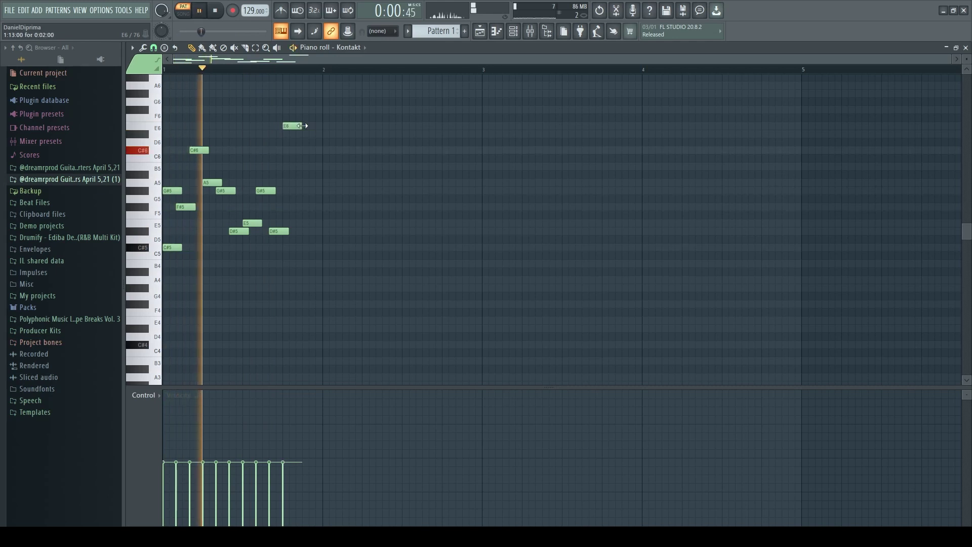
pyautogui.moveTo(302, 125); pyautogui.dragTo(323, 126)
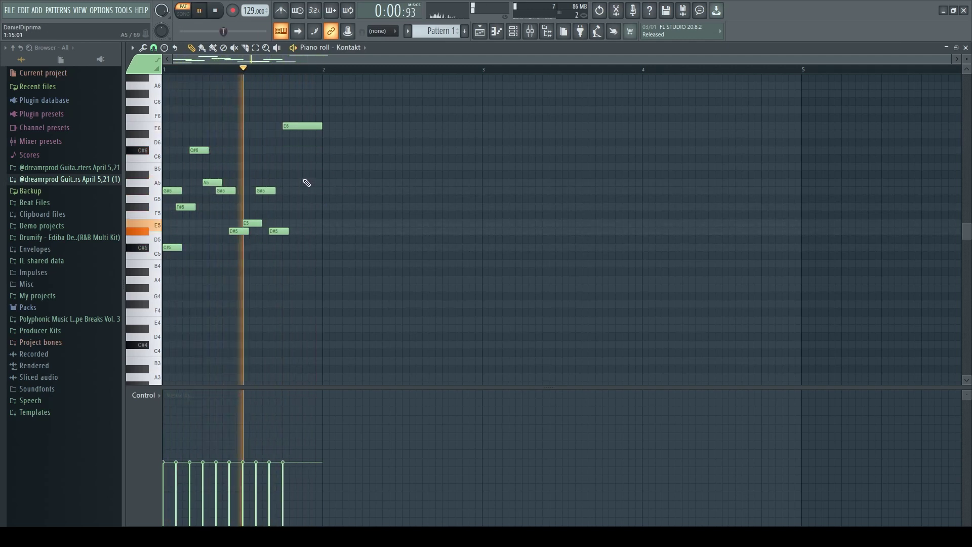
# Step: Add an E5 note of length 0:04:00 beneath the E6, raise it to A5 at 1:13:08, and audition it
pyautogui.click(292, 224)
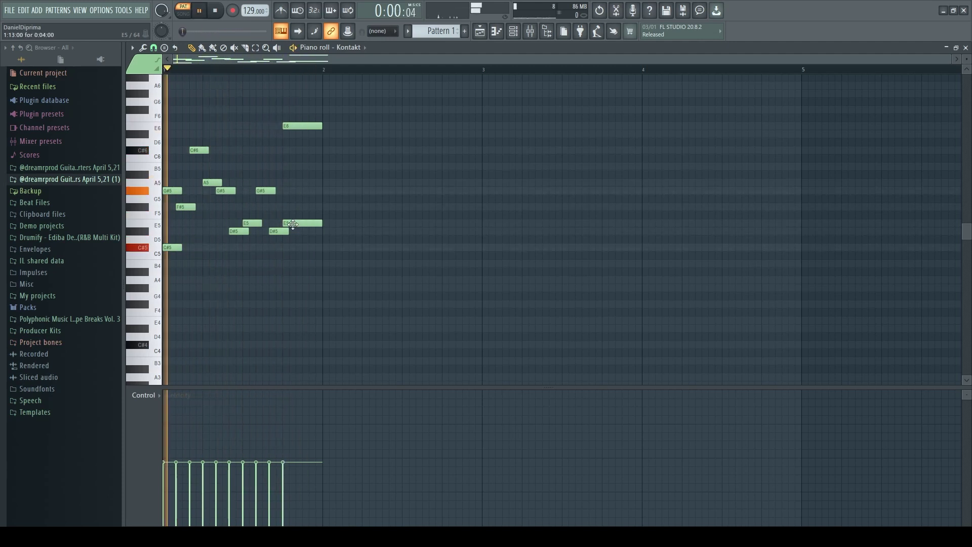
pyautogui.press('space')
pyautogui.press('space')
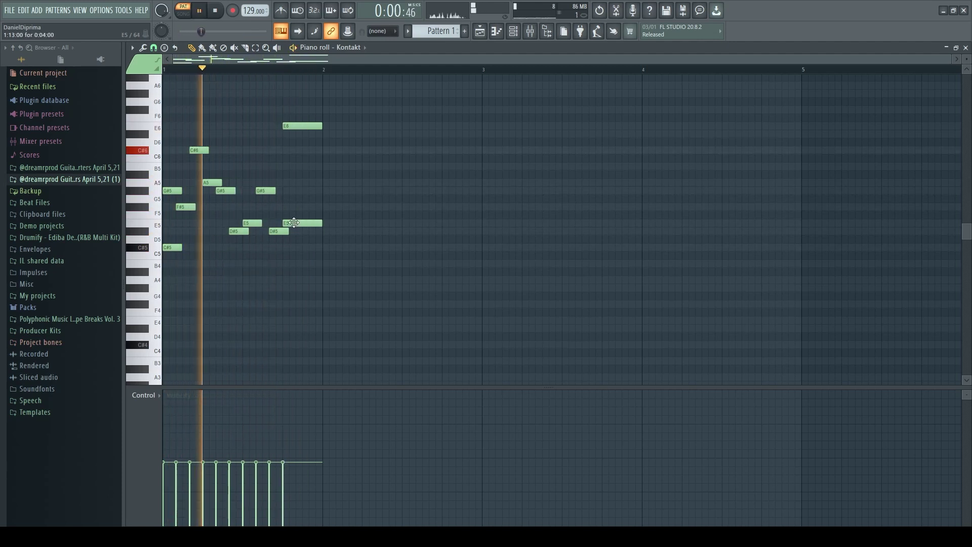
pyautogui.press('space')
pyautogui.moveTo(294, 223); pyautogui.dragTo(296, 182)
pyautogui.press('space')
pyautogui.press('space')
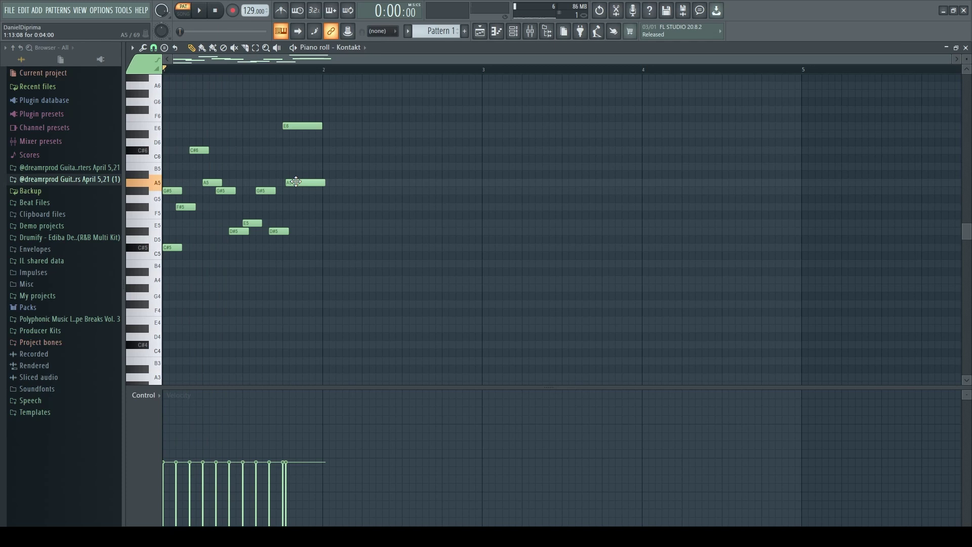
# Step: Move the long A5 under the E6 to G#5 at 1:14:08 and play the pattern back
pyautogui.press('space')
pyautogui.moveTo(297, 182); pyautogui.dragTo(308, 191)
pyautogui.press('space')
pyautogui.press('space')
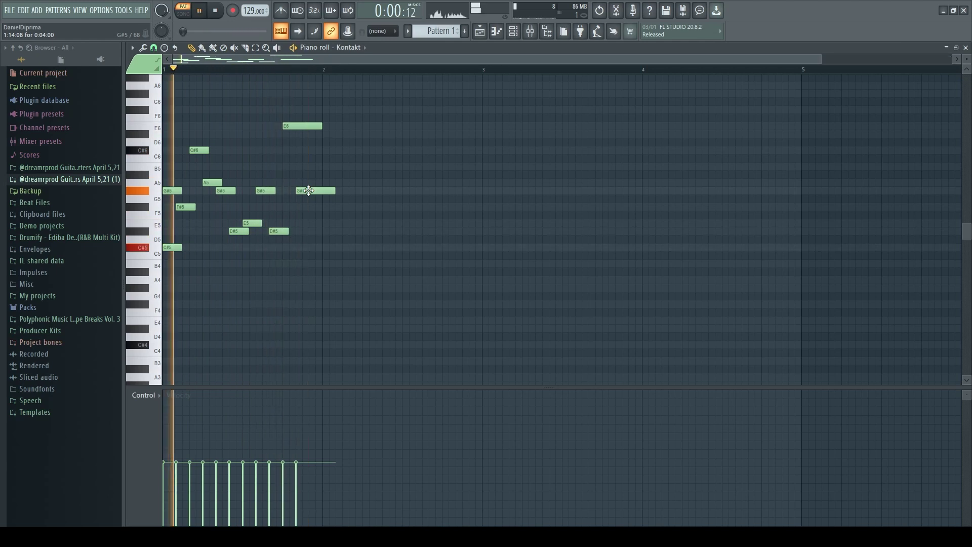
# Step: Add a D#5 note just after the start of the last G#5, near the end of bar 1, and audition it
pyautogui.press('space')
pyautogui.click(304, 207)
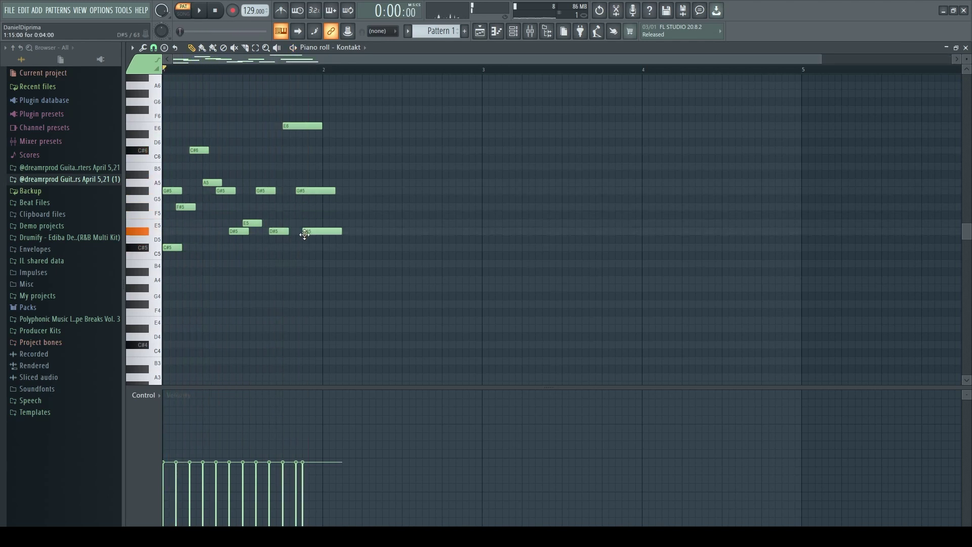
pyautogui.moveTo(305, 234); pyautogui.dragTo(311, 233)
pyautogui.press('space')
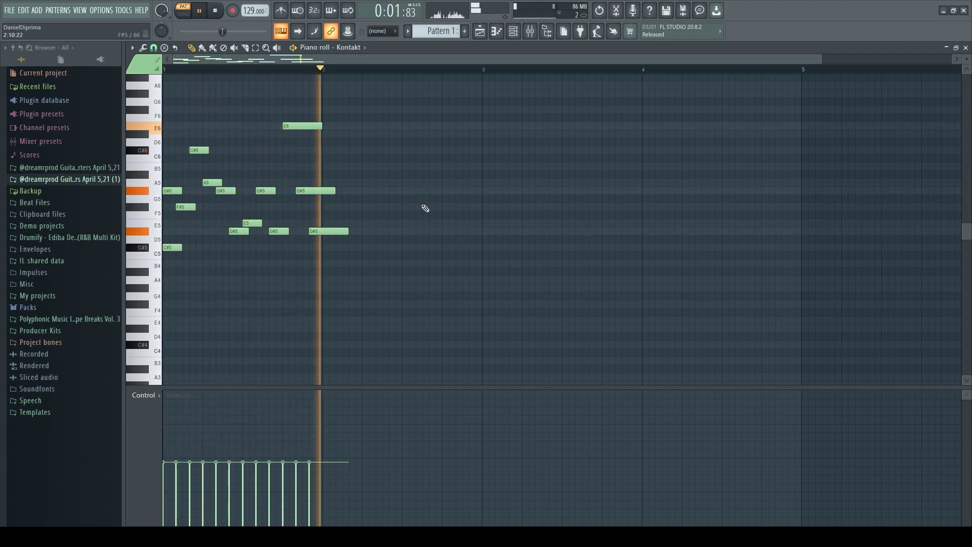
# Step: Shorten the final D#5, the last G#5 and the E6 so that all three fit within bar 1
pyautogui.moveTo(348, 232); pyautogui.dragTo(322, 231)
pyautogui.moveTo(335, 191); pyautogui.dragTo(322, 191)
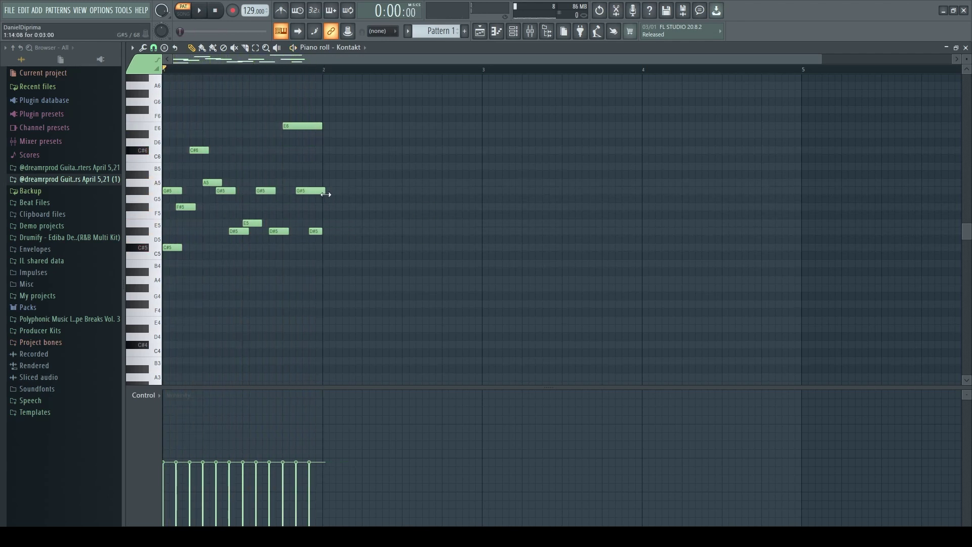
pyautogui.press('space')
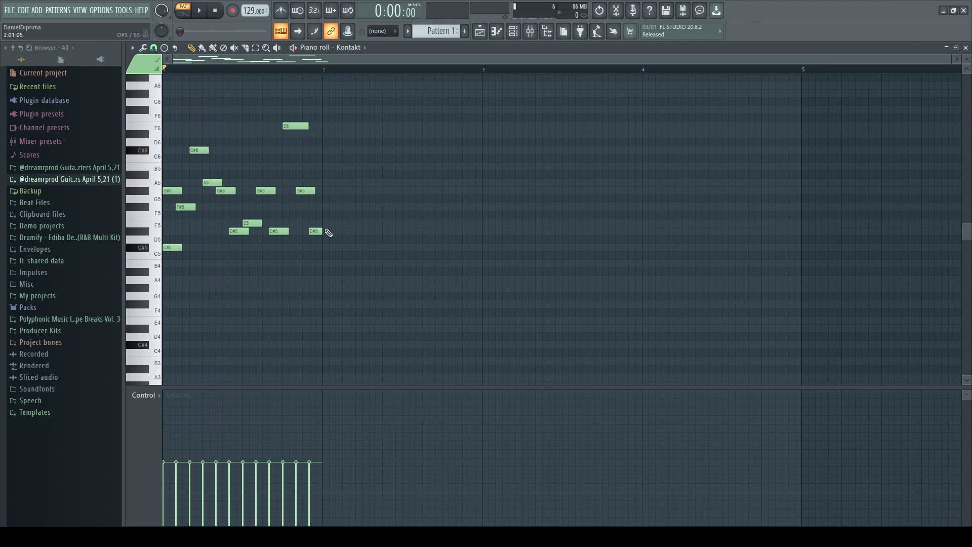
pyautogui.press('space')
# Step: Select every note except the final D#5 and lengthen them together, bringing the opening C#5 to 0:02:16
pyautogui.moveTo(302, 105); pyautogui.dragTo(170, 306)
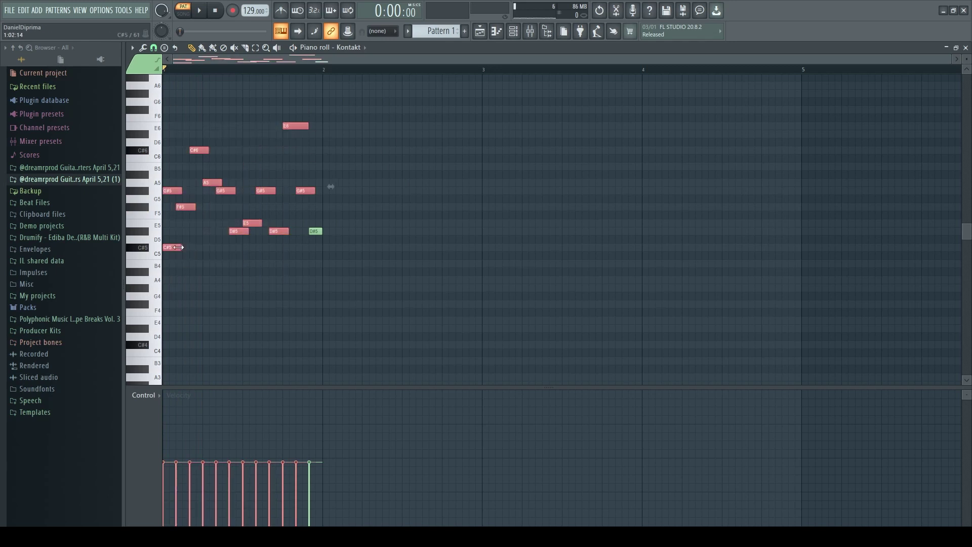
pyautogui.press('space')
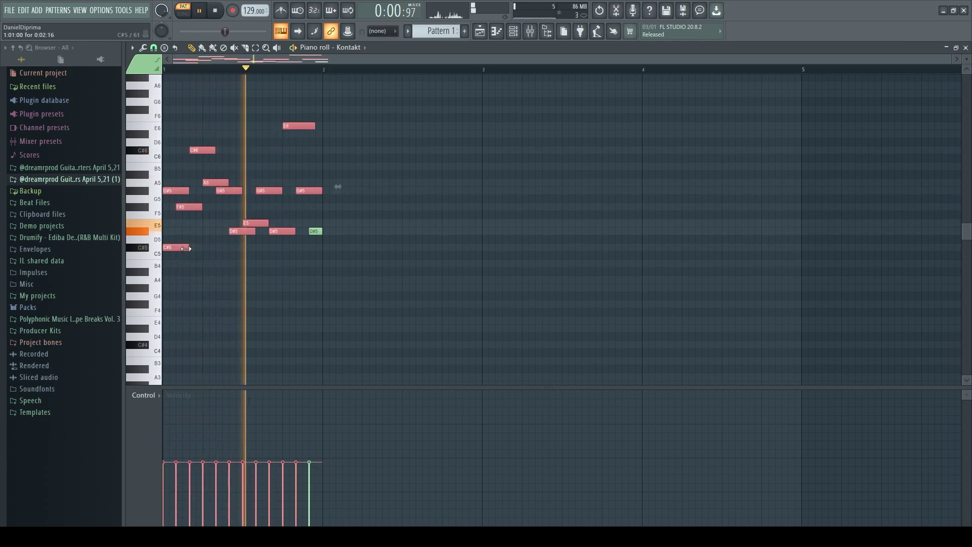
# Step: Deselect the notes and play the one-bar melody back to check the lengthened notes
pyautogui.press('space')
pyautogui.keyDown('ctrl'); pyautogui.click(306, 242); pyautogui.keyUp('ctrl')
pyautogui.press('space')
pyautogui.press('space')
pyautogui.press('space')
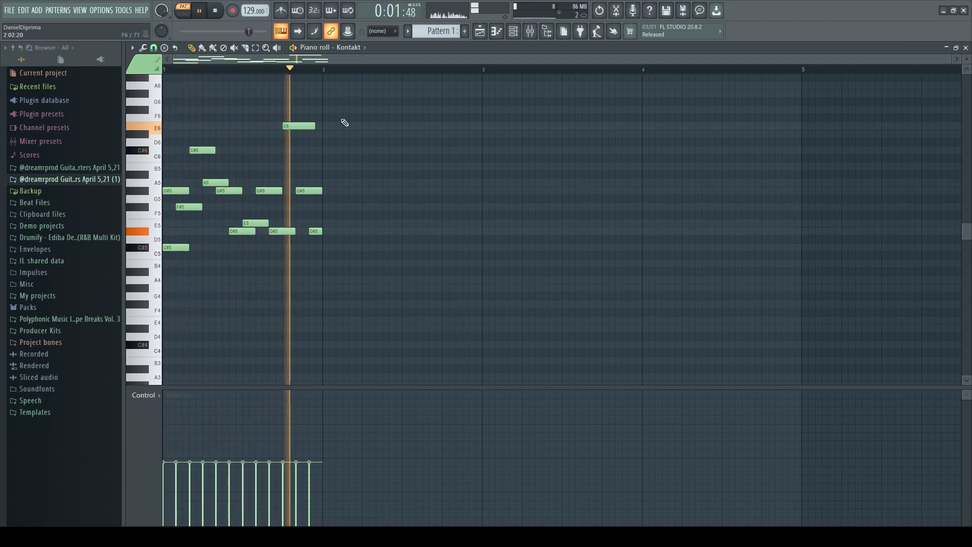
pyautogui.press('space')
pyautogui.press('space')
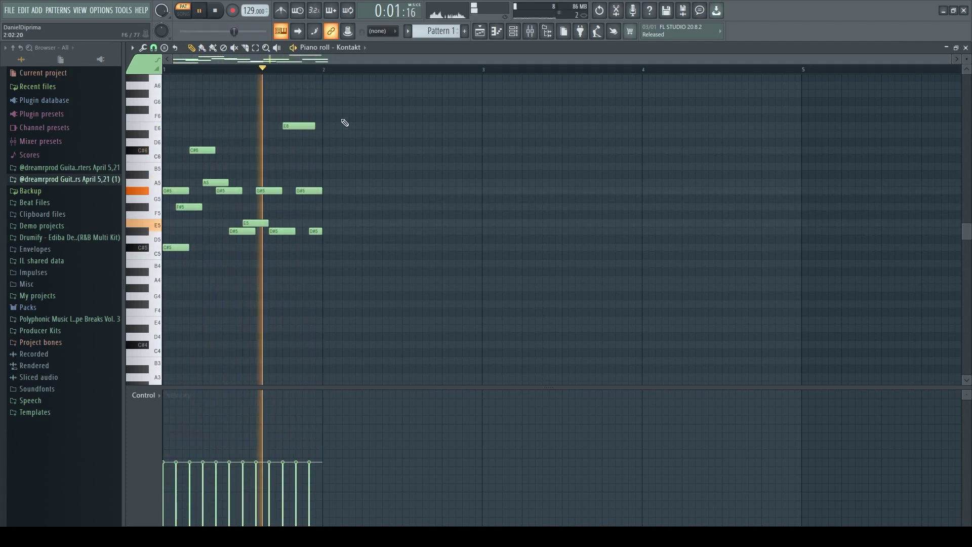
pyautogui.press('space')
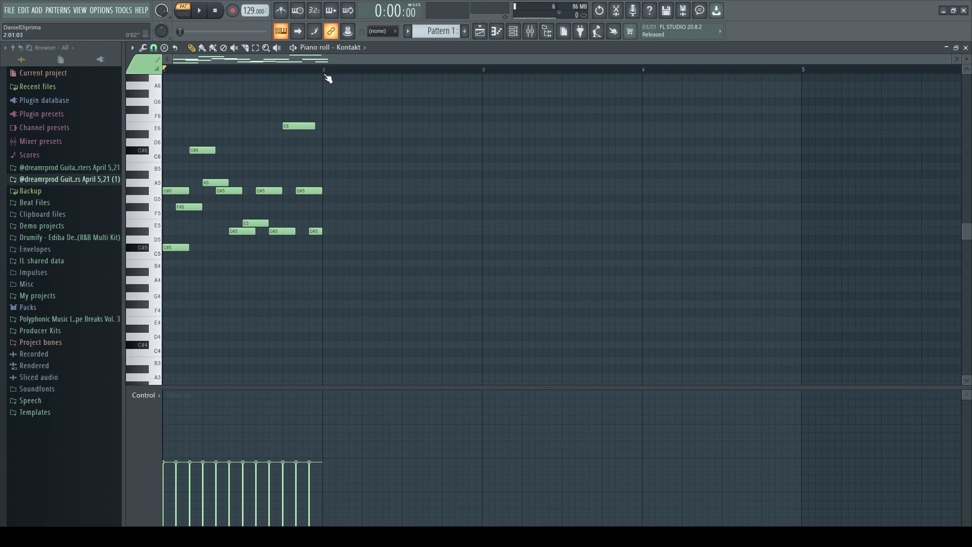
# Step: Duplicate the bar 1 melody into bar 2, deselect the copy and audition it
pyautogui.hotkey('ctrl', 'a')
pyautogui.hotkey('ctrl', 'b')
pyautogui.press('space')
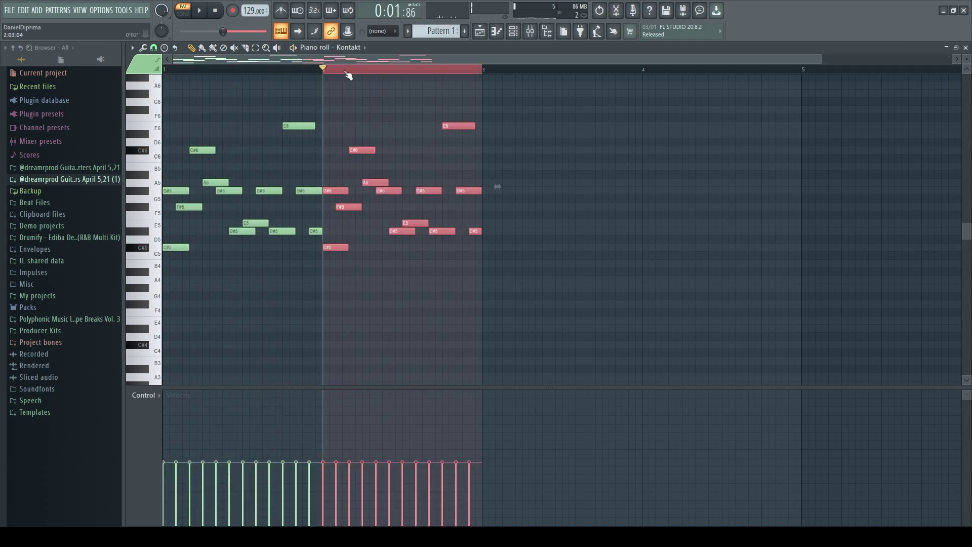
pyautogui.hotkey('ctrl', 'd')
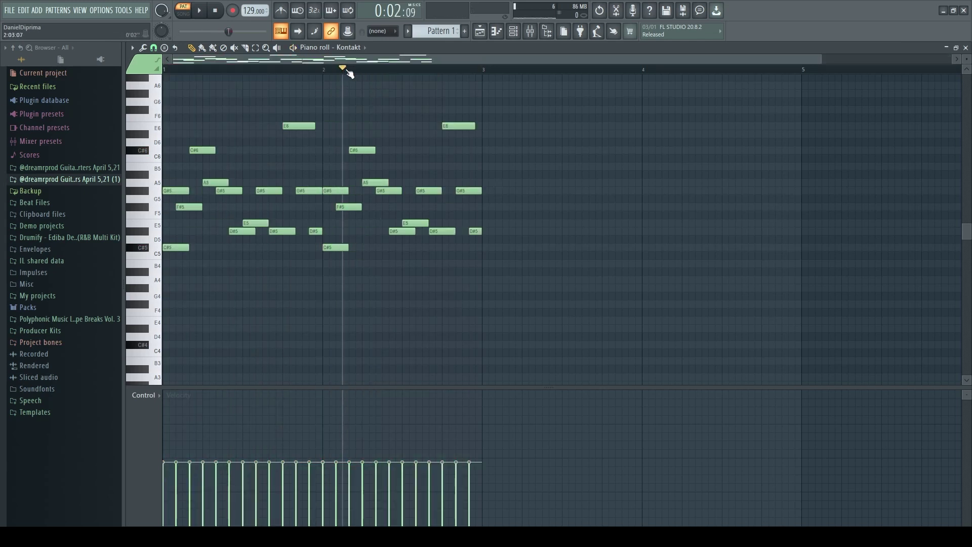
pyautogui.press('space')
# Step: Lengthen the E6 notes in bars 1 and 2 so that each reaches the end of its bar
pyautogui.moveTo(283, 107); pyautogui.dragTo(475, 125)
pyautogui.hotkey('ctrl', 'd')
pyautogui.press('space')
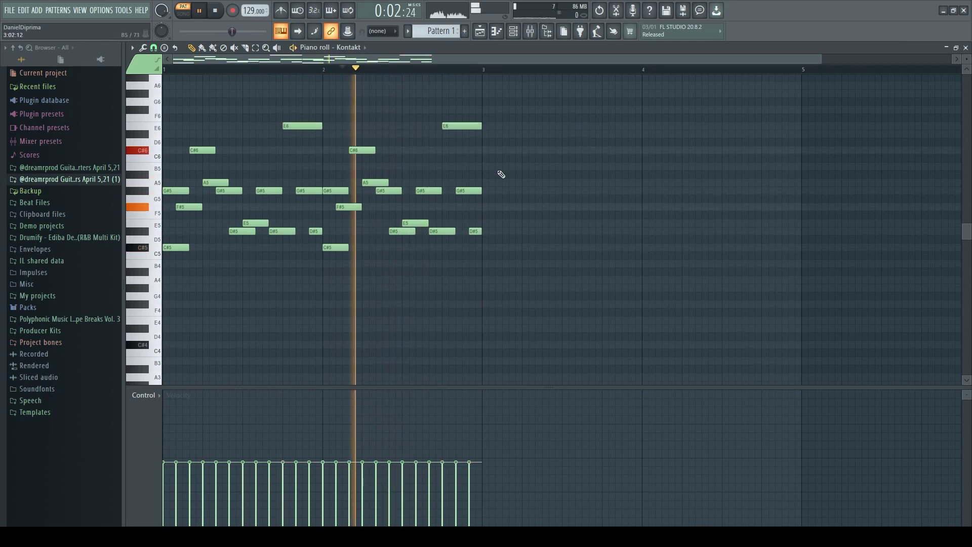
# Step: Vary the velocities of the bar 1 notes slightly, raising the E6 above the others and lowering the last G#5 and D#5
pyautogui.hotkey('ctrl', 'a')
pyautogui.press('space')
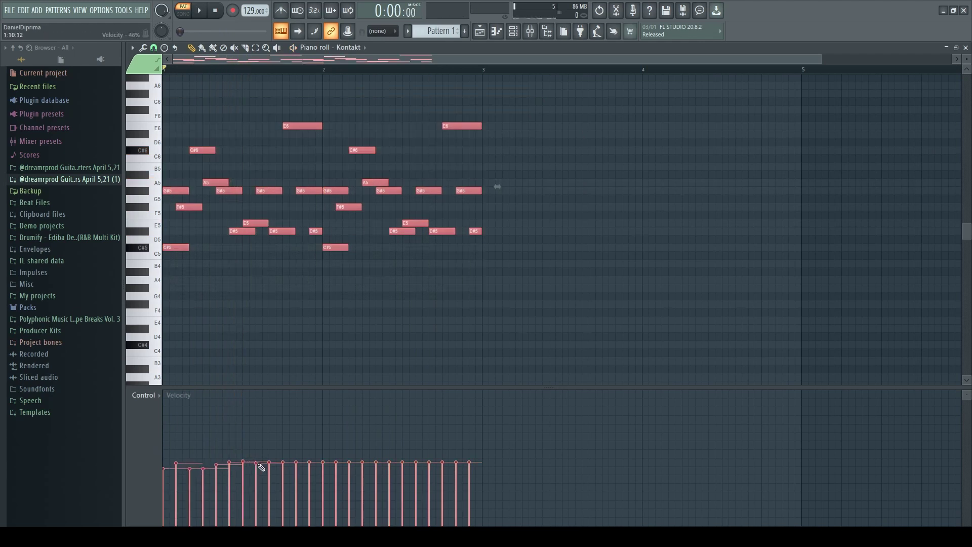
pyautogui.click(302, 120)
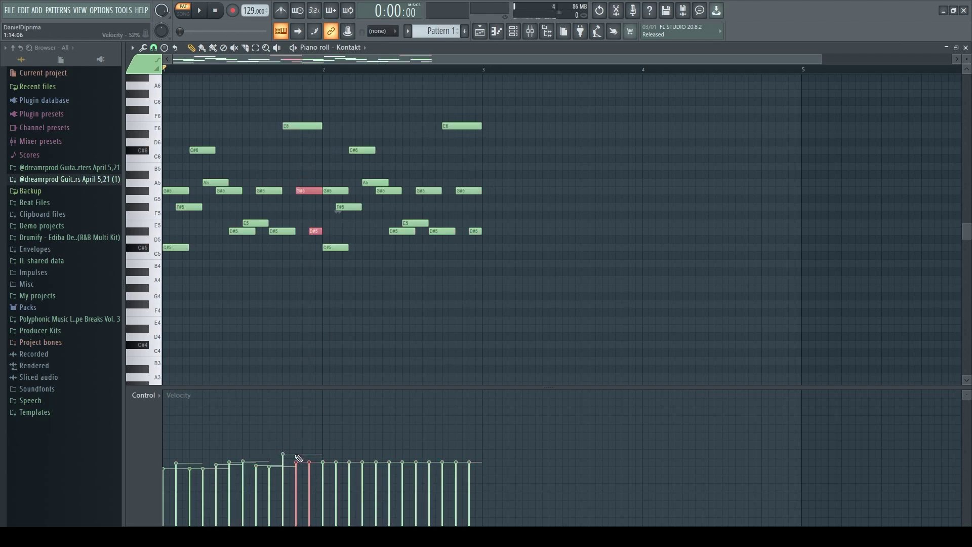
pyautogui.press('space')
pyautogui.keyDown('ctrl'); pyautogui.click(481, 294); pyautogui.keyUp('ctrl')
pyautogui.press('space')
# Step: Delete all the copied notes in bar 2 and audition bar 1
pyautogui.moveTo(542, 91); pyautogui.dragTo(327, 344)
pyautogui.press('Delete')
pyautogui.press('space')
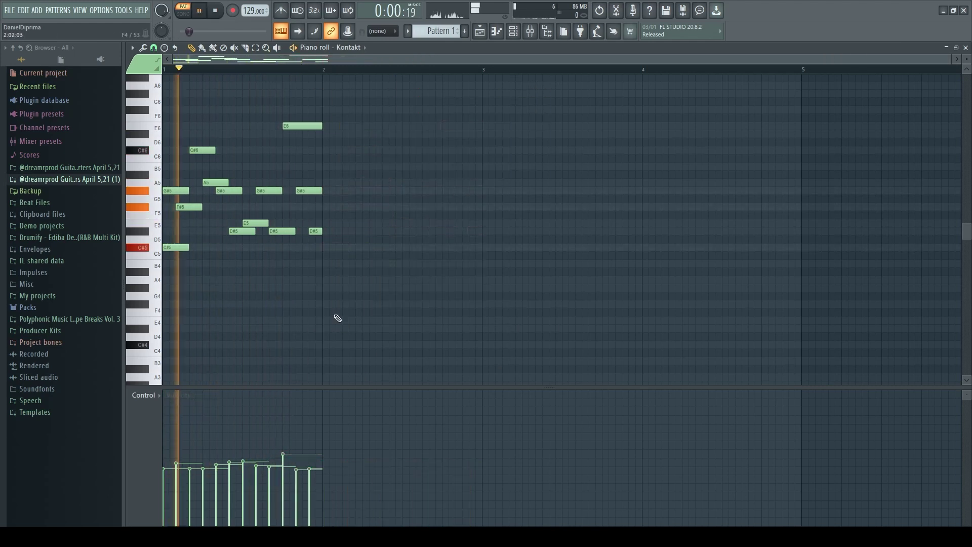
pyautogui.press('space')
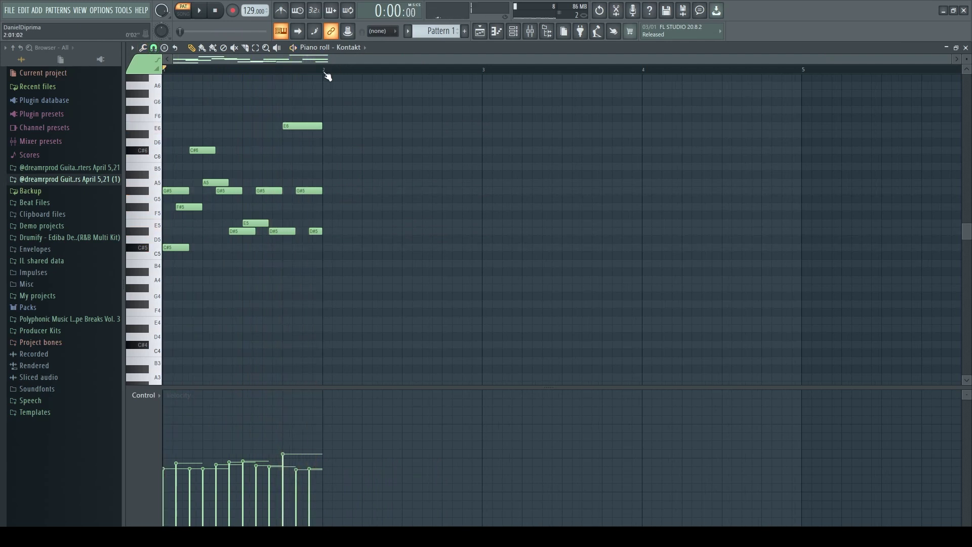
# Step: Lengthen every note except the E6 and final D#5 to 0:03:16, trim the last G#5 to the bar end, and audition
pyautogui.hotkey('ctrl', 'a')
pyautogui.moveTo(174, 130); pyautogui.dragTo(299, 289)
pyautogui.press('space')
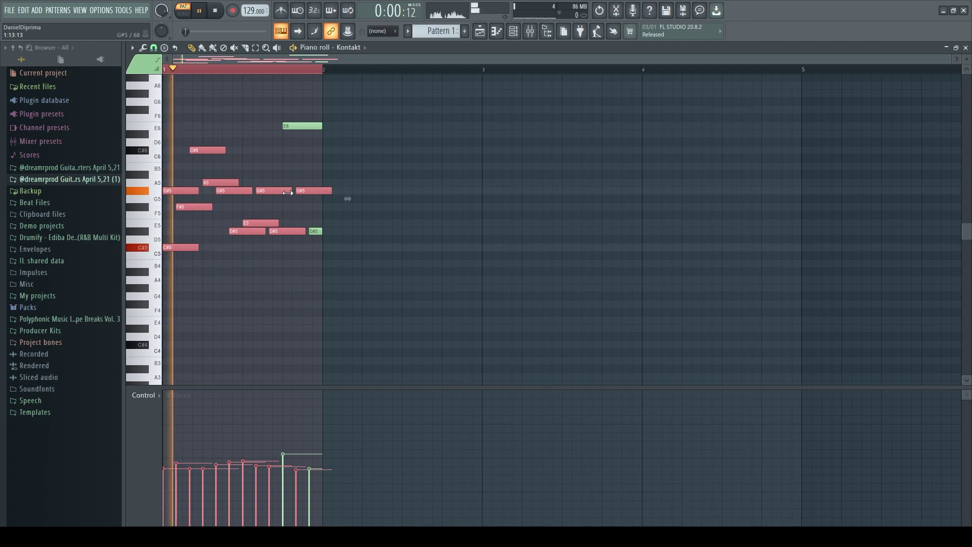
pyautogui.moveTo(287, 193); pyautogui.dragTo(279, 194)
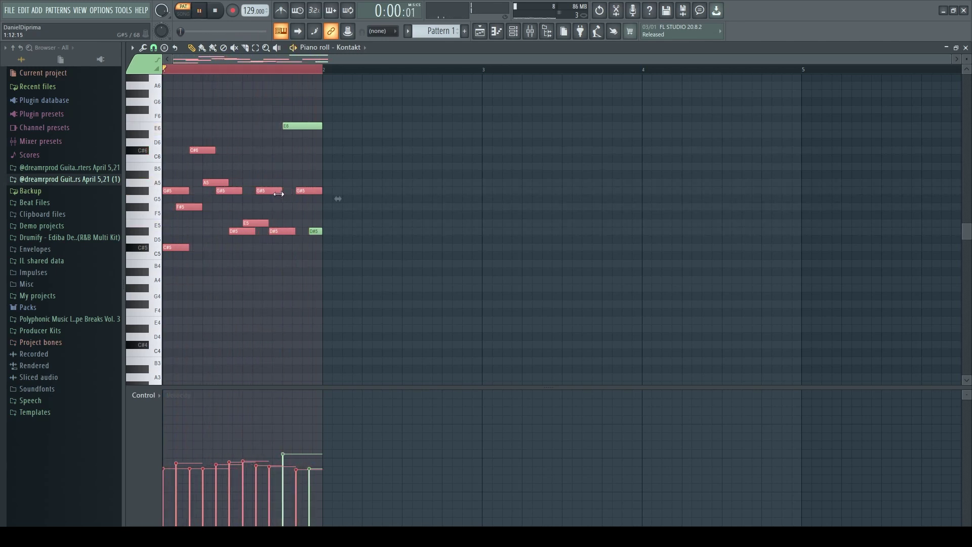
pyautogui.moveTo(280, 194); pyautogui.dragTo(289, 194)
pyautogui.click(332, 196)
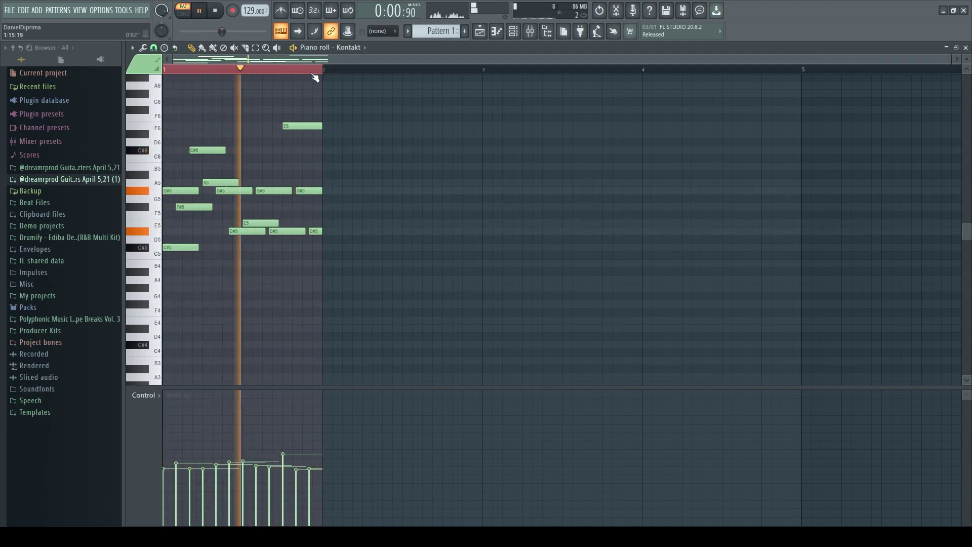
pyautogui.press('space')
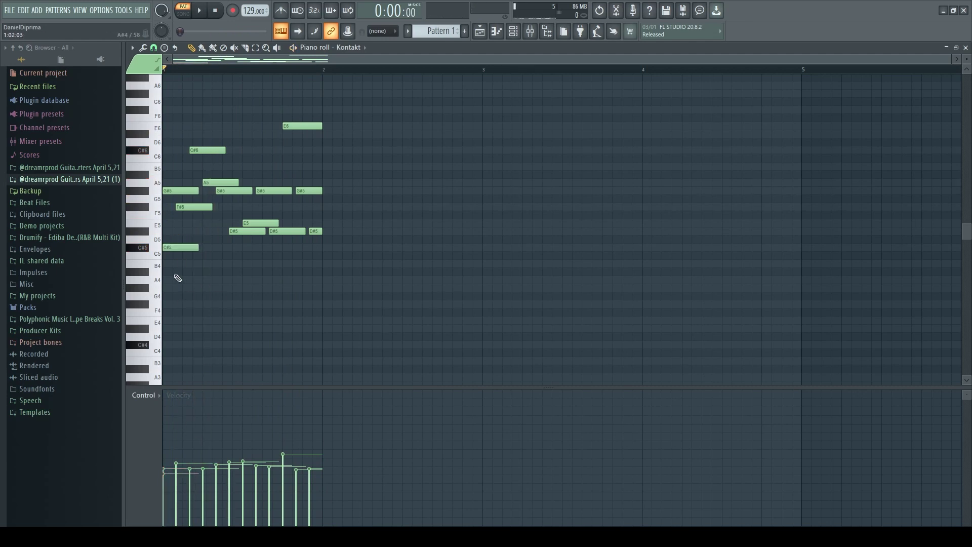
# Step: Add a long C#4 bass note from the start of bar 1 across most of the bar and lower its velocity
pyautogui.scroll(-3, 170, 335)
pyautogui.keyDown('ctrl'); pyautogui.click(190, 248); pyautogui.keyUp('ctrl')
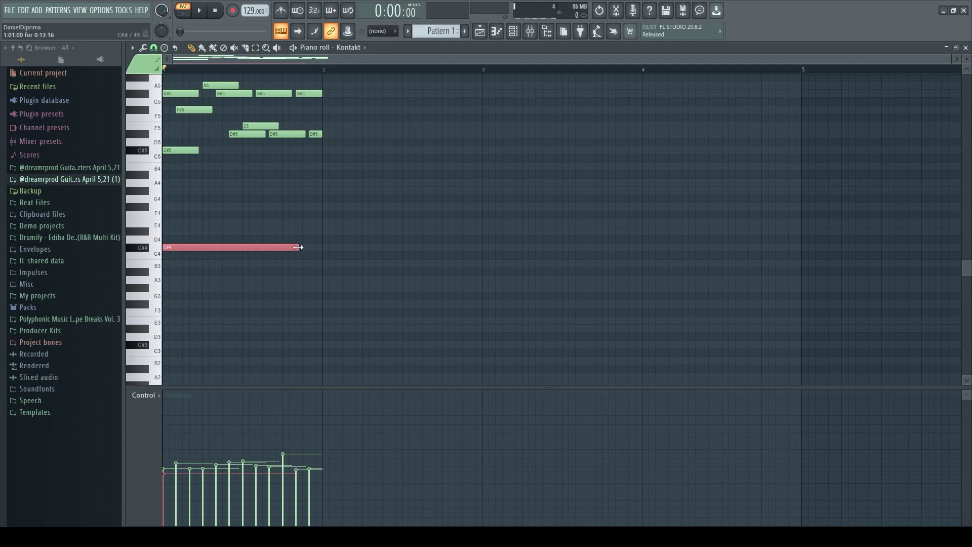
pyautogui.press('space')
pyautogui.keyDown('ctrl'); pyautogui.click(306, 284); pyautogui.keyUp('ctrl')
pyautogui.press('space')
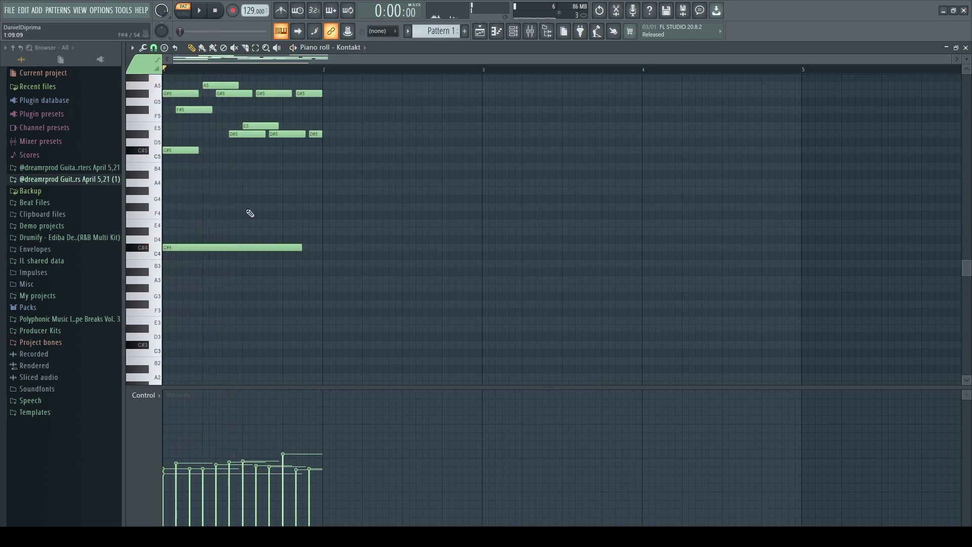
pyautogui.press('space')
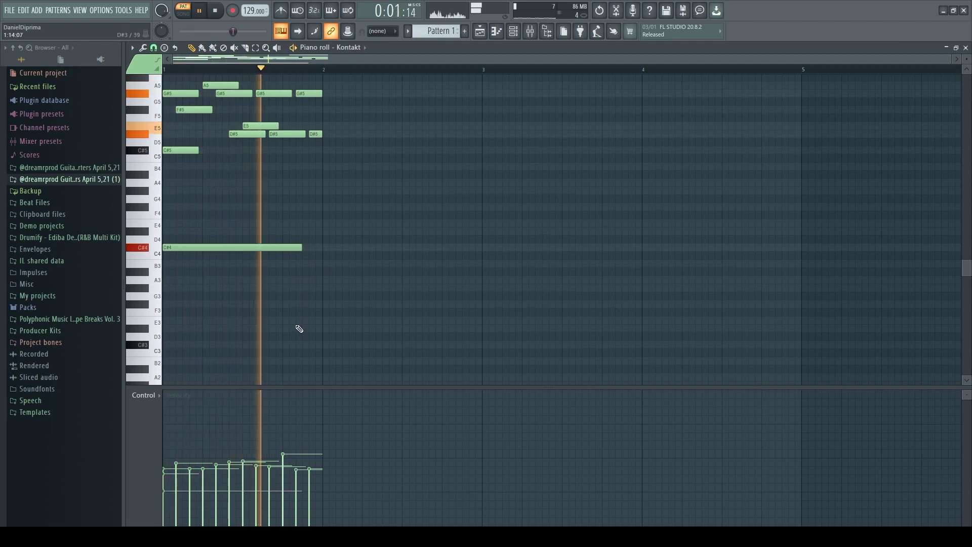
# Step: Shorten the C#4 bass note so that it ends where the E6 begins
pyautogui.moveTo(303, 249); pyautogui.dragTo(286, 249)
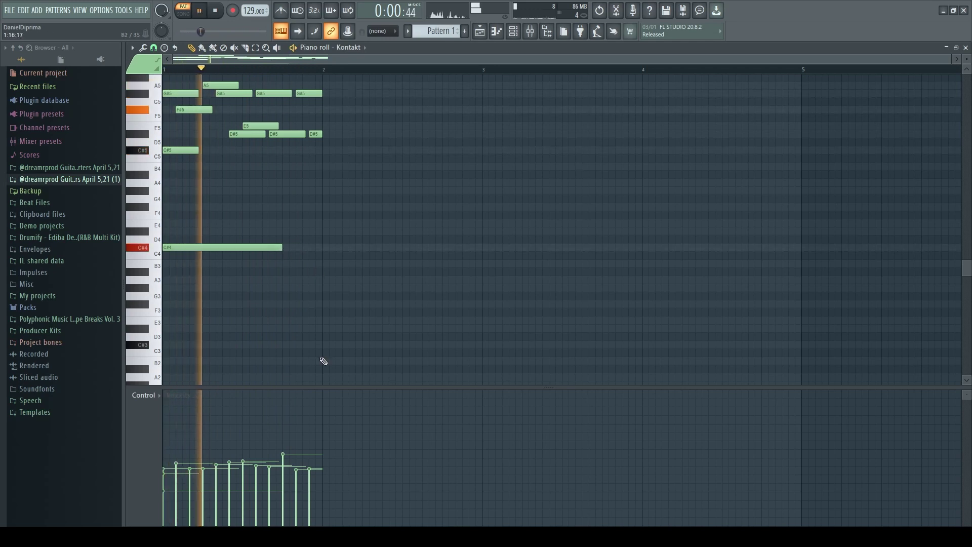
pyautogui.scroll(4, 312, 346)
pyautogui.press('space')
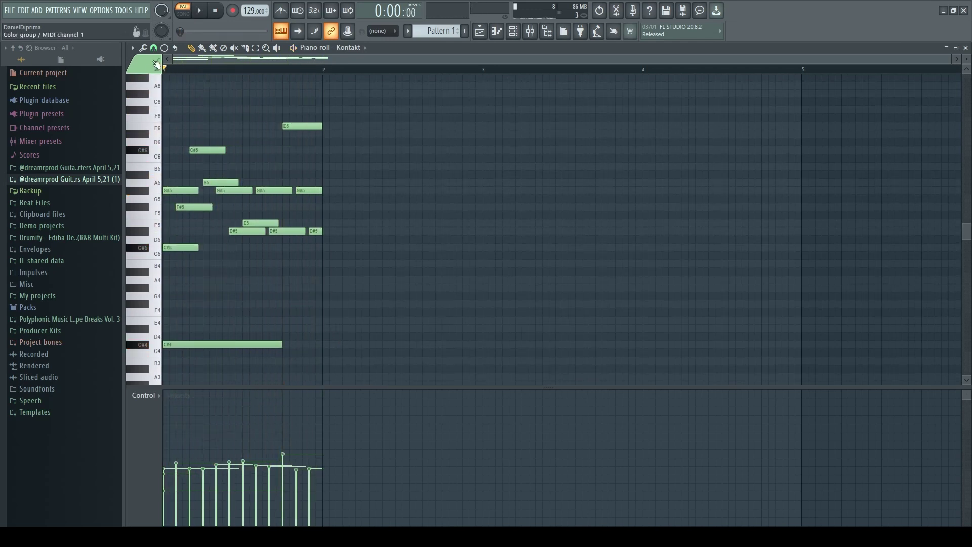
# Step: Duplicate all bar 1 notes, including the C#4 bass note, into bar 2 and play them back
pyautogui.hotkey('ctrl', 'a')
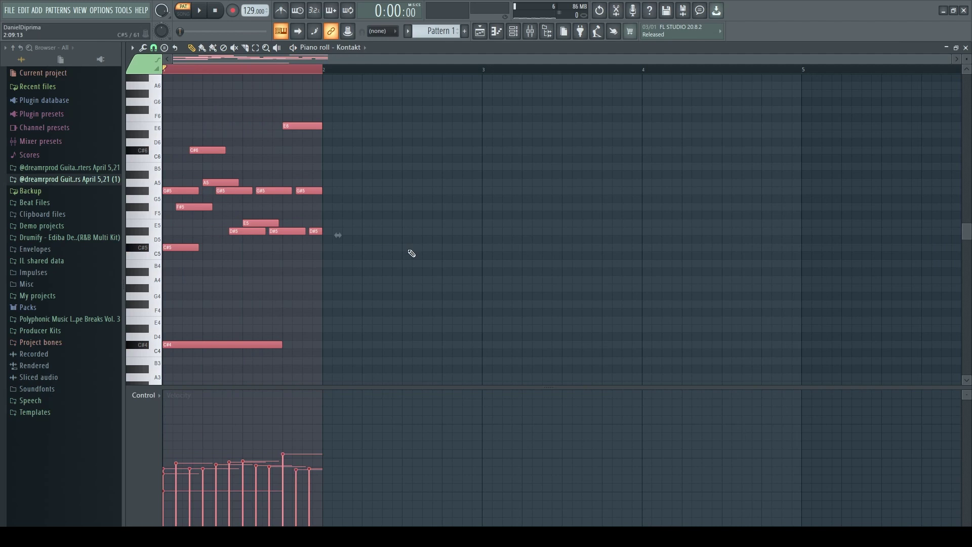
pyautogui.hotkey('ctrl', 'b')
pyautogui.press('space')
pyautogui.keyDown('ctrl'); pyautogui.click(369, 72); pyautogui.keyUp('ctrl')
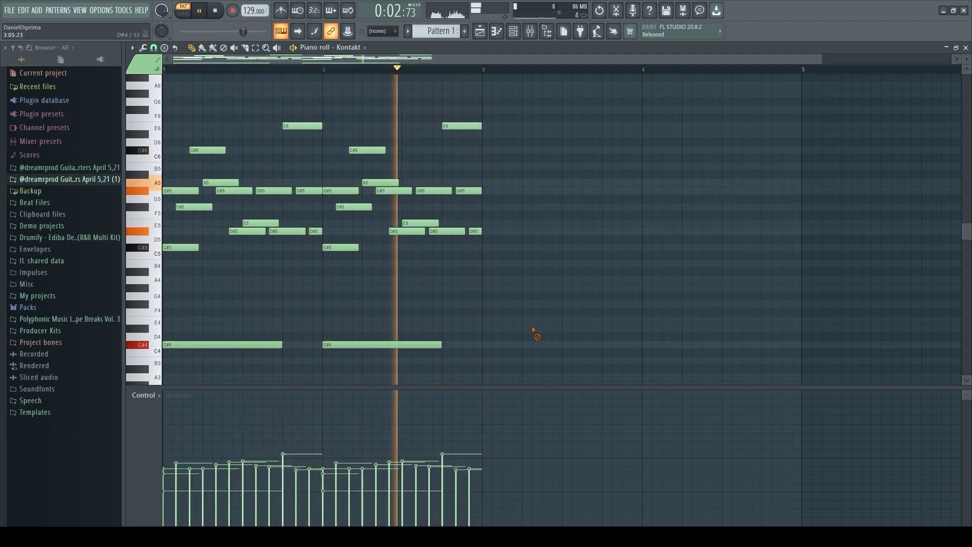
# Step: Move the E6 at the end of bar 2 down to D#6 and audition the two bars
pyautogui.press('space')
pyautogui.press('space')
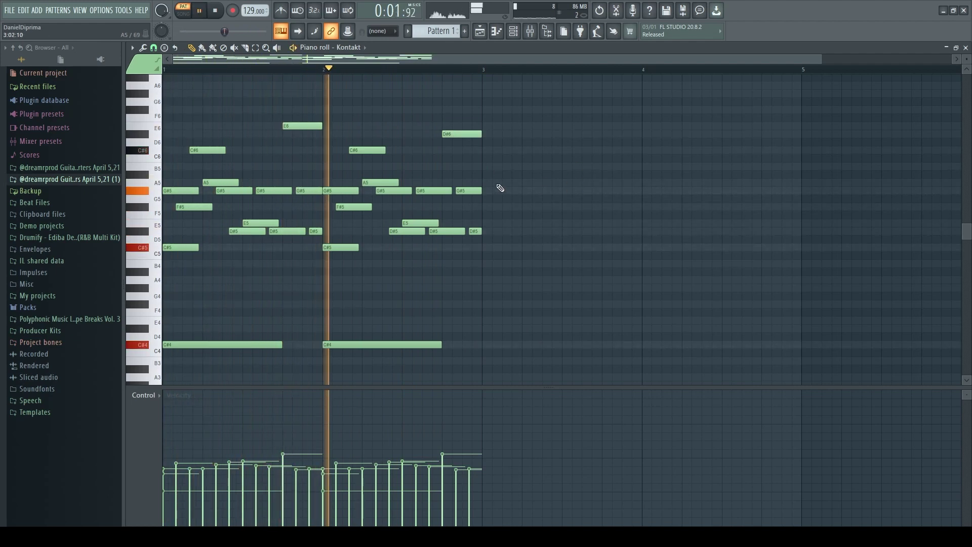
pyautogui.press('space')
pyautogui.press('space')
pyautogui.moveTo(269, 116); pyautogui.dragTo(526, 148)
pyautogui.press('space')
pyautogui.press('space')
# Step: Select all notes in both bars, lower their velocities slightly together, and deselect them
pyautogui.moveTo(577, 115); pyautogui.dragTo(164, 369)
pyautogui.press('space')
pyautogui.scroll(1, 403, 234)
pyautogui.scroll(-2, 400, 235)
pyautogui.press('space')
pyautogui.scroll(1, 400, 234)
pyautogui.hotkey('ctrl', 'd')
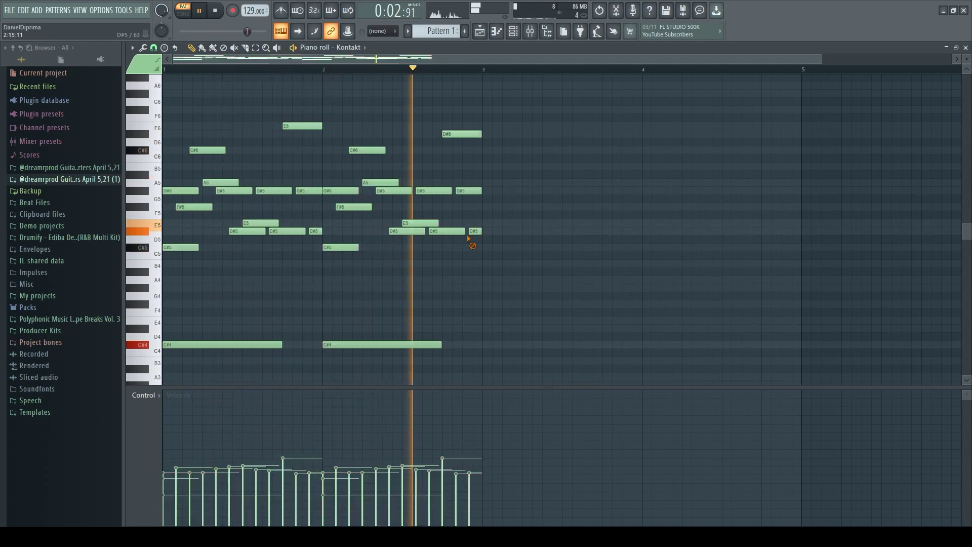
# Step: Duplicate the two-bar melody into bars 3 and 4
pyautogui.hotkey('ctrl', 'a')
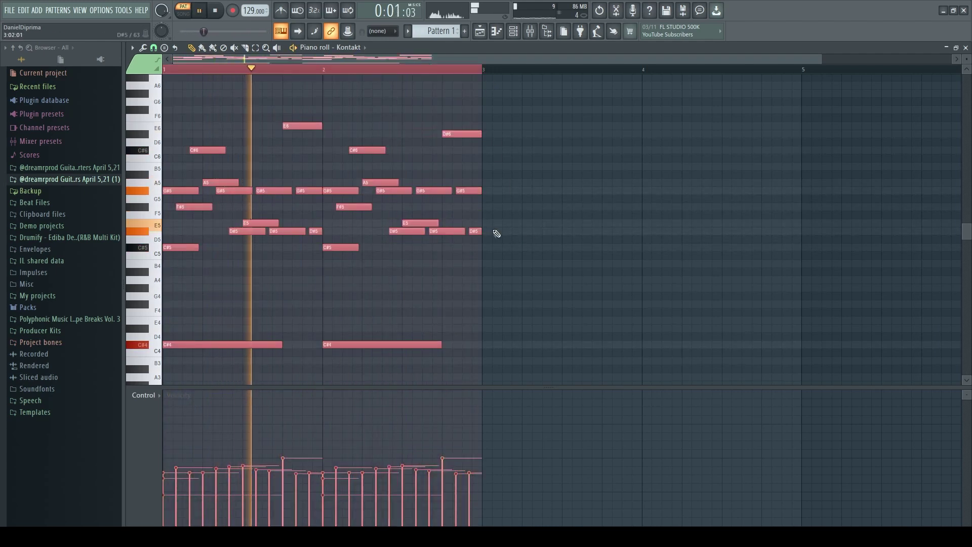
pyautogui.hotkey('ctrl', 'b')
pyautogui.scroll(-2, 507, 263)
pyautogui.hotkey('ctrl', 'space')
pyautogui.hotkey('ctrl', 'd')
# Step: Add a D#4 bass note 0:04:00 long at 2:13:00, beneath the D#6 in bar 2, and audition it
pyautogui.press('space')
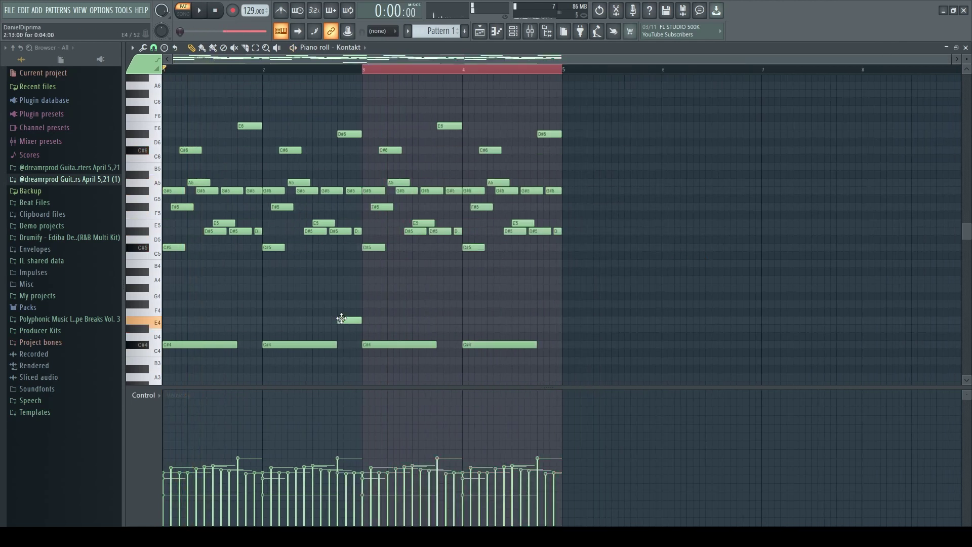
pyautogui.press('space')
pyautogui.scroll(5, 391, 72)
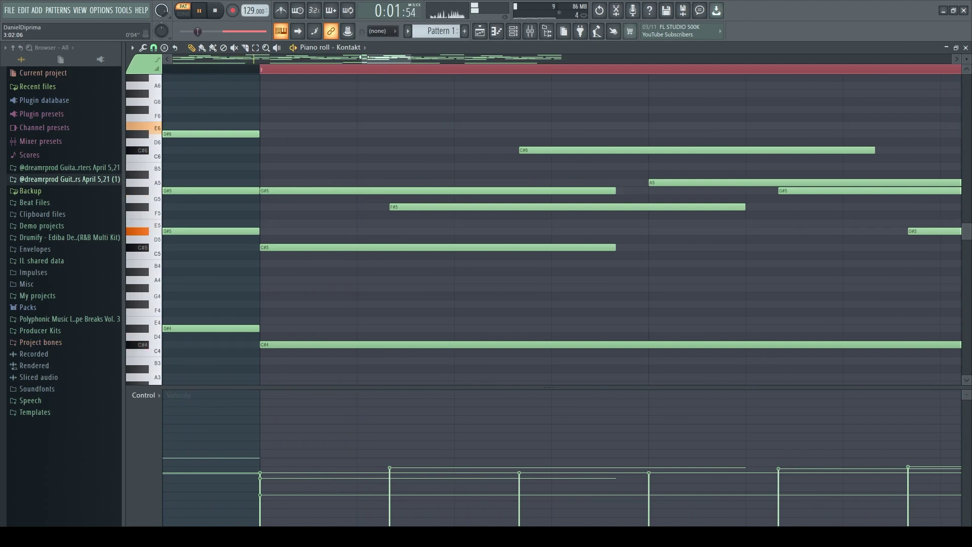
pyautogui.scroll(-5, 363, 57)
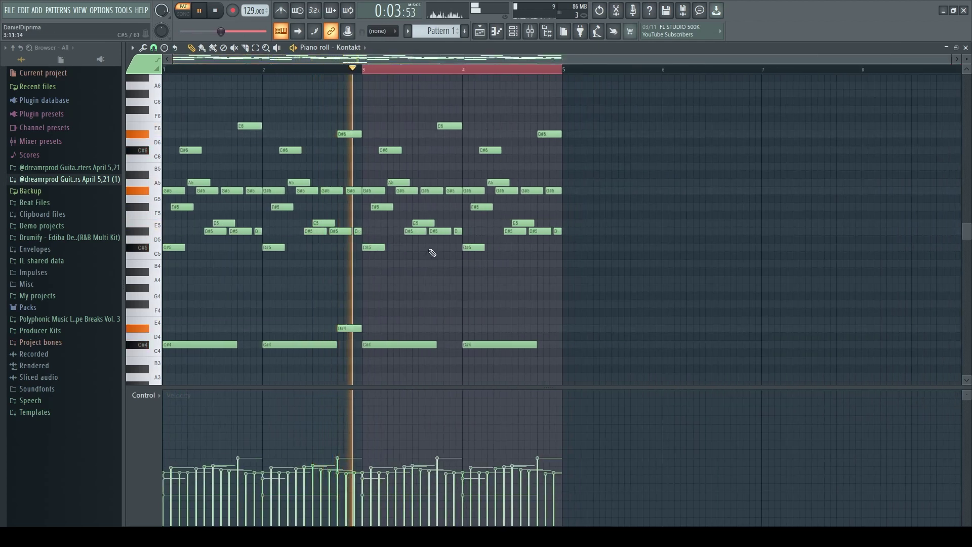
# Step: Place a matching D#4 bass note at the end of bar 4 beneath the D#6 and play the four bars back
pyautogui.rightClick(440, 70)
pyautogui.click(539, 329)
pyautogui.keyDown('ctrl'); pyautogui.moveTo(641, 290); pyautogui.dragTo(213, 382); pyautogui.keyUp('ctrl')
pyautogui.keyDown('ctrl'); pyautogui.moveTo(315, 288); pyautogui.dragTo(585, 329); pyautogui.keyUp('ctrl')
pyautogui.keyDown('ctrl'); pyautogui.click(699, 319); pyautogui.keyUp('ctrl')
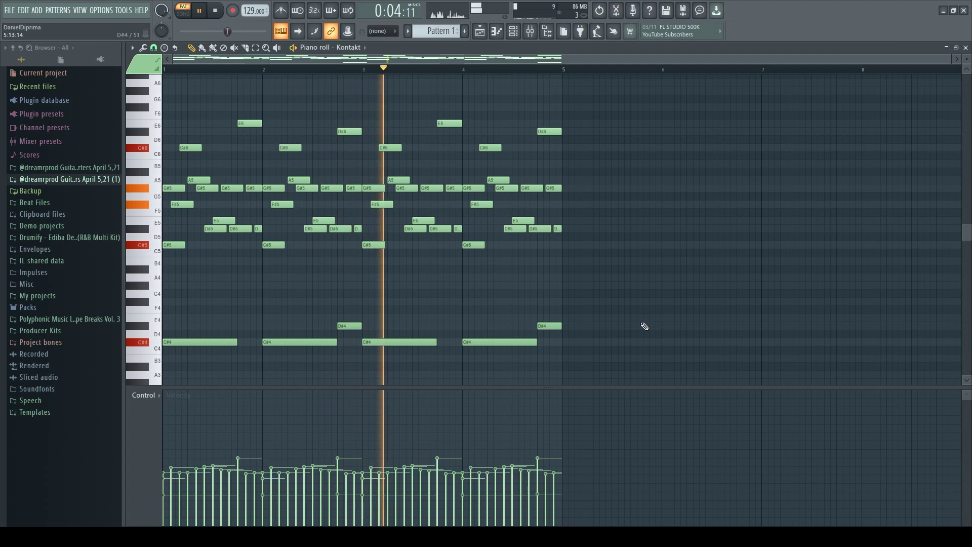
pyautogui.scroll(-2, 508, 219)
pyautogui.press('space')
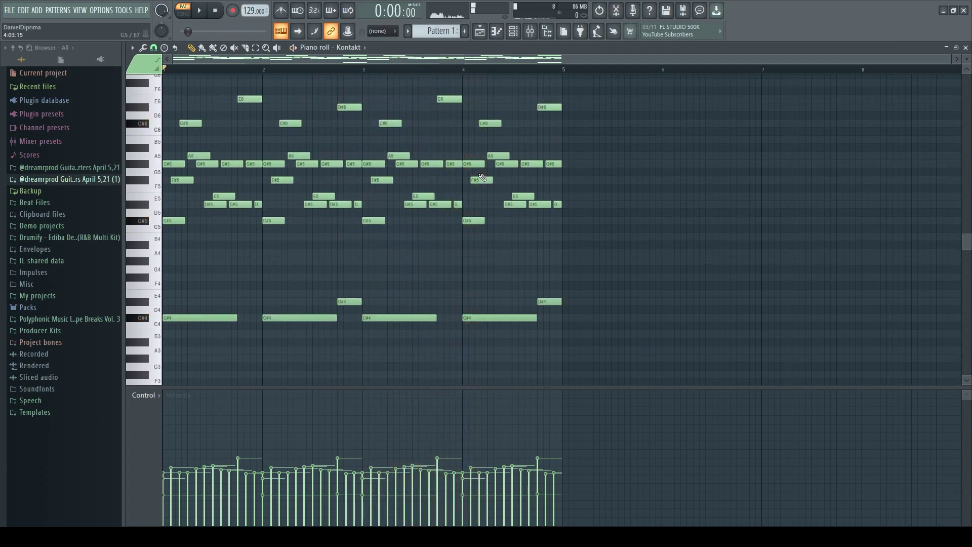
pyautogui.hotkey('ctrl', 'a')
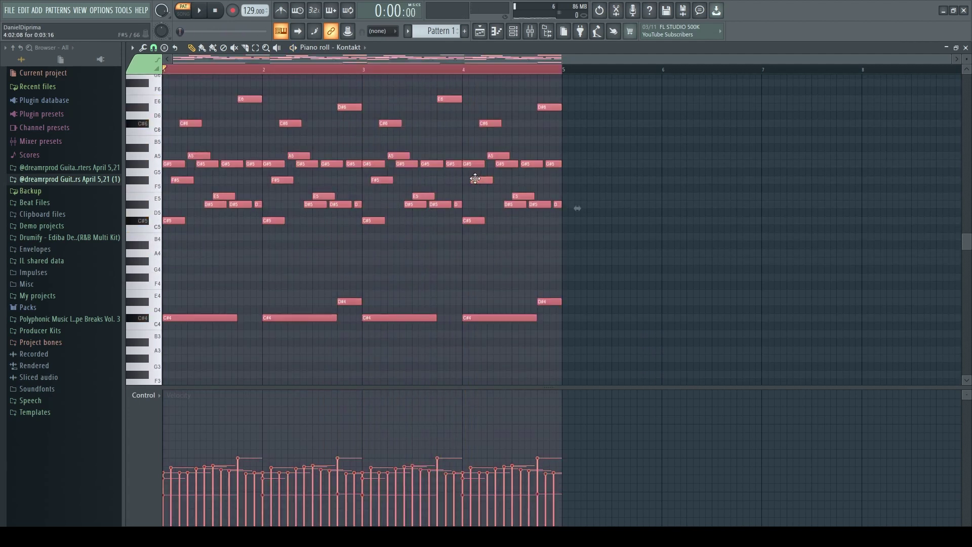
pyautogui.press('space')
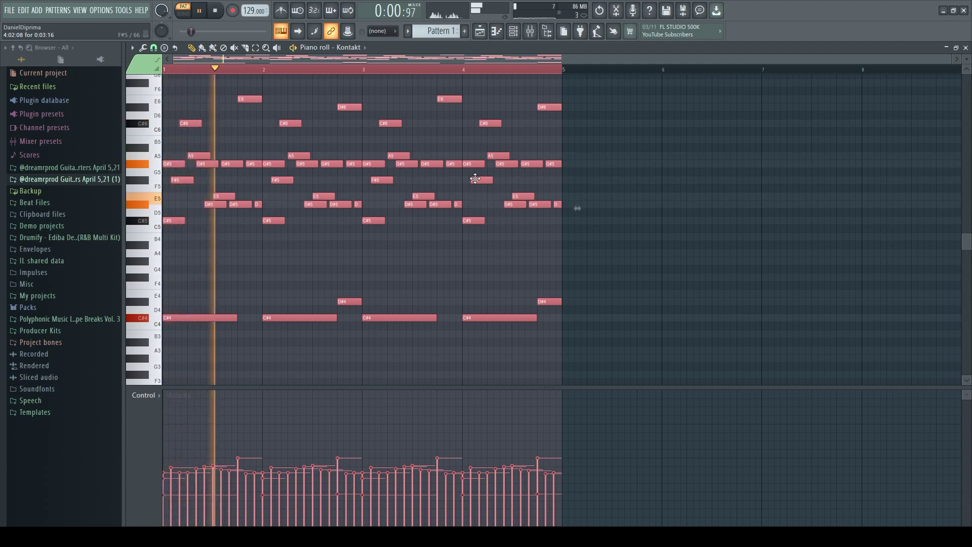
pyautogui.hotkey('ctrl', 'd')
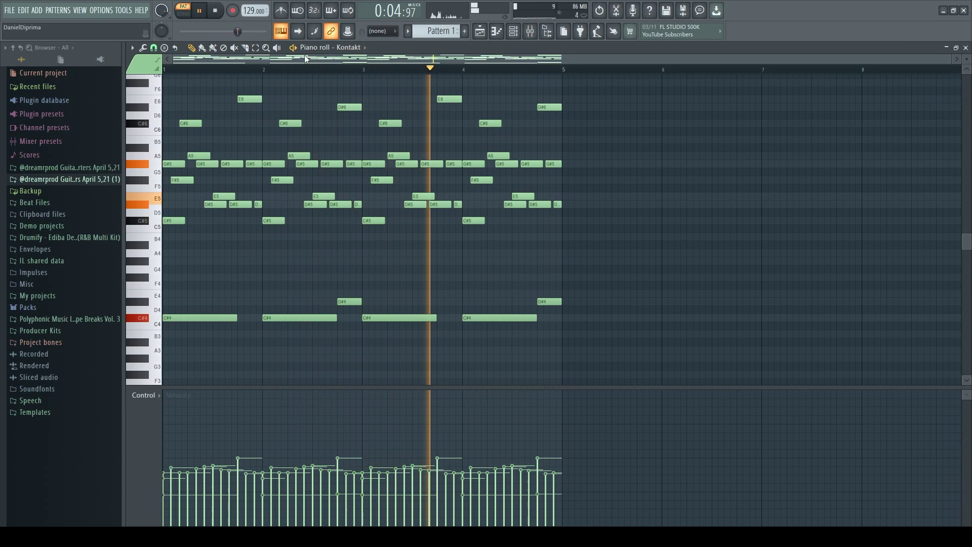
# Step: Route the Kontakt channel to mixer Insert 1, close the channel rack and play the pattern through the mixer
pyautogui.press('space')
pyautogui.click(530, 31)
pyautogui.press('space')
pyautogui.click(512, 34)
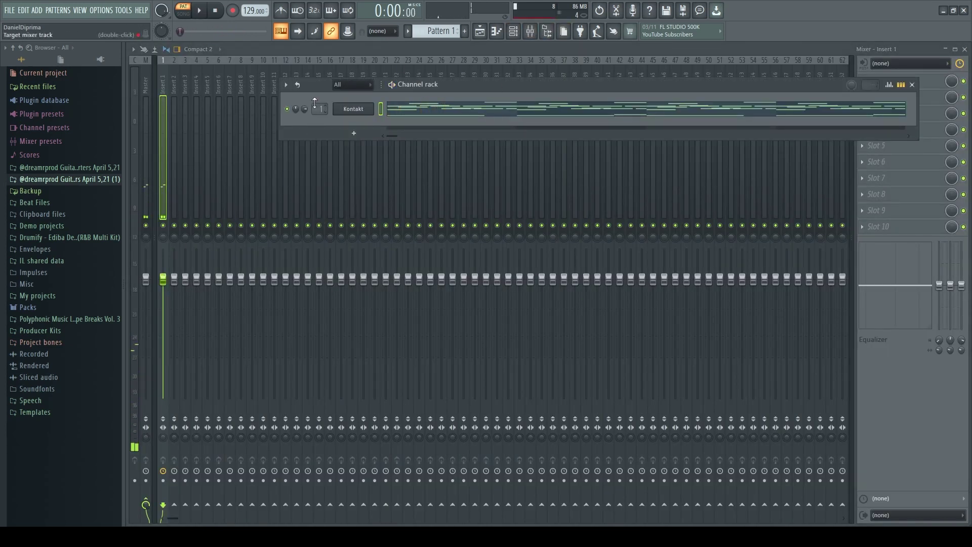
pyautogui.press('F6')
pyautogui.press('space')
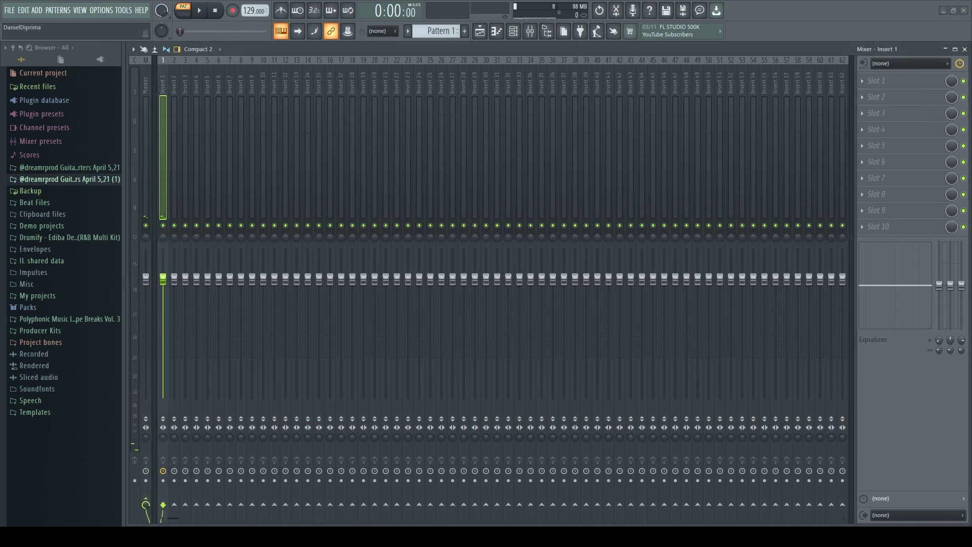
pyautogui.press('space')
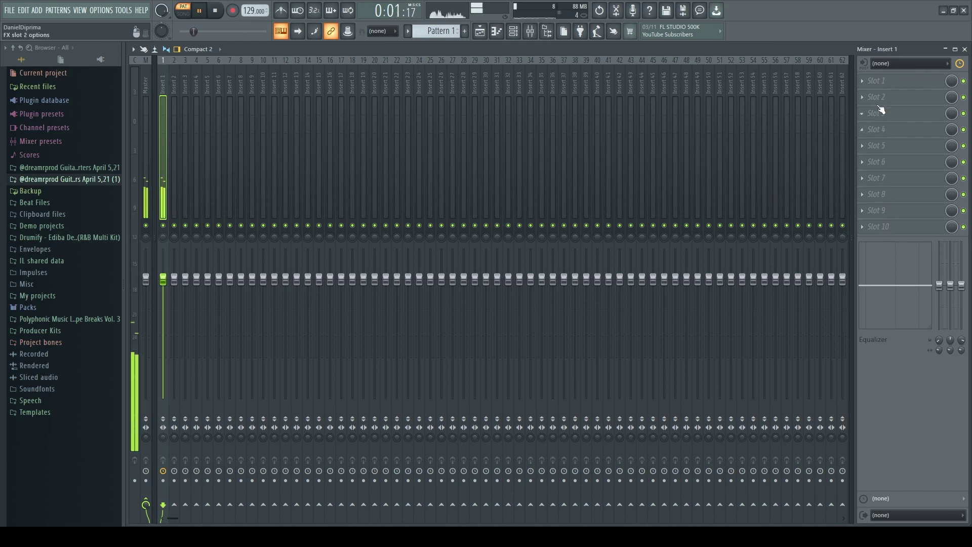
# Step: Load Fruity parametric EQ 2 in slot 1 of Insert 1 and roll off the low end with band 1 as a high-pass
pyautogui.click(639, 217)
pyautogui.scroll(-2, 468, 161)
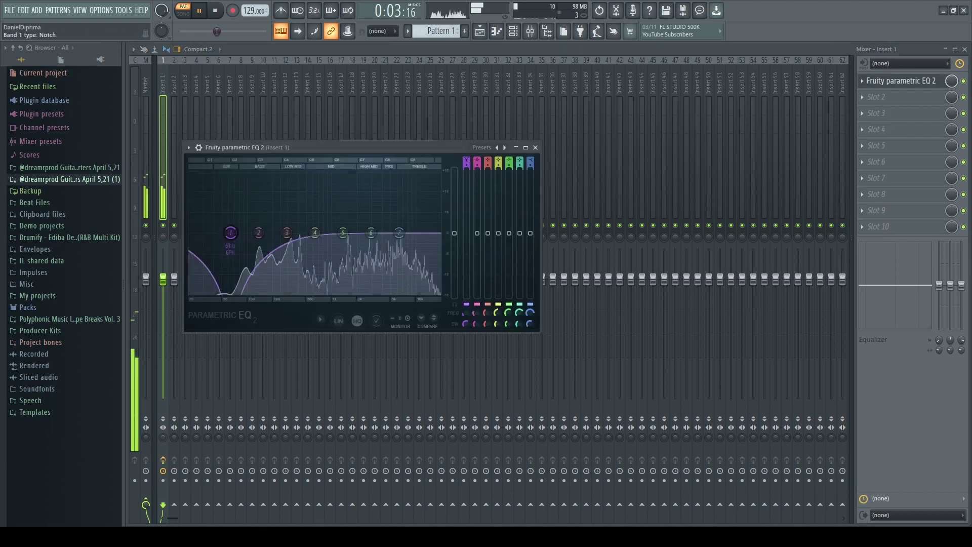
pyautogui.moveTo(231, 233); pyautogui.dragTo(257, 233)
pyautogui.press('space')
pyautogui.press('space')
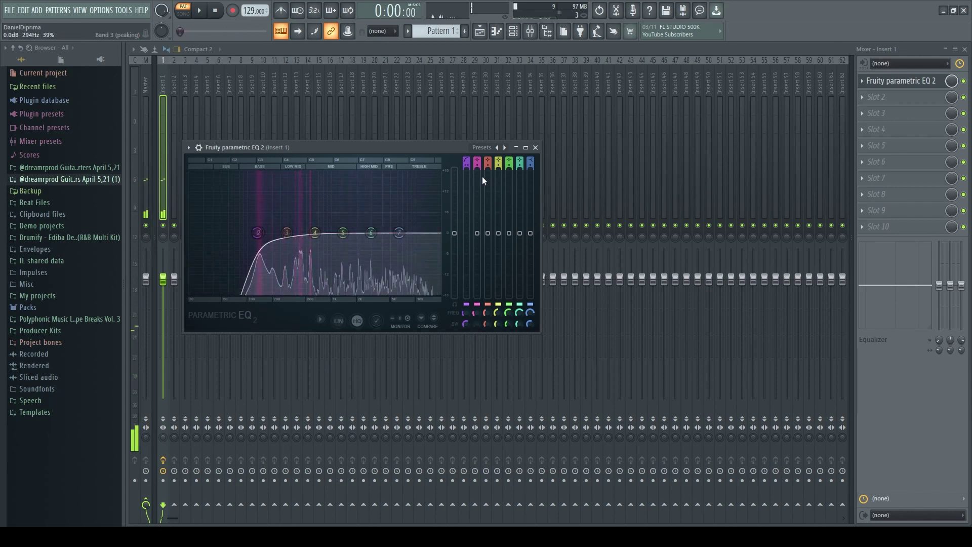
# Step: Narrow EQ band 2, boost it over the bass resonance to locate it, and turn it into a small cut while the pattern plays
pyautogui.moveTo(261, 235); pyautogui.dragTo(257, 175)
pyautogui.press('space')
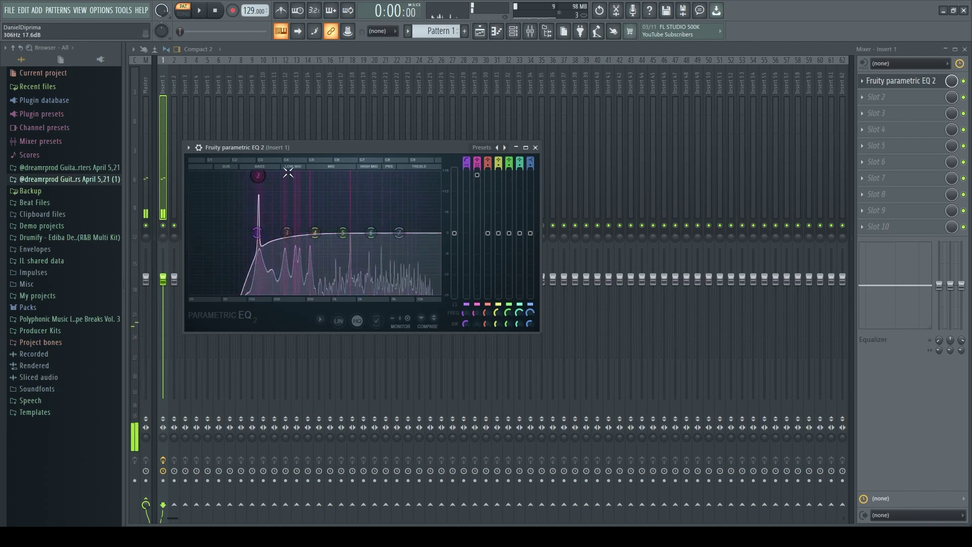
pyautogui.moveTo(258, 176); pyautogui.dragTo(258, 189)
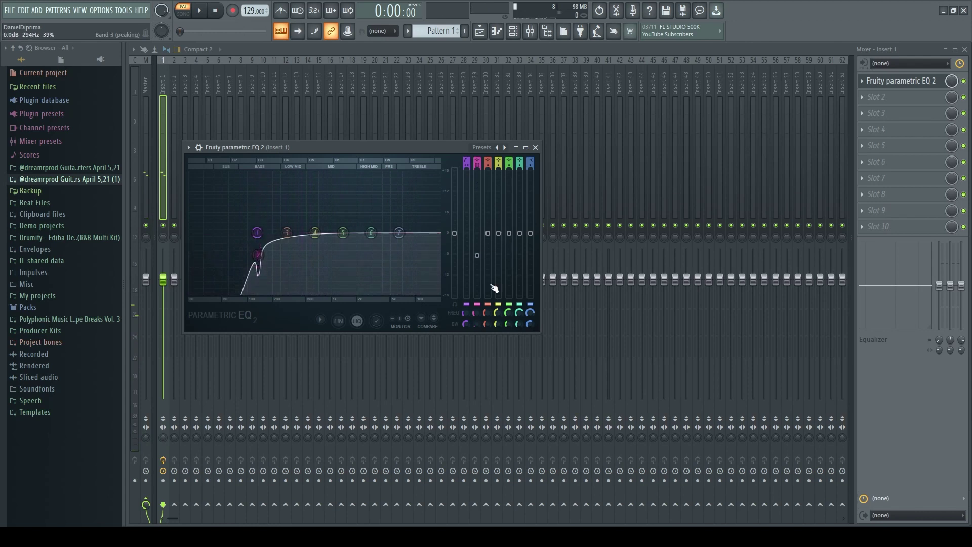
pyautogui.press('space')
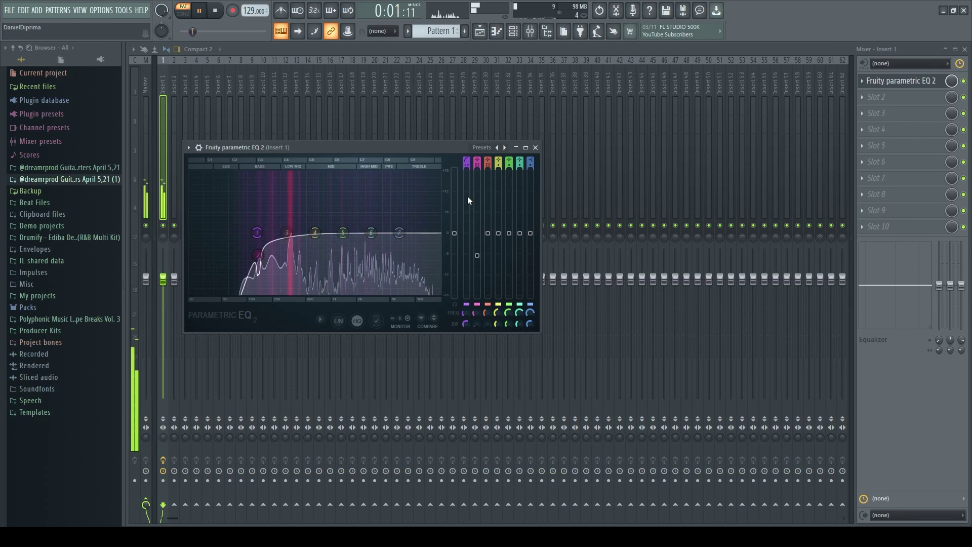
pyautogui.moveTo(478, 263); pyautogui.dragTo(479, 257)
pyautogui.press('space')
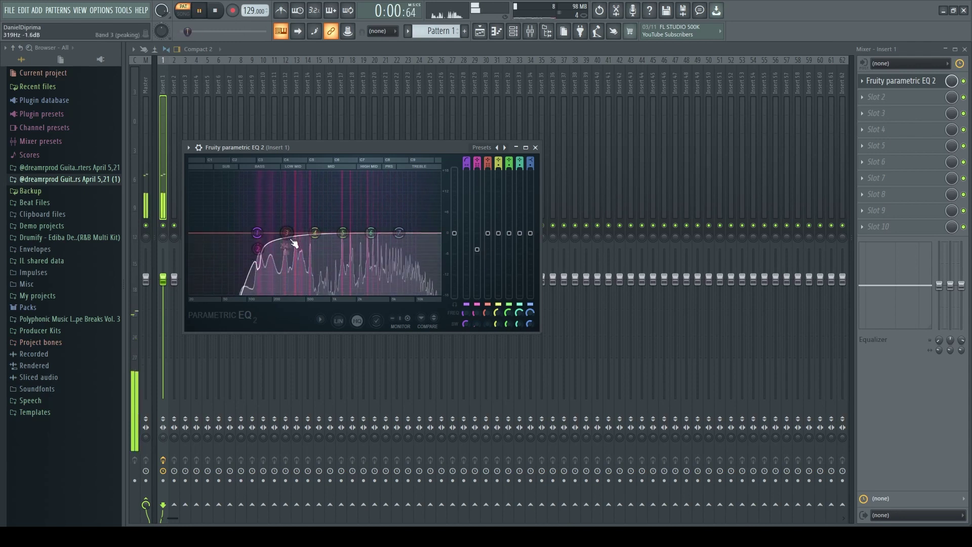
# Step: Boost EQ band 3 narrowly to find the low-mid resonance, cut it by about 2.8 dB at 310 Hz and close the EQ
pyautogui.moveTo(287, 234); pyautogui.dragTo(288, 173)
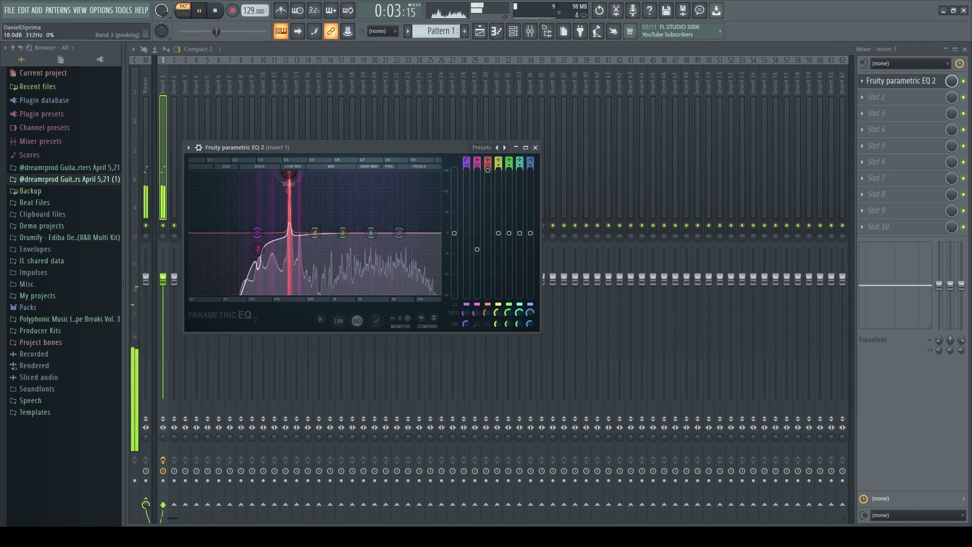
pyautogui.moveTo(289, 173); pyautogui.dragTo(289, 244)
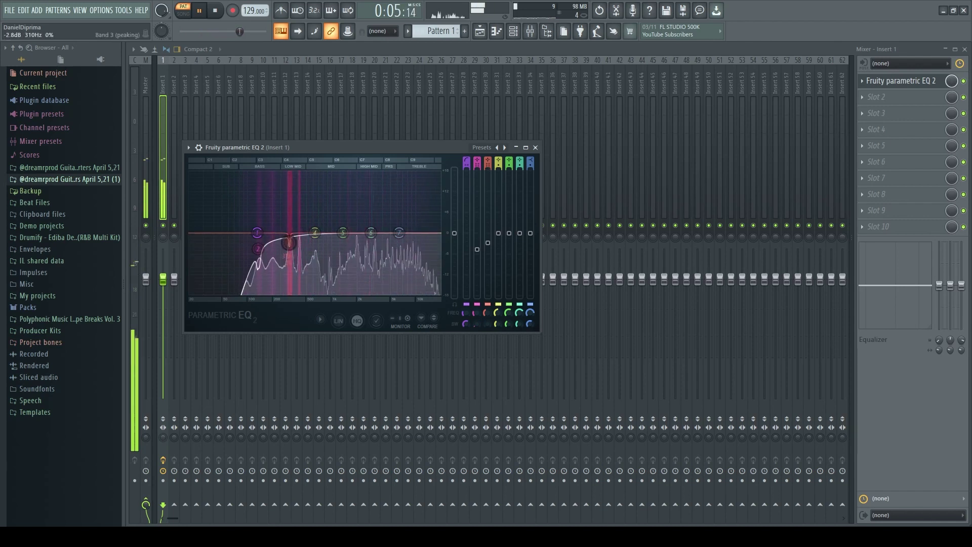
pyautogui.click(890, 81)
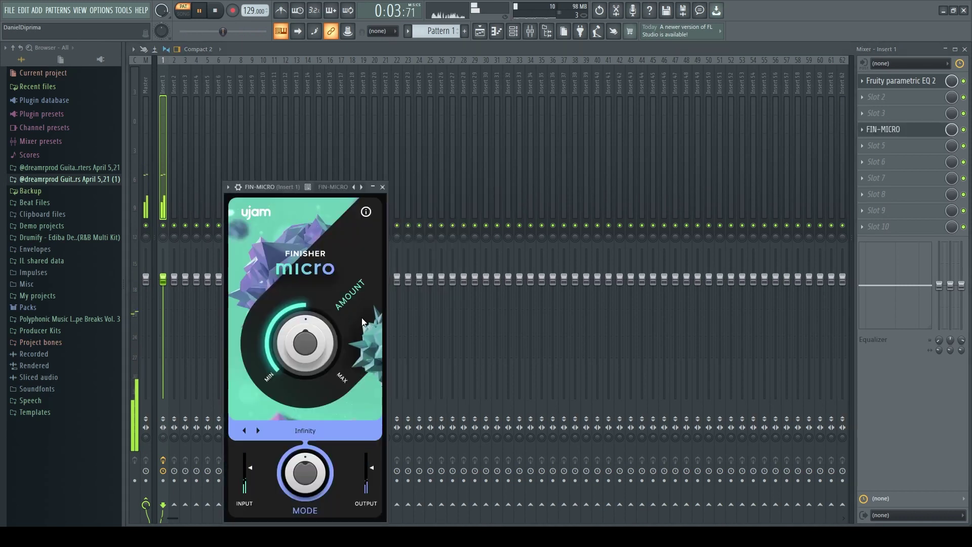
# Step: Load FIN-MICRO in slot 4 of Insert 1, switch its mode to CombFilter and close the effect
pyautogui.click(243, 431)
pyautogui.click(243, 430)
pyautogui.click(243, 430)
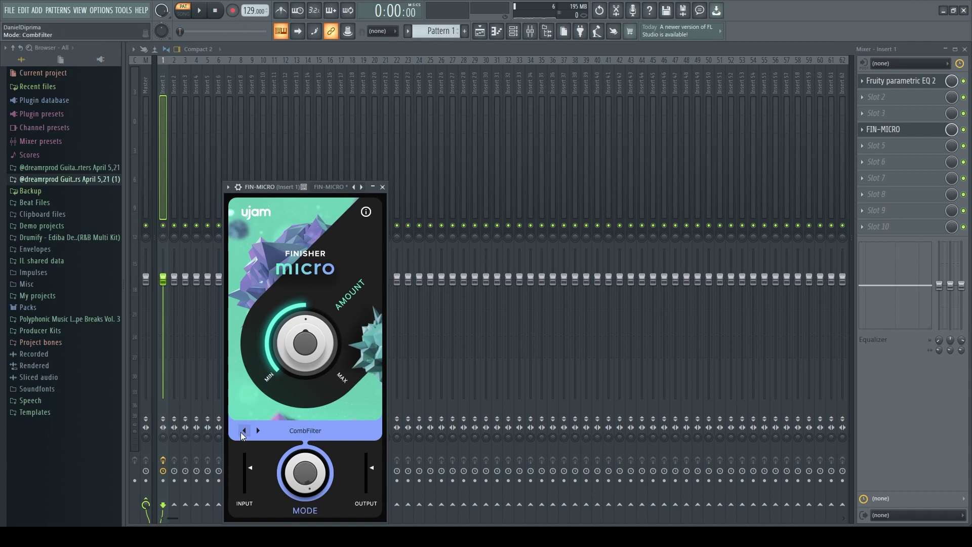
pyautogui.click(379, 47)
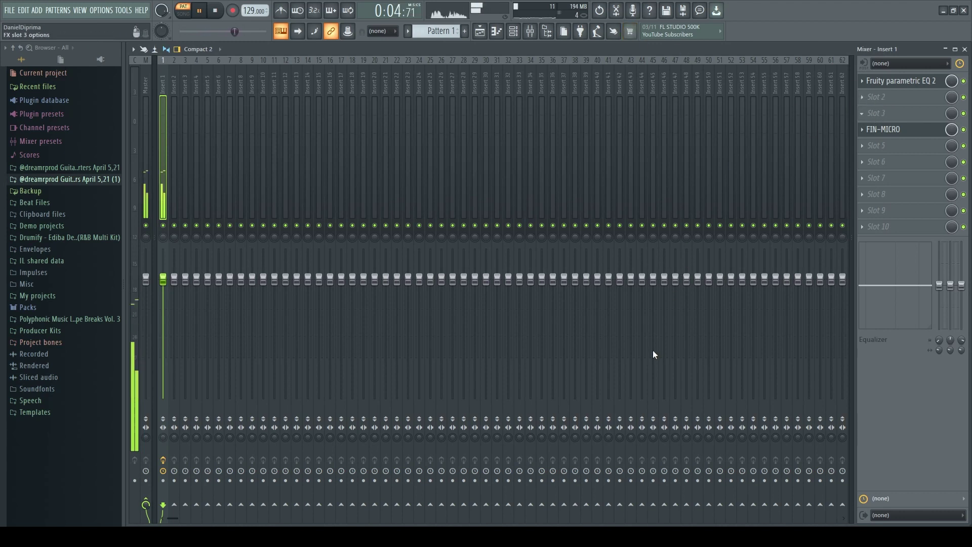
# Step: Set ValhallaVintageVerb in slot 3 to 11.6 % mix, 1.59 s decay and 210 Hz low cut, and stop playback
pyautogui.moveTo(244, 257); pyautogui.dragTo(267, 380)
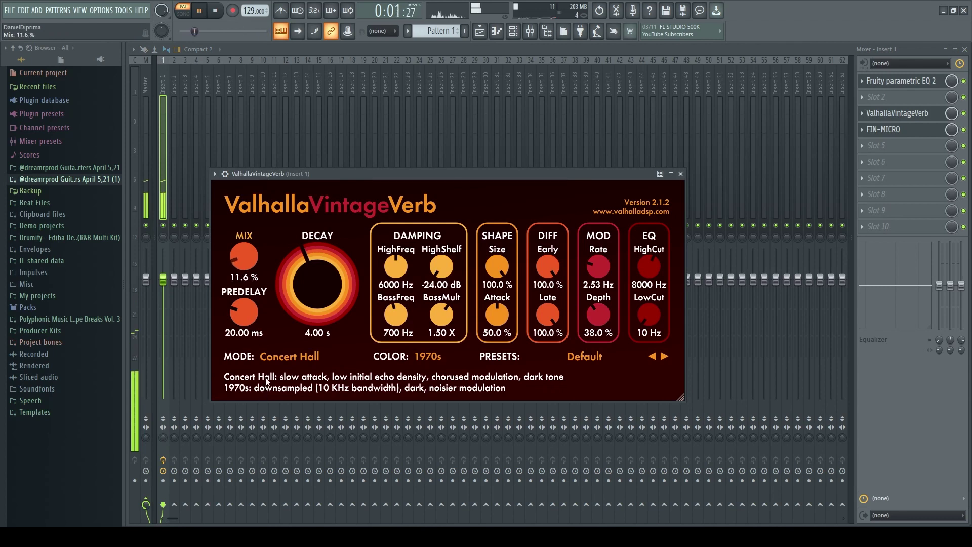
pyautogui.moveTo(295, 252); pyautogui.dragTo(290, 272)
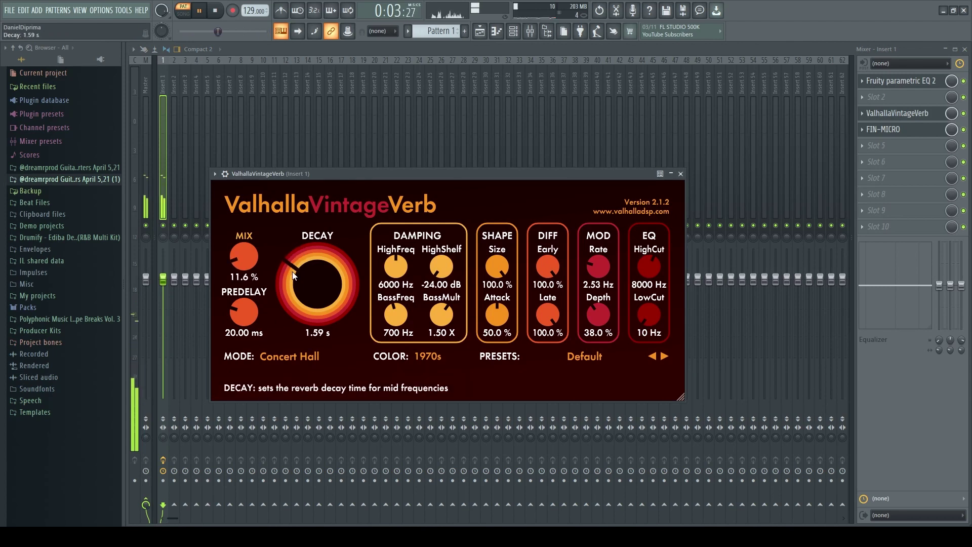
pyautogui.moveTo(648, 313); pyautogui.dragTo(646, 301)
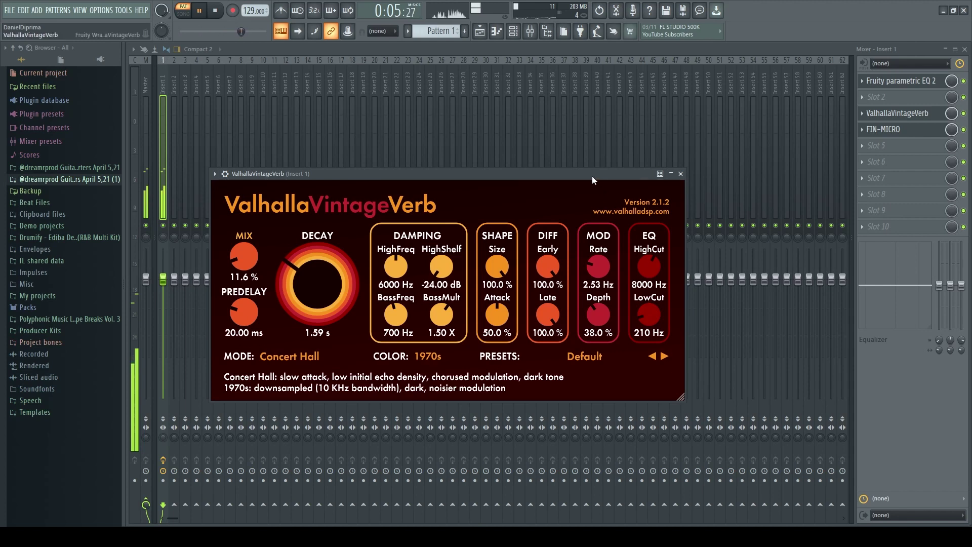
pyautogui.press('space')
# Step: Reduce the highs in Fruity parametric EQ 2 by lowering band 7's shelf and shifting it down in frequency during playback, and close the EQ
pyautogui.click(886, 83)
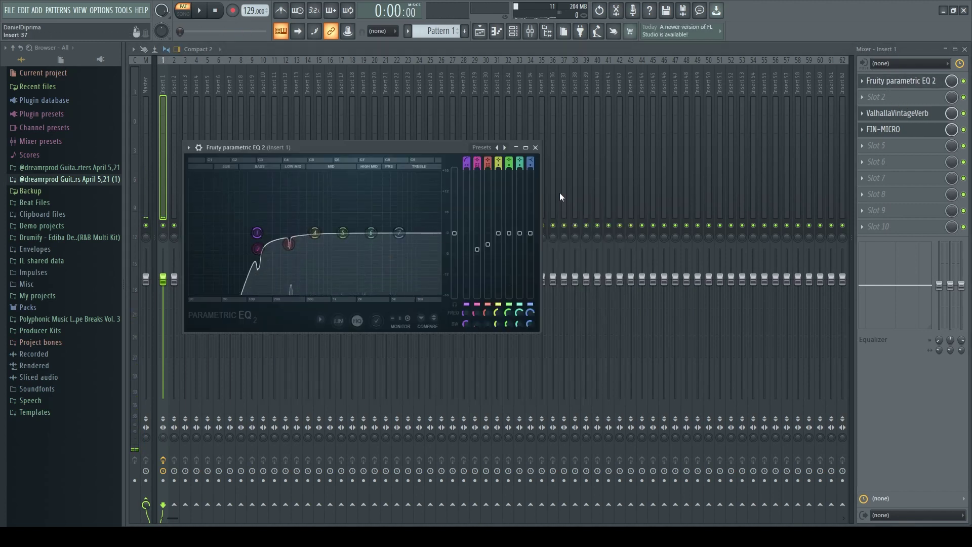
pyautogui.press('space')
pyautogui.moveTo(399, 233); pyautogui.dragTo(373, 256)
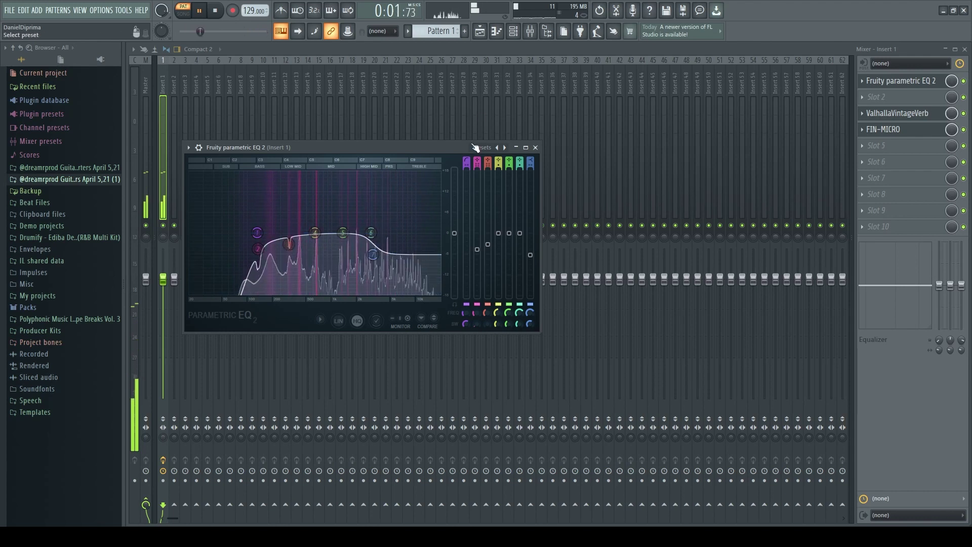
pyautogui.click(535, 148)
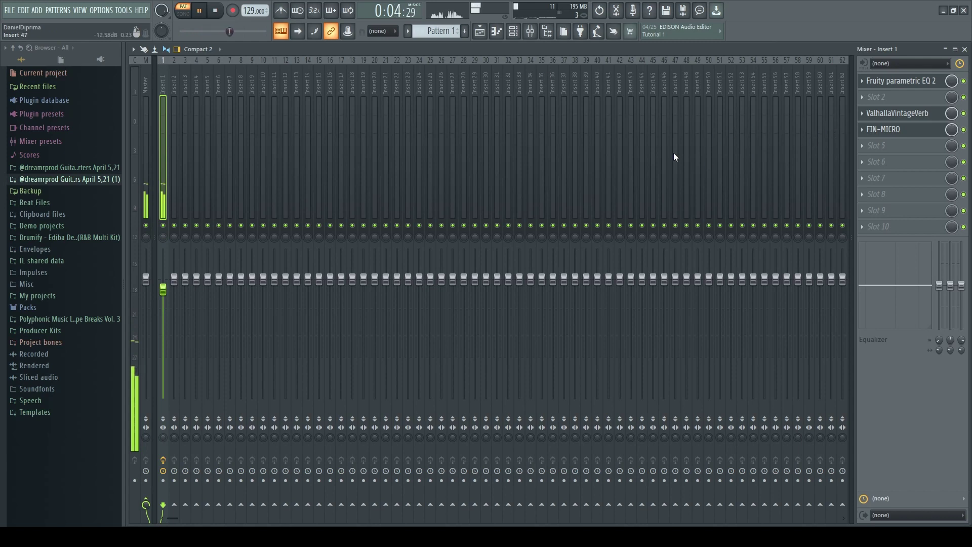
# Step: Show the channel rack, stop playback and open the Keys samples of the nofuk - Places (Oneshot Kit) in Producer Kits
pyautogui.click(513, 31)
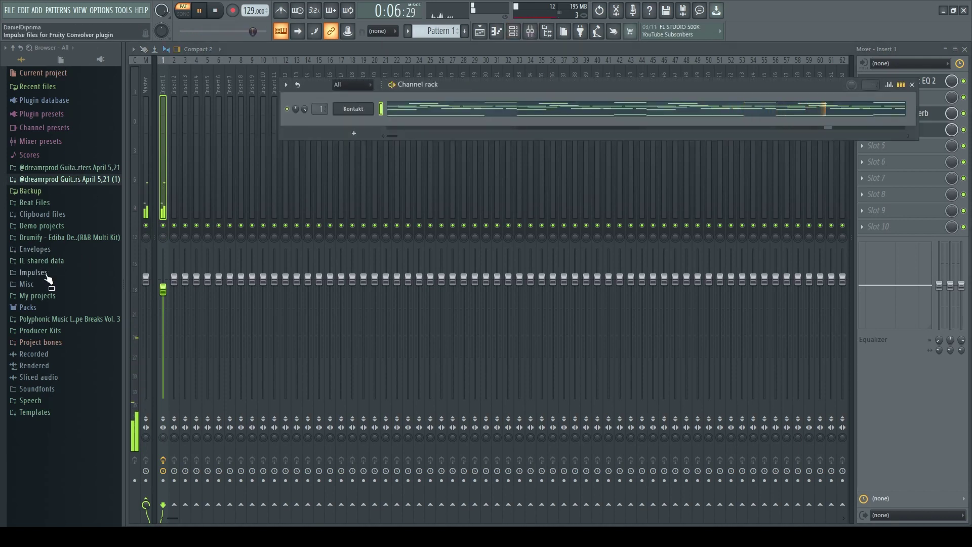
pyautogui.click(44, 332)
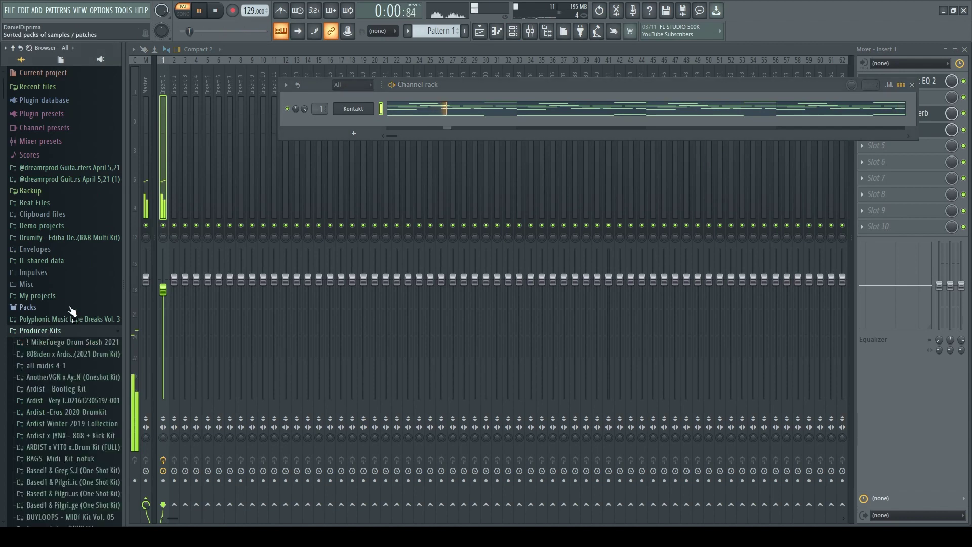
pyautogui.scroll(-20, 56, 312)
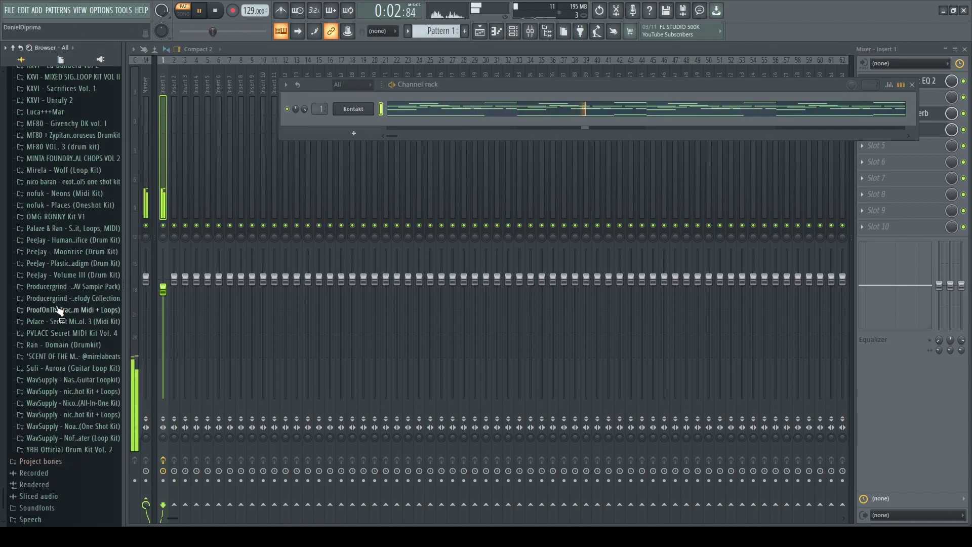
pyautogui.press('space')
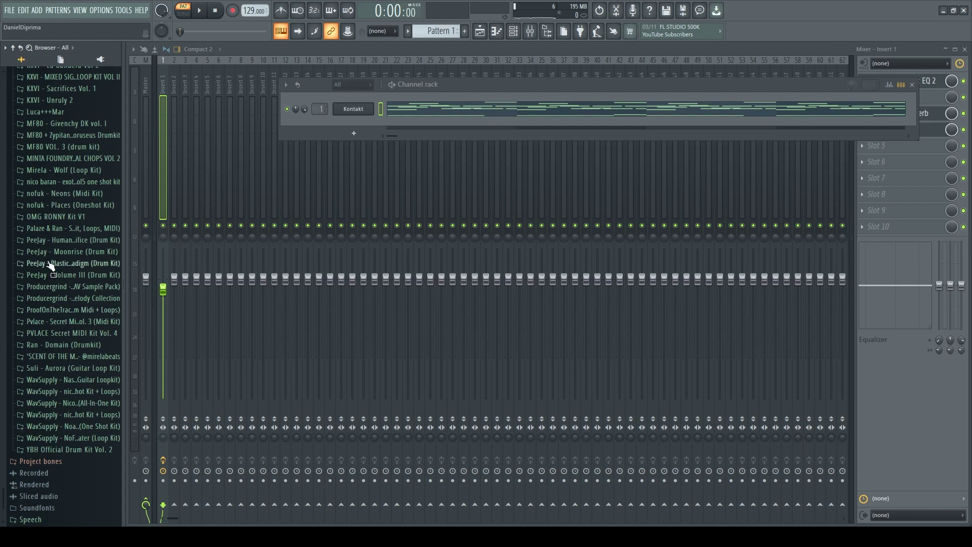
pyautogui.click(60, 205)
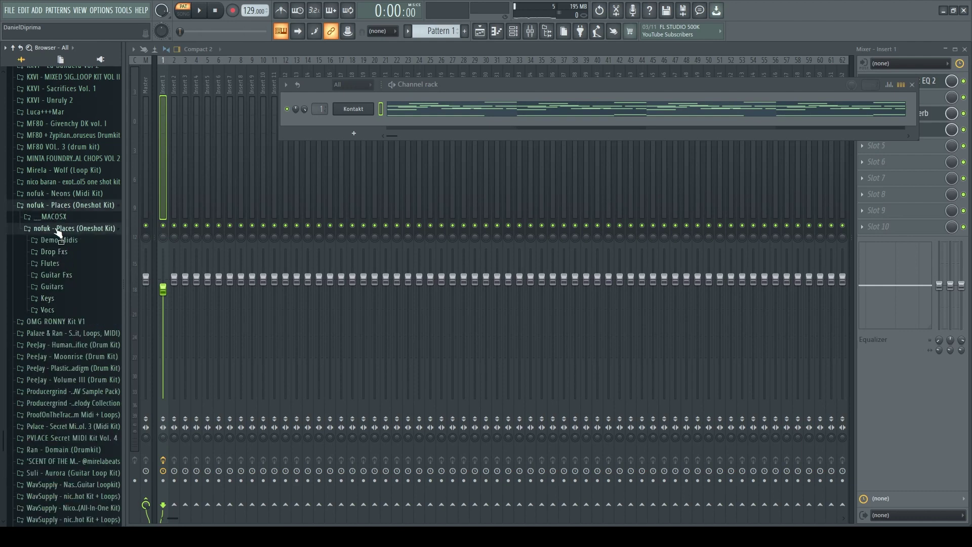
pyautogui.click(49, 206)
pyautogui.click(56, 209)
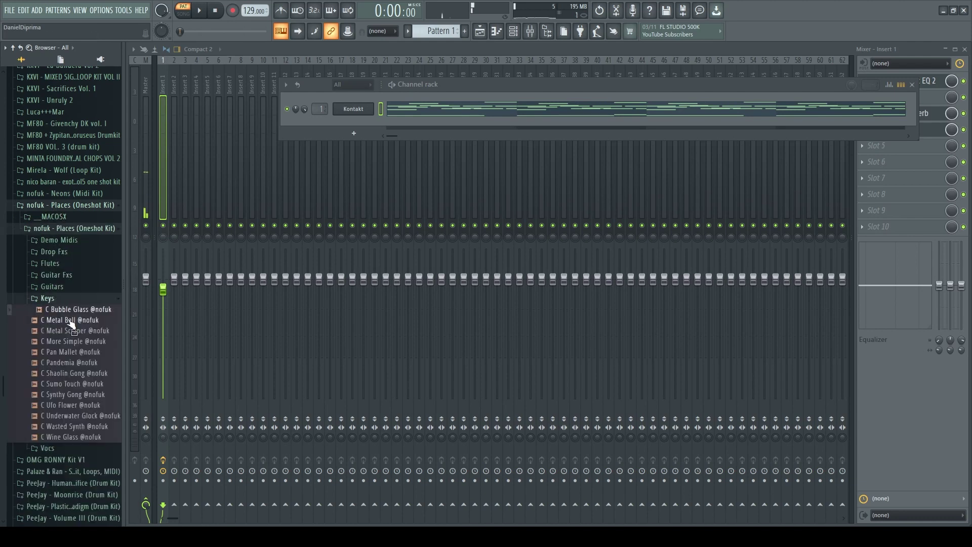
# Step: Audition the Keys one-shots, including C More Simple, C Pan Mallet and C Wine Glass, against the melody and collapse the kit
pyautogui.click(71, 330)
pyautogui.click(74, 341)
pyautogui.click(79, 352)
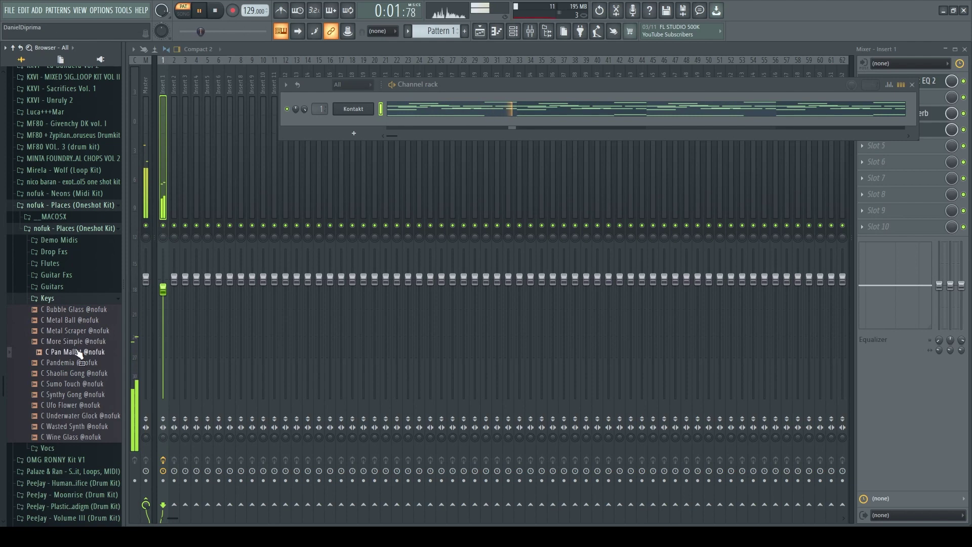
pyautogui.click(79, 362)
pyautogui.click(70, 341)
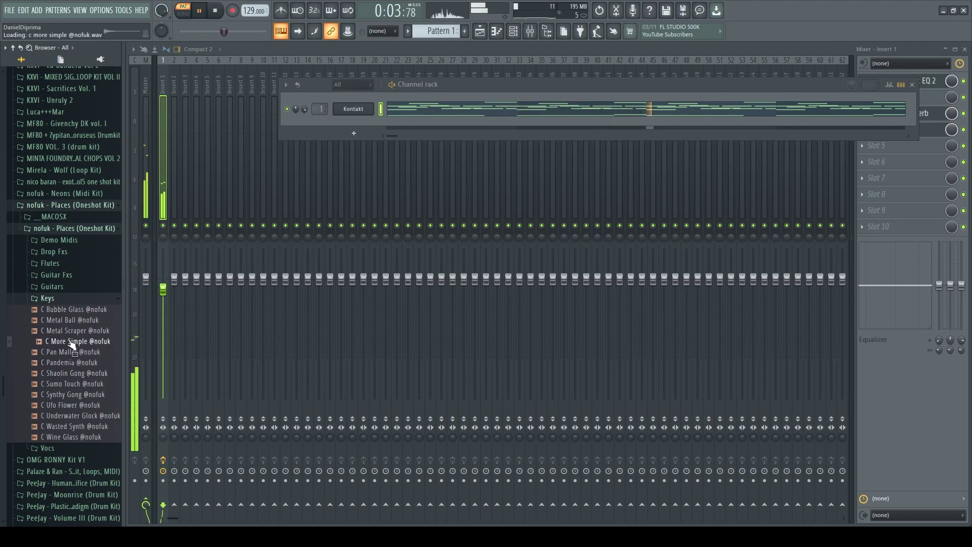
pyautogui.click(77, 383)
pyautogui.click(80, 394)
pyautogui.click(82, 405)
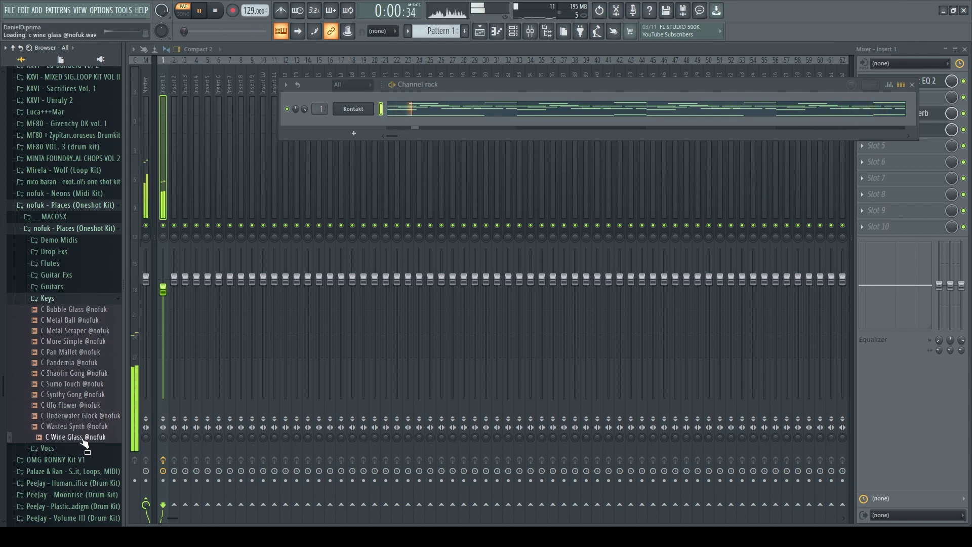
pyautogui.click(61, 205)
# Step: Open the bells folder of the nico baran one shot kit and audition its cassette and crystal bells with the melody
pyautogui.scroll(2, 65, 214)
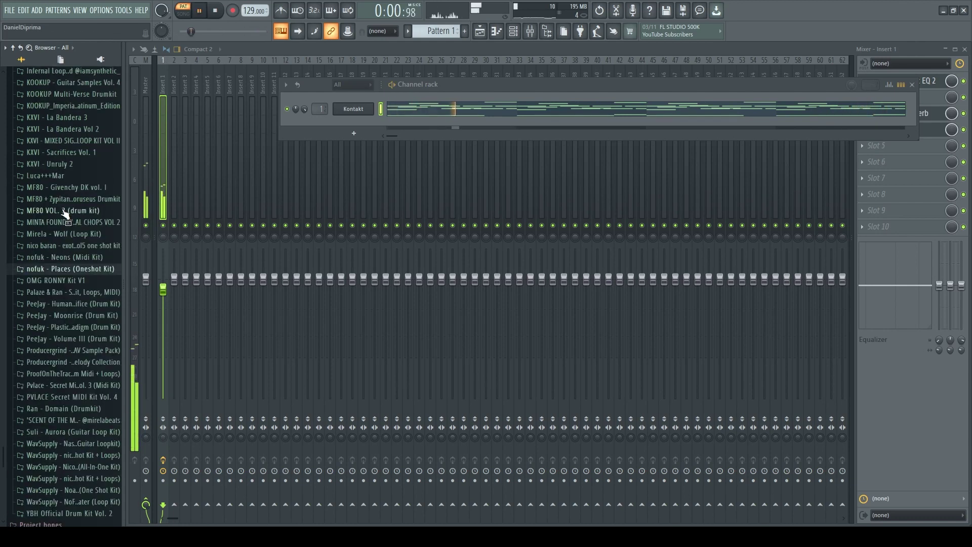
pyautogui.press('space')
pyautogui.click(54, 246)
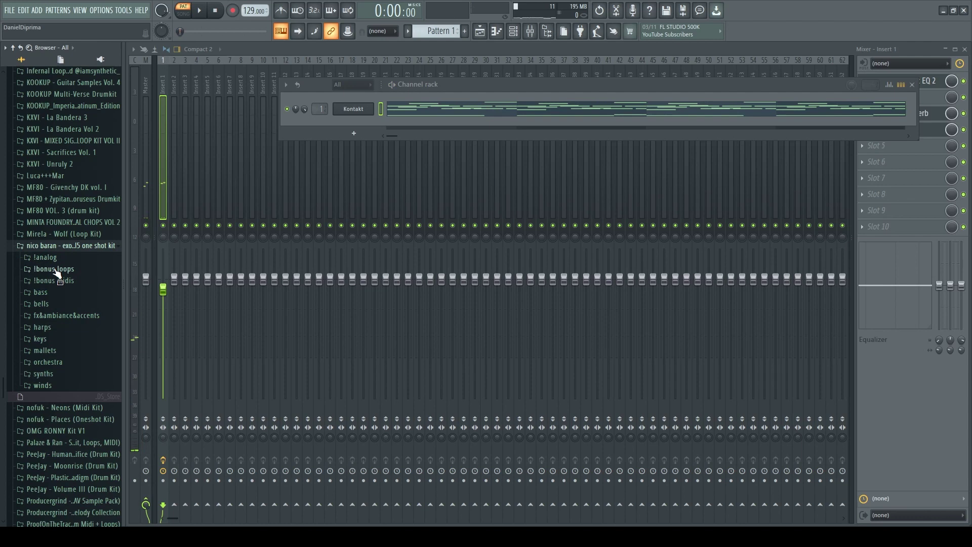
pyautogui.click(47, 304)
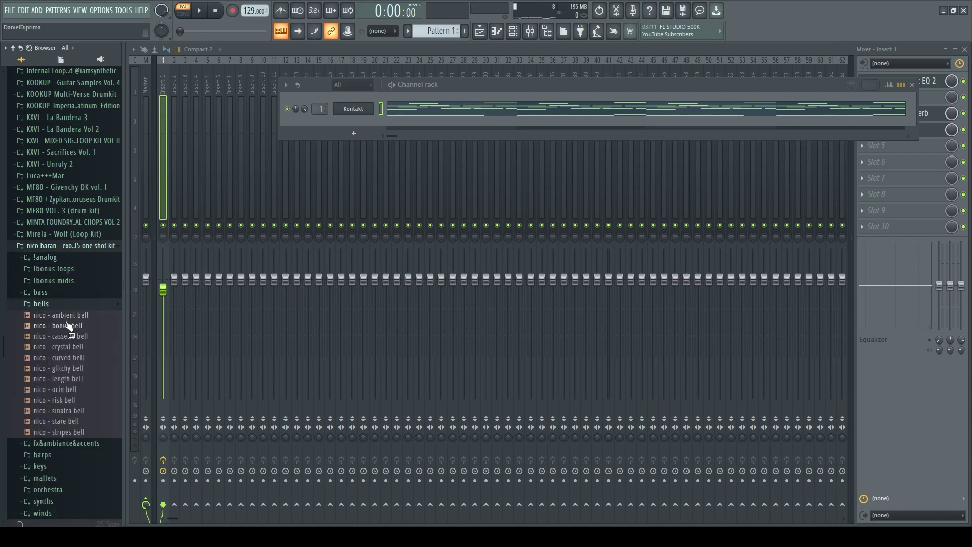
pyautogui.click(70, 336)
pyautogui.click(72, 346)
pyautogui.press('space')
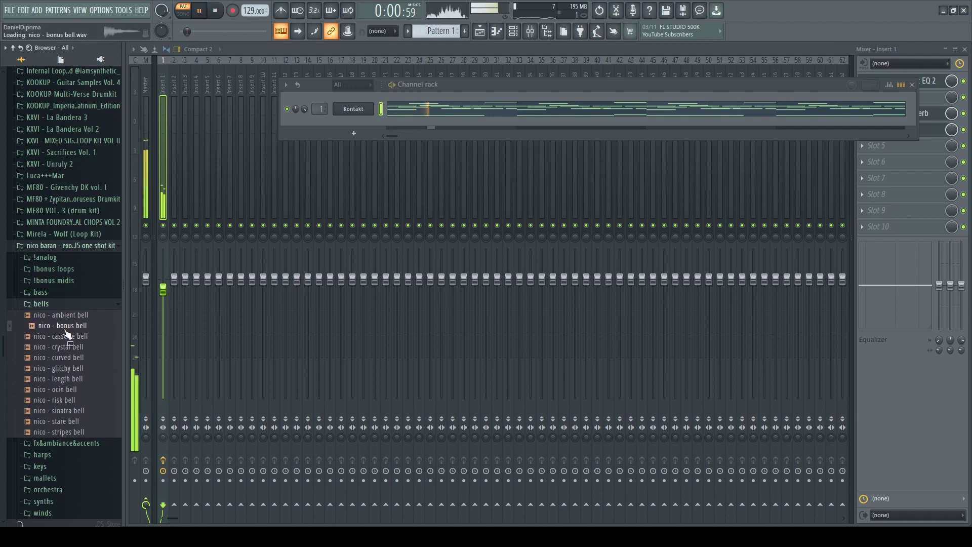
# Step: Audition the remaining bell one-shots from curved bell through stripes bell and collapse the kit
pyautogui.click(79, 357)
pyautogui.click(75, 368)
pyautogui.click(76, 379)
pyautogui.press('space')
pyautogui.click(76, 389)
pyautogui.click(76, 399)
pyautogui.click(77, 411)
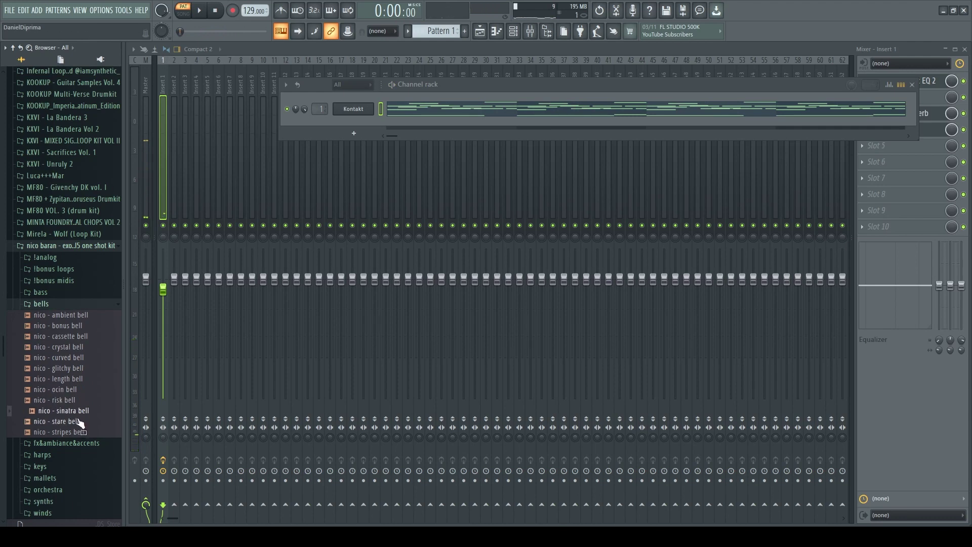
pyautogui.click(76, 432)
pyautogui.click(49, 303)
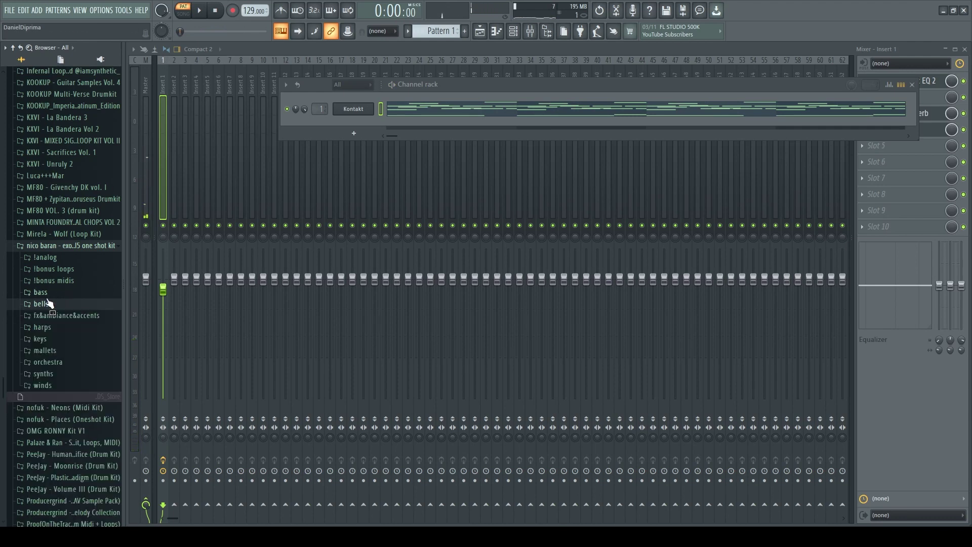
pyautogui.click(54, 247)
# Step: Add C More Simple from the nofuk - Places Keys folder as a second channel, then enlarge and reposition the channel rack
pyautogui.scroll(-3, 53, 253)
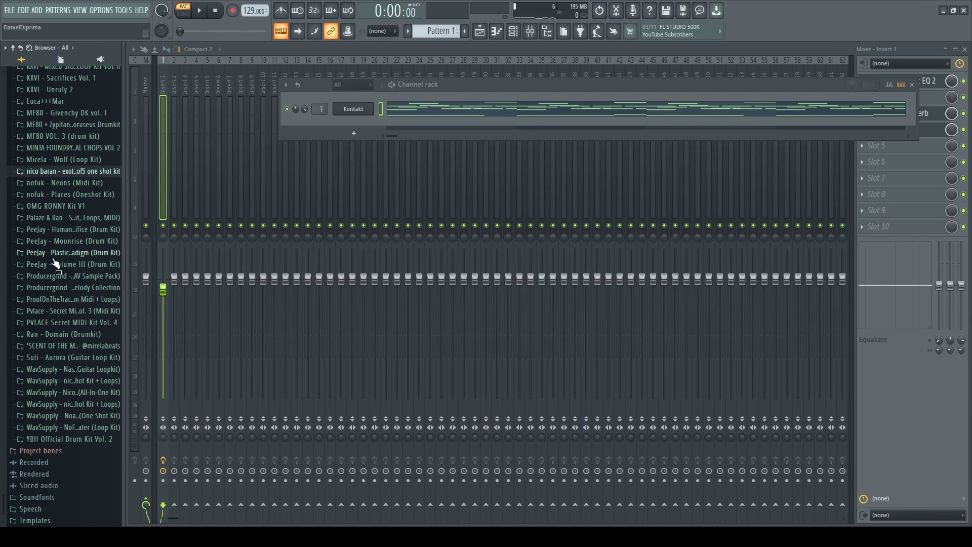
pyautogui.click(50, 194)
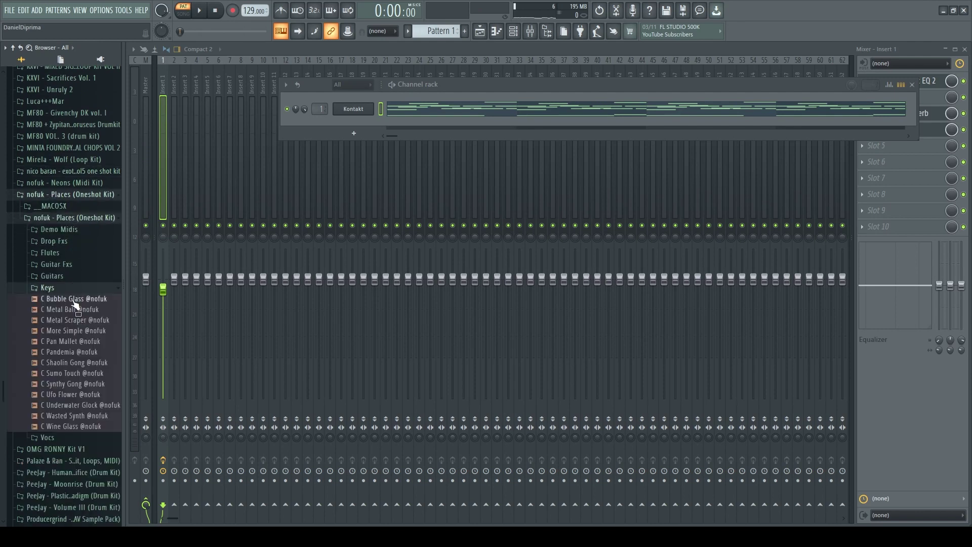
pyautogui.moveTo(73, 330); pyautogui.dragTo(268, 201)
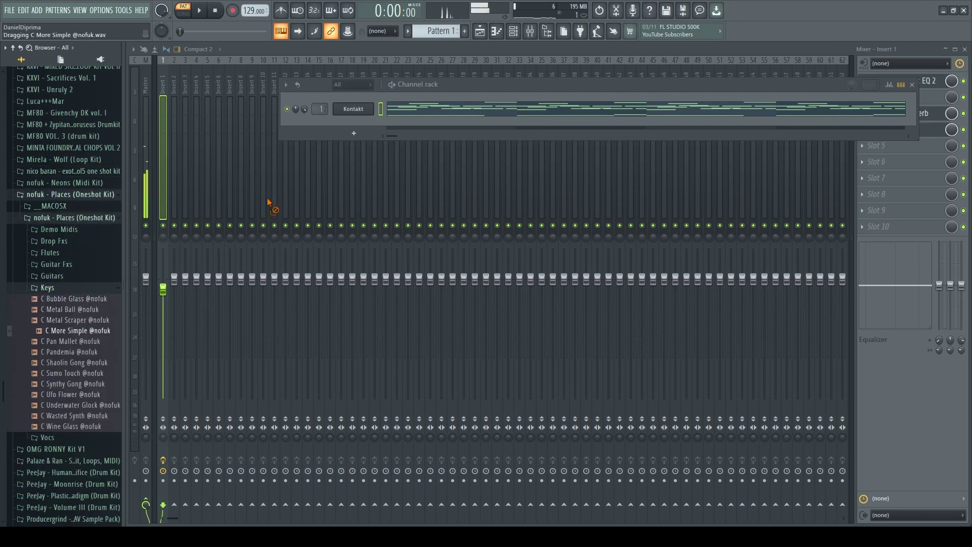
pyautogui.moveTo(314, 122); pyautogui.dragTo(314, 124)
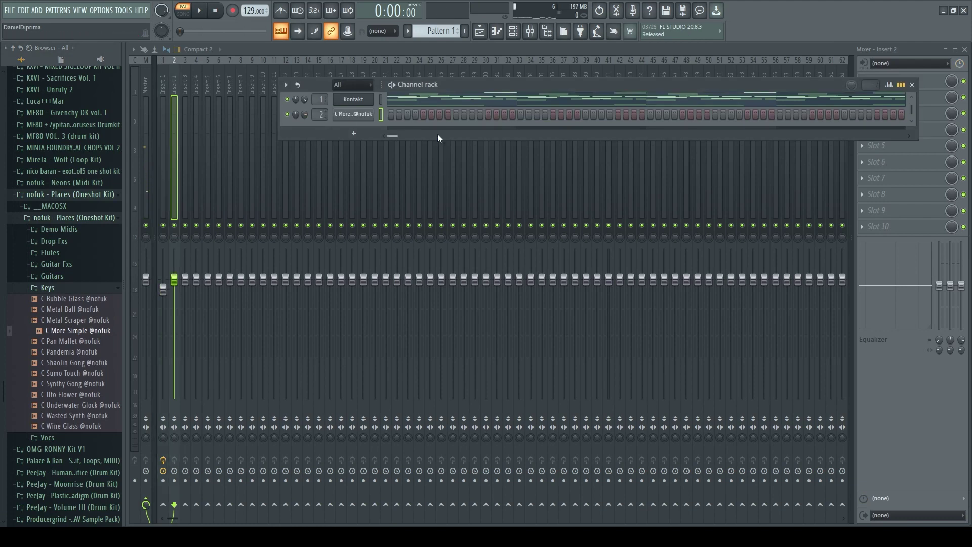
pyautogui.moveTo(437, 141); pyautogui.dragTo(437, 161)
pyautogui.moveTo(478, 85); pyautogui.dragTo(443, 96)
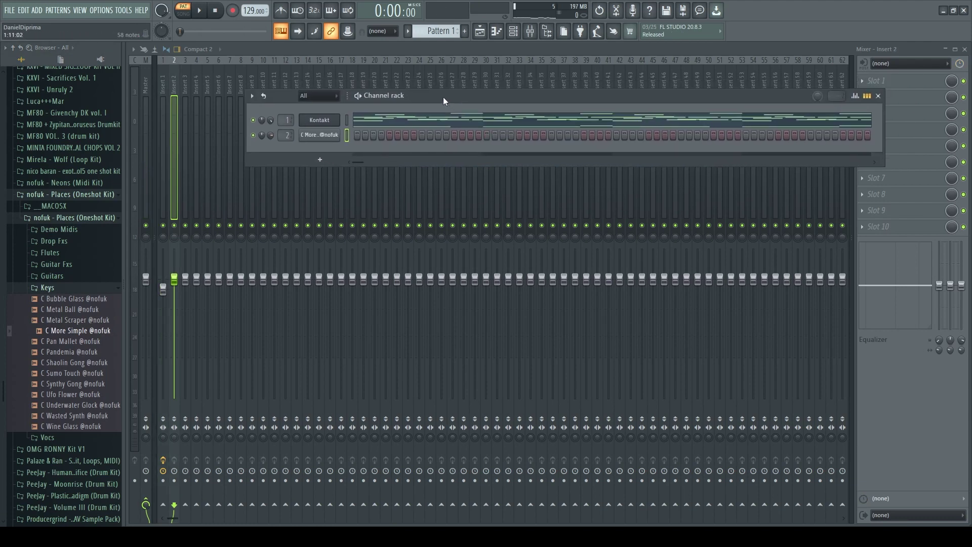
# Step: Enable the volume envelope of the C More Simple channel with a 38% release time and check its sample settings
pyautogui.click(327, 136)
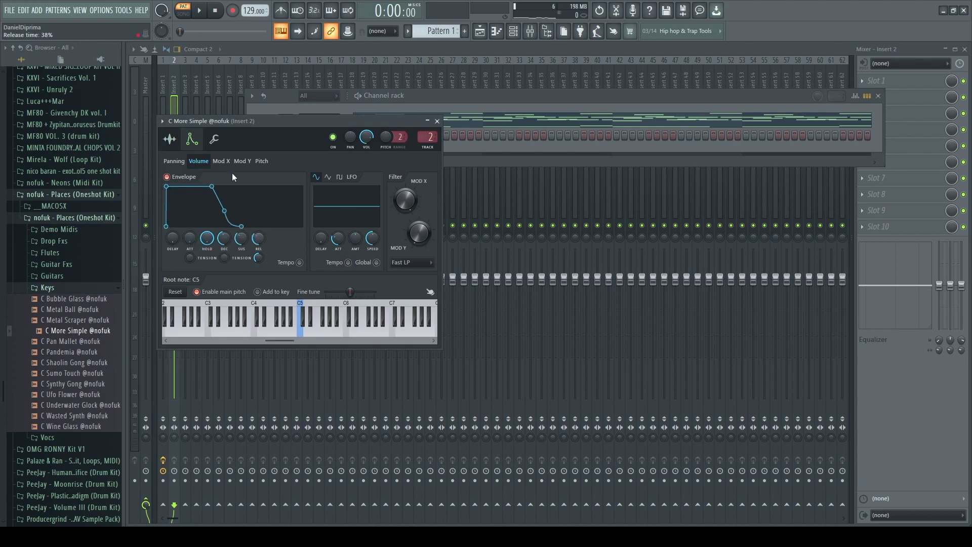
pyautogui.click(214, 140)
pyautogui.click(191, 139)
pyautogui.click(170, 139)
pyautogui.moveTo(428, 106); pyautogui.dragTo(426, 106)
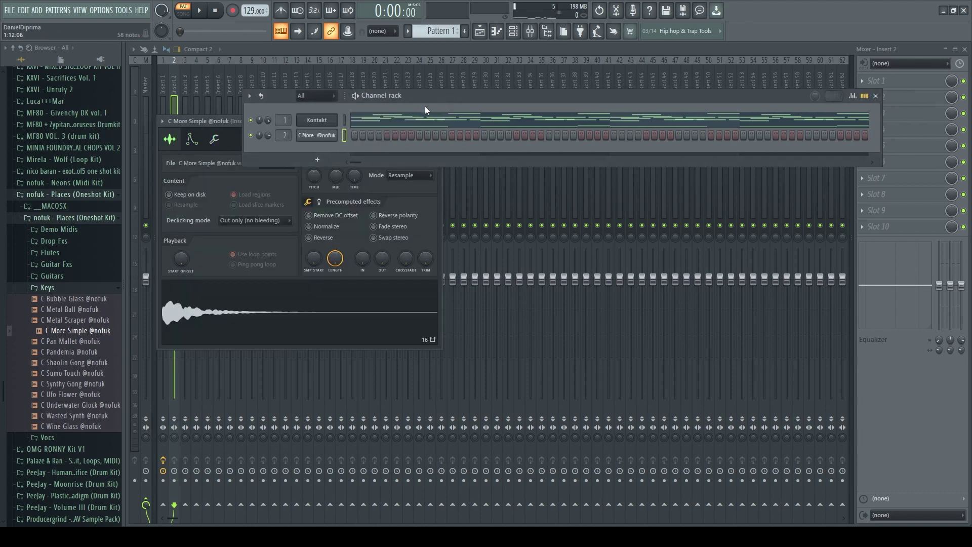
# Step: Lower the Insert 2 fader and add Fruity parametric EQ 2 with a steep low cut and a reduced high shelf
pyautogui.click(144, 236)
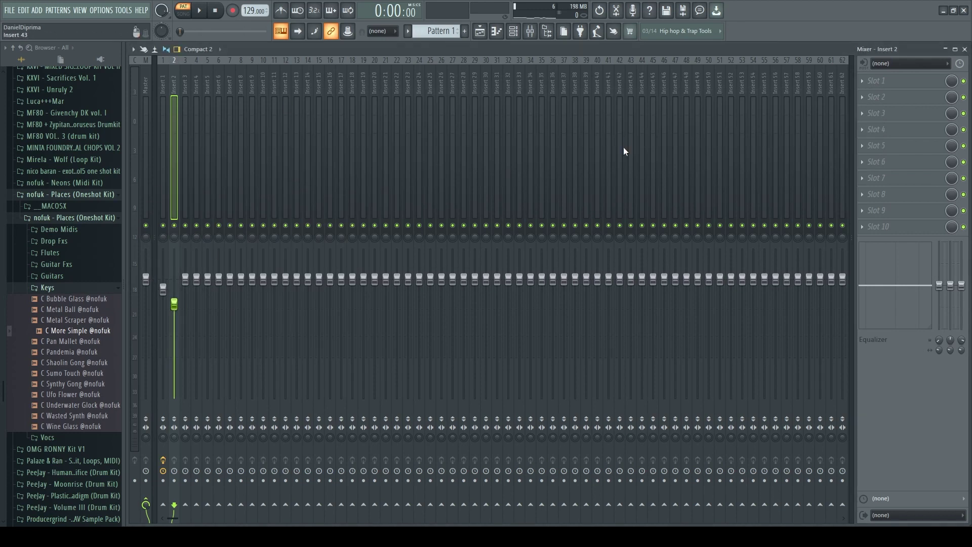
pyautogui.click(706, 202)
pyautogui.moveTo(493, 187)
pyautogui.mouseDown()
pyautogui.moveTo(492, 197)
pyautogui.moveTo(493, 187)
pyautogui.mouseUp()
pyautogui.moveTo(257, 259); pyautogui.dragTo(303, 259)
pyautogui.moveTo(557, 193); pyautogui.dragTo(556, 189)
pyautogui.moveTo(425, 259); pyautogui.dragTo(416, 278)
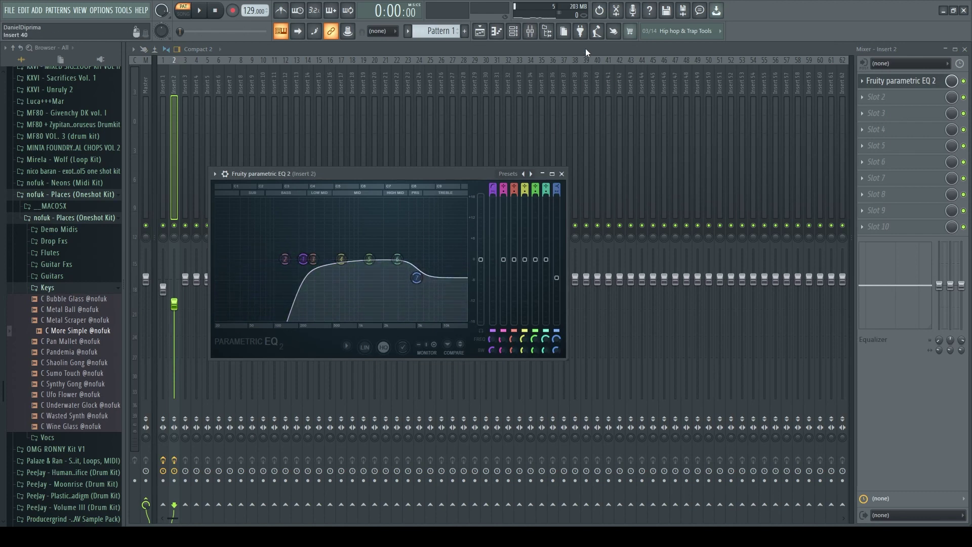
# Step: Add ValhallaVintageVerb to Insert 2's fourth slot with 32% mix, 2.37 s decay and a 280 Hz low cut
pyautogui.click(869, 128)
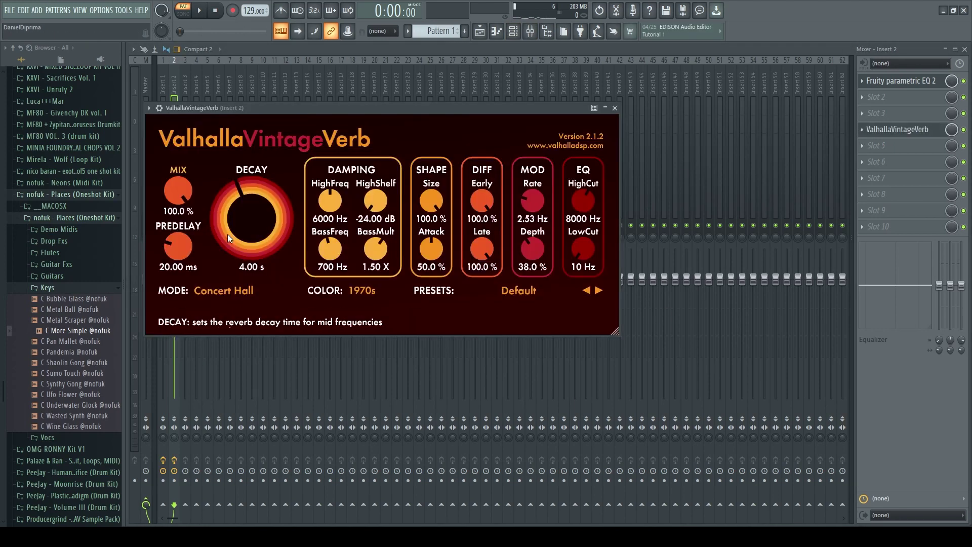
pyautogui.moveTo(187, 193); pyautogui.dragTo(192, 282)
pyautogui.moveTo(236, 199); pyautogui.dragTo(235, 208)
pyautogui.moveTo(583, 254); pyautogui.dragTo(583, 250)
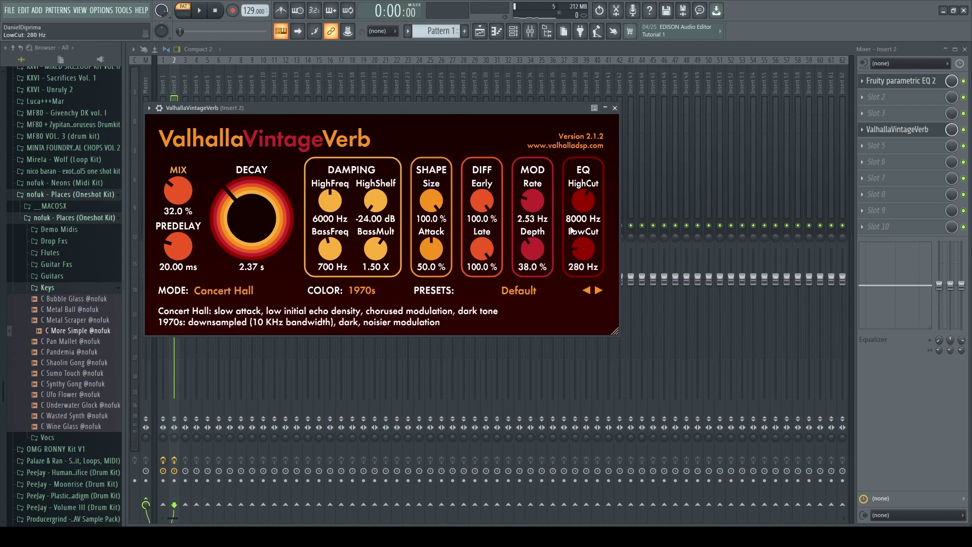
pyautogui.click(615, 108)
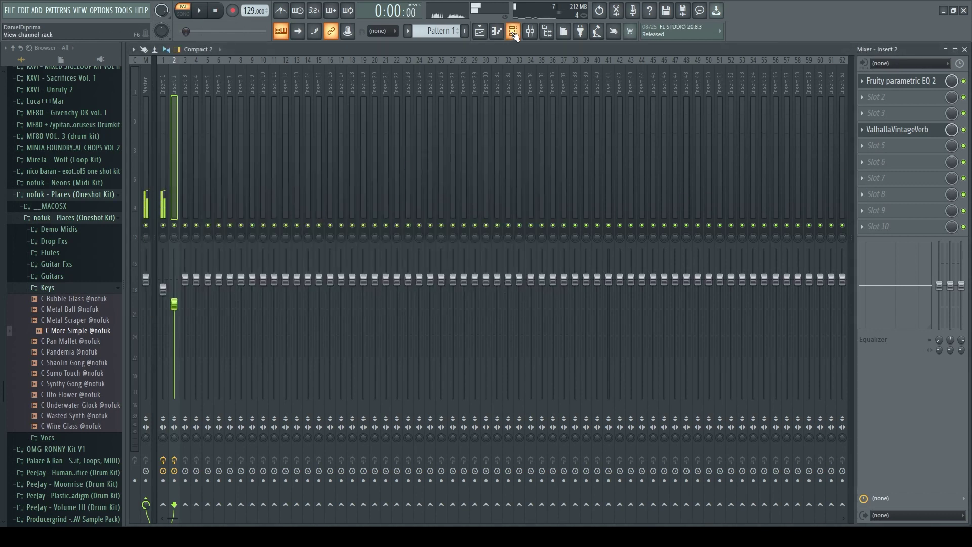
# Step: Place a C#5 note at the start of C More Simple's piano roll and play it with the melody while checking the mixer levels
pyautogui.press('F6')
pyautogui.press('F7')
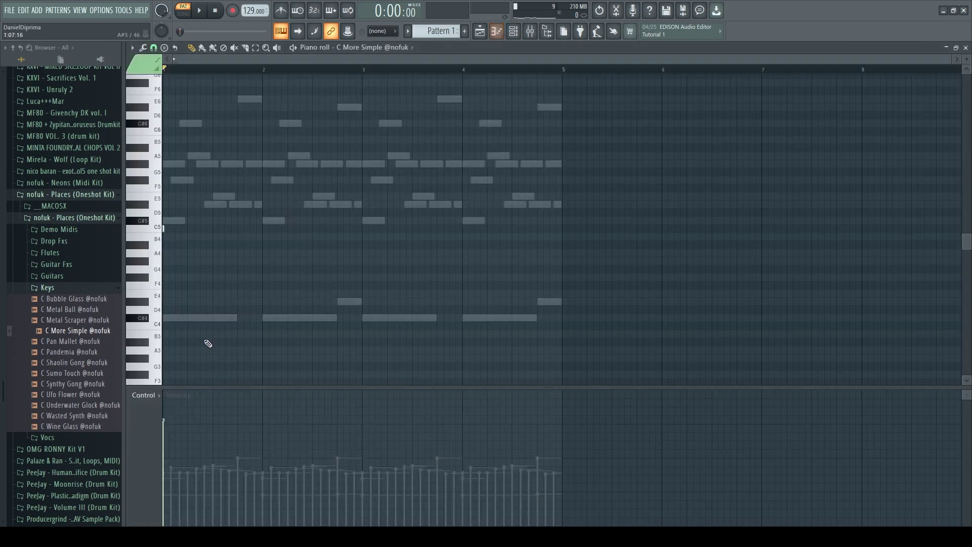
pyautogui.moveTo(164, 228); pyautogui.dragTo(164, 220)
pyautogui.press('space')
pyautogui.click(76, 341)
pyautogui.press('space')
pyautogui.press('F9')
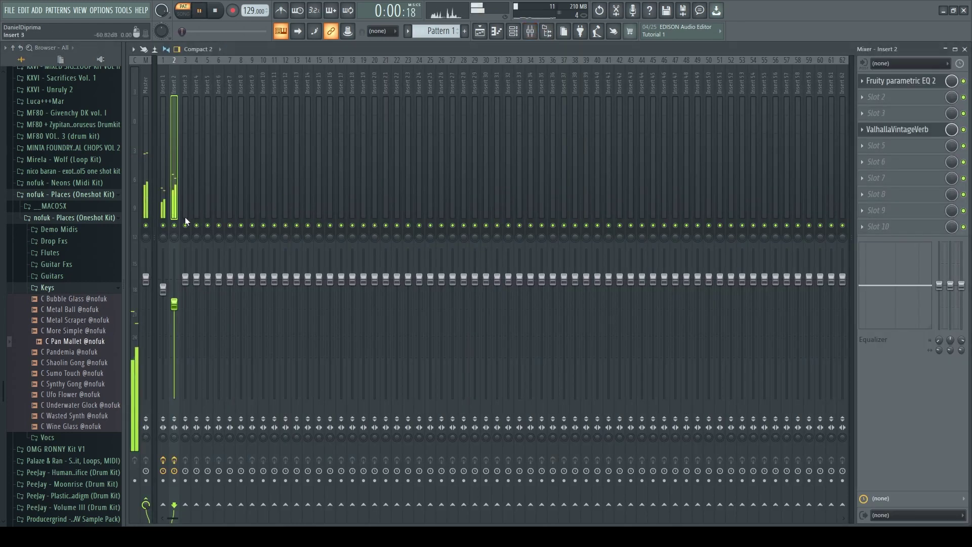
pyautogui.press('space')
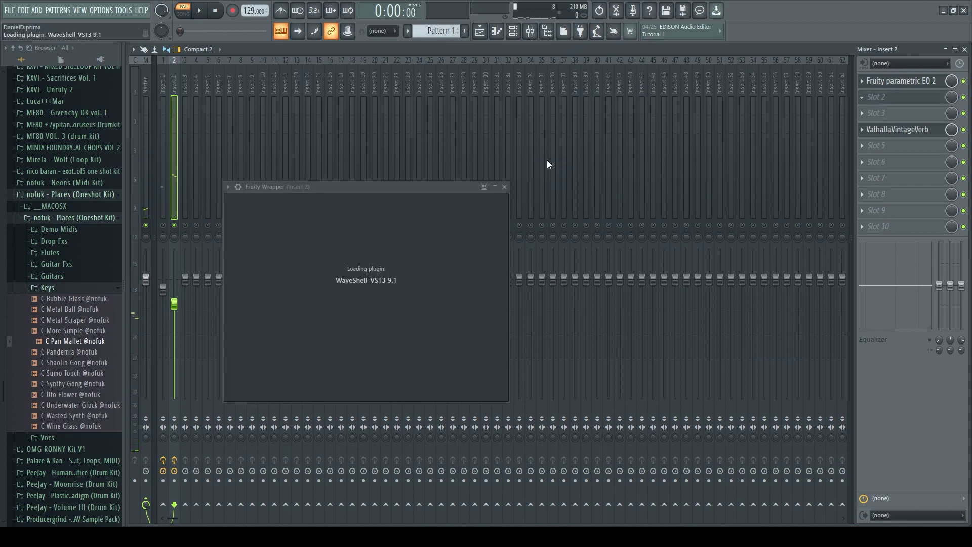
# Step: Add Kramer Tape Stereo to Insert 2's second slot, set Wow and Flutter to about 68.3 and raise the flux during playback
pyautogui.moveTo(487, 330); pyautogui.dragTo(487, 327)
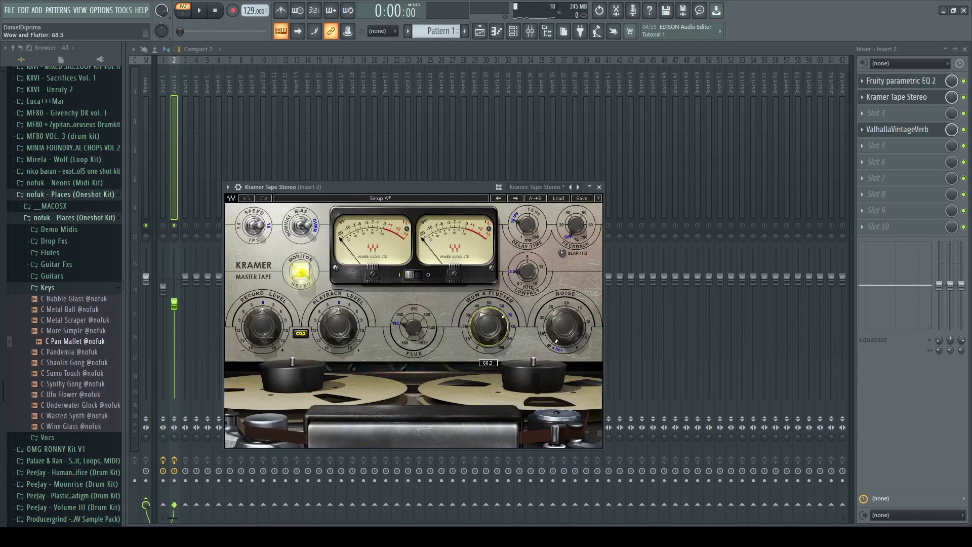
pyautogui.moveTo(416, 332); pyautogui.dragTo(414, 329)
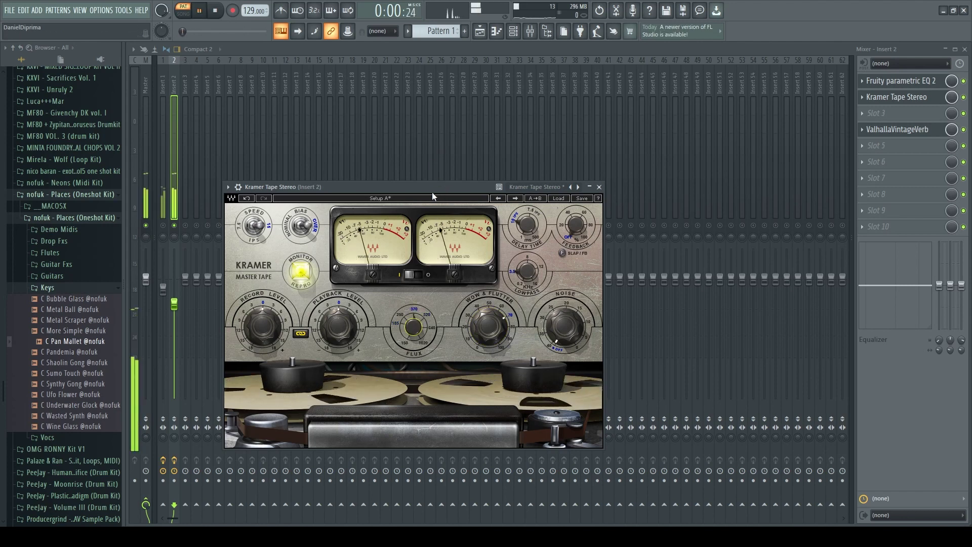
pyautogui.moveTo(414, 328); pyautogui.dragTo(414, 327)
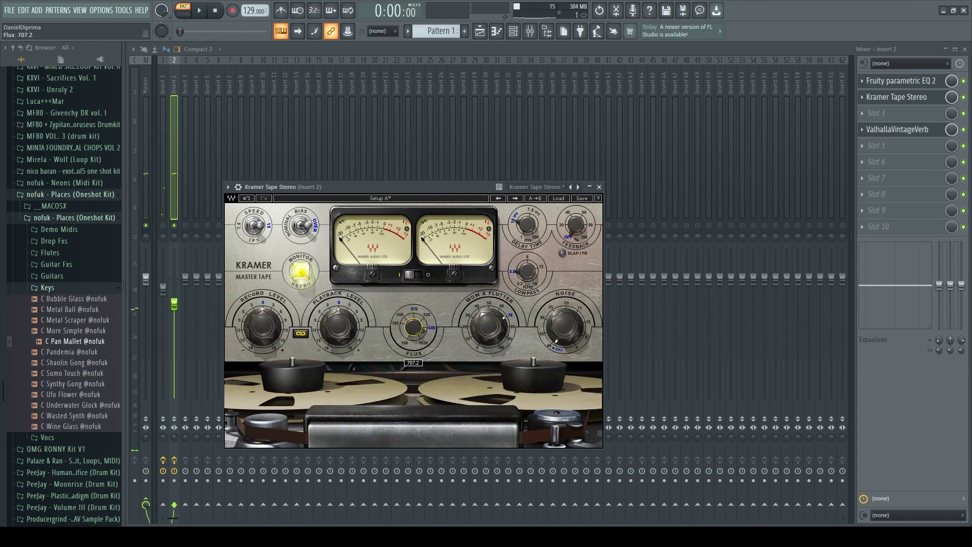
pyautogui.moveTo(414, 314); pyautogui.dragTo(414, 312)
pyautogui.click(442, 187)
pyautogui.press('q')
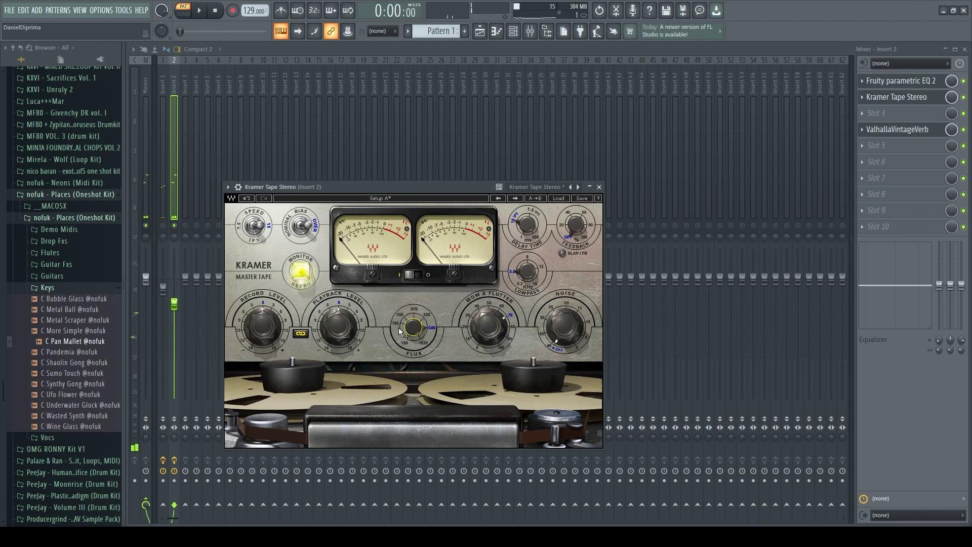
# Step: Collapse the nofuk kit and replace the C More Simple sample with nico - crystal bell from the nico baran bells folder
pyautogui.click(60, 194)
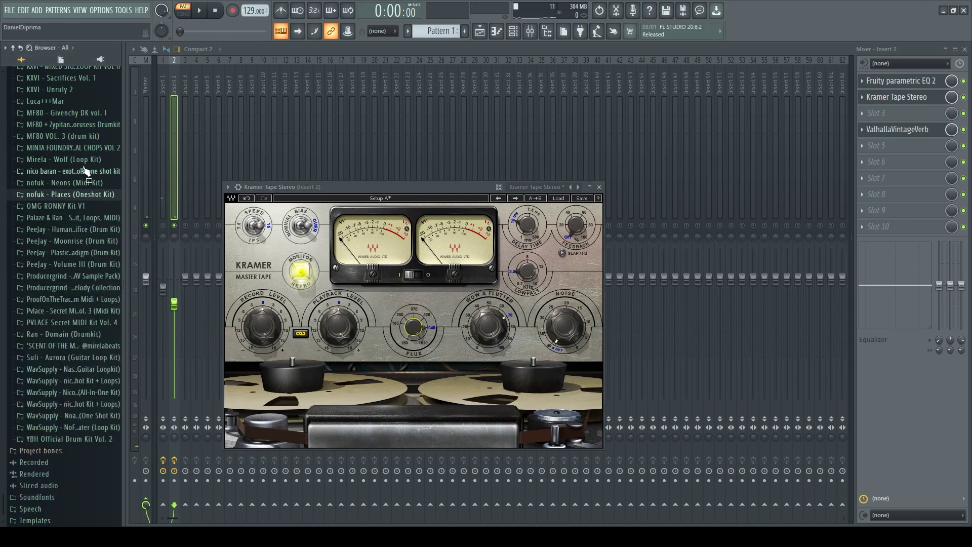
pyautogui.click(513, 31)
pyautogui.click(71, 171)
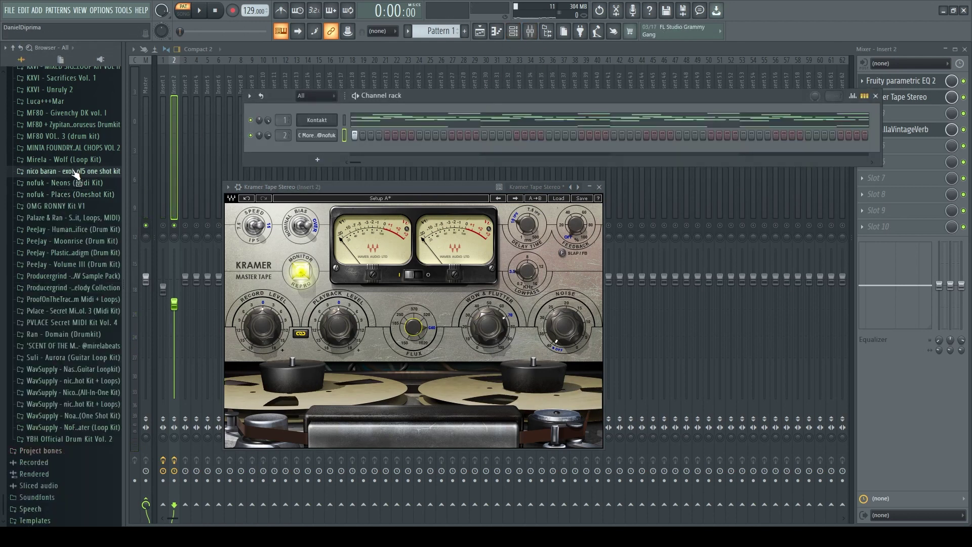
pyautogui.click(41, 229)
pyautogui.click(63, 272)
pyautogui.moveTo(76, 284); pyautogui.dragTo(311, 131)
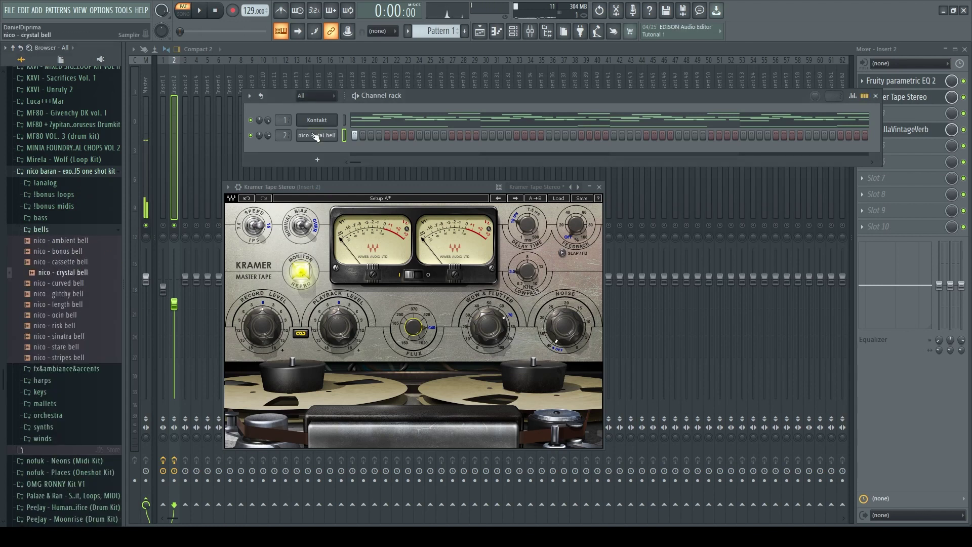
# Step: Play the crystal bell against the melody and audition the curved bell one-shot
pyautogui.press('space')
pyautogui.press('space')
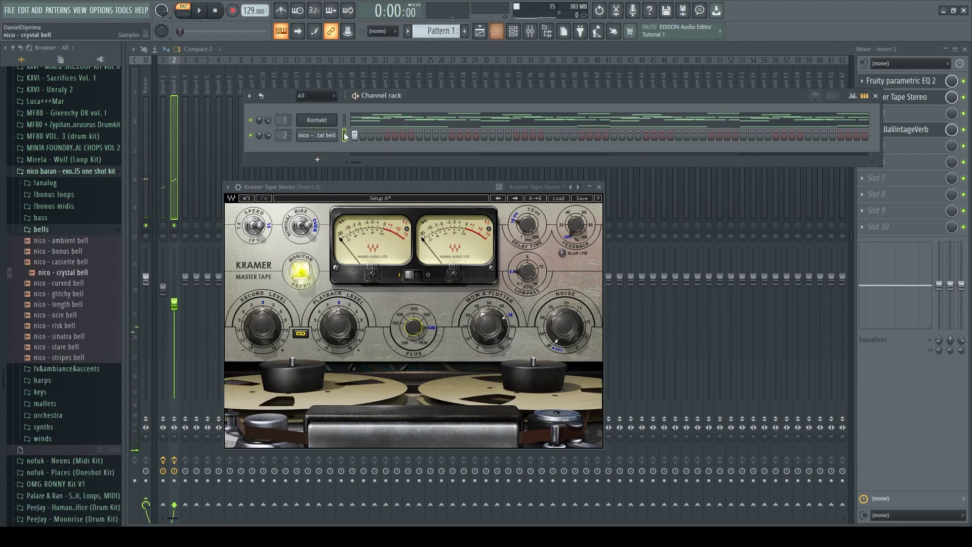
pyautogui.press('F7')
pyautogui.press('space')
pyautogui.press('space')
pyautogui.click(76, 284)
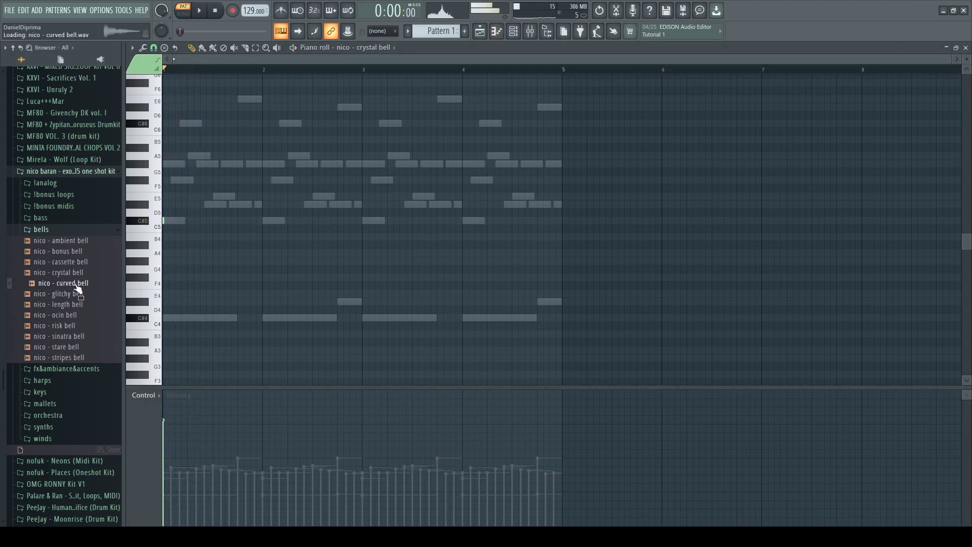
# Step: Replace the second channel's sample with nico - glitchy bell and open its piano roll
pyautogui.press('F6')
pyautogui.click(77, 295)
pyautogui.moveTo(78, 300); pyautogui.dragTo(316, 135)
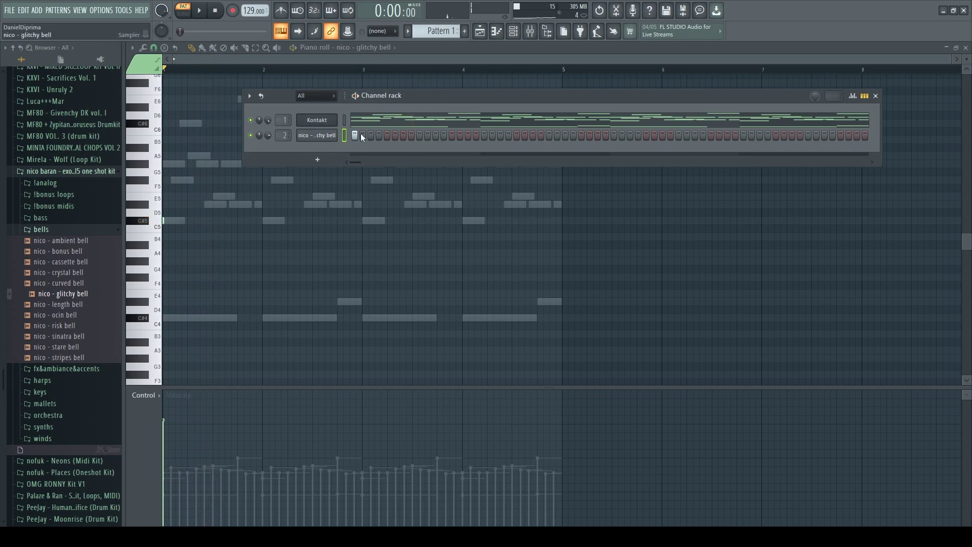
pyautogui.press('F9')
pyautogui.press('F7')
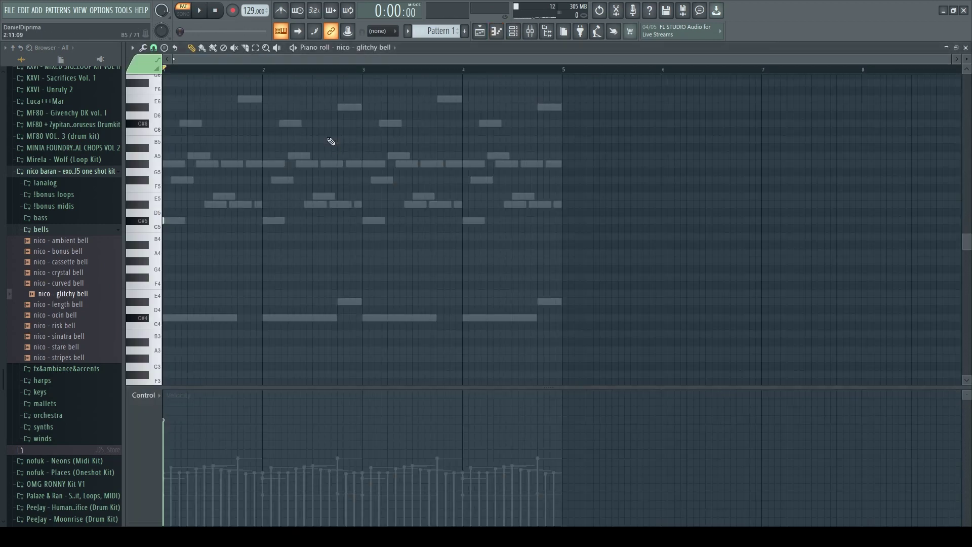
# Step: Play the pattern and adjust the bell's opening note on the C# rows in the piano roll
pyautogui.press('space')
pyautogui.click(163, 317)
pyautogui.moveTo(170, 220); pyautogui.dragTo(163, 221)
# Step: Reduce the flux in Kramer Tape Stereo and lower the Insert 2 fader further
pyautogui.press('F9')
pyautogui.click(896, 97)
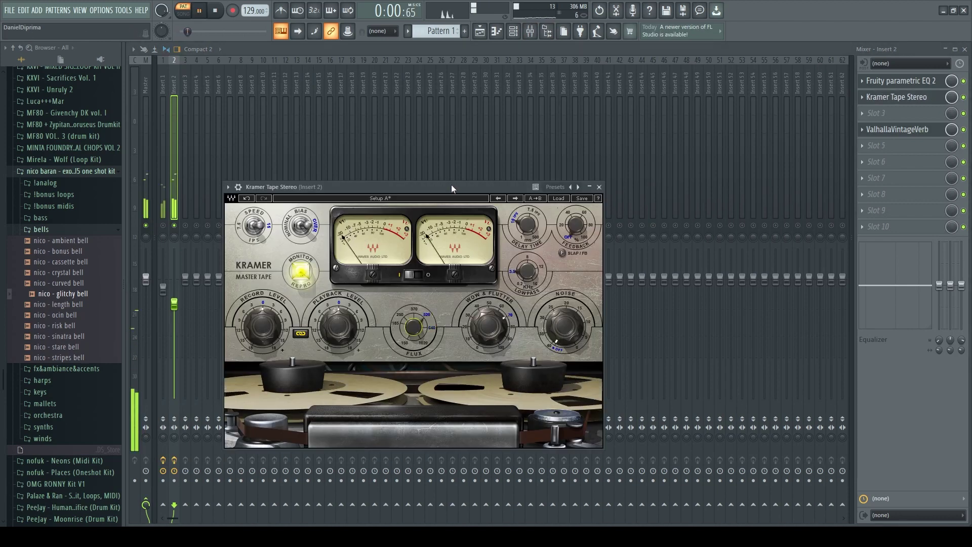
pyautogui.moveTo(174, 303); pyautogui.dragTo(174, 319)
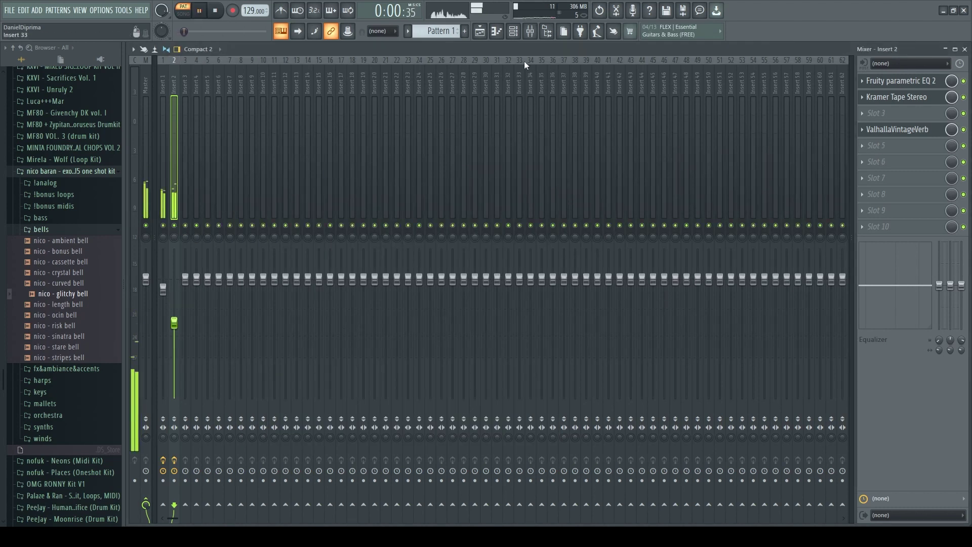
# Step: Replace the second channel's sample with nico - sinatra bell and play it against the melody with its piano roll open
pyautogui.click(513, 31)
pyautogui.moveTo(80, 305); pyautogui.dragTo(330, 135)
pyautogui.click(61, 347)
pyautogui.press('space')
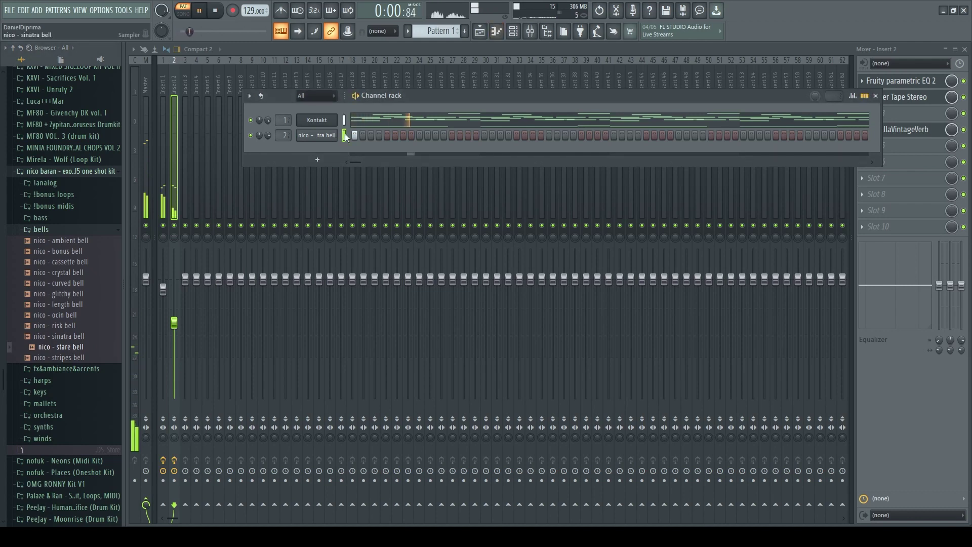
pyautogui.press('F7')
pyautogui.press('space')
pyautogui.press('space')
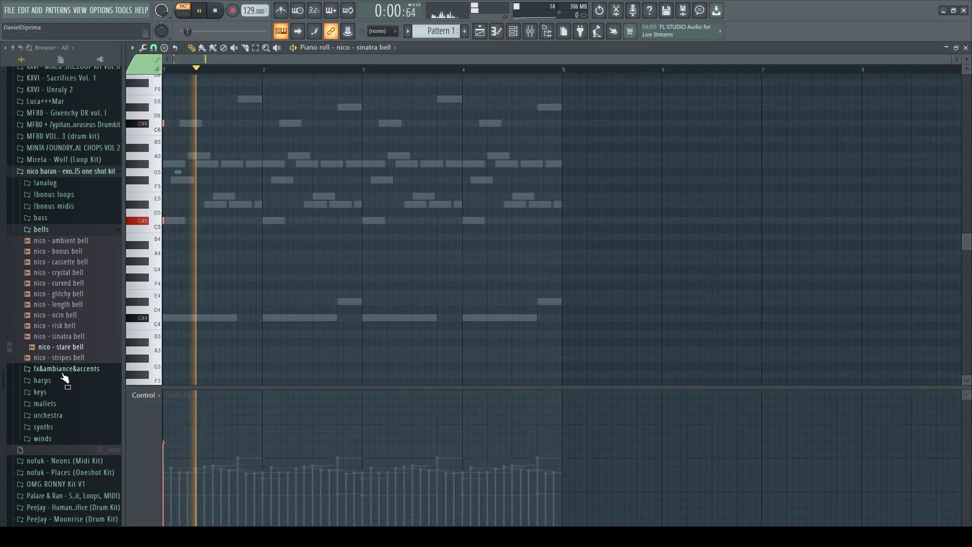
pyautogui.press('space')
# Step: Audition nico - stripes bell and load it onto the second channel in place of the sinatra bell
pyautogui.click(66, 358)
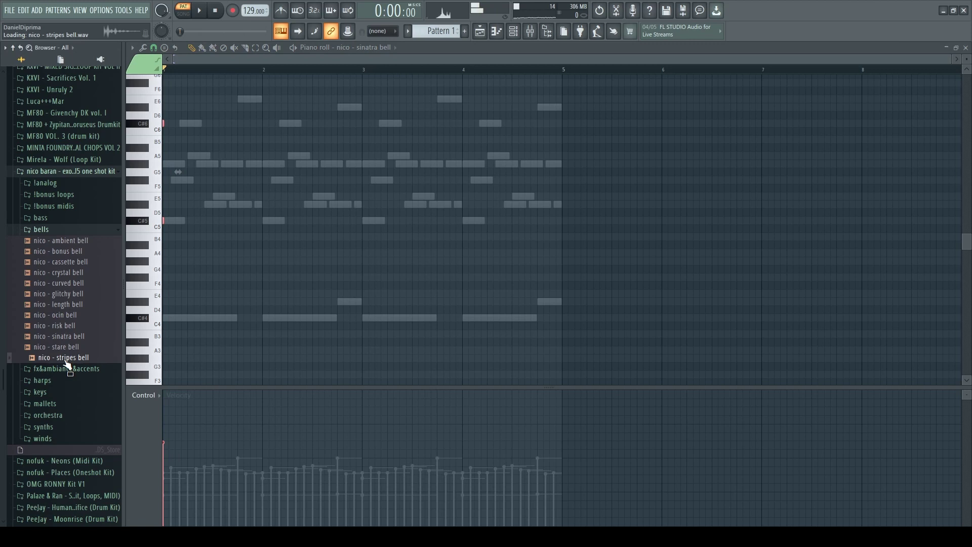
pyautogui.press('F6')
pyautogui.moveTo(86, 361); pyautogui.dragTo(317, 135)
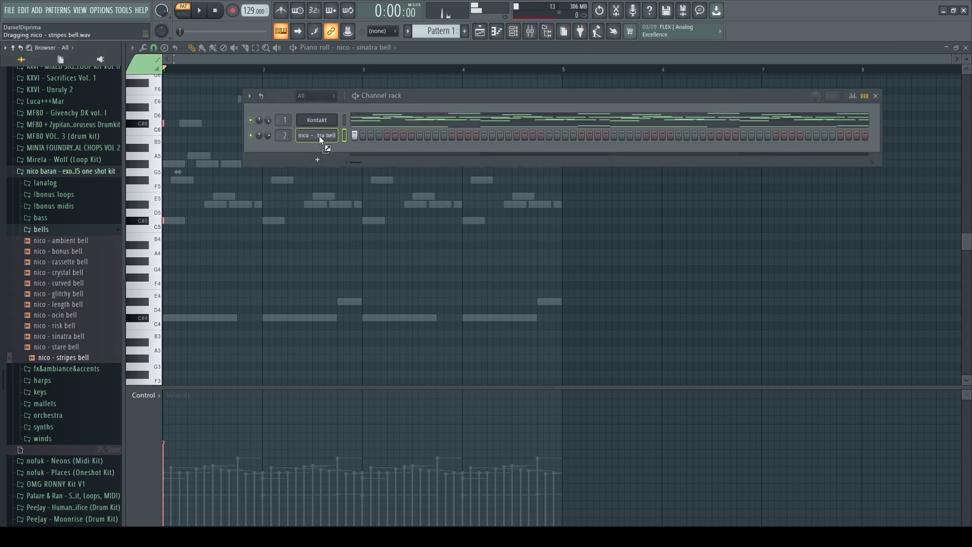
# Step: Collapse the nico baran one shot kit and open the second WavSupply nico baran one-shot kit with loops
pyautogui.click(54, 232)
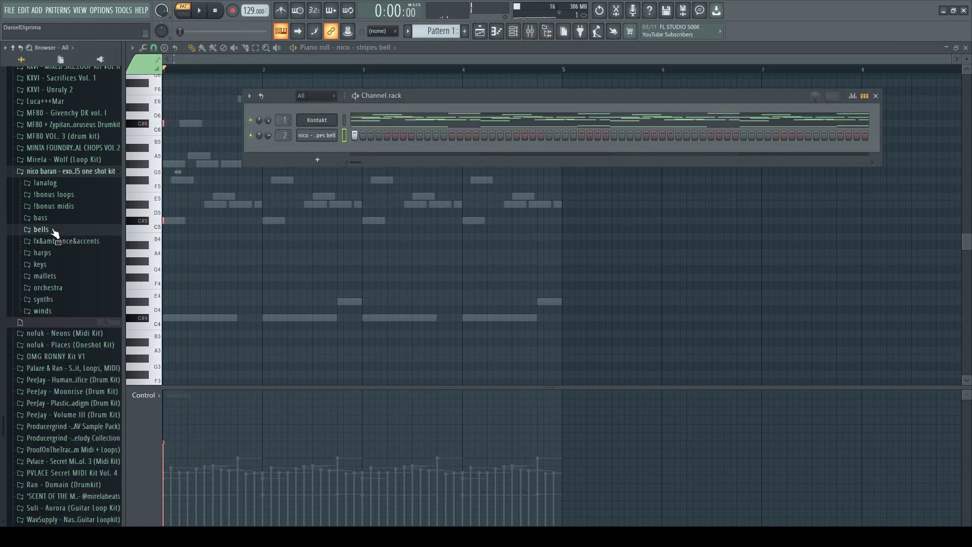
pyautogui.click(49, 176)
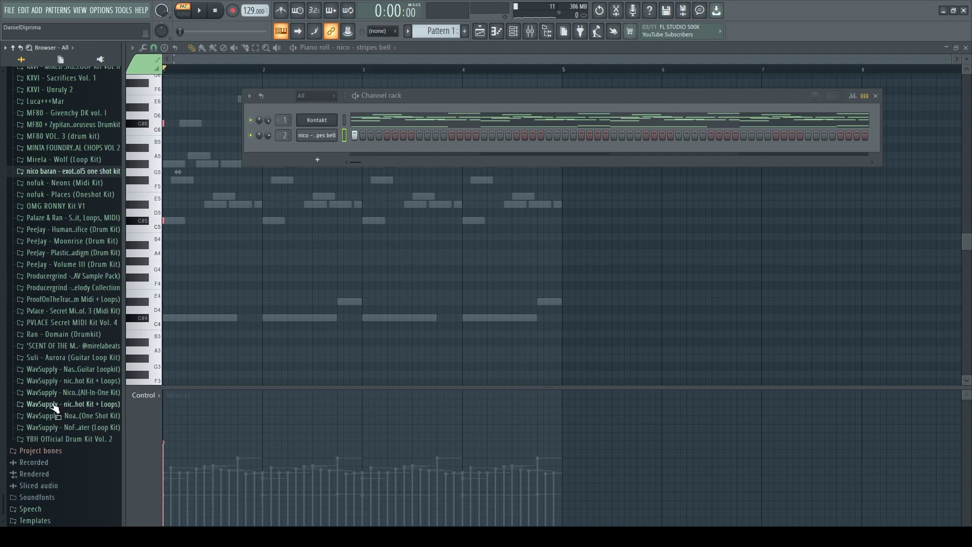
pyautogui.click(92, 404)
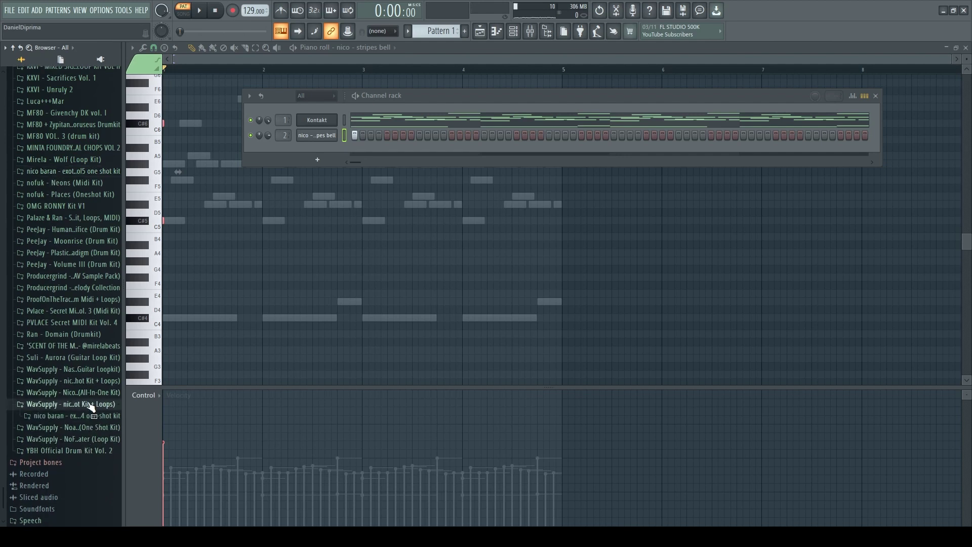
# Step: Open the bells folder of the nico baran one-shot kit and audition its samples through nico - unity bell
pyautogui.click(76, 416)
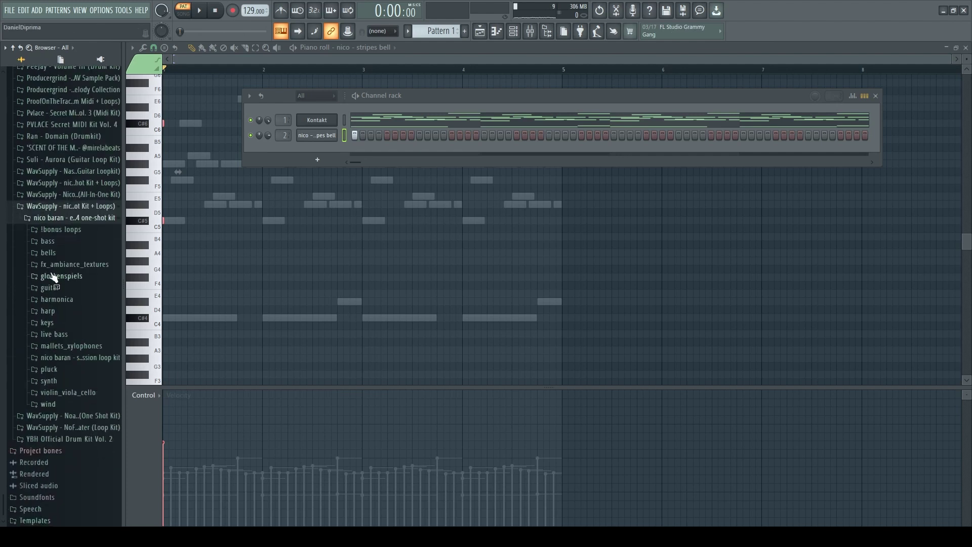
pyautogui.click(48, 253)
pyautogui.click(65, 264)
pyautogui.click(70, 275)
pyautogui.click(83, 306)
pyautogui.click(86, 317)
pyautogui.click(86, 328)
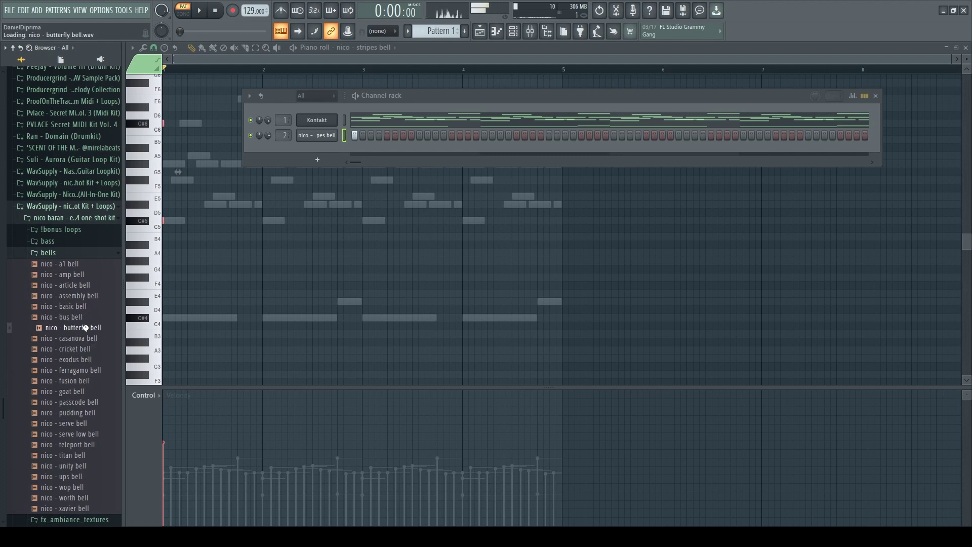
pyautogui.click(83, 338)
pyautogui.click(88, 360)
pyautogui.click(97, 372)
pyautogui.click(94, 381)
pyautogui.click(89, 392)
pyautogui.click(86, 403)
pyautogui.click(83, 413)
pyautogui.click(81, 423)
pyautogui.click(79, 433)
pyautogui.click(78, 444)
pyautogui.click(75, 455)
pyautogui.click(70, 466)
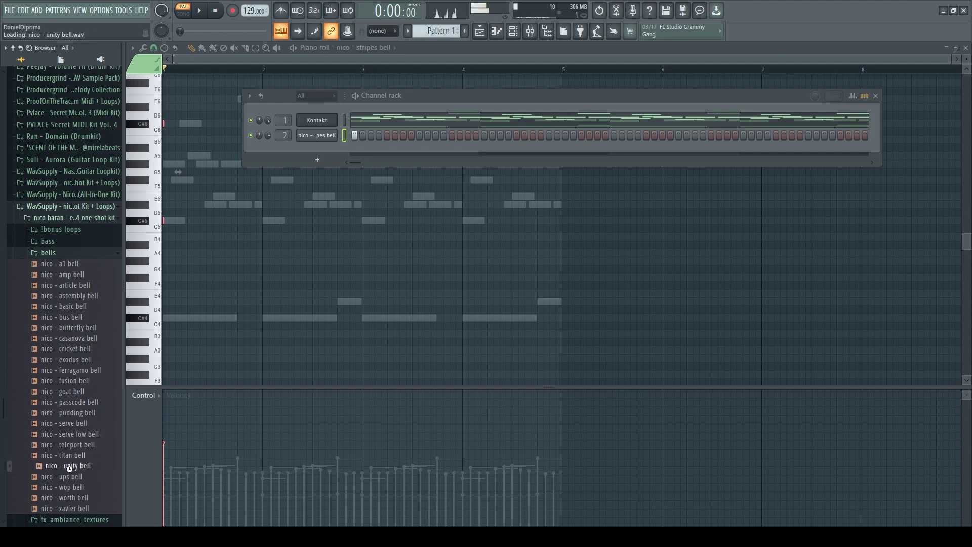
# Step: Load nico - titan bell onto the second channel and play it against the melody in its piano roll
pyautogui.click(71, 456)
pyautogui.moveTo(71, 455); pyautogui.dragTo(287, 228)
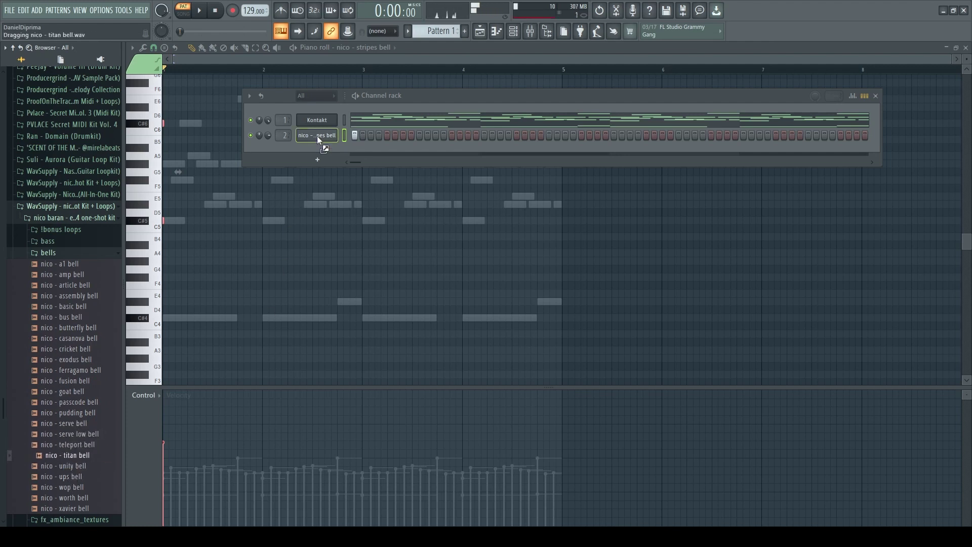
pyautogui.moveTo(317, 136); pyautogui.dragTo(317, 136)
pyautogui.click(287, 57)
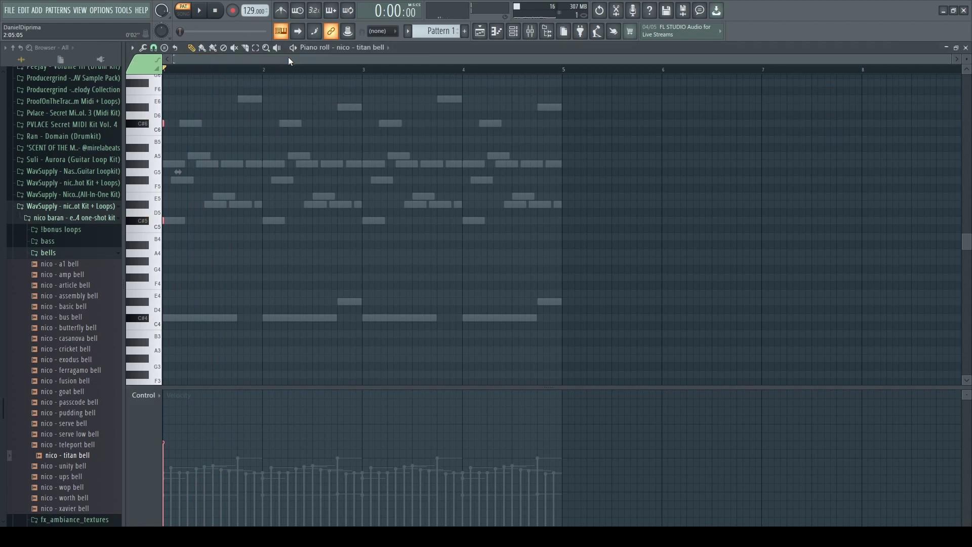
pyautogui.click(62, 254)
pyautogui.press('space')
pyautogui.press('space')
pyautogui.press('space')
pyautogui.press('space')
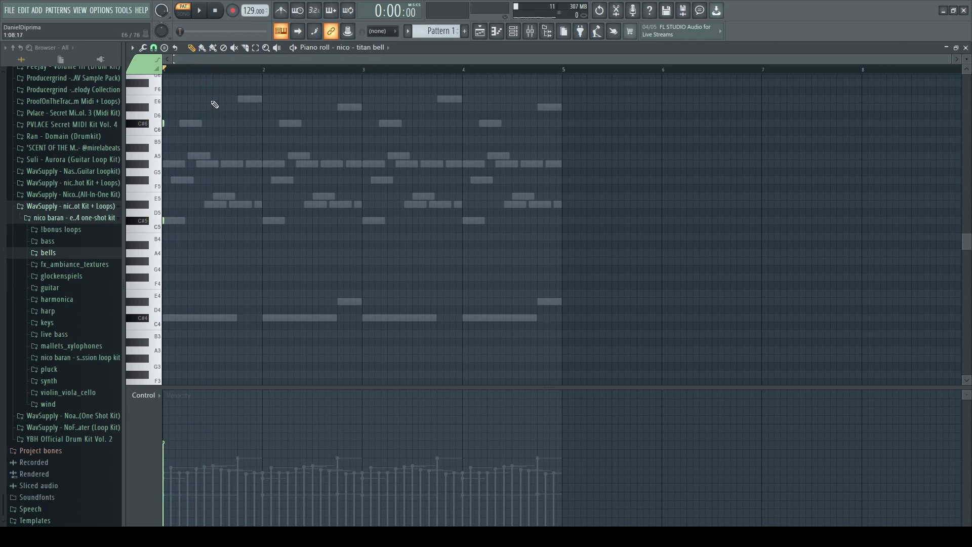
# Step: Try out temporary bell notes at different pitches around beat 3 of bar 1, removing each and replaying the pattern
pyautogui.click(213, 142)
pyautogui.rightClick(213, 143)
pyautogui.click(212, 98)
pyautogui.rightClick(212, 98)
pyautogui.click(212, 106)
pyautogui.rightClick(212, 107)
pyautogui.press('space')
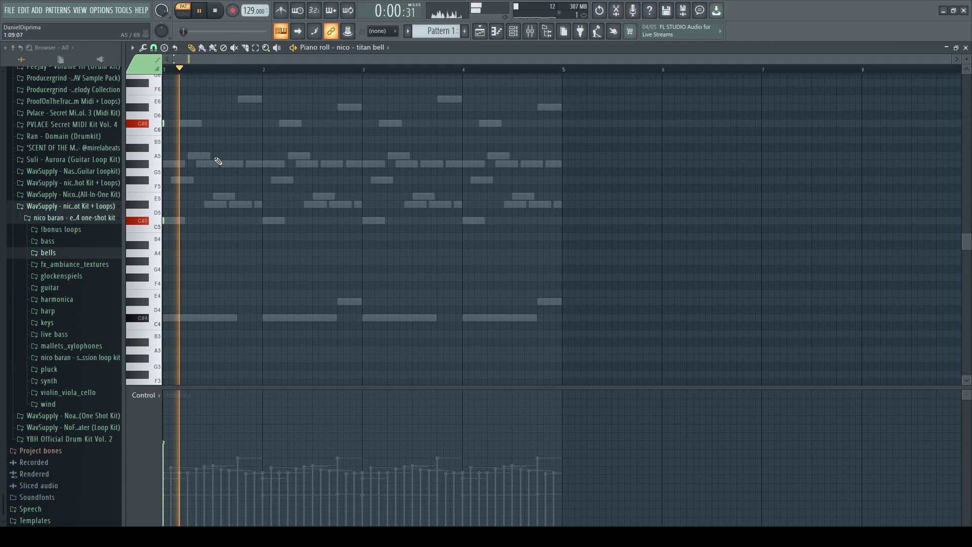
pyautogui.press('space')
pyautogui.click(212, 155)
pyautogui.rightClick(213, 156)
pyautogui.click(213, 162)
pyautogui.rightClick(213, 162)
pyautogui.press('space')
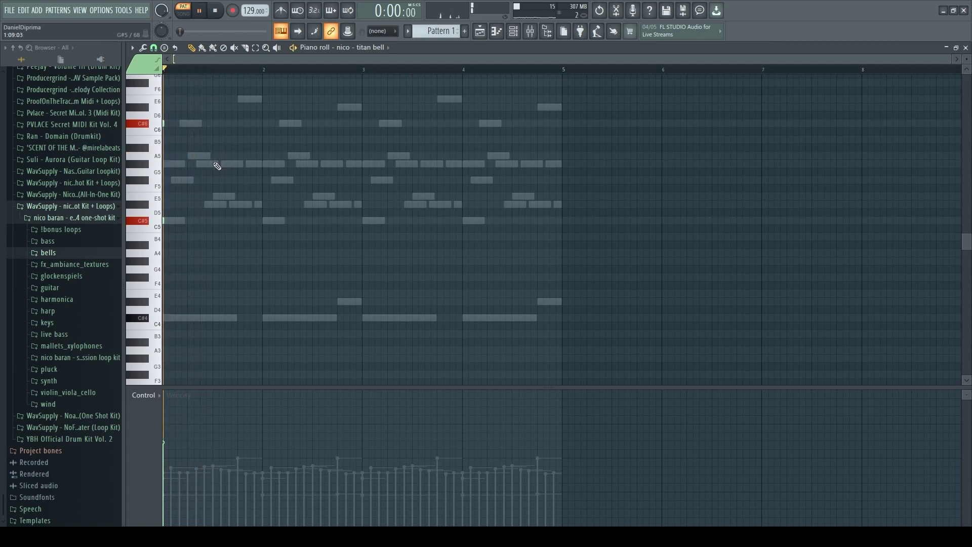
pyautogui.press('space')
pyautogui.press('space')
pyautogui.press('space')
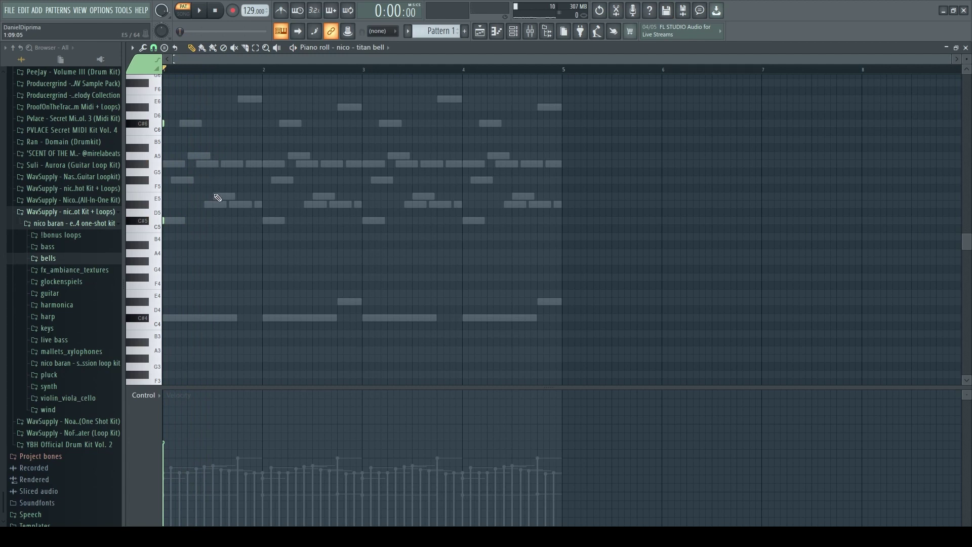
# Step: Place a bell note on beat 3 of bar 1, try it at C#6 and C#5, and move it to E5
pyautogui.click(214, 163)
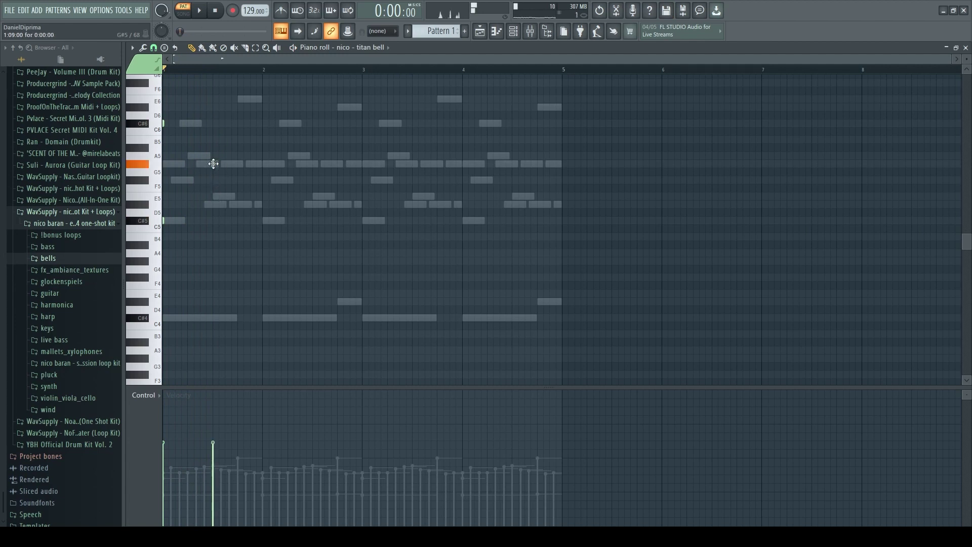
pyautogui.moveTo(214, 163); pyautogui.dragTo(213, 124)
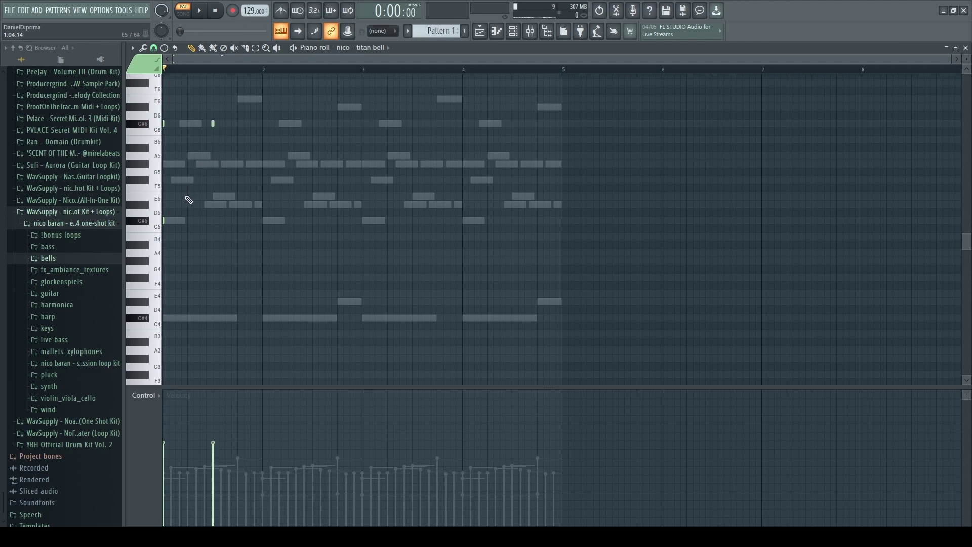
pyautogui.click(211, 221)
pyautogui.press('space')
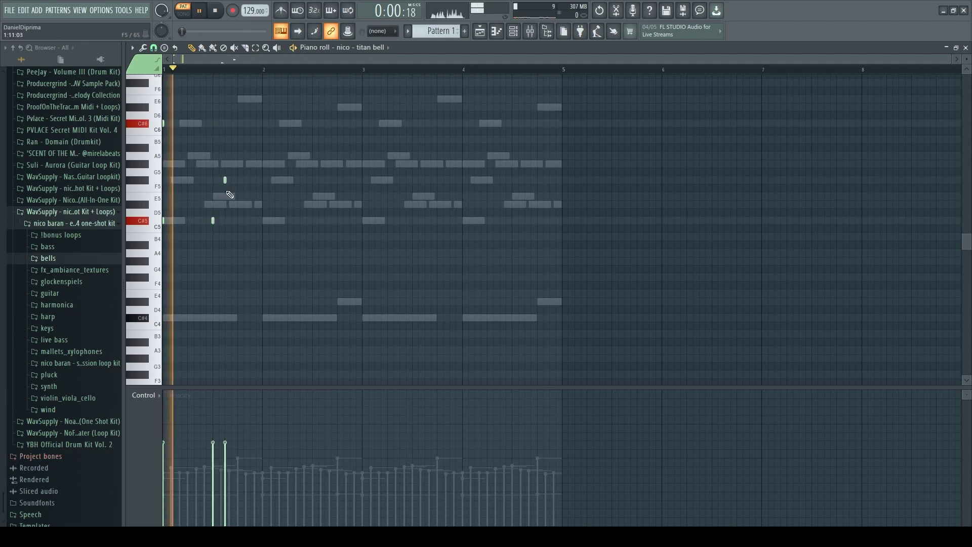
pyautogui.press('space')
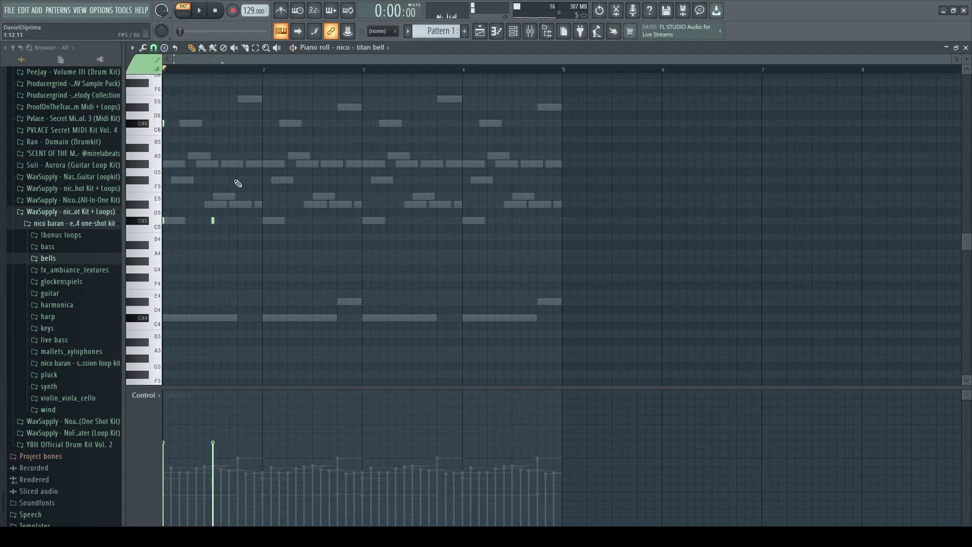
pyautogui.moveTo(215, 221); pyautogui.dragTo(213, 197)
# Step: Continue the bell phrase in bar 1 with G#5, E6 and G#5 notes and play it back
pyautogui.click(221, 163)
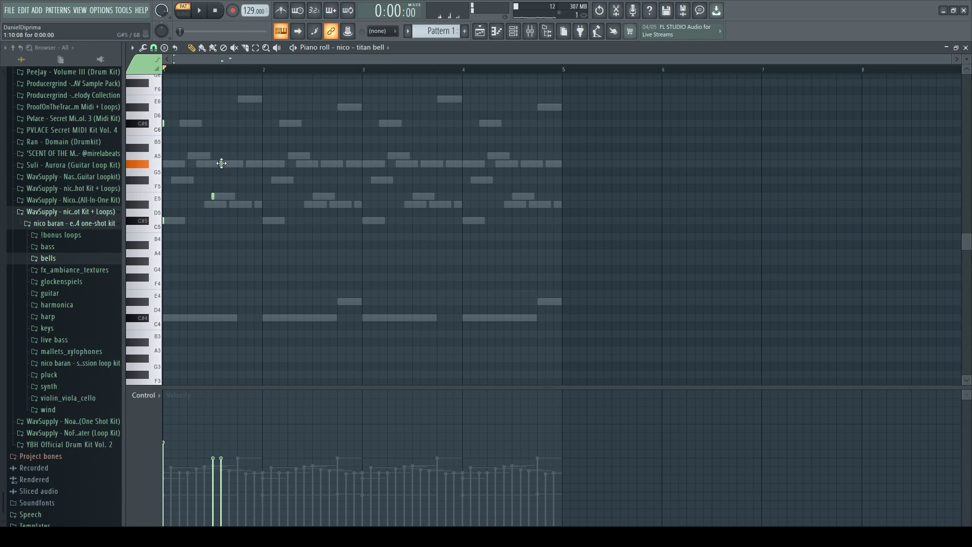
pyautogui.click(238, 98)
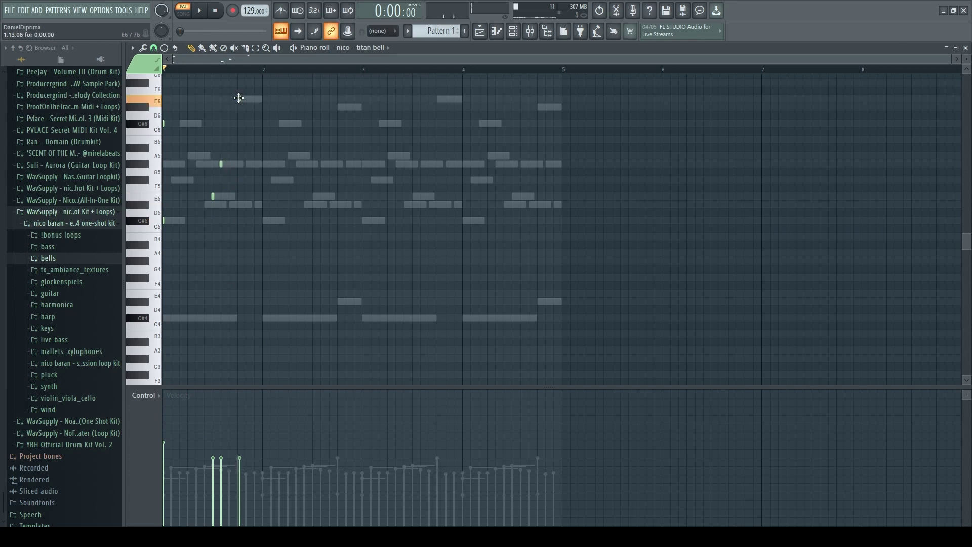
pyautogui.click(246, 163)
pyautogui.press('space')
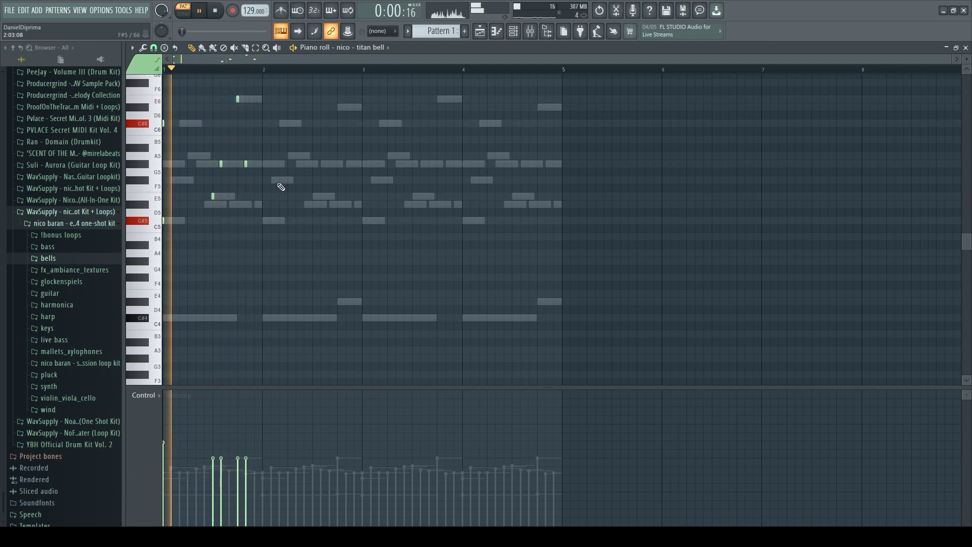
pyautogui.press('space')
# Step: Vary the velocities of the four new bell notes, making the E6 loudest and the E5 softest
pyautogui.click(213, 449)
pyautogui.press('space')
pyautogui.click(213, 459)
pyautogui.click(221, 440)
pyautogui.click(238, 439)
pyautogui.click(246, 455)
pyautogui.press('space')
pyautogui.press('space')
pyautogui.click(237, 438)
pyautogui.click(221, 444)
pyautogui.click(246, 447)
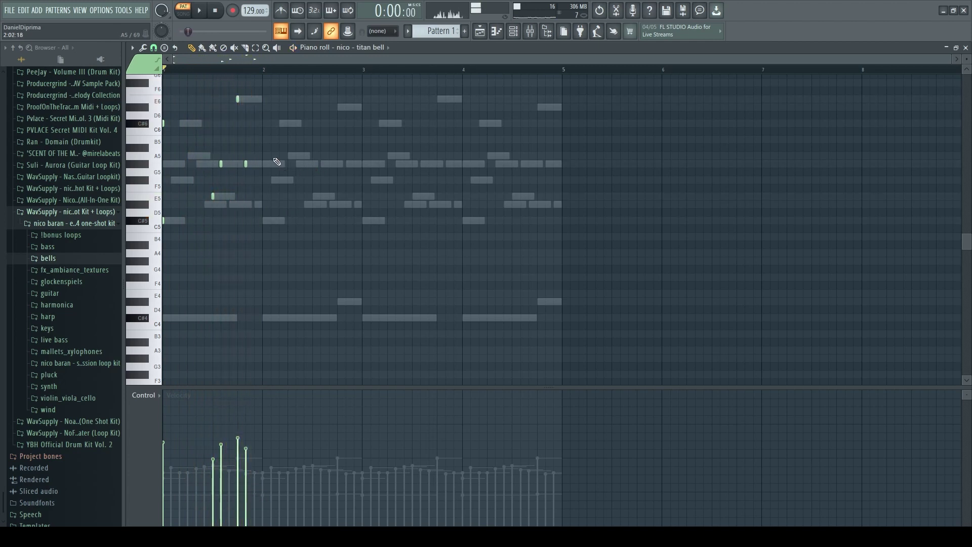
# Step: Add a D#5 note between the first G#5 and the E6, lowering its velocity and that of the last G#5
pyautogui.press('space')
pyautogui.moveTo(227, 205); pyautogui.dragTo(230, 207)
pyautogui.press('space')
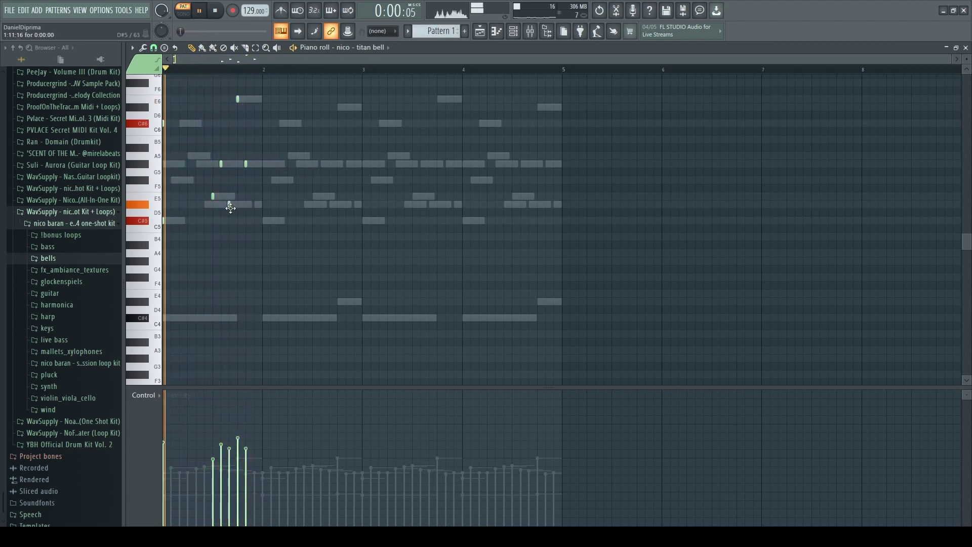
pyautogui.moveTo(229, 458); pyautogui.dragTo(229, 472)
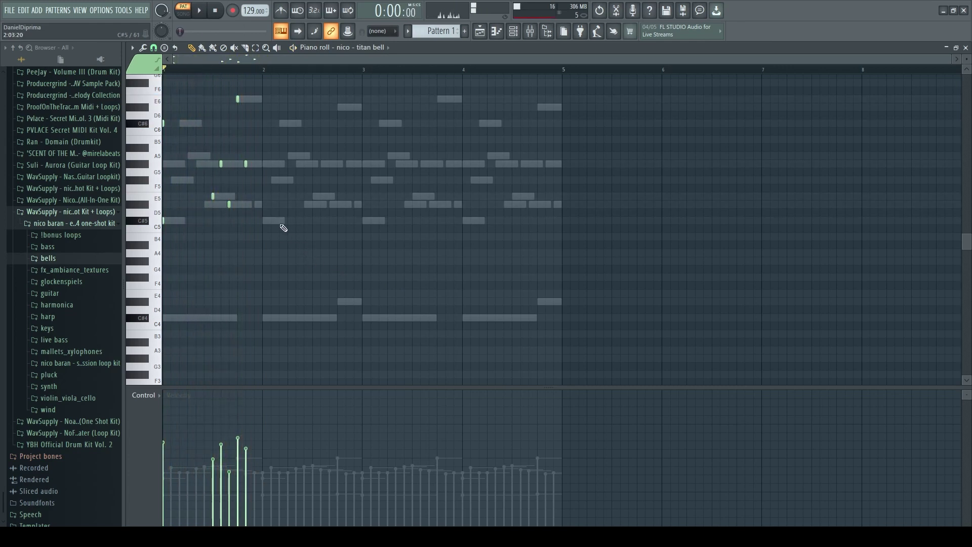
pyautogui.click(252, 458)
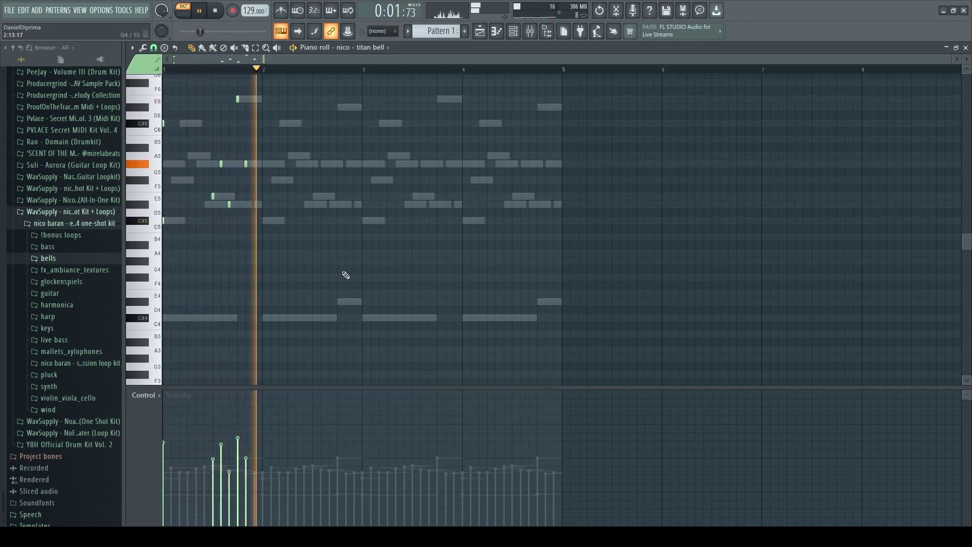
pyautogui.press('space')
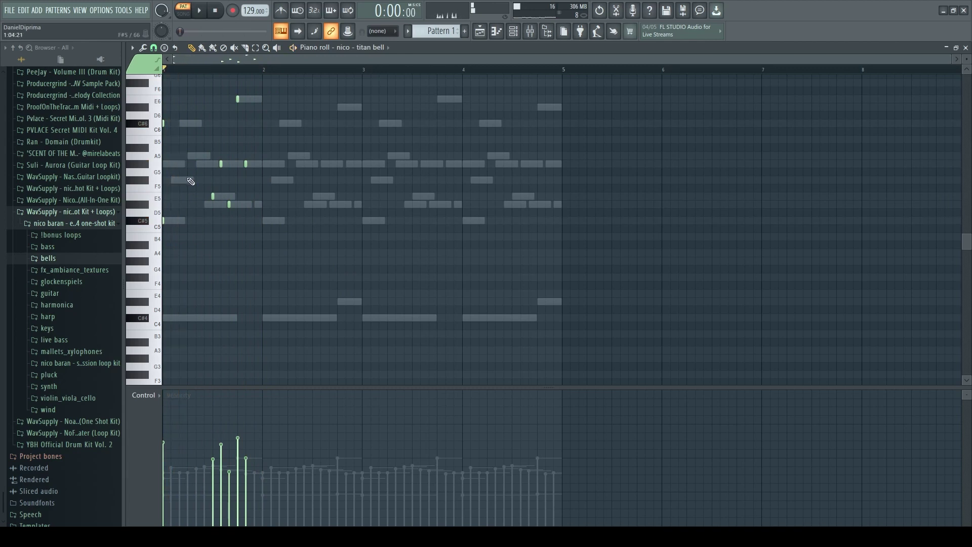
pyautogui.press('space')
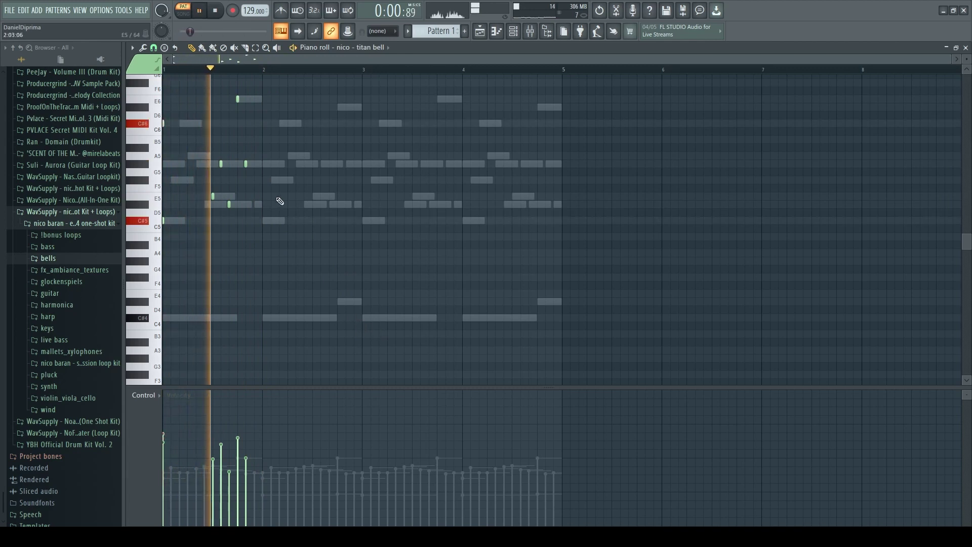
# Step: Solo Insert 2 and move band 7 of its Fruity parametric EQ 2 to a higher frequency with less cut
pyautogui.press('F9')
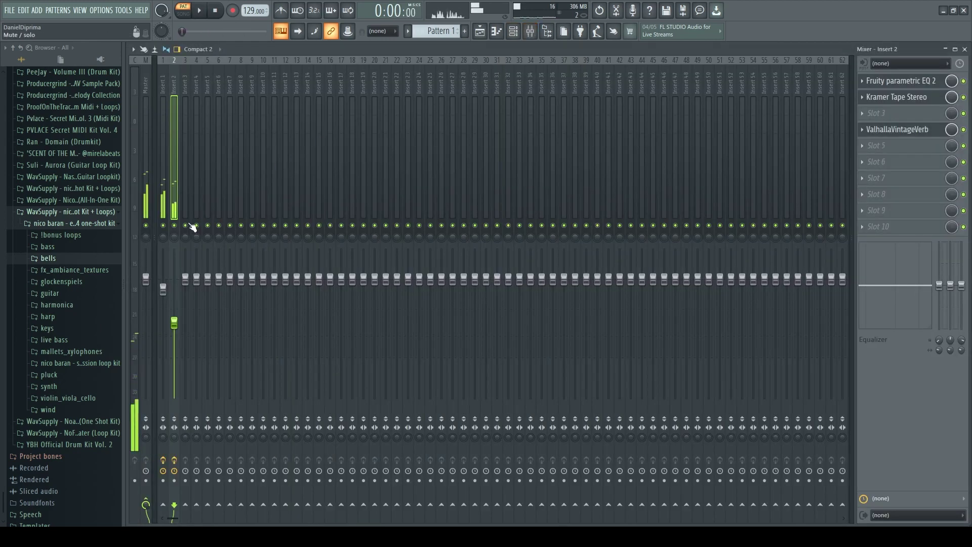
pyautogui.click(891, 96)
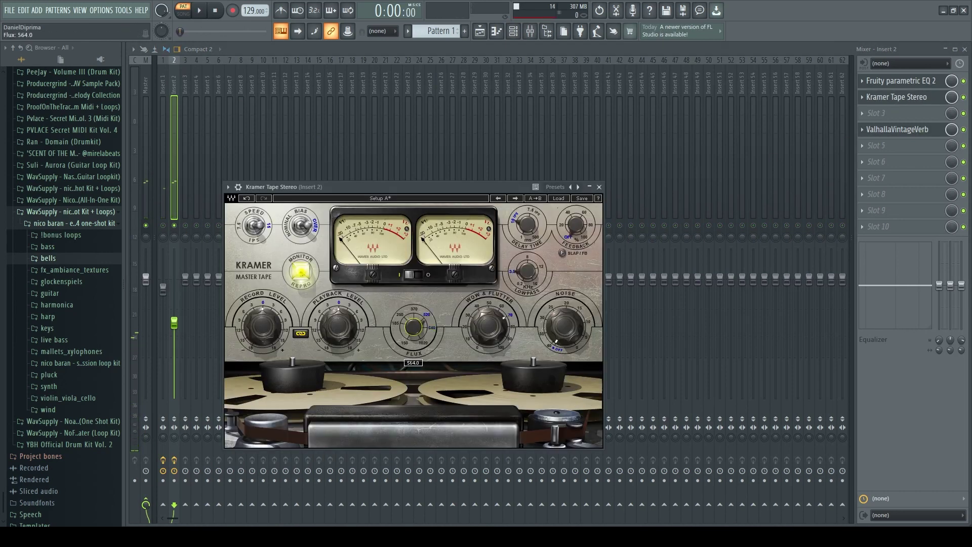
pyautogui.click(911, 84)
pyautogui.press('space')
pyautogui.moveTo(415, 292); pyautogui.dragTo(431, 282)
pyautogui.press('space')
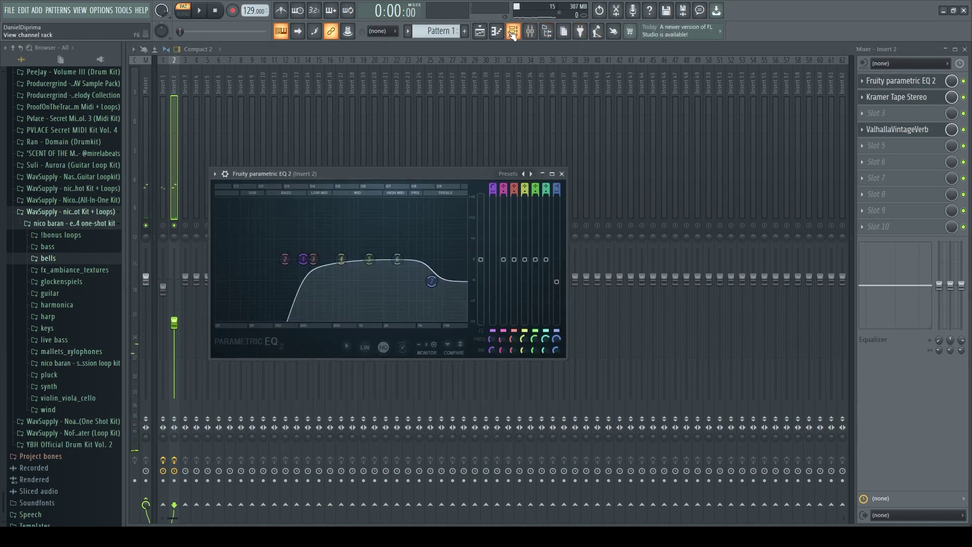
# Step: Open the kit's pluck folder and audition its one-shots from nico - ask pluck through nico - florence pluck
pyautogui.click(513, 35)
pyautogui.press('space')
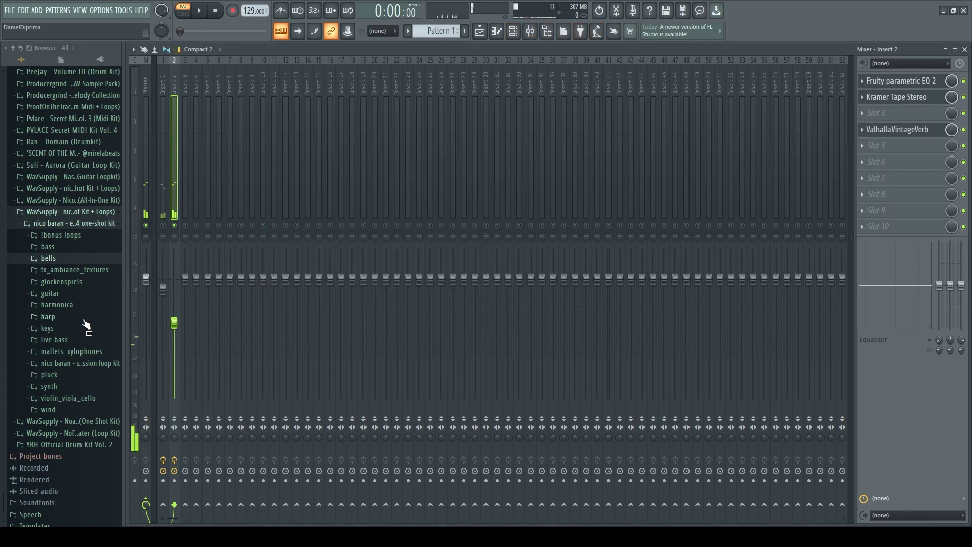
pyautogui.click(49, 375)
pyautogui.click(66, 382)
pyautogui.click(87, 395)
pyautogui.click(87, 402)
pyautogui.click(90, 414)
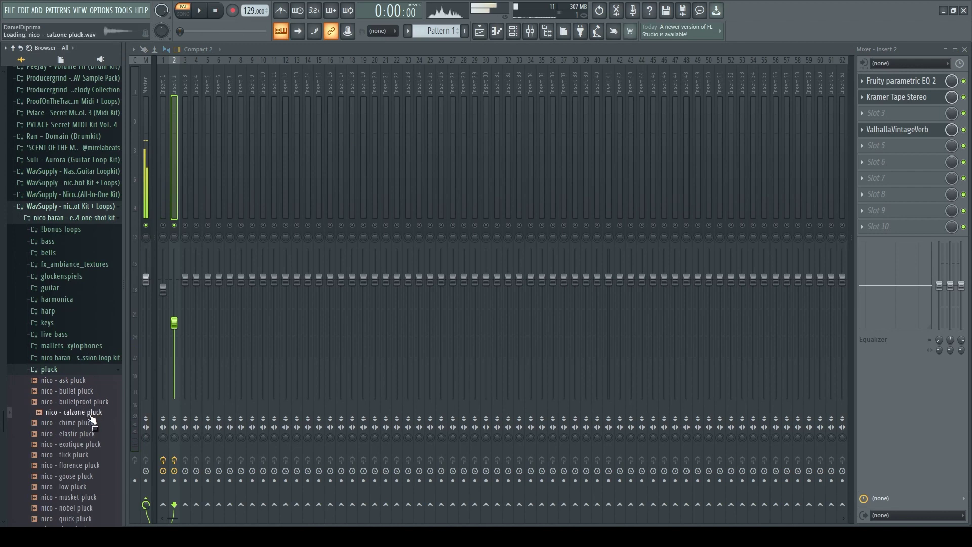
pyautogui.scroll(-2, 90, 417)
pyautogui.click(85, 360)
pyautogui.press('F6')
pyautogui.click(80, 371)
pyautogui.click(83, 382)
pyautogui.click(84, 390)
pyautogui.click(86, 401)
# Step: Replace the second channel's sample with nico - flick pluck and play the pattern
pyautogui.click(73, 393)
pyautogui.moveTo(320, 135); pyautogui.dragTo(322, 136)
pyautogui.press('space')
pyautogui.press('F6')
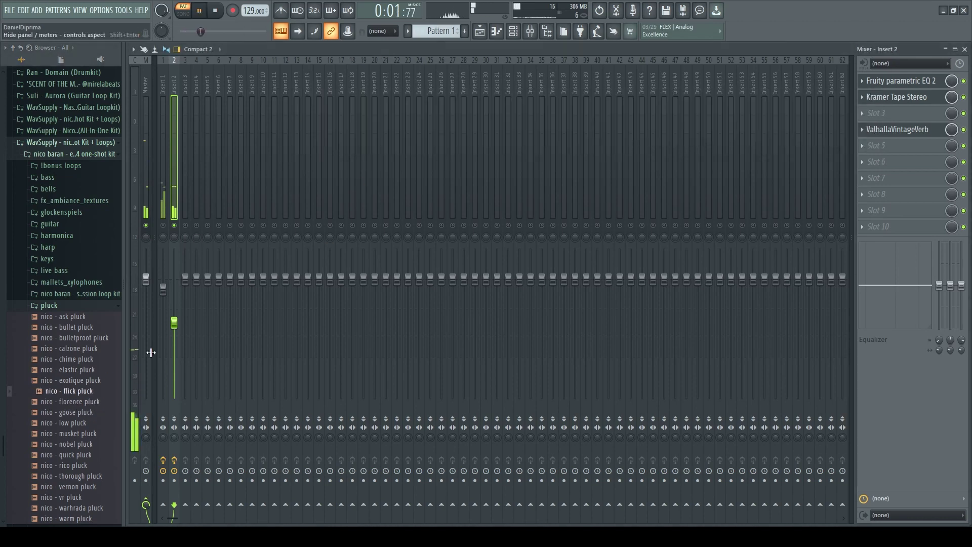
pyautogui.press('space')
# Step: Open the second channel's sampler settings and audition the plucks from nico - florence pluck to nico - rico pluck
pyautogui.click(95, 401)
pyautogui.click(519, 26)
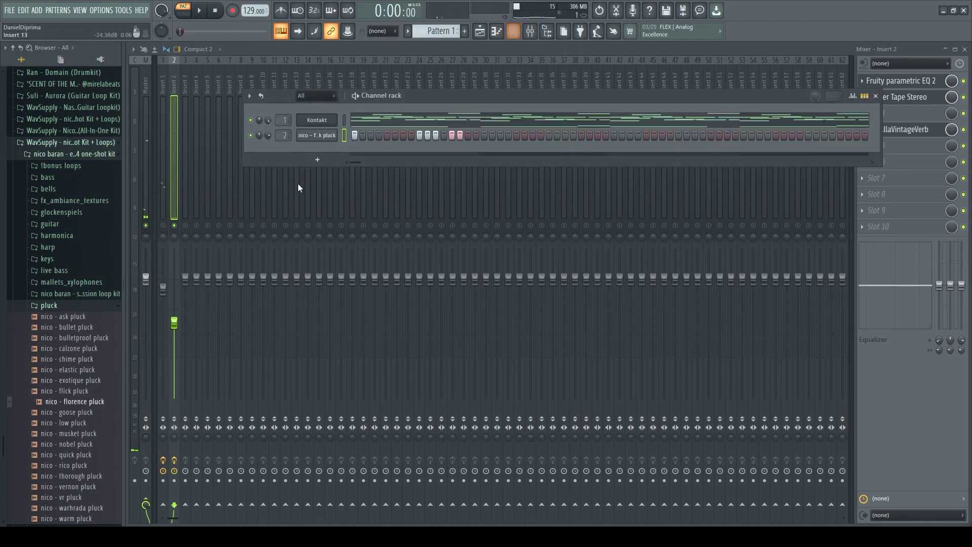
pyautogui.click(307, 141)
pyautogui.click(462, 146)
pyautogui.click(75, 413)
pyautogui.click(75, 424)
pyautogui.click(76, 436)
pyautogui.click(79, 446)
pyautogui.click(80, 457)
pyautogui.click(84, 467)
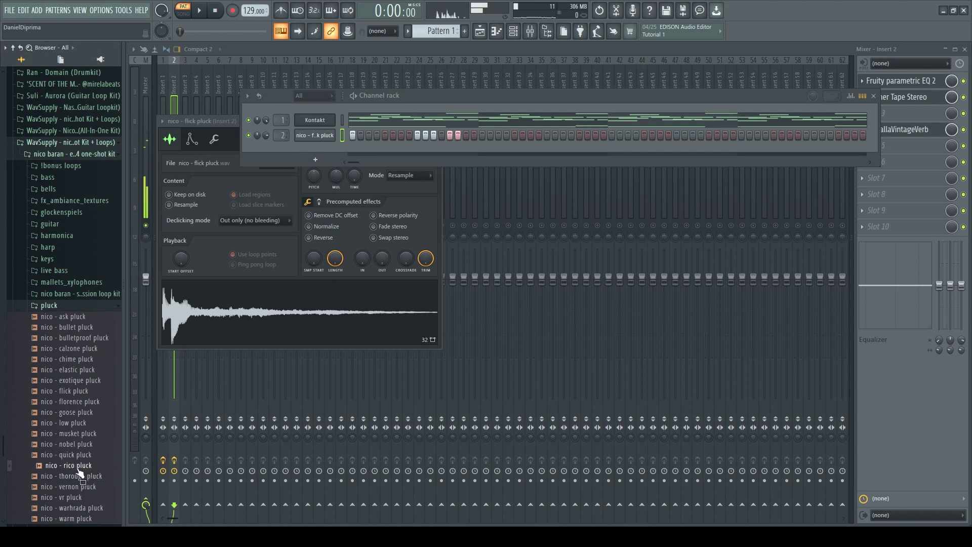
# Step: Load nico - rico pluck onto the second channel and play it with the melody
pyautogui.moveTo(313, 161); pyautogui.dragTo(315, 135)
pyautogui.press('space')
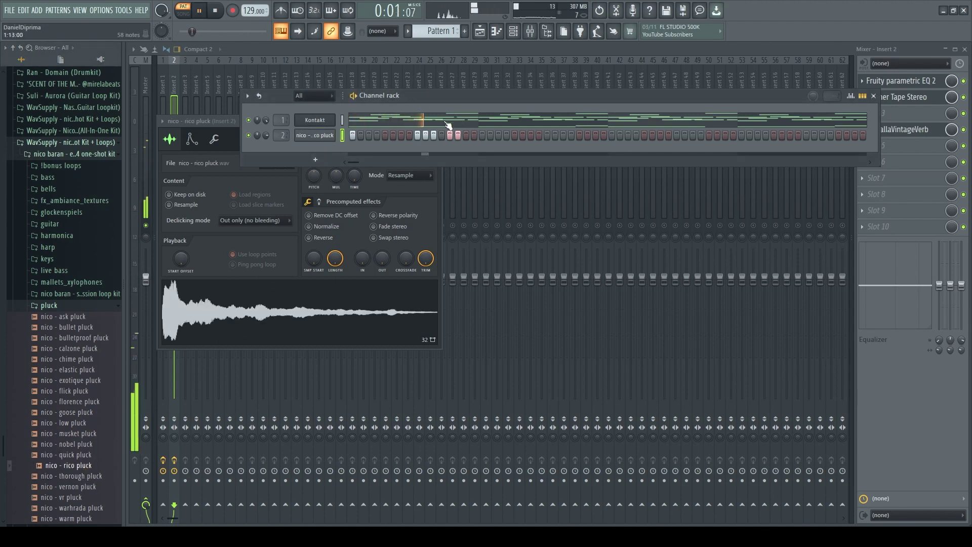
pyautogui.press('space')
pyautogui.press('space')
pyautogui.press('space')
# Step: Audition nico - thorough pluck and nico - vernon pluck, and load the vernon pluck onto the second channel
pyautogui.click(91, 477)
pyautogui.click(90, 488)
pyautogui.moveTo(86, 495); pyautogui.dragTo(141, 434)
pyautogui.moveTo(304, 134); pyautogui.dragTo(306, 135)
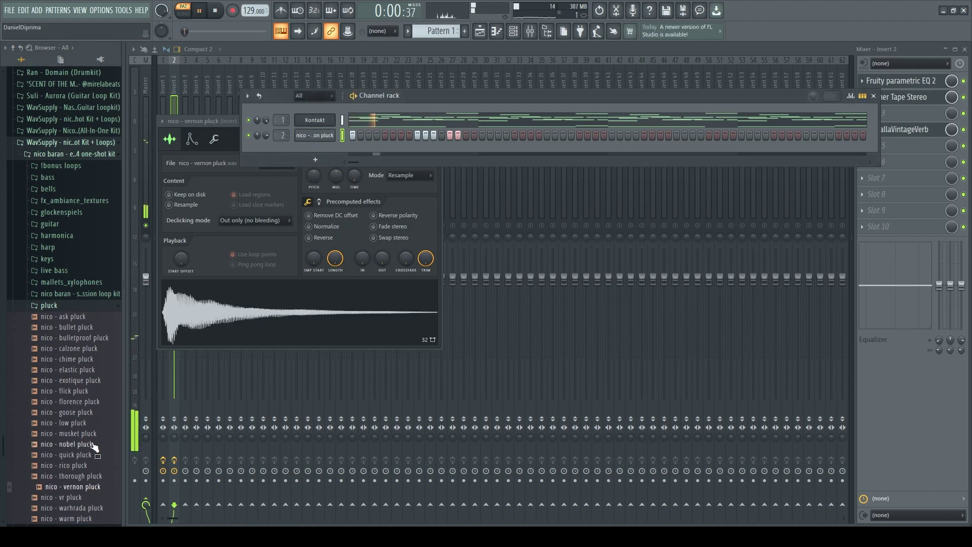
# Step: Replace the vernon pluck on the second channel with nico - calzone pluck and play the pattern
pyautogui.click(84, 518)
pyautogui.click(86, 348)
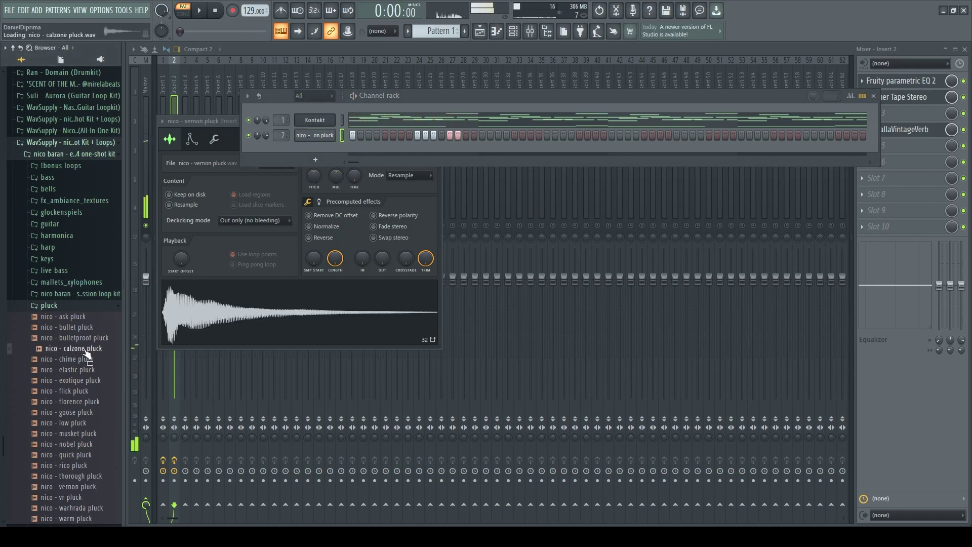
pyautogui.moveTo(321, 125); pyautogui.dragTo(321, 126)
pyautogui.press('space')
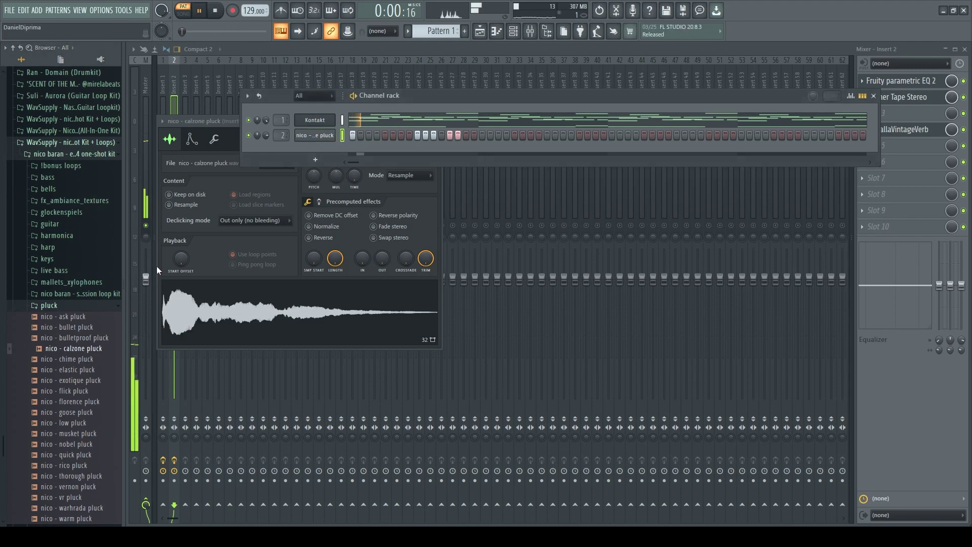
pyautogui.press('space')
# Step: Audition nico - chime pluck and play the pattern with Insert 2 soloed
pyautogui.click(78, 359)
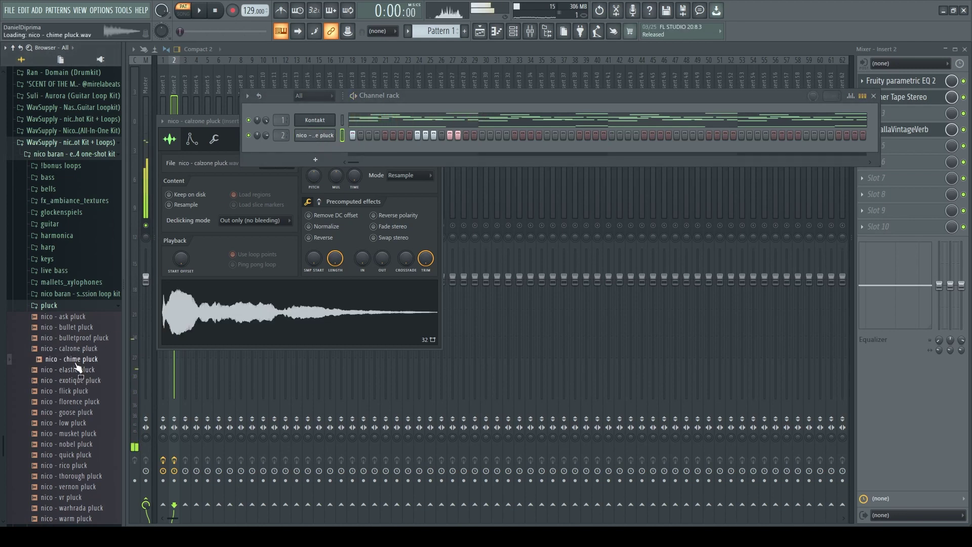
pyautogui.press('space')
pyautogui.click(286, 49)
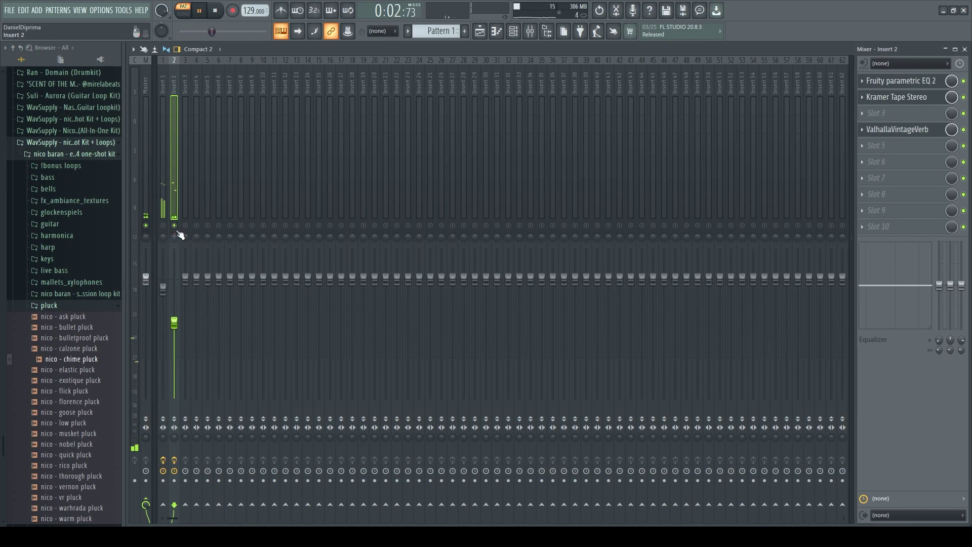
# Step: Add a short D#5 note at the end of the first bar in the calzone pluck's piano roll and play it
pyautogui.click(514, 33)
pyautogui.click(346, 139)
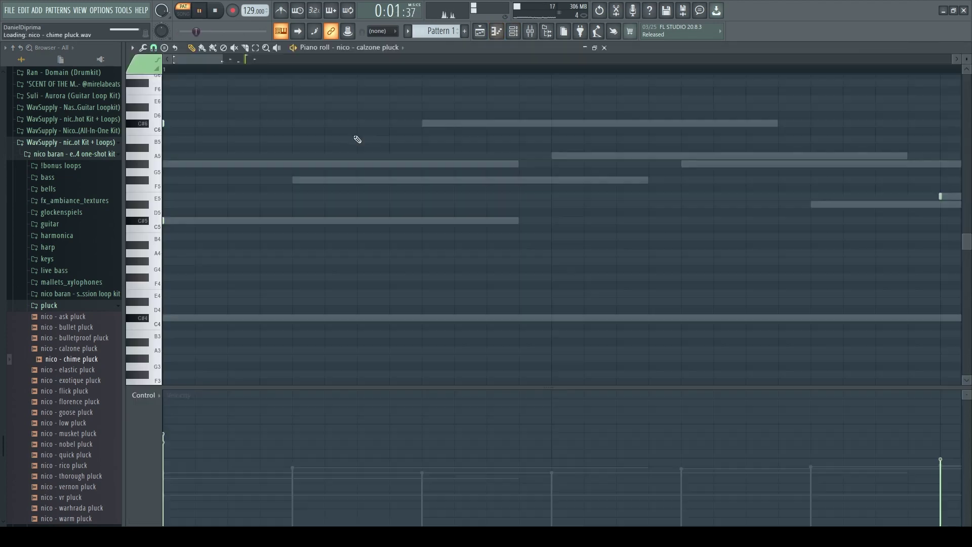
pyautogui.press('space')
pyautogui.click(254, 204)
pyautogui.press('space')
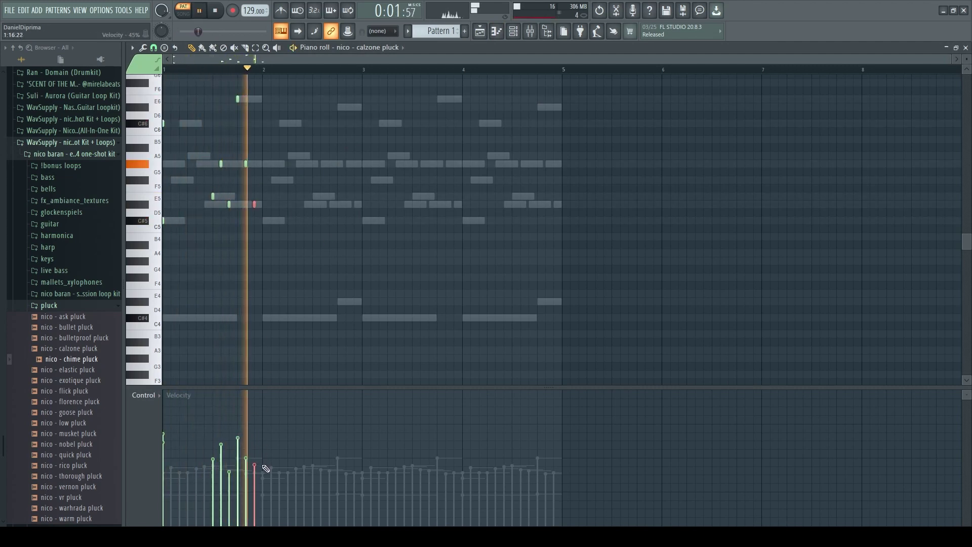
# Step: Duplicate the first bar of pluck notes into bar 2 and play the result
pyautogui.keyDown('ctrl'); pyautogui.moveTo(263, 70); pyautogui.dragTo(6, 126); pyautogui.keyUp('ctrl')
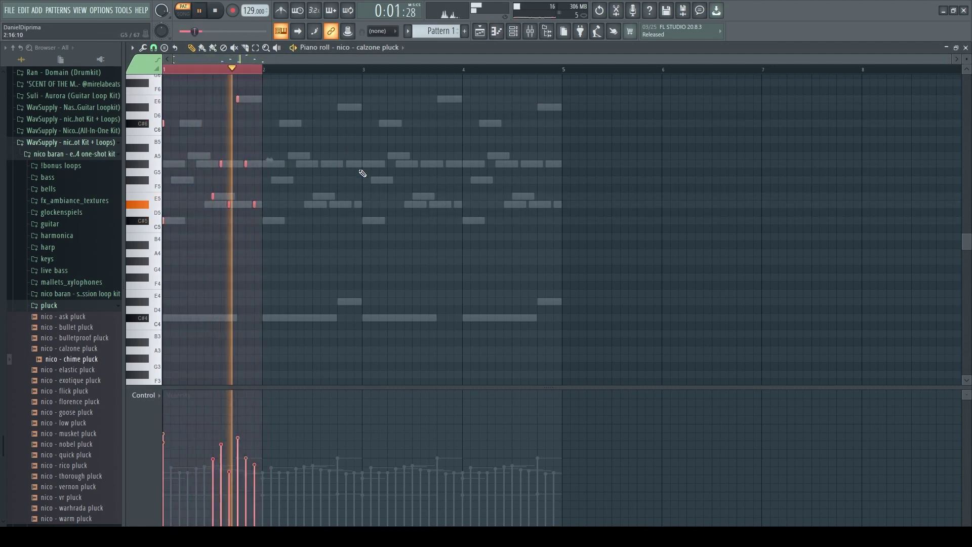
pyautogui.hotkey('ctrl', 'b')
pyautogui.press('space')
pyautogui.keyDown('ctrl'); pyautogui.click(274, 70); pyautogui.keyUp('ctrl')
pyautogui.press('space')
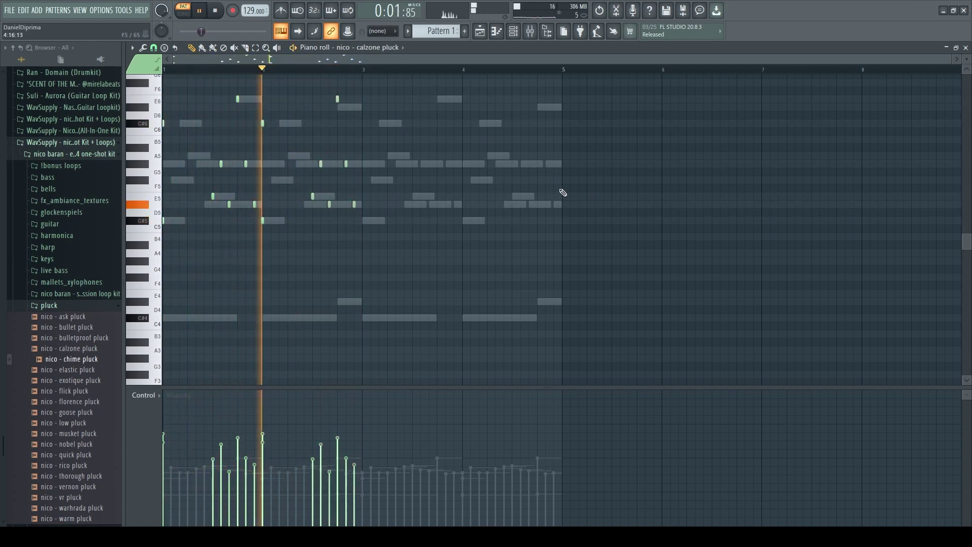
pyautogui.press('space')
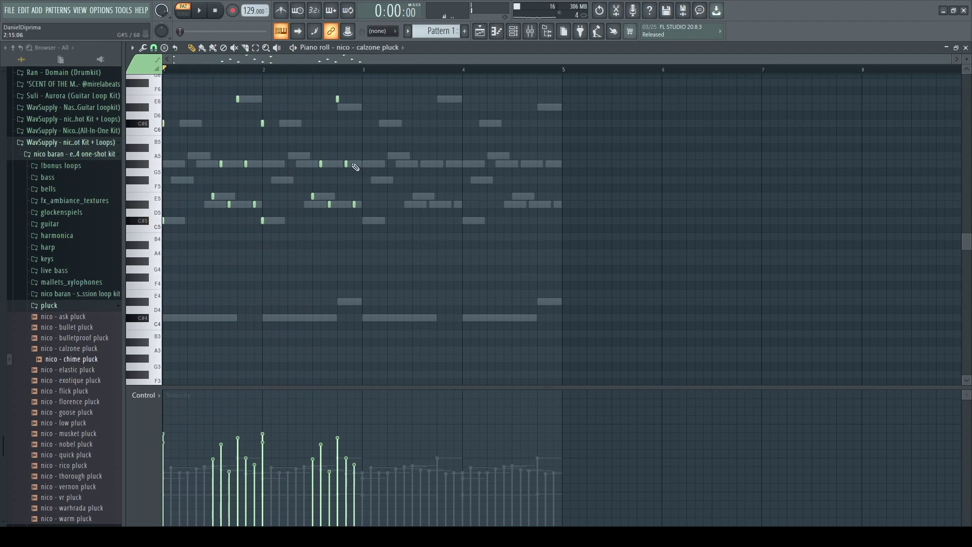
# Step: Vary the end of bar 2 by moving its second-to-last note to D#6 and its last note to G#5
pyautogui.scroll(3, 345, 116)
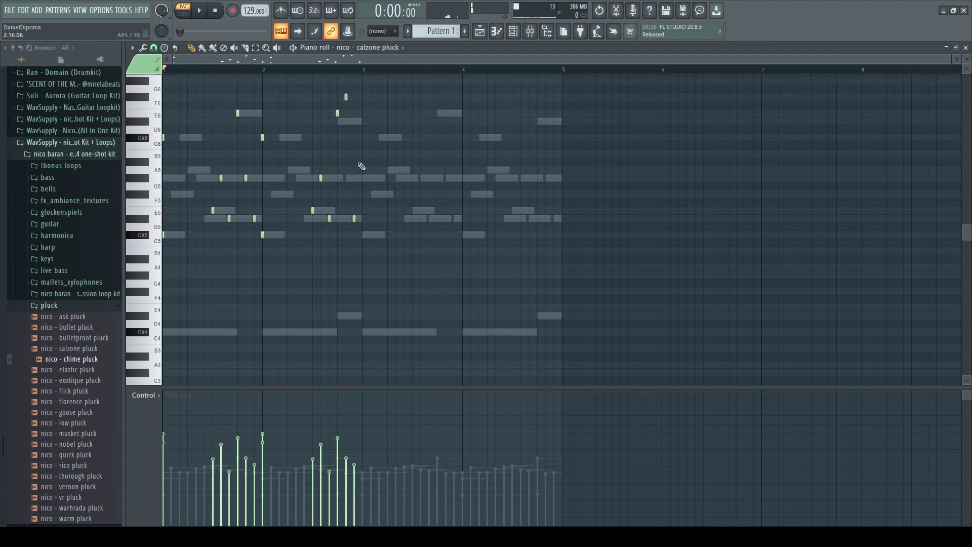
pyautogui.moveTo(347, 109); pyautogui.dragTo(346, 156)
pyautogui.press('space')
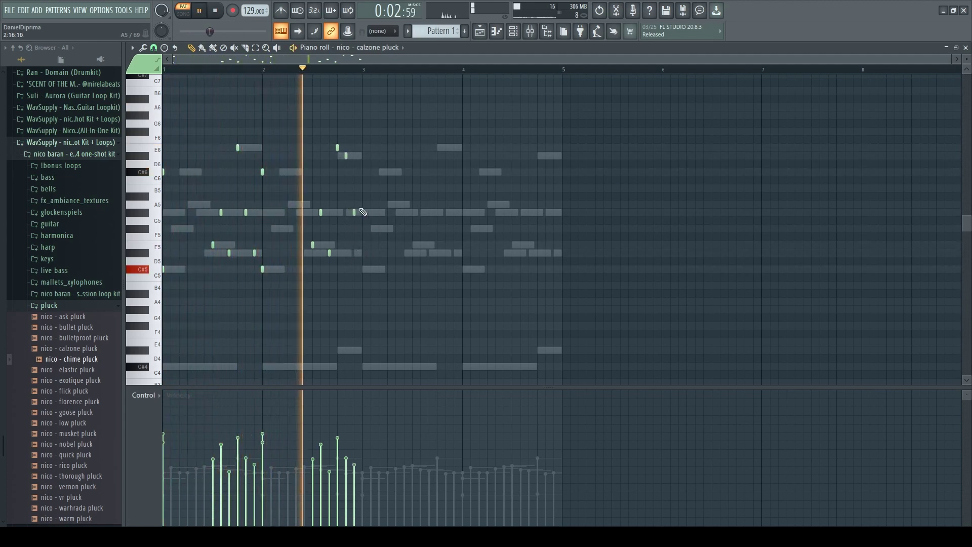
# Step: Duplicate the two-bar pluck phrase into bars 3 and 4 and clear the selection
pyautogui.moveTo(364, 70); pyautogui.dragTo(168, 71)
pyautogui.hotkey('ctrl', 'b')
pyautogui.press('space')
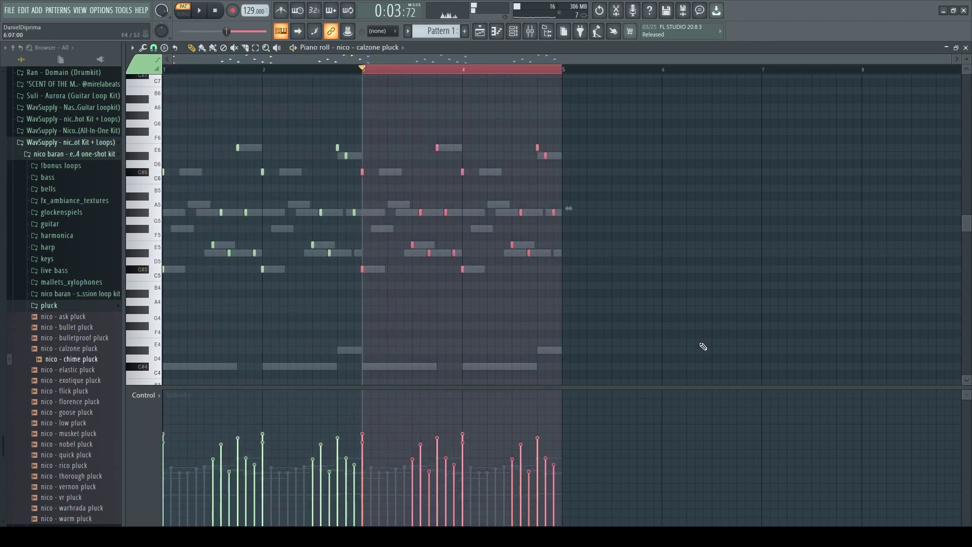
pyautogui.click(411, 69)
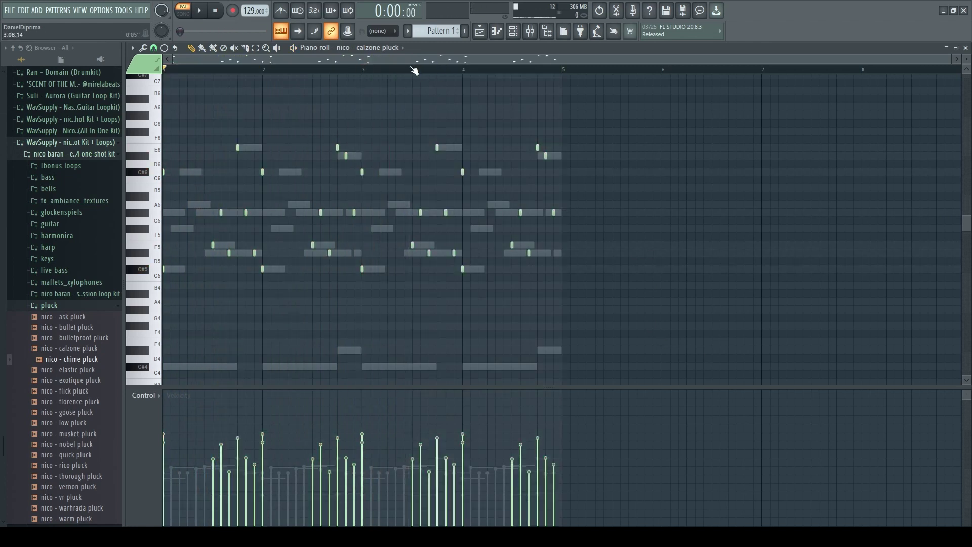
# Step: Add HalfTime to Insert 2 and set its mix to 25% during playback
pyautogui.click(530, 31)
pyautogui.press('space')
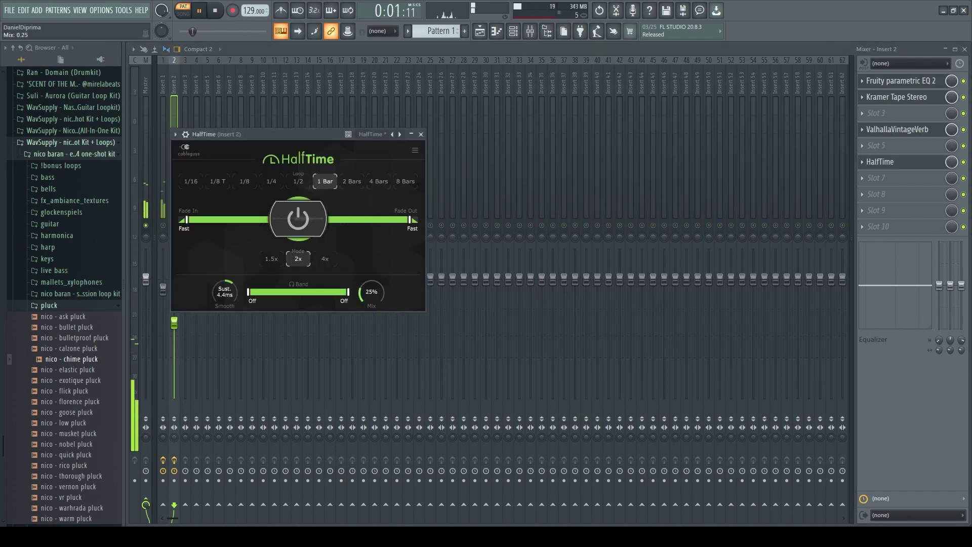
# Step: Add Fruity parametric EQ 2 with a low cut after HalfTime on Insert 2, and lower the first EQ's high shelf
pyautogui.click(875, 178)
pyautogui.click(668, 215)
pyautogui.moveTo(466, 161)
pyautogui.mouseDown()
pyautogui.moveTo(466, 176)
pyautogui.moveTo(466, 161)
pyautogui.mouseUp()
pyautogui.moveTo(231, 232); pyautogui.dragTo(271, 233)
pyautogui.click(883, 83)
pyautogui.moveTo(444, 270); pyautogui.dragTo(411, 287)
# Step: Set Insert 2's ValhallaVintageVerb to a 38.8% mix and a 2.72 s decay
pyautogui.click(927, 129)
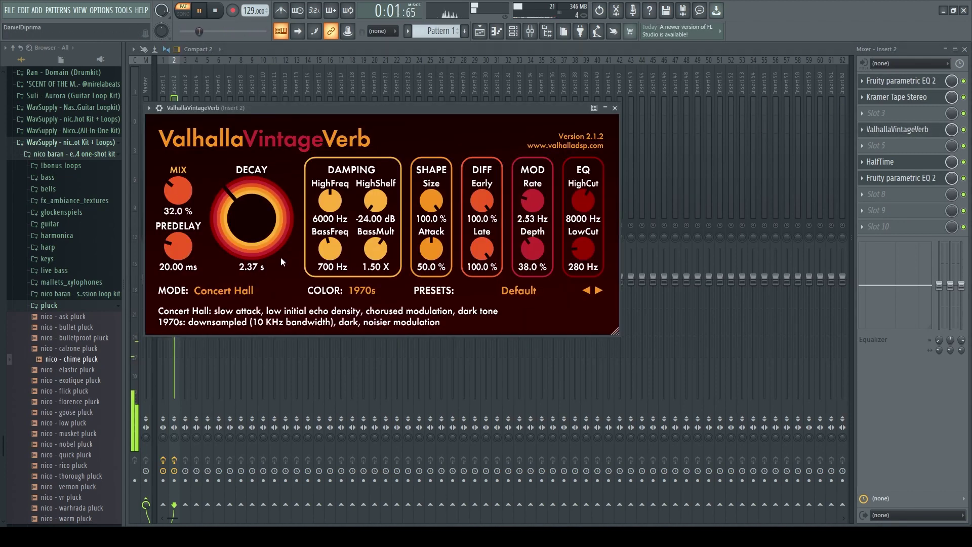
pyautogui.moveTo(182, 193); pyautogui.dragTo(181, 177)
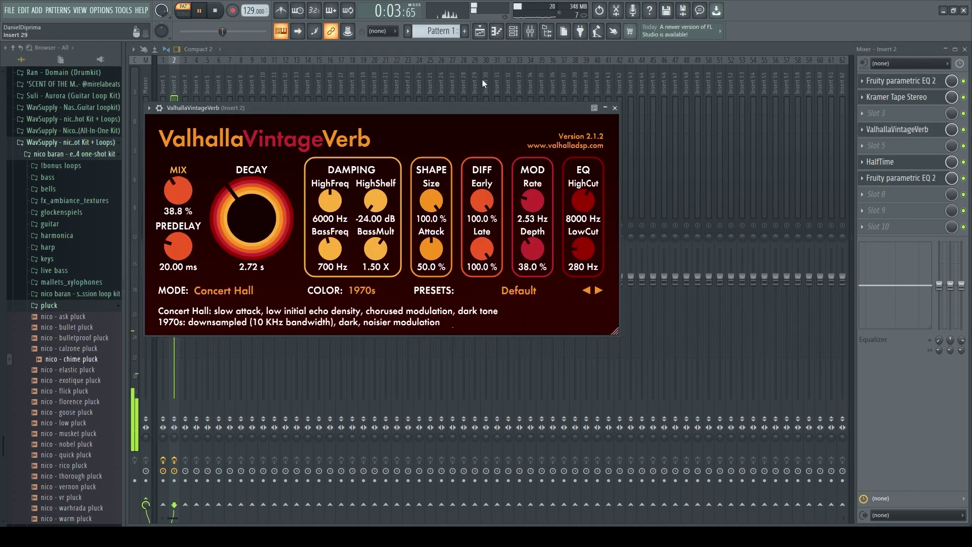
pyautogui.click(615, 108)
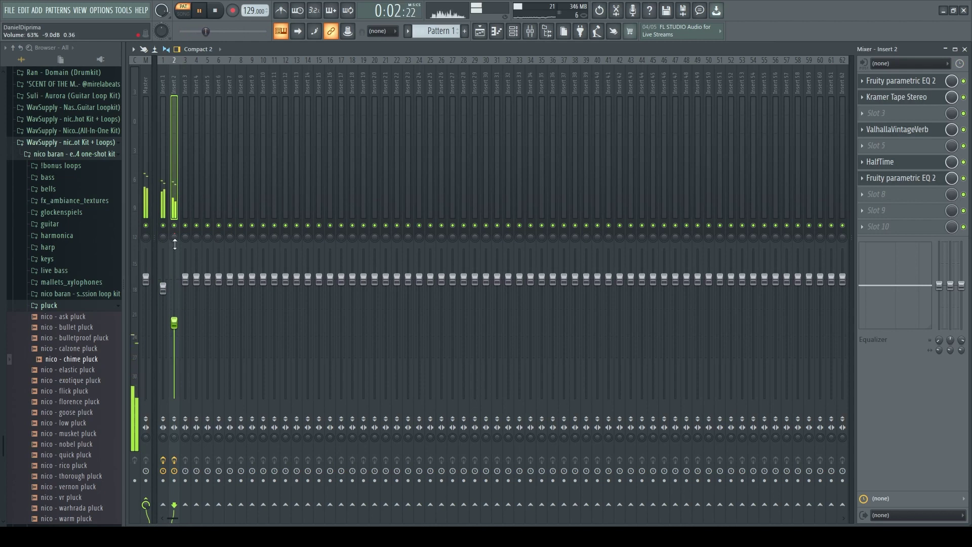
# Step: Balance the two layers by slightly lowering Insert 1 and raising Insert 2, and collapse the pluck sample folder
pyautogui.moveTo(165, 293); pyautogui.dragTo(169, 318)
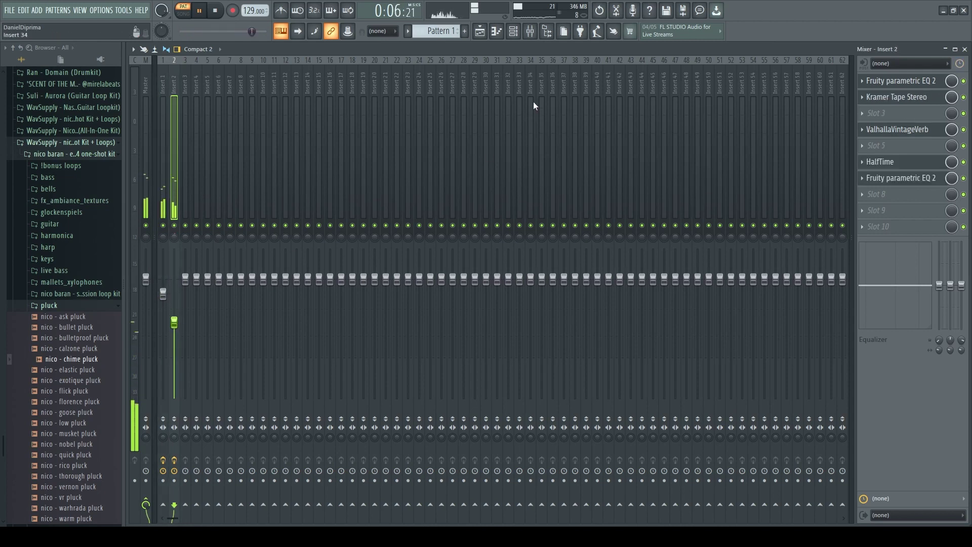
pyautogui.click(79, 307)
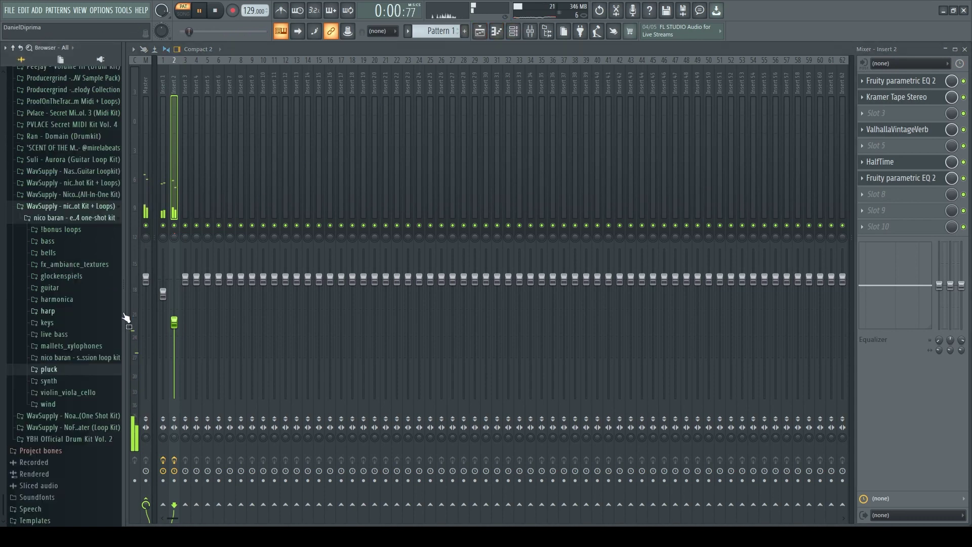
pyautogui.click(154, 299)
pyautogui.moveTo(139, 294); pyautogui.dragTo(140, 292)
pyautogui.click(130, 285)
pyautogui.moveTo(175, 324); pyautogui.dragTo(163, 295)
pyautogui.click(164, 295)
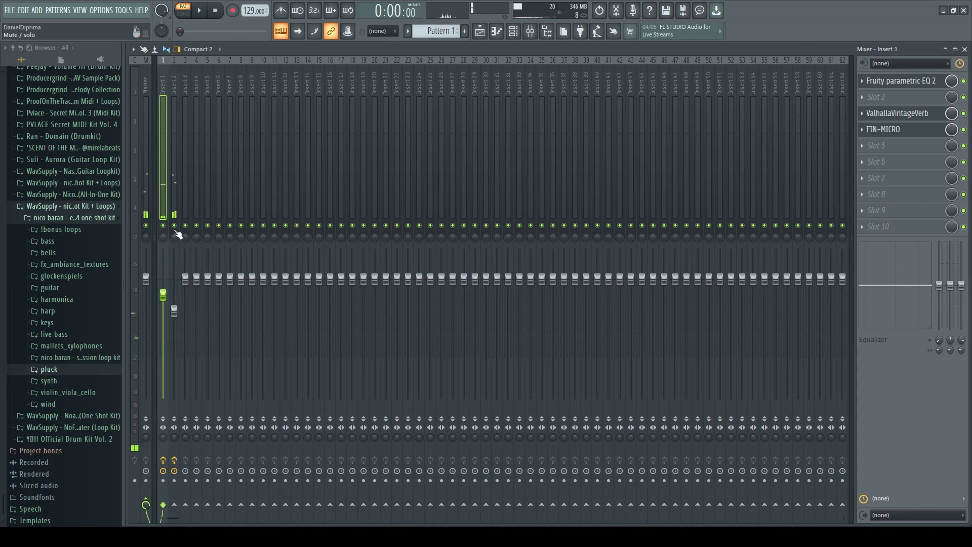
# Step: Add ValhallaUberMod to slot 3 of the soloed Insert 2 and set the slot's mix level to 50%
pyautogui.click(177, 79)
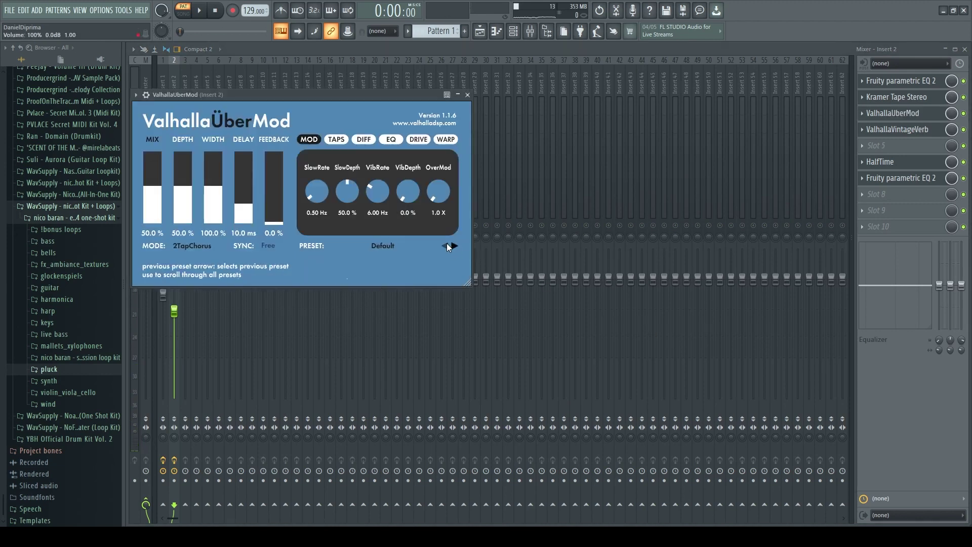
pyautogui.click(454, 246)
pyautogui.click(444, 246)
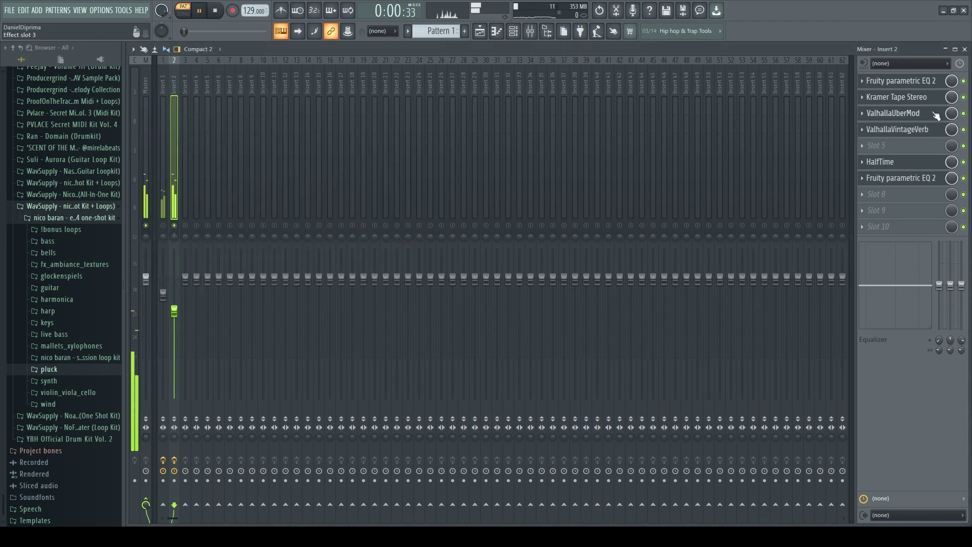
pyautogui.press('space')
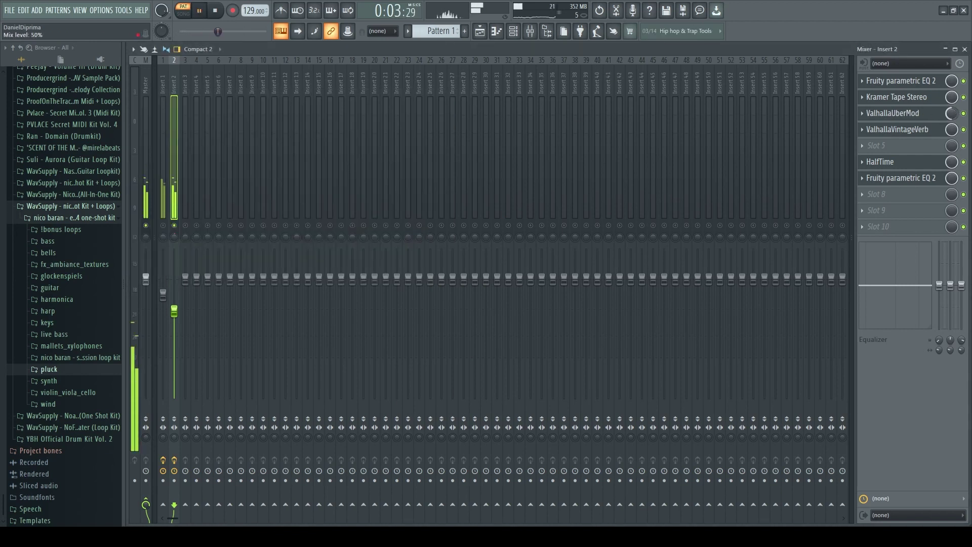
# Step: Refine Insert 2's first EQ high shelf to about -7.1 dB at 5630 Hz and adjust the last EQ's curve
pyautogui.click(912, 82)
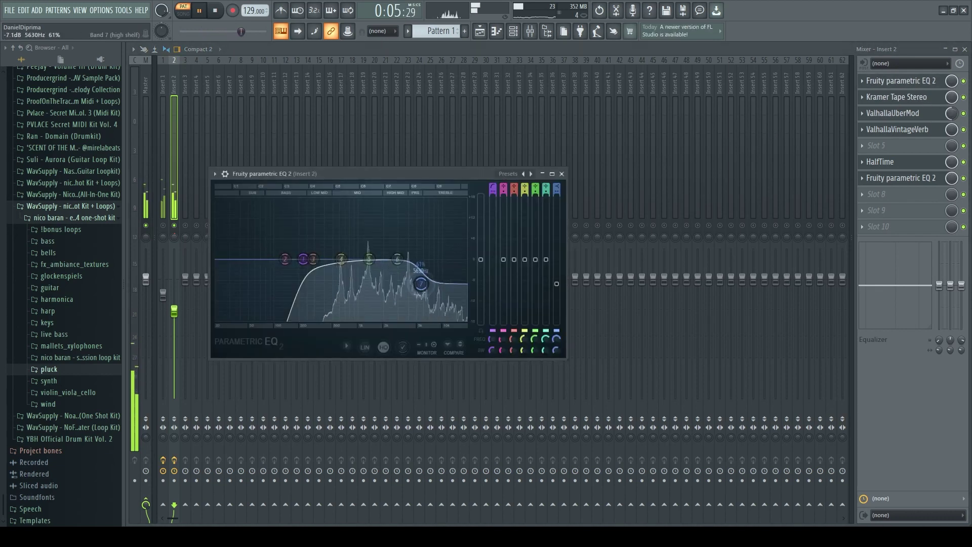
pyautogui.click(892, 95)
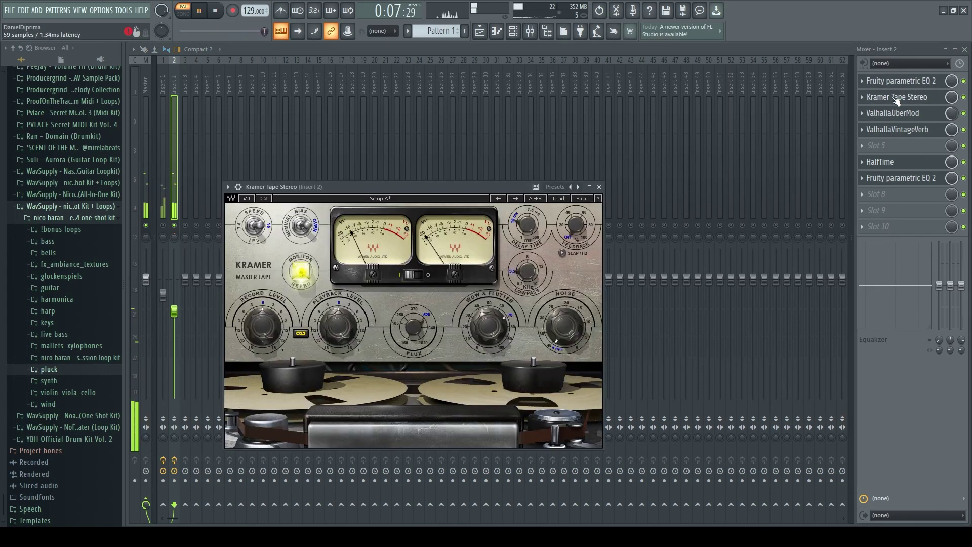
pyautogui.click(900, 81)
pyautogui.click(900, 178)
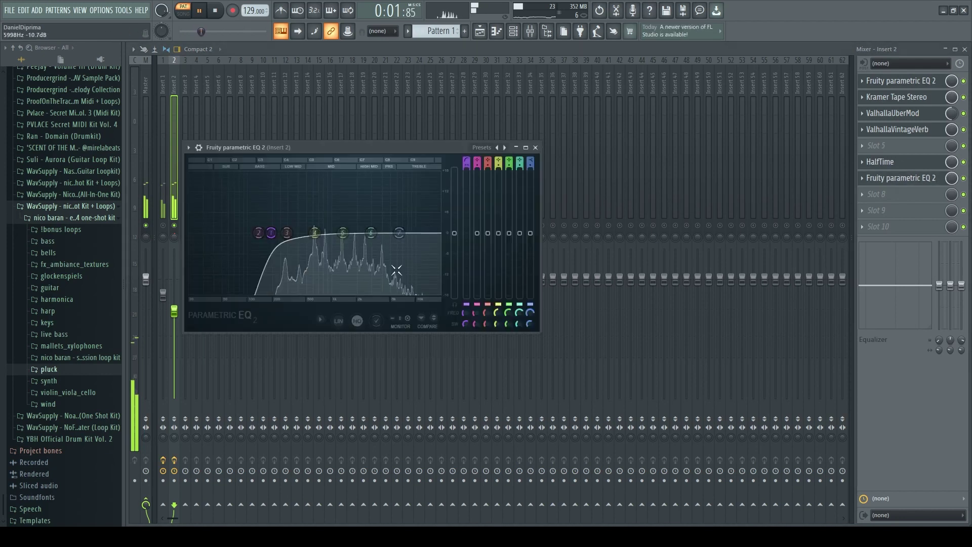
pyautogui.moveTo(315, 234); pyautogui.dragTo(296, 246)
pyautogui.click(437, 50)
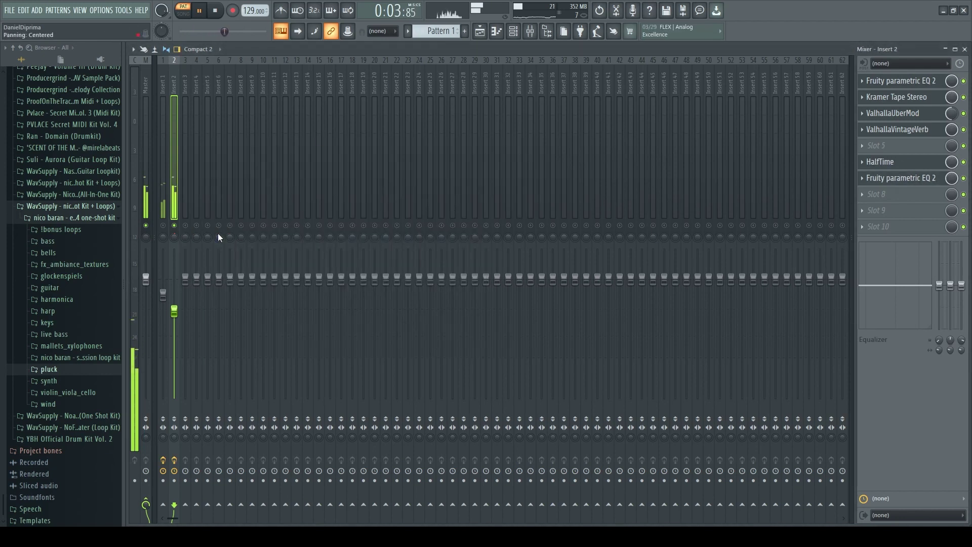
# Step: Unsolo Insert 2 and pan it about 15% right, and pan Insert 1 about 6% left
pyautogui.rightClick(175, 225)
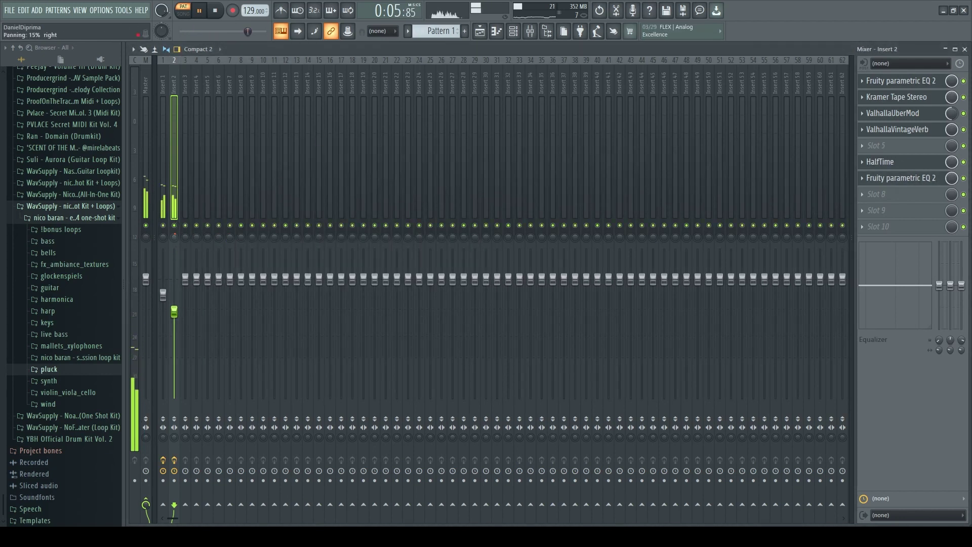
pyautogui.click(163, 294)
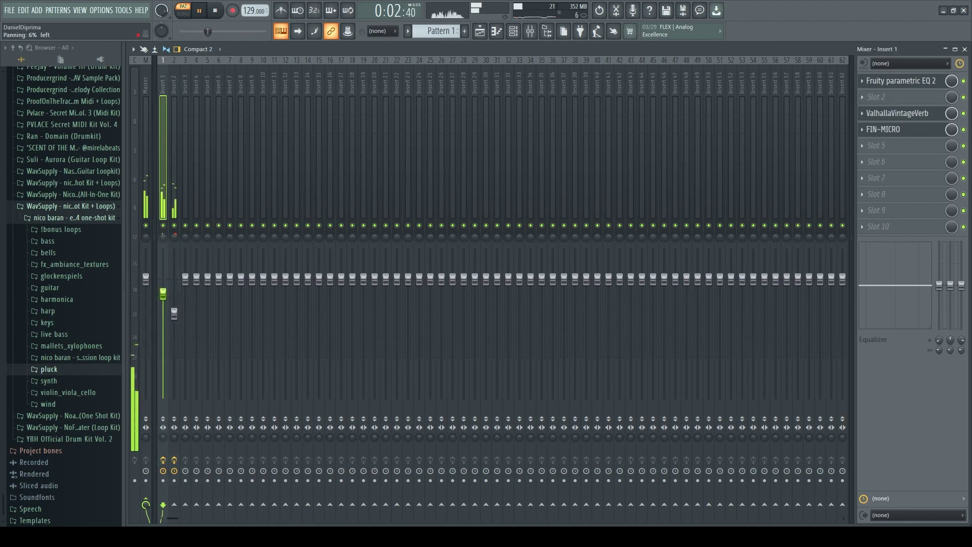
# Step: Rebalance the levels with Insert 2 at about 72% and Insert 1 slightly lower, and solo Insert 2
pyautogui.moveTo(175, 312); pyautogui.dragTo(174, 302)
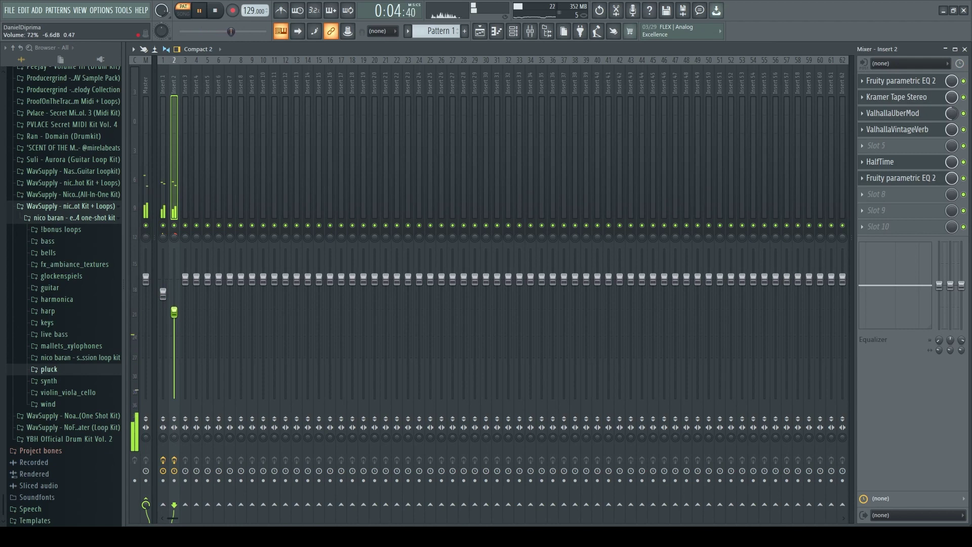
pyautogui.click(163, 294)
pyautogui.moveTo(175, 313); pyautogui.dragTo(163, 297)
pyautogui.click(175, 311)
pyautogui.rightClick(174, 225)
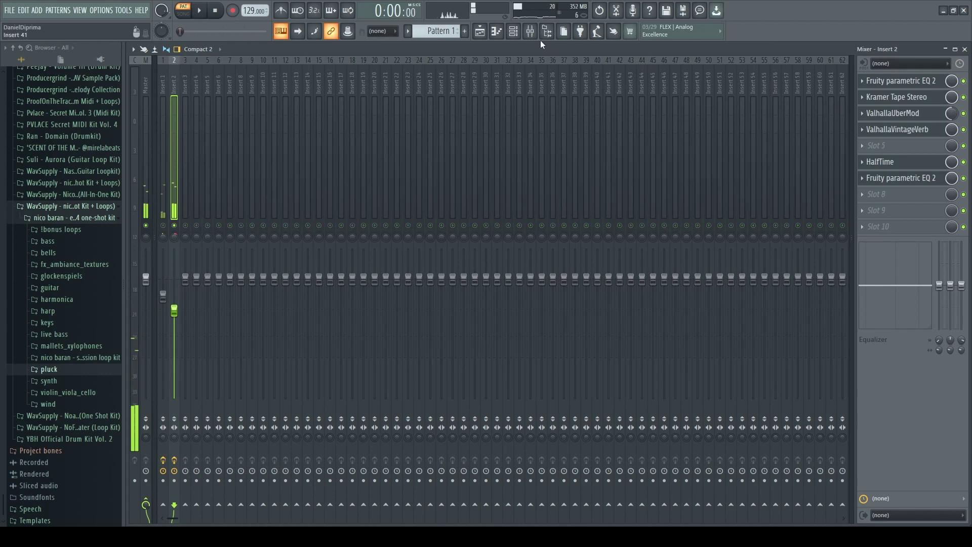
# Step: Raise the flux in Insert 2's Kramer Tape Stereo and bring the Insert 2 fader up slightly during playback
pyautogui.click(513, 31)
pyautogui.press('space')
pyautogui.click(906, 97)
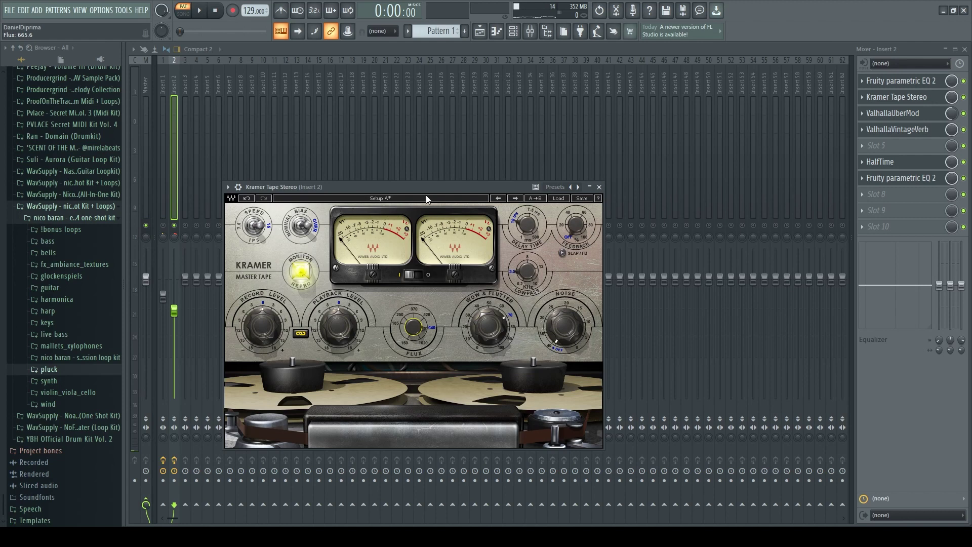
pyautogui.press('space')
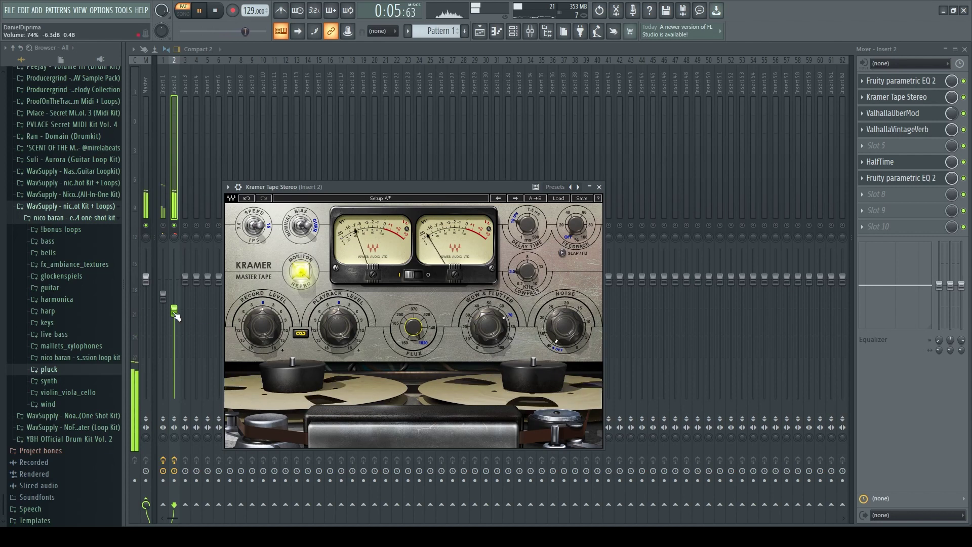
pyautogui.moveTo(175, 316); pyautogui.dragTo(175, 314)
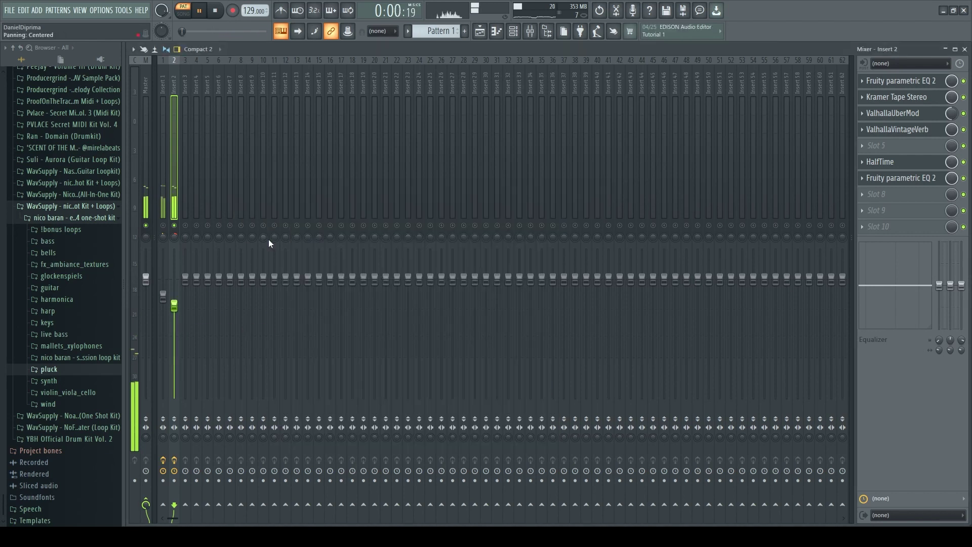
# Step: Lower the flux in Insert 2's Kramer Tape Stereo and close the plugin
pyautogui.click(886, 98)
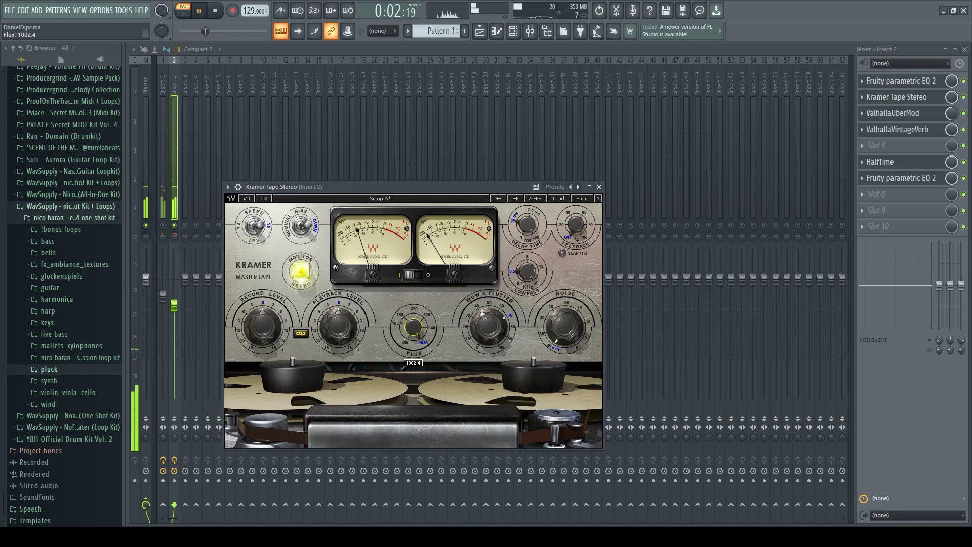
pyautogui.moveTo(413, 327); pyautogui.dragTo(413, 336)
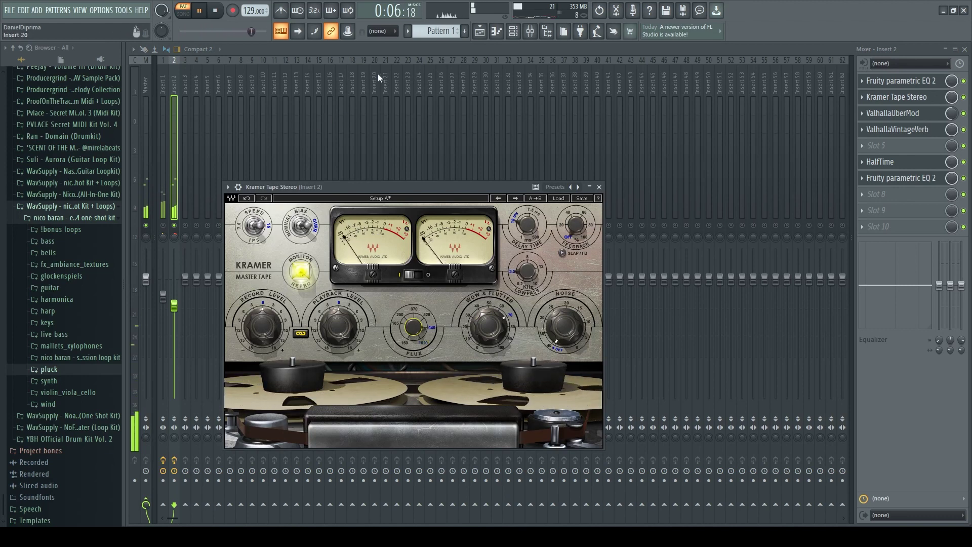
pyautogui.click(376, 50)
# Step: Raise Insert 1 slightly and lower Insert 2 slightly, and play Insert 2 soloed
pyautogui.moveTo(165, 301); pyautogui.dragTo(173, 310)
pyautogui.rightClick(175, 225)
pyautogui.press('space')
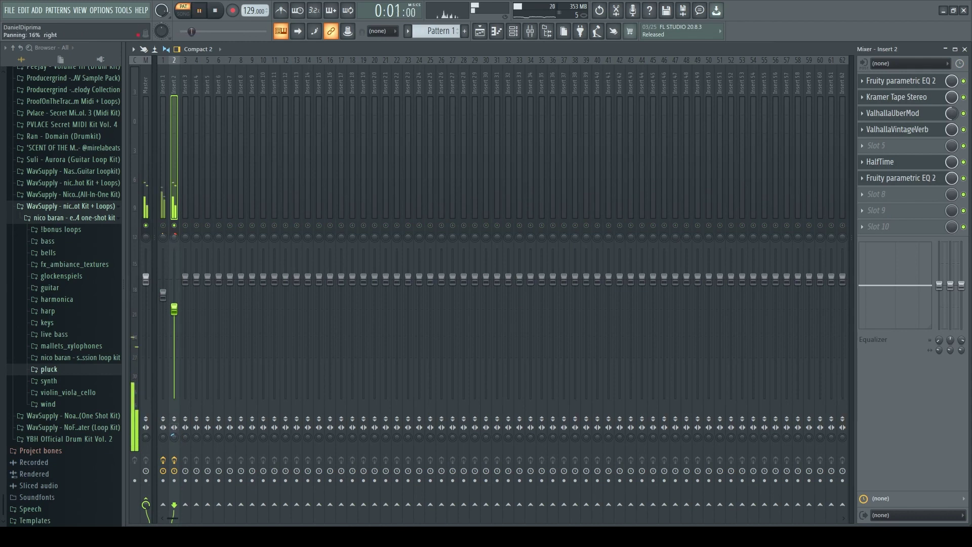
# Step: Unsolo Insert 2 and rebalance the two inserts during playback, setting Insert 2's level to about 70%
pyautogui.rightClick(175, 226)
pyautogui.moveTo(175, 309); pyautogui.dragTo(166, 301)
pyautogui.moveTo(175, 316)
pyautogui.mouseDown()
pyautogui.moveTo(163, 297)
pyautogui.moveTo(174, 308)
pyautogui.mouseUp()
pyautogui.click(173, 239)
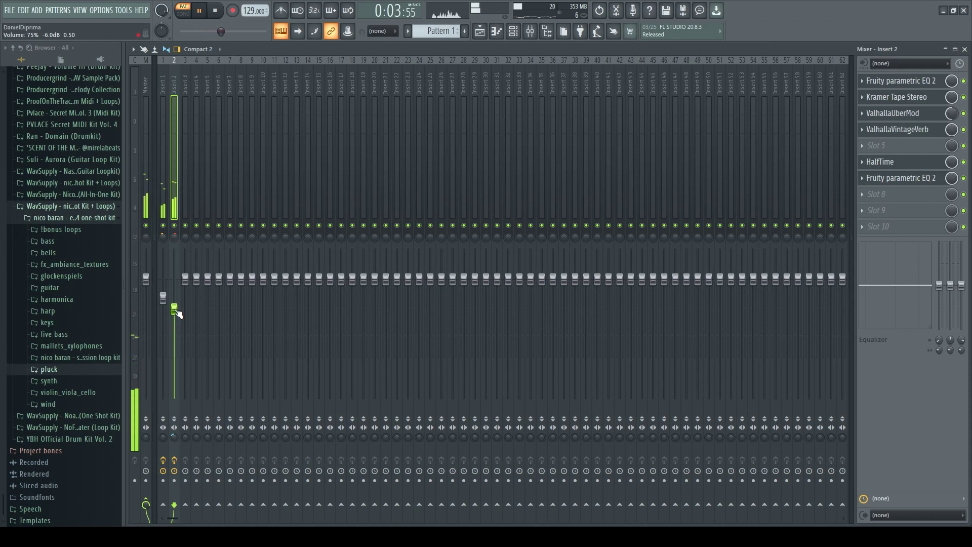
pyautogui.moveTo(174, 309); pyautogui.dragTo(175, 315)
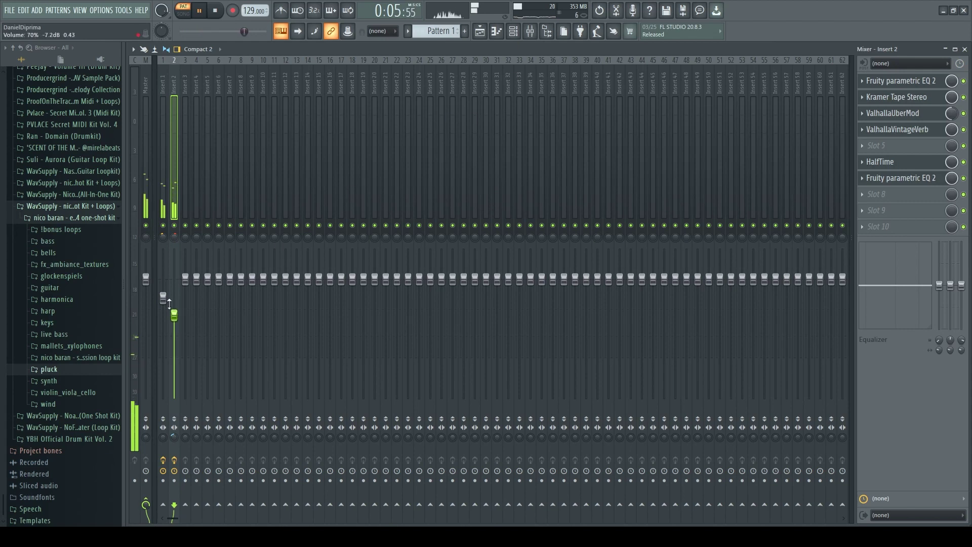
# Step: Stop playback and lay out Pattern 1 on playlist Track 1 as an eight-bar clip from bar 1
pyautogui.click(164, 298)
pyautogui.click(526, 32)
pyautogui.press('space')
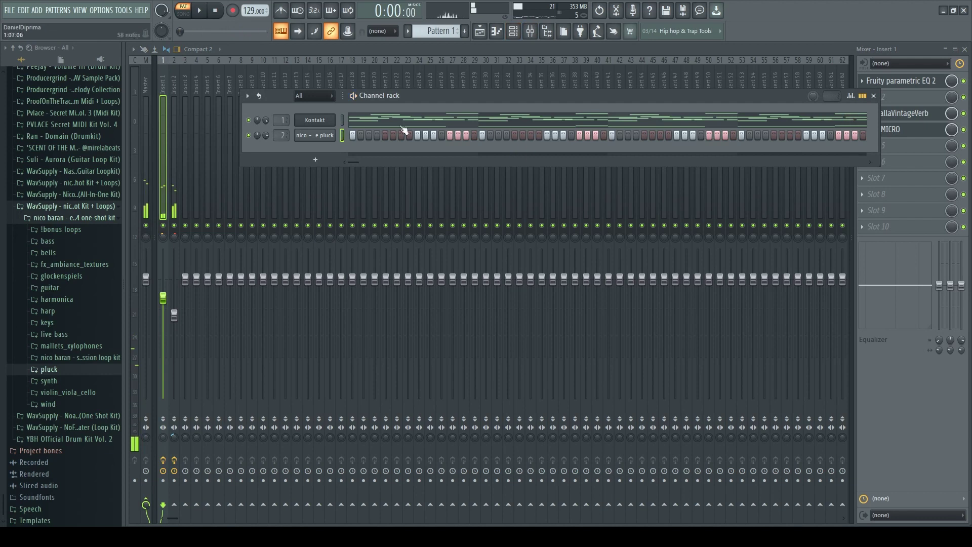
pyautogui.press('F7')
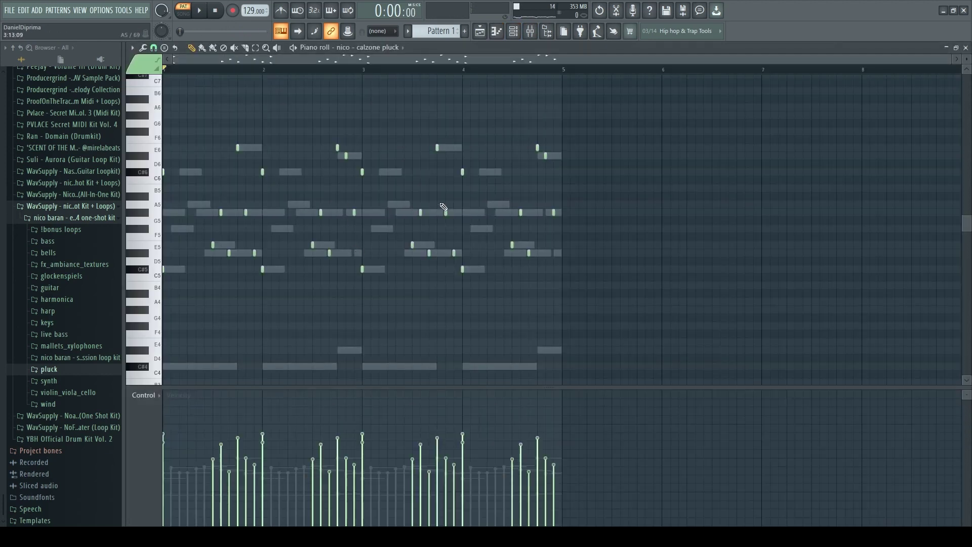
pyautogui.click(479, 31)
pyautogui.moveTo(421, 85); pyautogui.dragTo(459, 89)
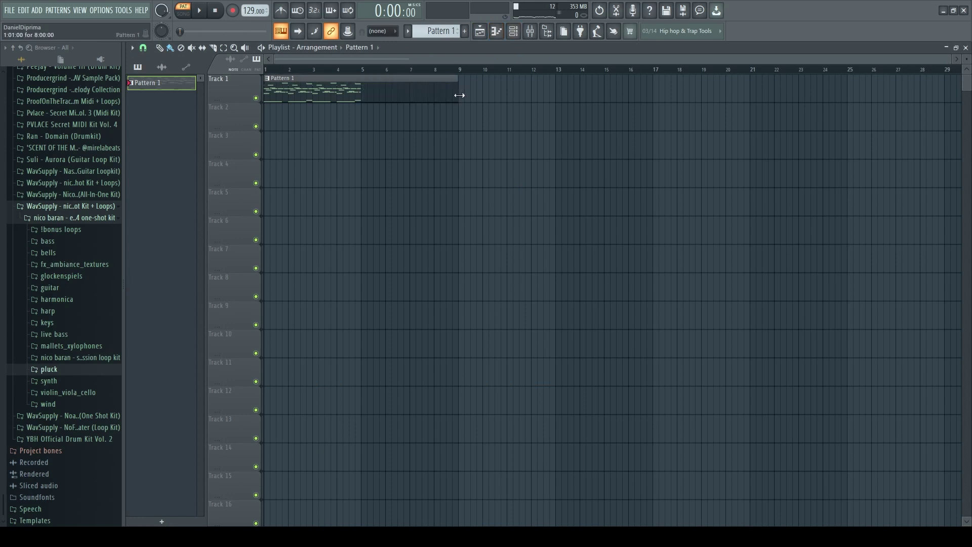
# Step: Duplicate the four-bar Kontakt melody into bars 5 to 8 of the pattern and clear the selection
pyautogui.click(513, 32)
pyautogui.click(394, 120)
pyautogui.moveTo(561, 70); pyautogui.dragTo(165, 76)
pyautogui.hotkey('ctrl', 'b')
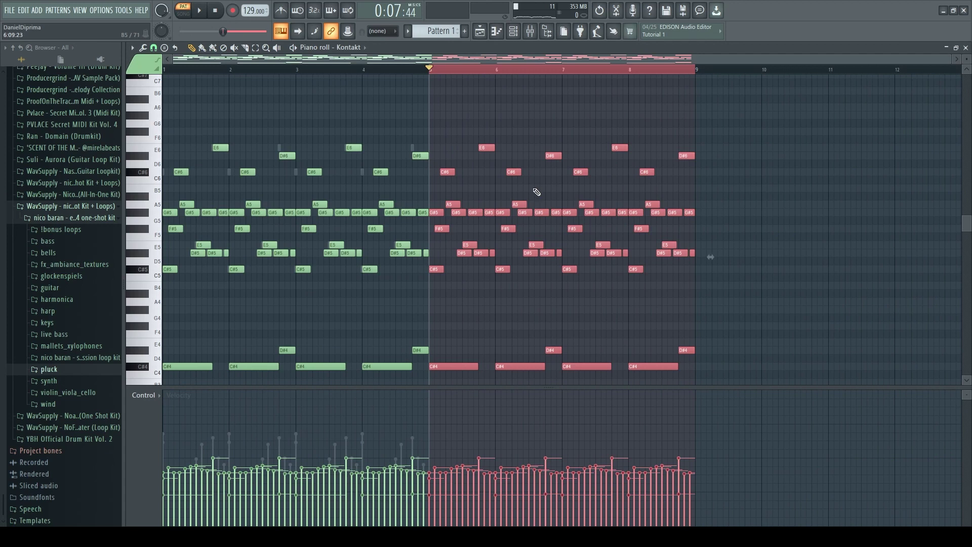
pyautogui.keyDown('ctrl'); pyautogui.click(443, 70); pyautogui.keyUp('ctrl')
pyautogui.moveTo(468, 70); pyautogui.dragTo(5, 83)
pyautogui.scroll(-3, 250, 282)
pyautogui.scroll(3, 304, 253)
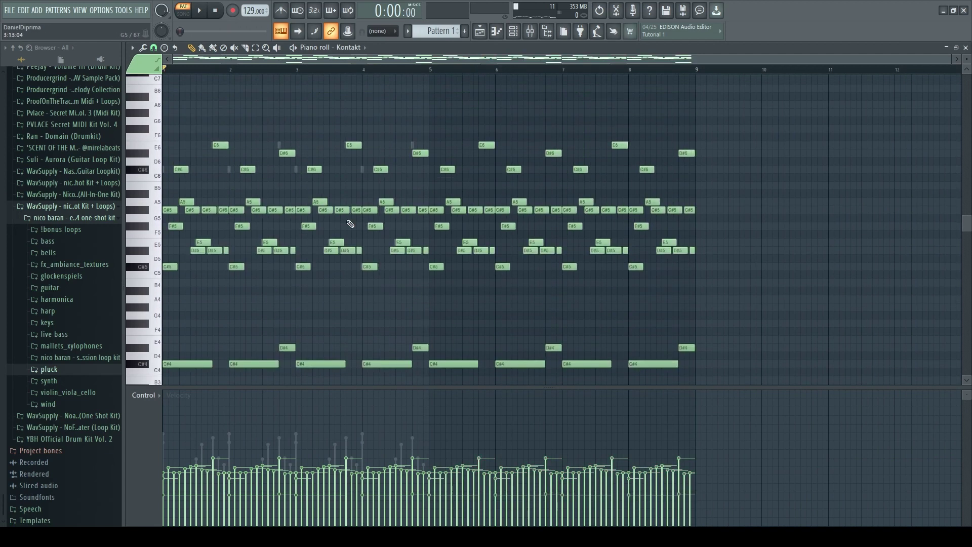
# Step: Duplicate the four-bar calzone pluck notes into bars 5 to 8 of the pattern and clear the selection
pyautogui.press('F9')
pyautogui.press('F6')
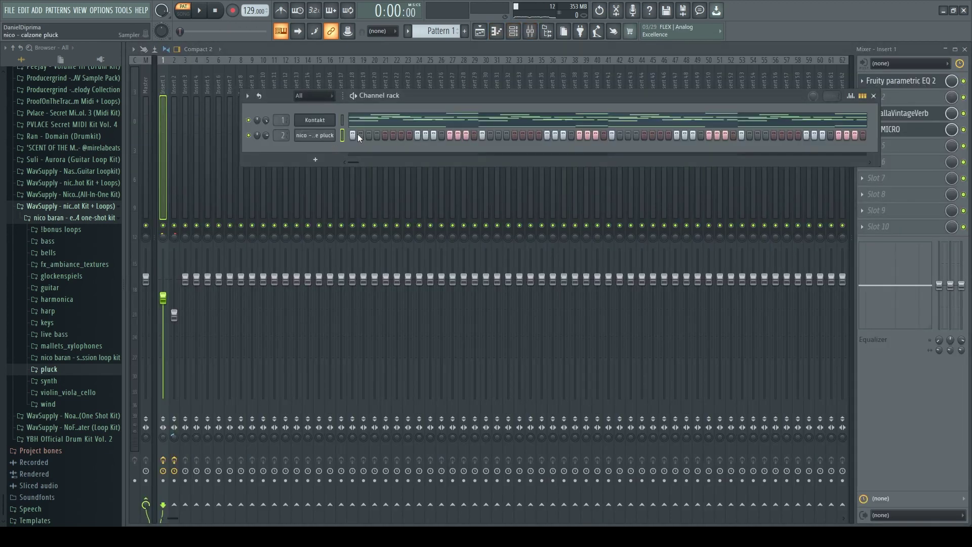
pyautogui.press('F7')
pyautogui.hotkey('ctrl', 'a')
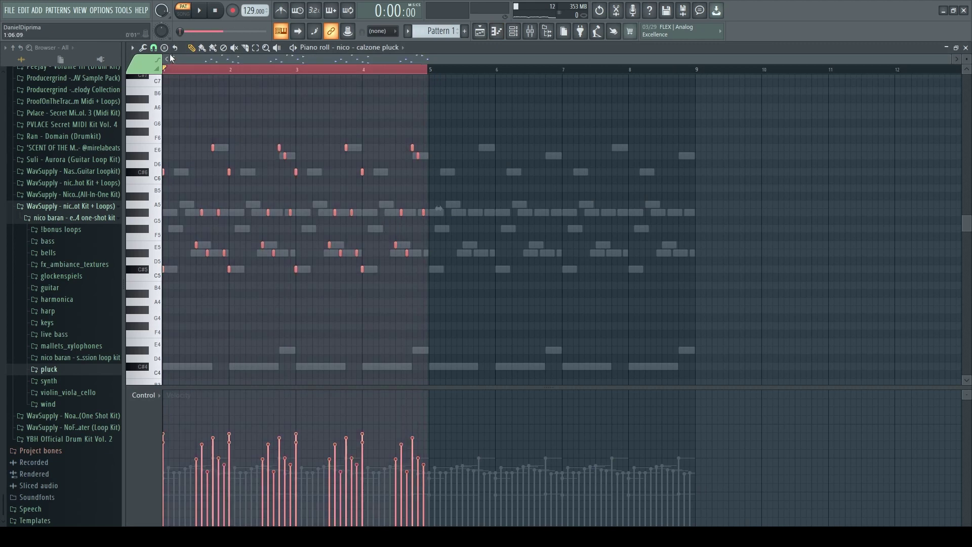
pyautogui.click(444, 67)
pyautogui.hotkey('ctrl', 'a')
pyautogui.hotkey('ctrl', 'b')
pyautogui.click(471, 73)
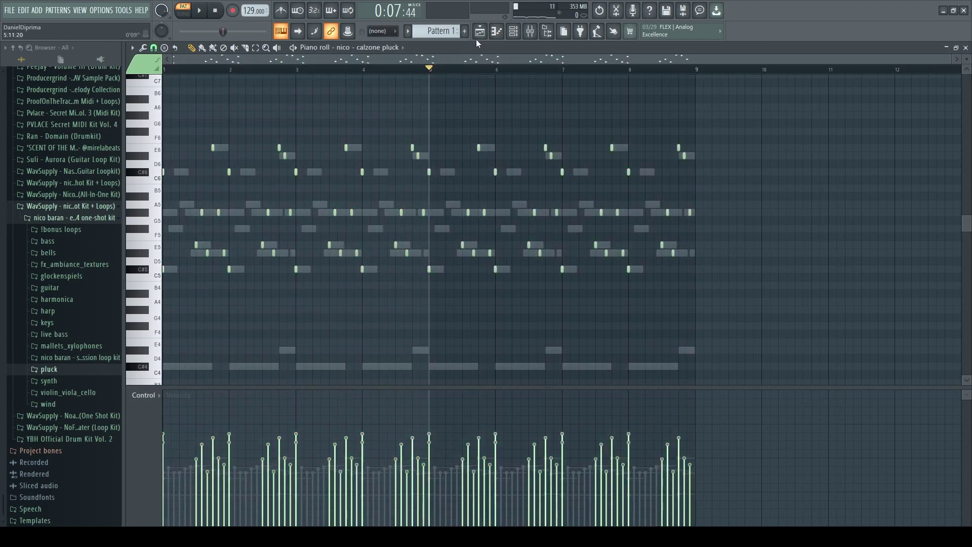
# Step: Split Pattern 1 by channel into separate Kontakt and calzone pluck patterns in the playlist, and switch to song mode
pyautogui.click(479, 31)
pyautogui.rightClick(442, 31)
pyautogui.click(512, 166)
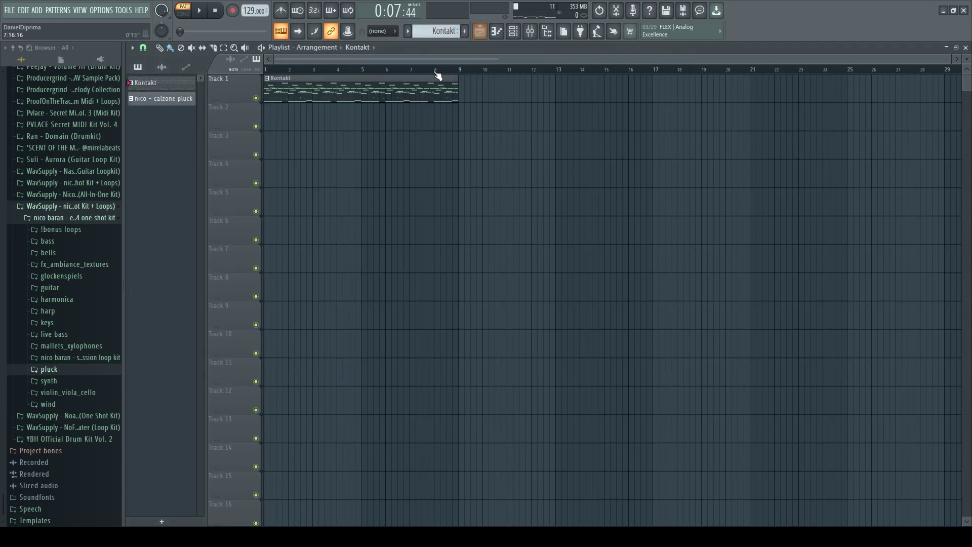
pyautogui.press('l')
# Step: Add Maximus to slot 9 of the Master track, raise its post gain, and audition the song briefly
pyautogui.click(531, 34)
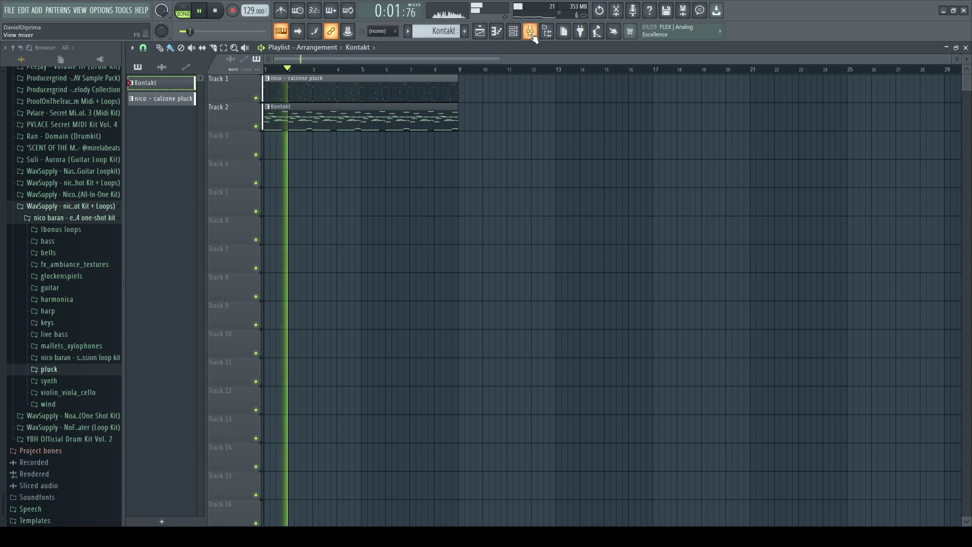
pyautogui.press('space')
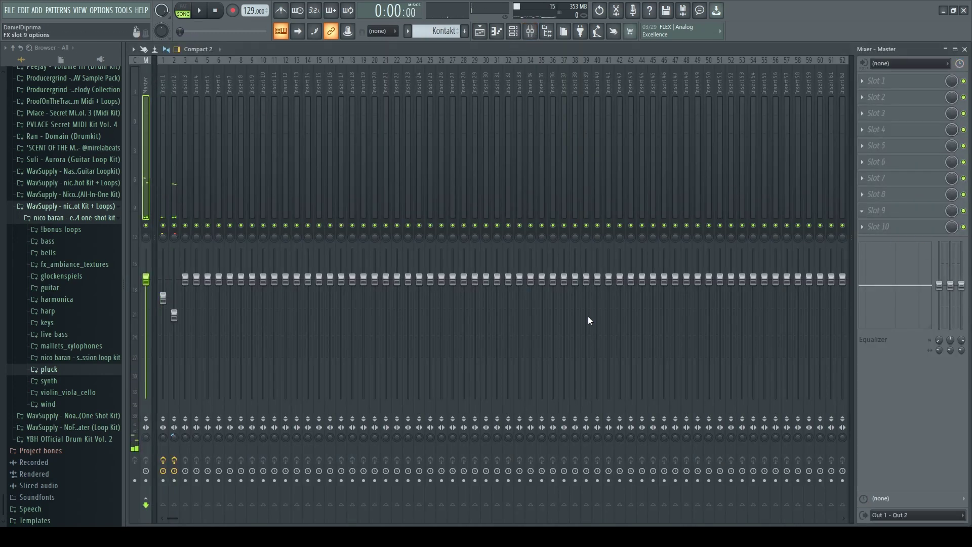
pyautogui.moveTo(270, 250); pyautogui.dragTo(270, 231)
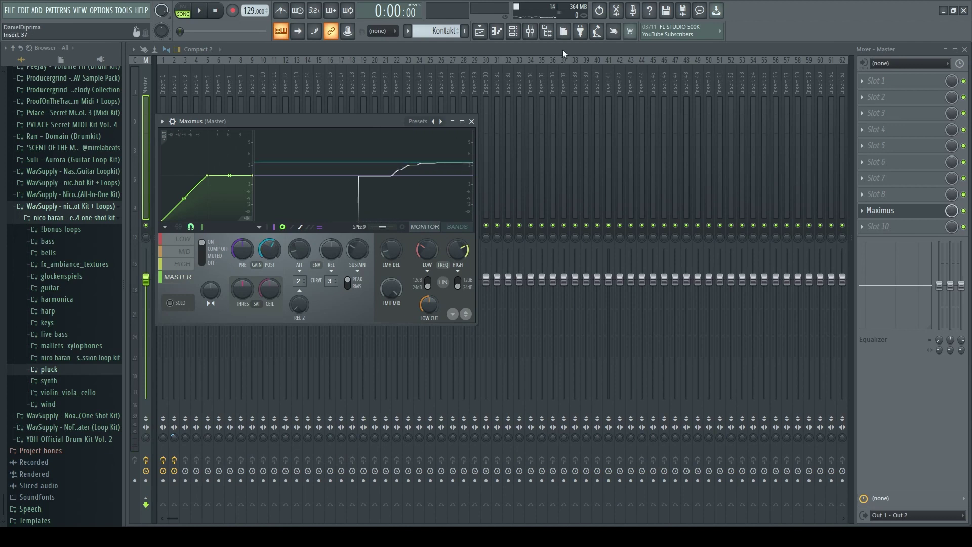
pyautogui.click(471, 121)
pyautogui.press('space')
pyautogui.press('space')
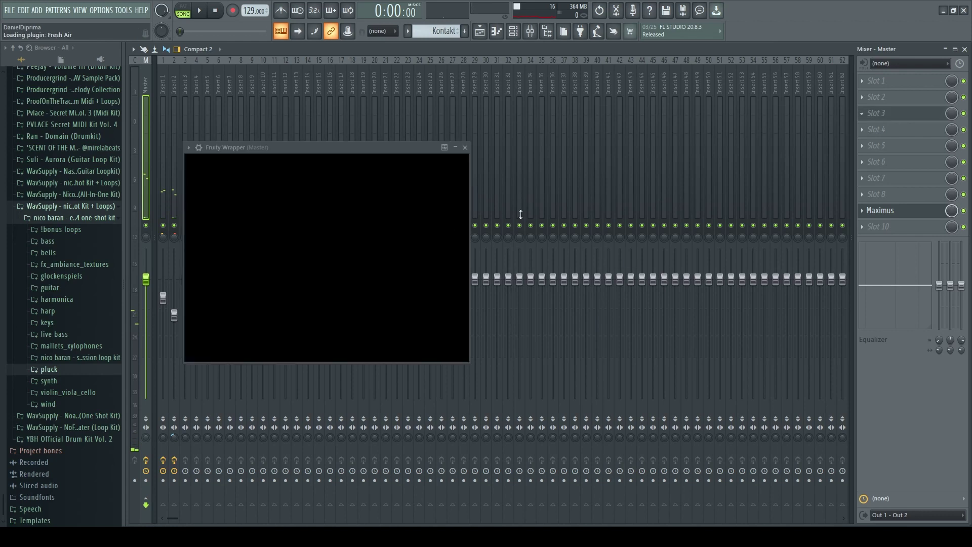
# Step: Add Fresh Air to slot 3 of the Master track with Mid Air at 12 and High Air at 3
pyautogui.moveTo(272, 353); pyautogui.dragTo(253, 341)
pyautogui.moveTo(444, 326); pyautogui.dragTo(444, 323)
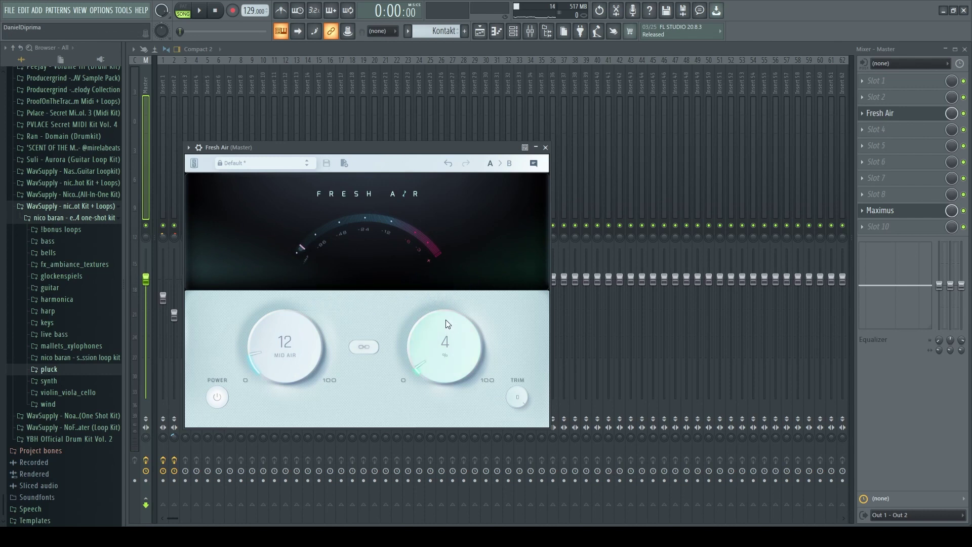
pyautogui.press('space')
pyautogui.moveTo(433, 326); pyautogui.dragTo(433, 315)
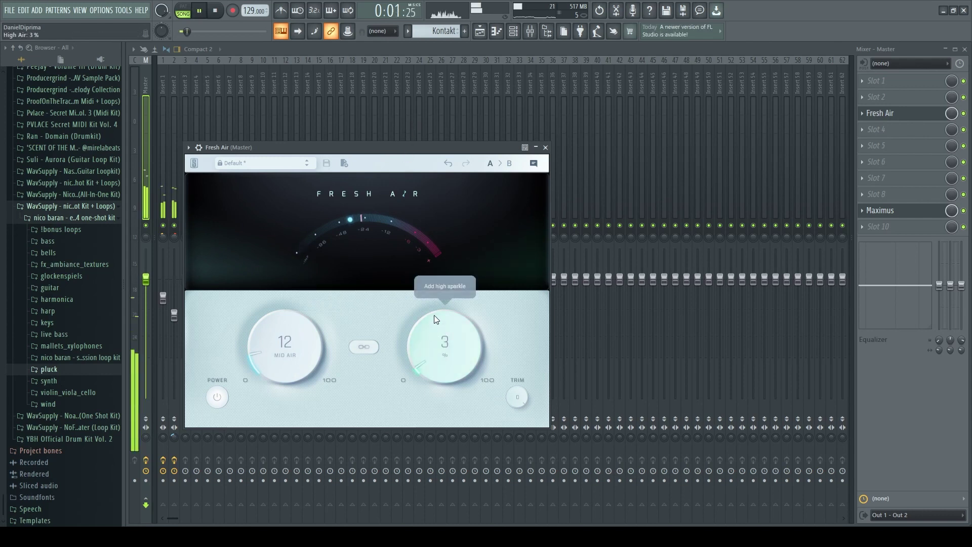
pyautogui.click(546, 147)
# Step: Check the Master track's Maximus display and the channel rack during playback
pyautogui.click(925, 211)
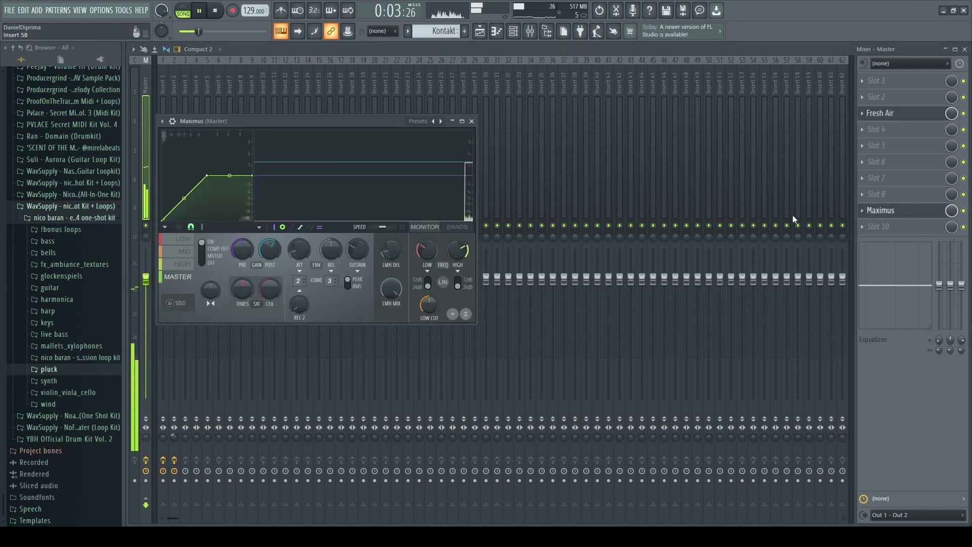
pyautogui.click(472, 121)
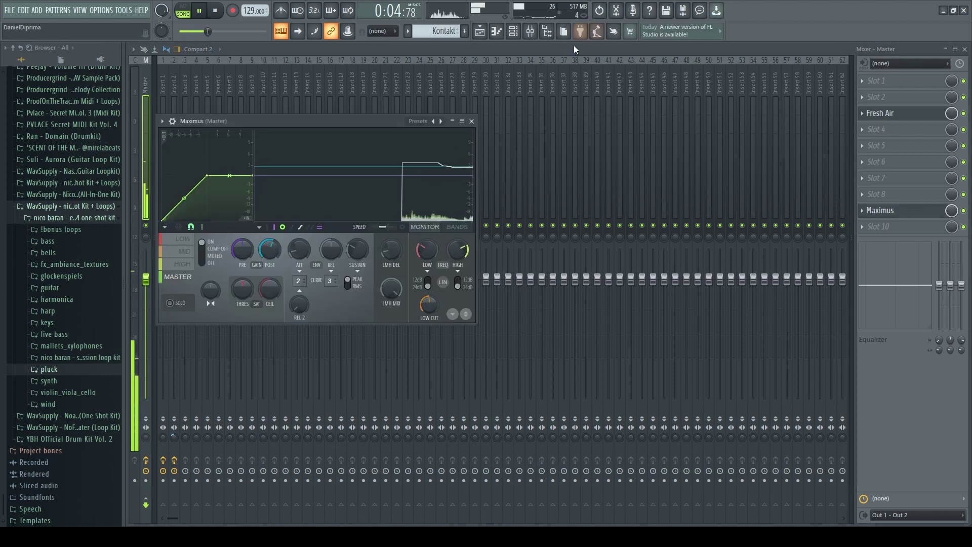
pyautogui.click(513, 33)
pyautogui.click(513, 31)
# Step: Lower Insert 1 until it sits slightly below Insert 2, and set Insert 2's level to about 75%
pyautogui.moveTo(163, 297); pyautogui.dragTo(163, 301)
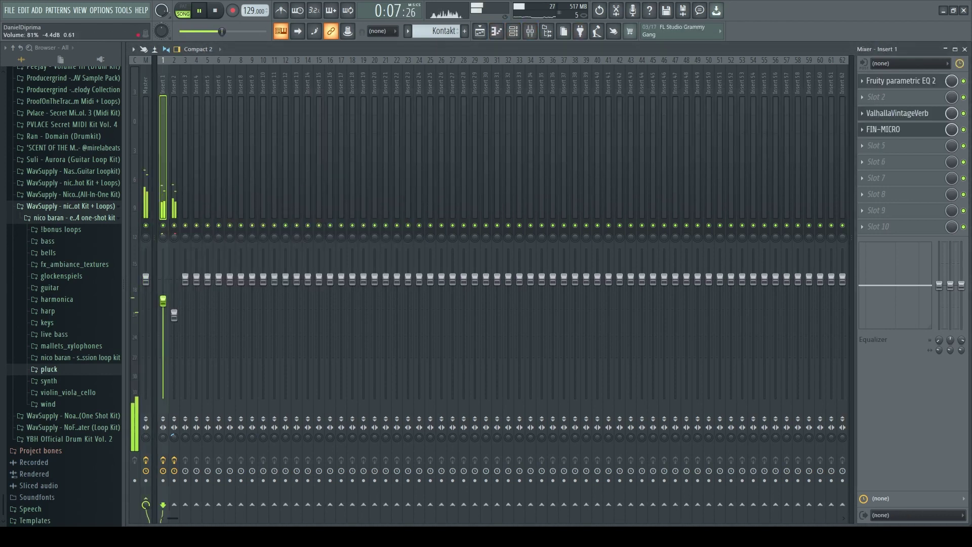
pyautogui.click(176, 315)
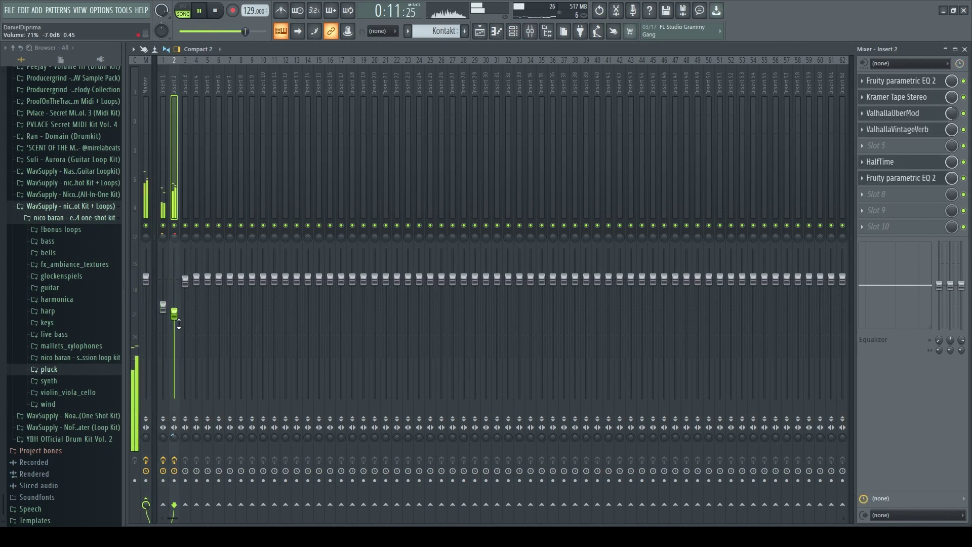
pyautogui.moveTo(162, 307); pyautogui.dragTo(163, 312)
pyautogui.click(174, 316)
pyautogui.click(163, 317)
pyautogui.click(175, 315)
pyautogui.click(163, 317)
pyautogui.click(517, 29)
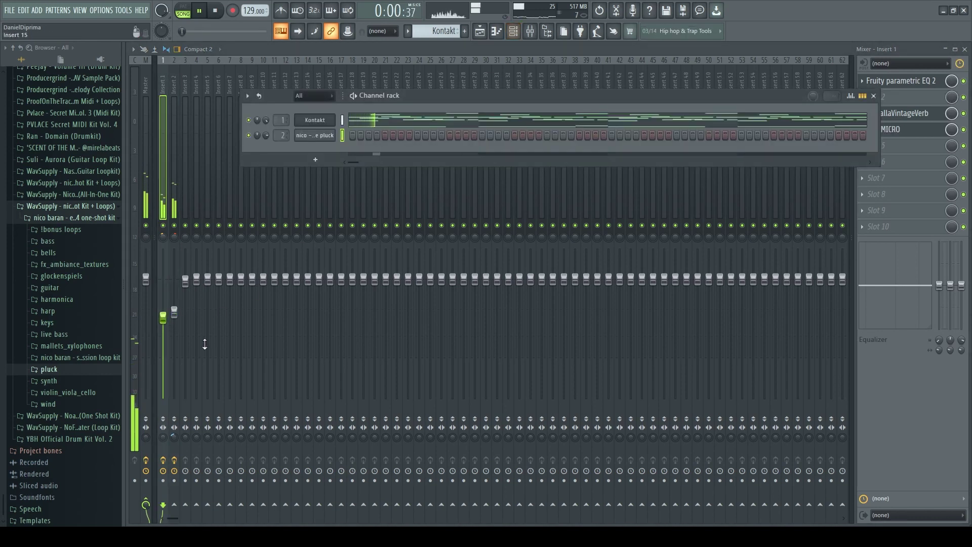
pyautogui.click(174, 312)
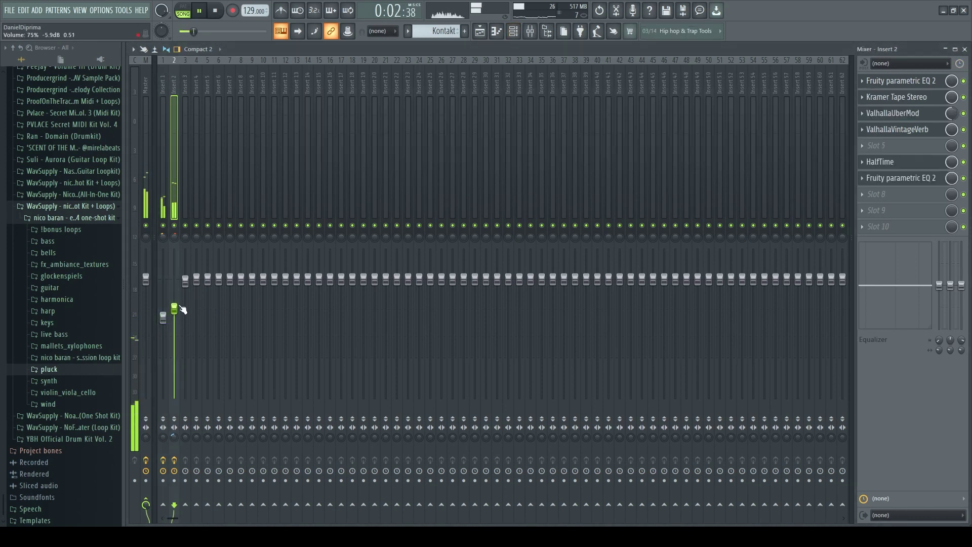
# Step: Reduce the band 4 low-mid cut in Insert 2's second Fruity parametric EQ 2 and close the plugin
pyautogui.click(900, 178)
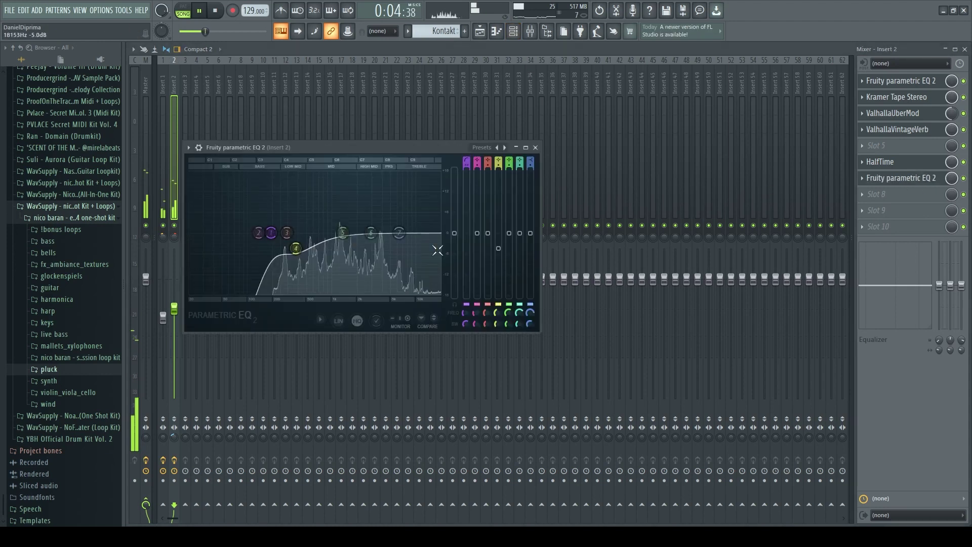
pyautogui.moveTo(301, 249); pyautogui.dragTo(303, 243)
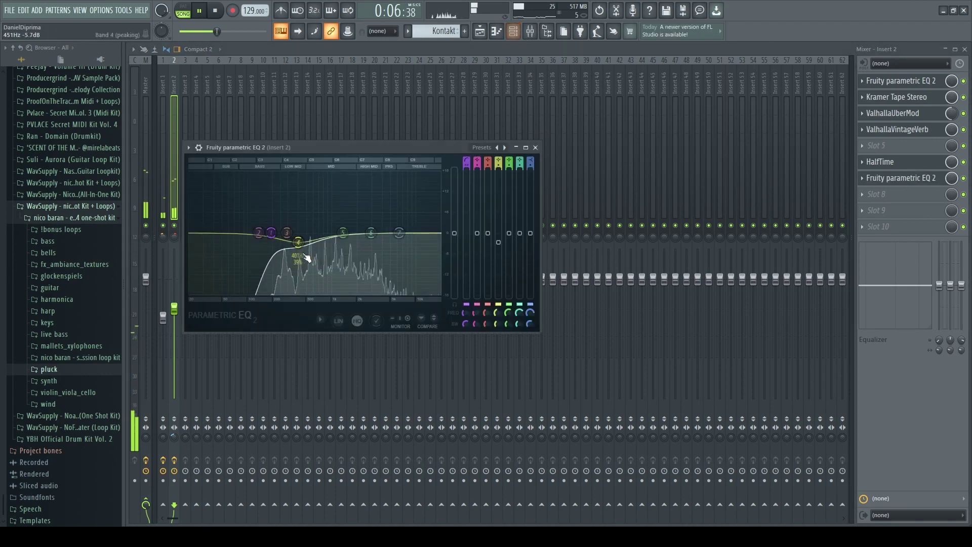
pyautogui.click(513, 31)
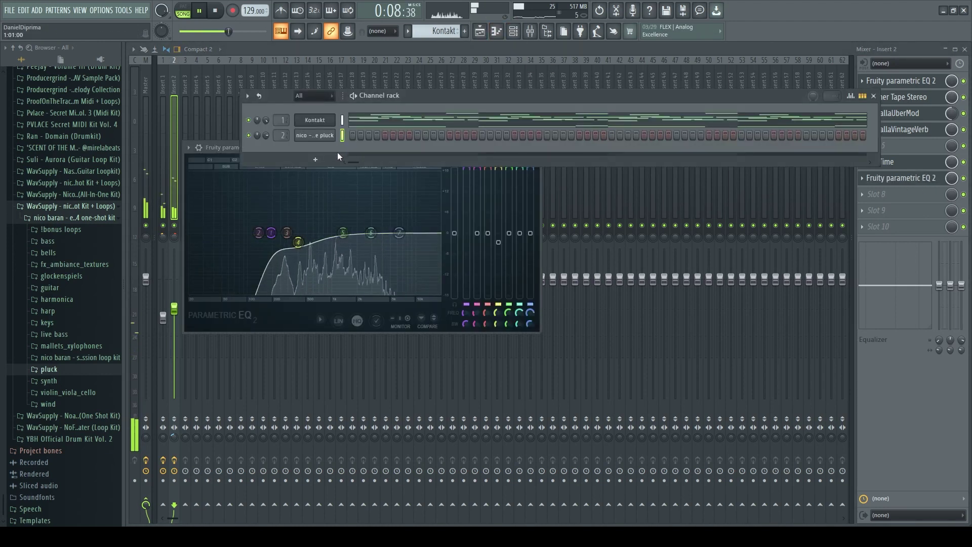
pyautogui.press('F12')
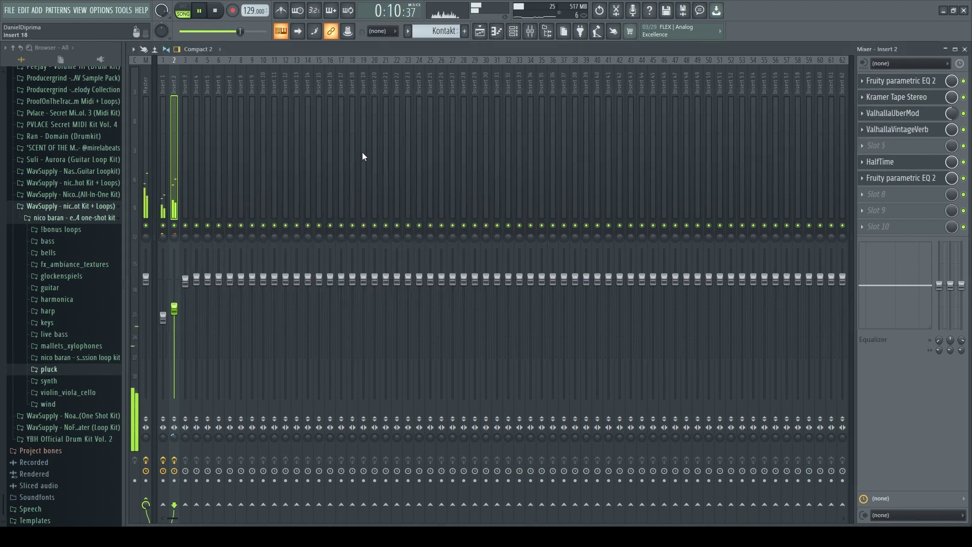
# Step: Repeat the calzone pluck and Kontakt clips in the playlist from bar 9 to bar 17
pyautogui.click(481, 32)
pyautogui.press('space')
pyautogui.click(412, 92)
pyautogui.click(491, 91)
pyautogui.moveTo(553, 96); pyautogui.dragTo(483, 122)
pyautogui.click(447, 121)
pyautogui.click(467, 124)
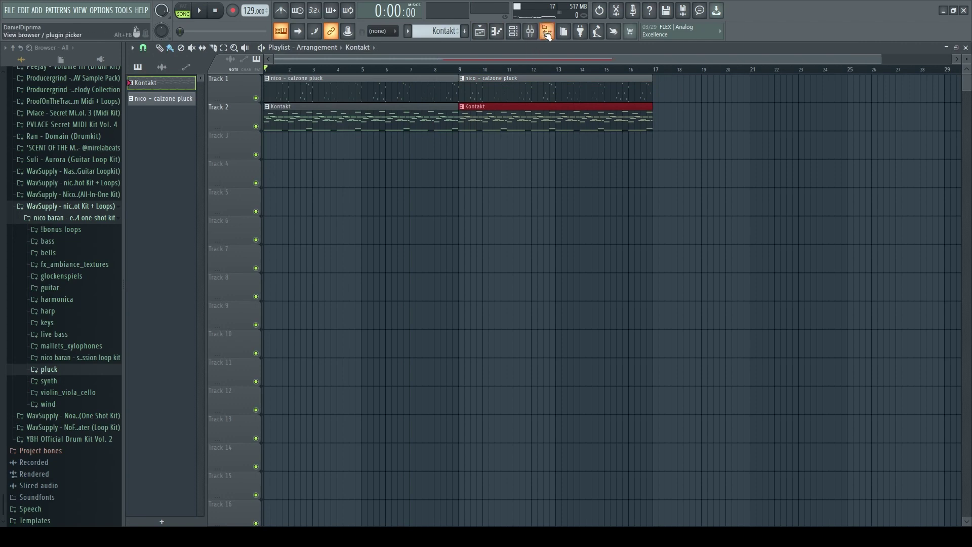
# Step: With Insert 2 soloed during playback, lower its HalfTime mix to about 22% and close the plugin
pyautogui.click(530, 31)
pyautogui.press('space')
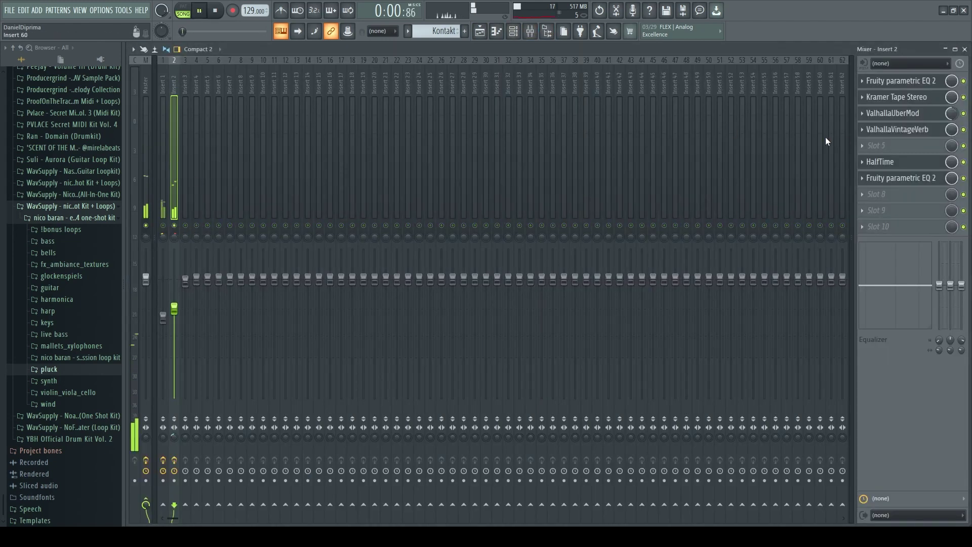
pyautogui.click(883, 161)
pyautogui.press('space')
pyautogui.press('space')
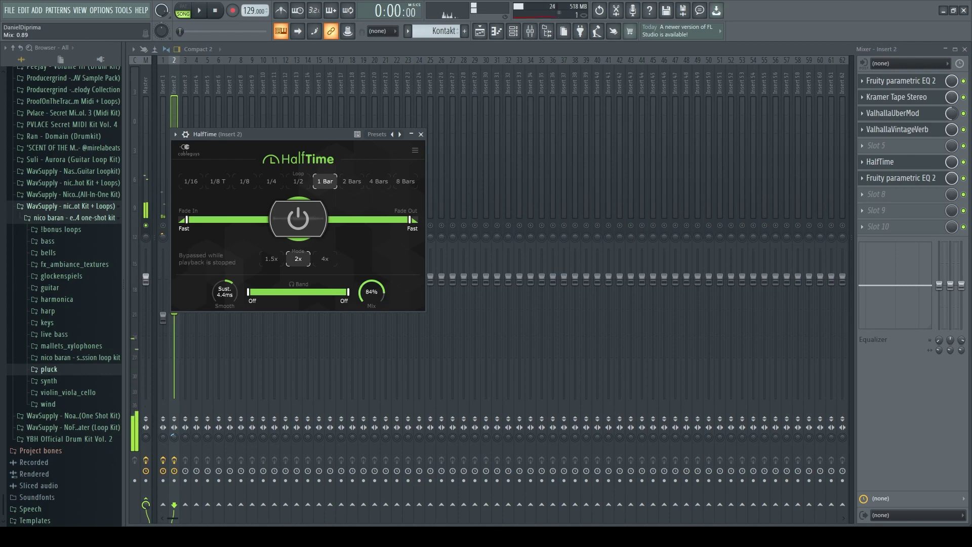
pyautogui.moveTo(372, 292); pyautogui.dragTo(372, 337)
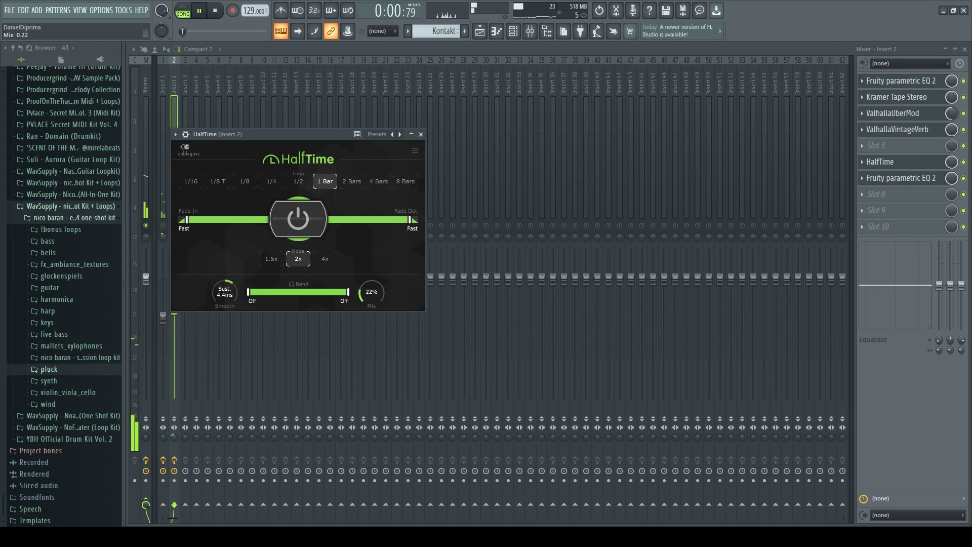
pyautogui.click(491, 49)
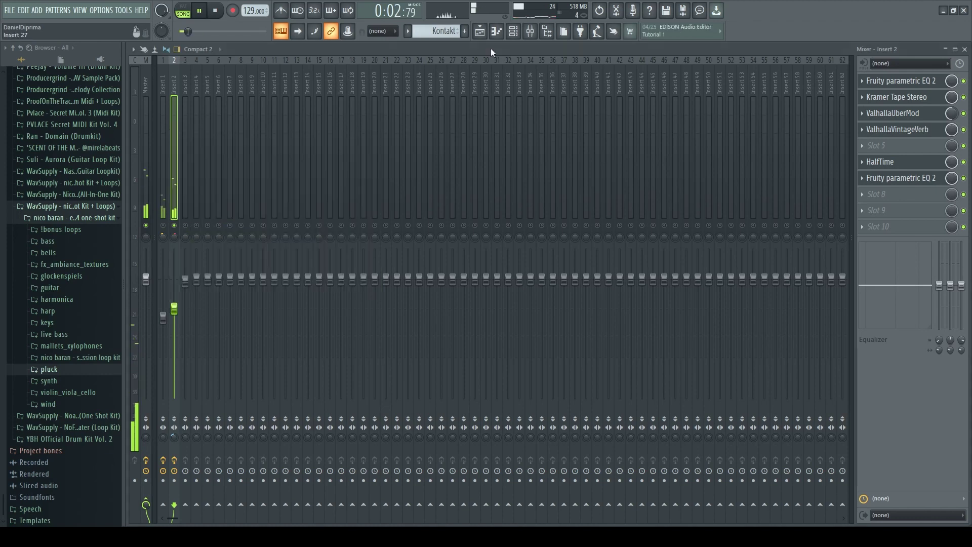
# Step: Unsolo Insert 2 and replay the full mix from the start
pyautogui.rightClick(174, 226)
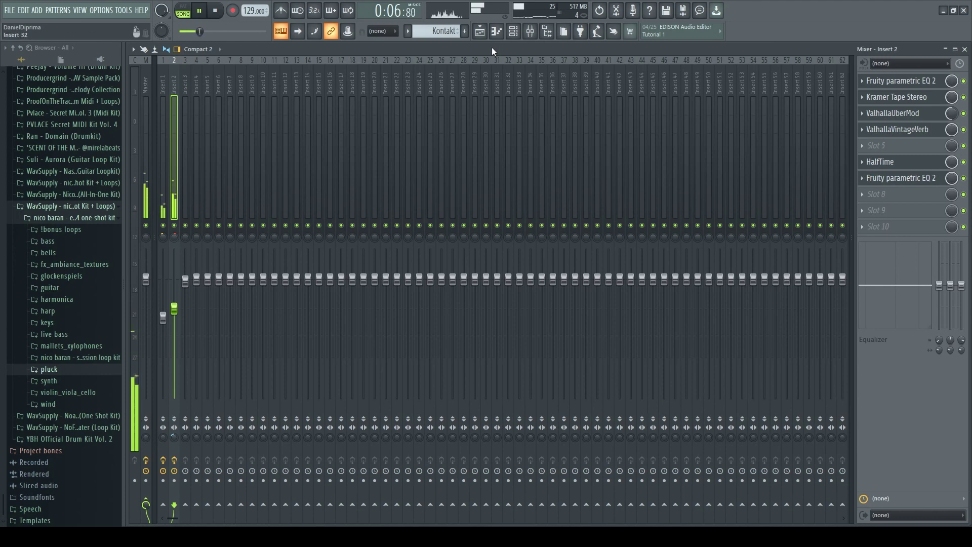
pyautogui.press('space')
pyautogui.press('space')
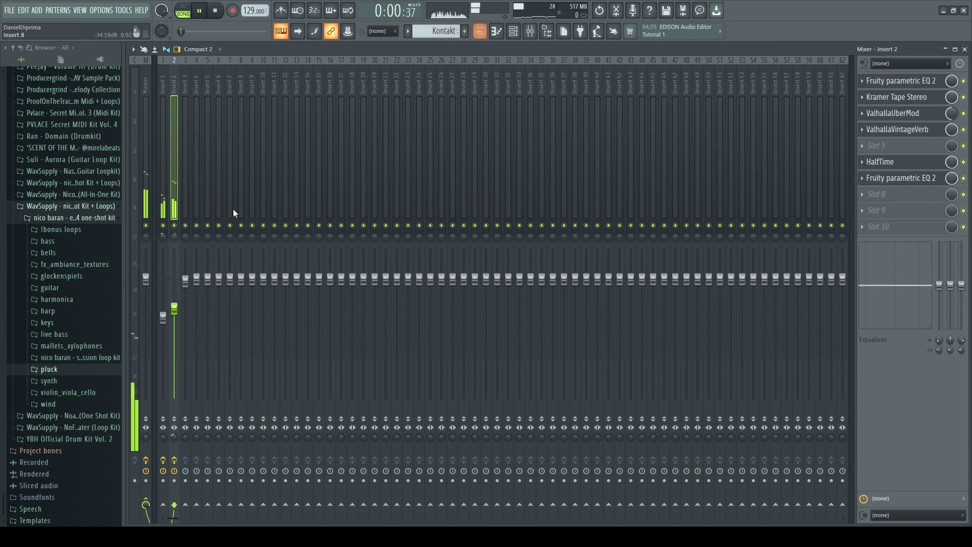
# Step: Rebalance the mixer by raising the Insert 1 fader slightly and lowering the Insert 2 fader just below it
pyautogui.click(163, 315)
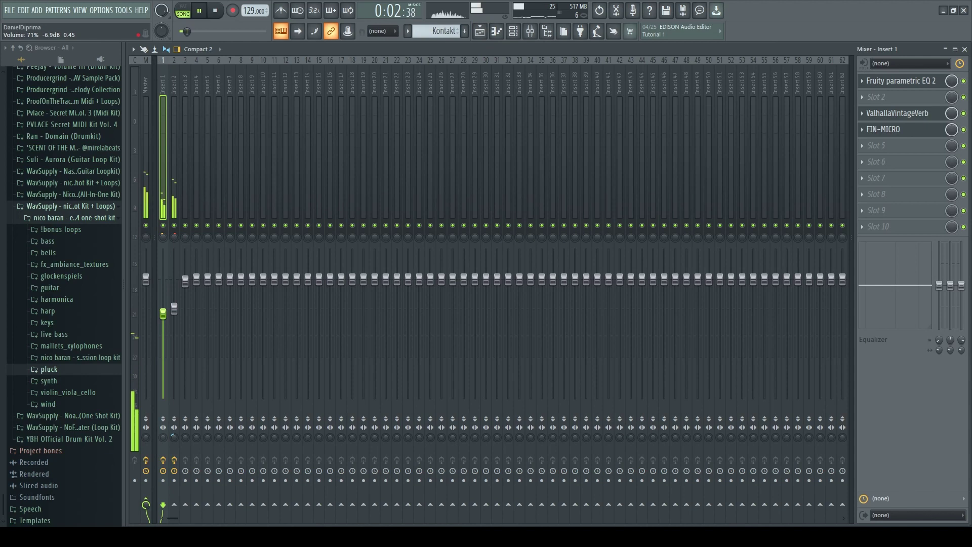
pyautogui.moveTo(174, 308)
pyautogui.mouseDown()
pyautogui.moveTo(163, 310)
pyautogui.moveTo(174, 319)
pyautogui.mouseUp()
pyautogui.click(163, 312)
pyautogui.click(175, 318)
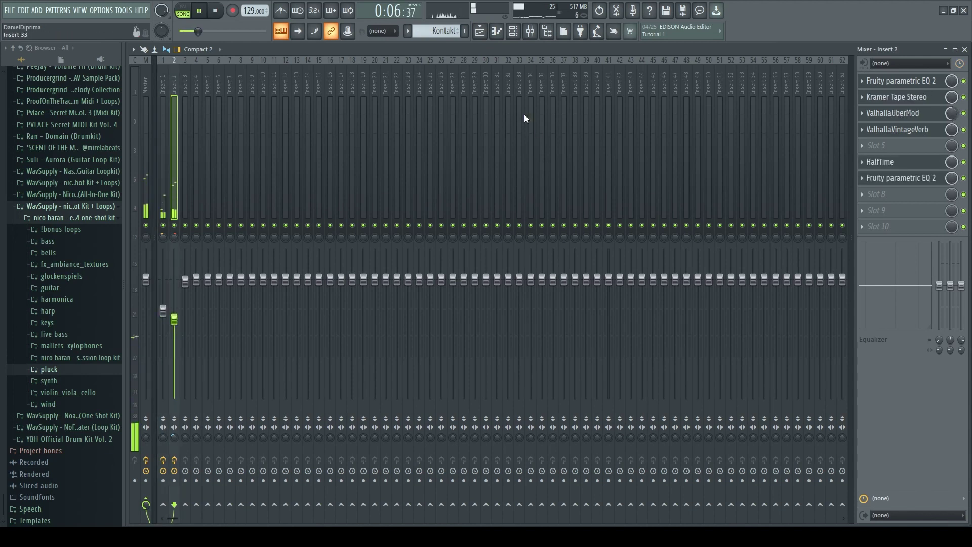
# Step: Bring up the channel rack and stop playback
pyautogui.click(513, 31)
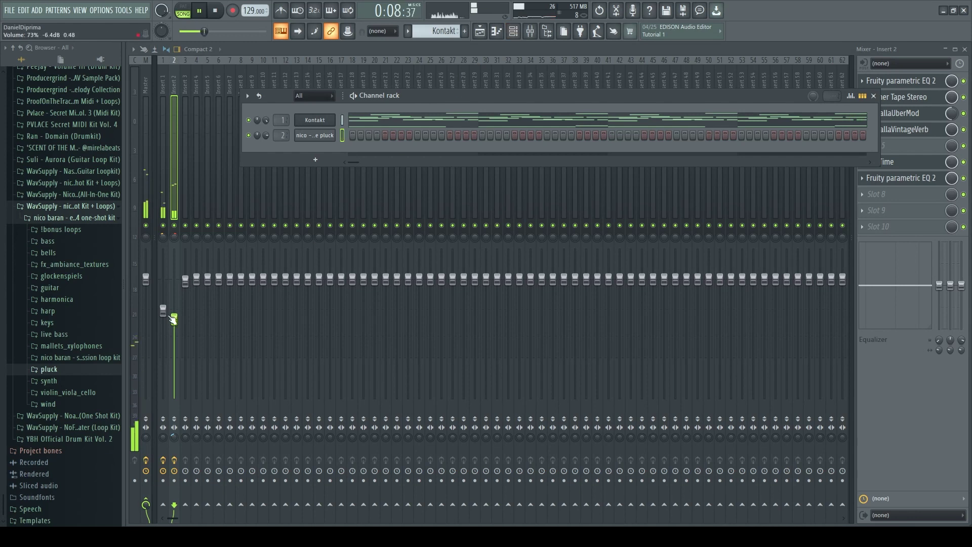
pyautogui.press('F6')
pyautogui.click(521, 33)
pyautogui.press('space')
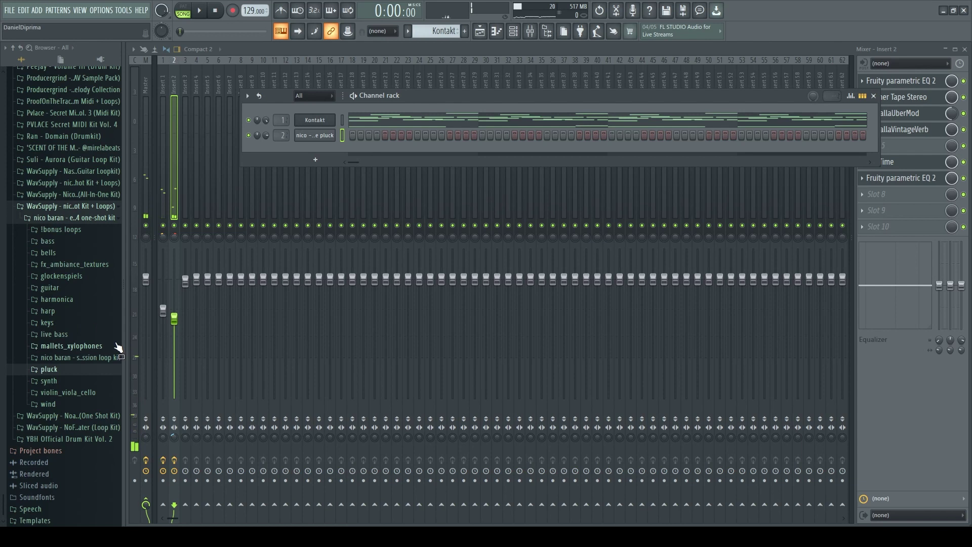
# Step: Open the Flutes folder inside the nofuk - Places (Oneshot Kit) sample pack
pyautogui.scroll(10, 81, 253)
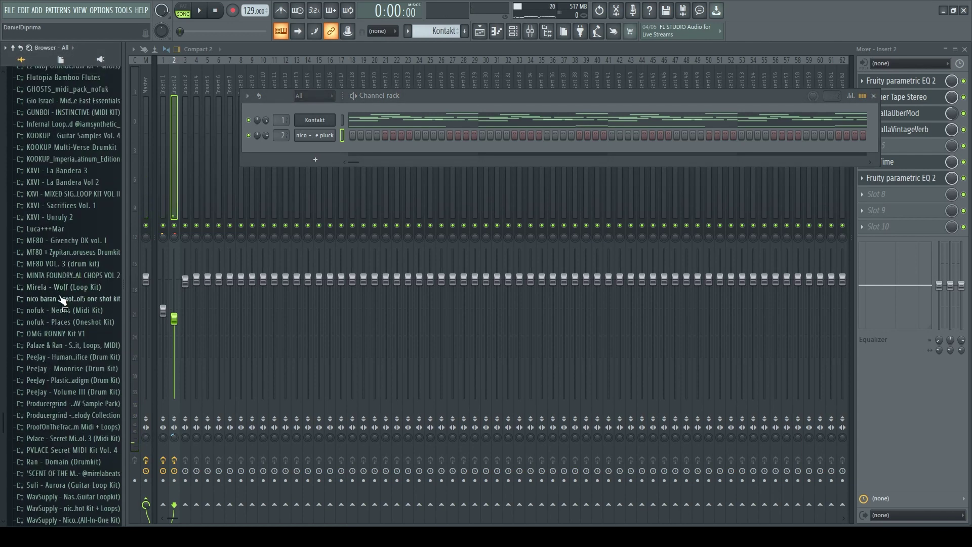
pyautogui.click(65, 322)
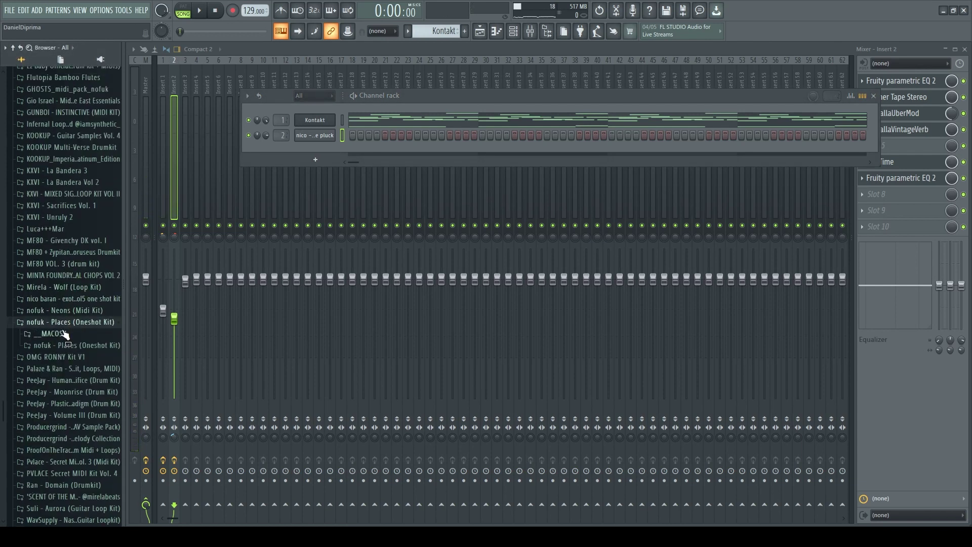
pyautogui.click(65, 345)
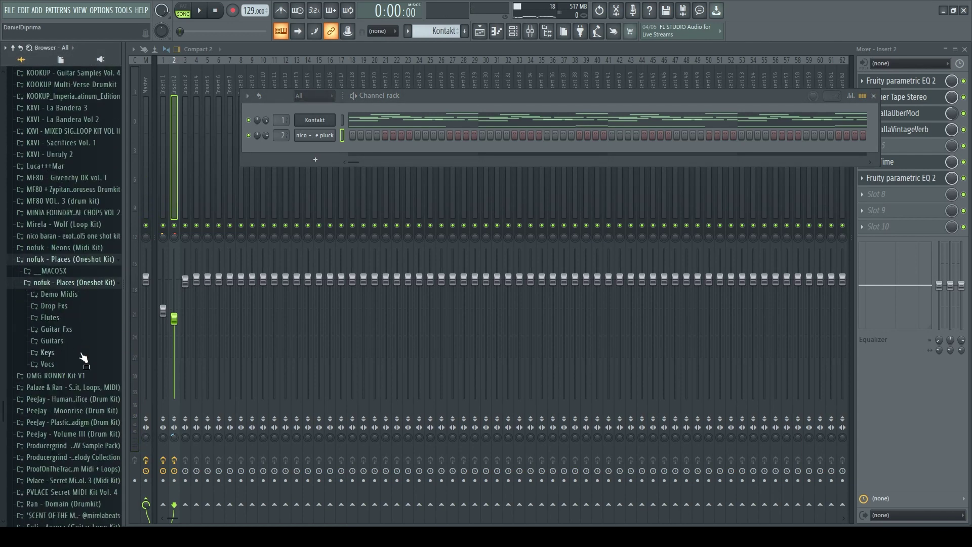
pyautogui.click(58, 319)
# Step: Audition the flute one-shots one after another from Ant Path through Dark Alley
pyautogui.click(63, 329)
pyautogui.click(59, 170)
pyautogui.click(58, 159)
pyautogui.click(68, 202)
pyautogui.click(76, 213)
pyautogui.click(78, 223)
pyautogui.click(82, 234)
pyautogui.click(86, 244)
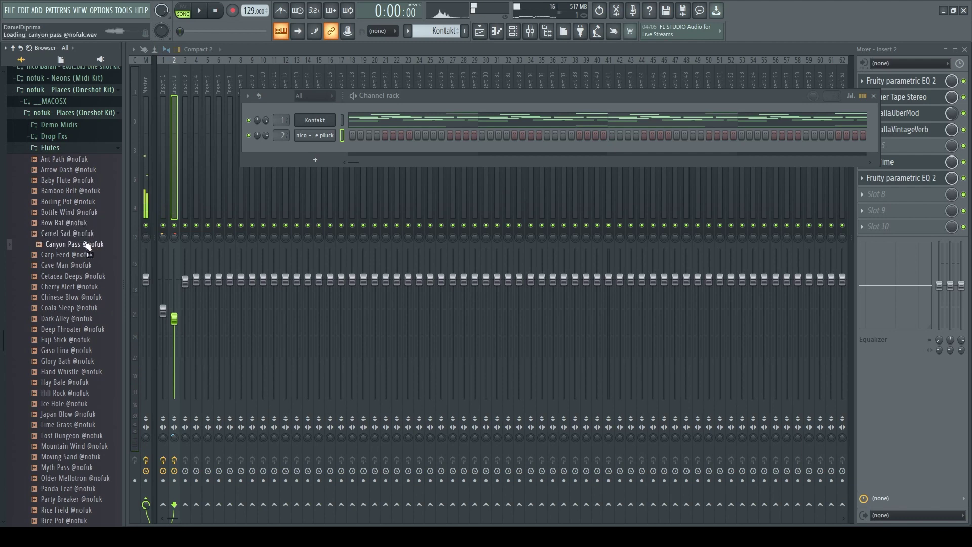
pyautogui.click(85, 255)
pyautogui.click(73, 266)
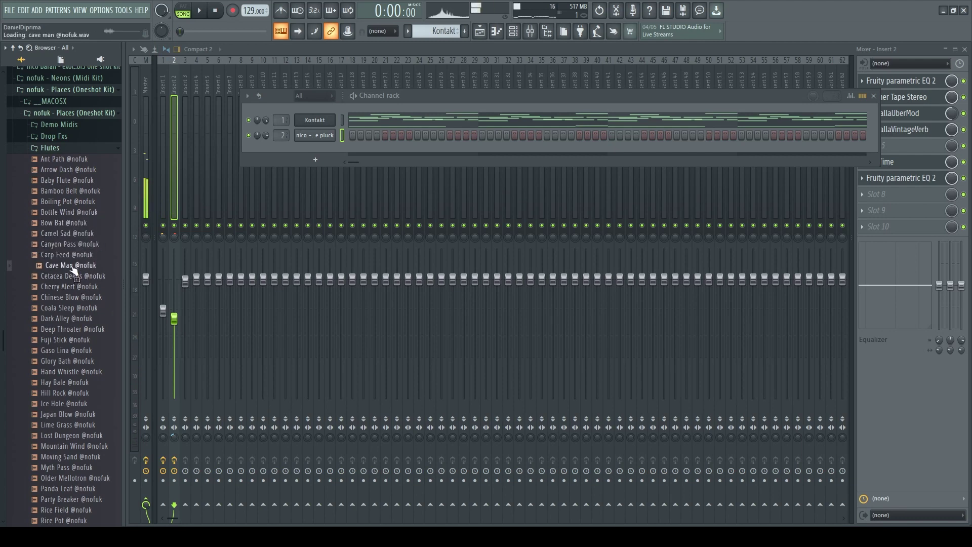
pyautogui.click(77, 277)
pyautogui.click(79, 287)
pyautogui.click(76, 298)
pyautogui.click(75, 308)
pyautogui.click(73, 319)
# Step: Continue auditioning the flute one-shots from Deep Throater through Lost Dungeon
pyautogui.scroll(-4, 78, 334)
pyautogui.click(70, 203)
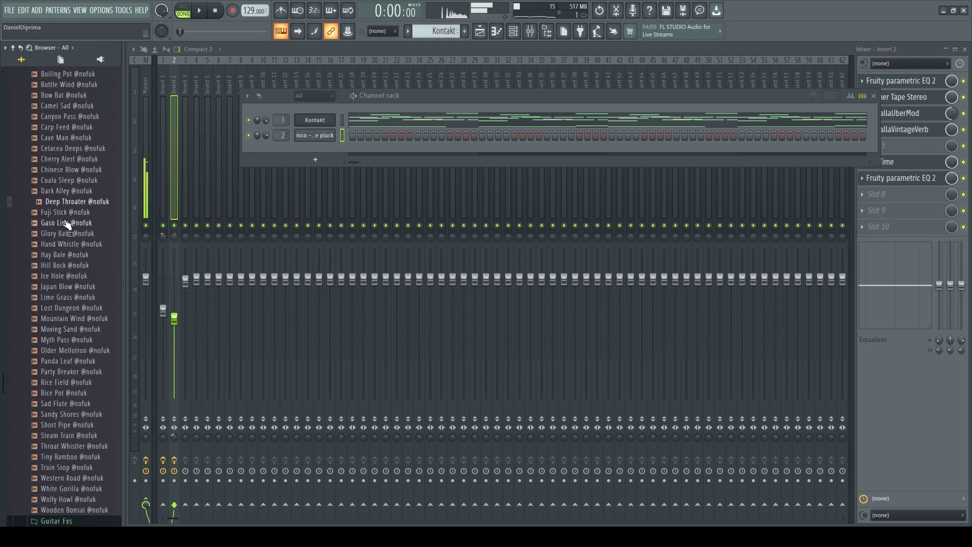
pyautogui.click(66, 213)
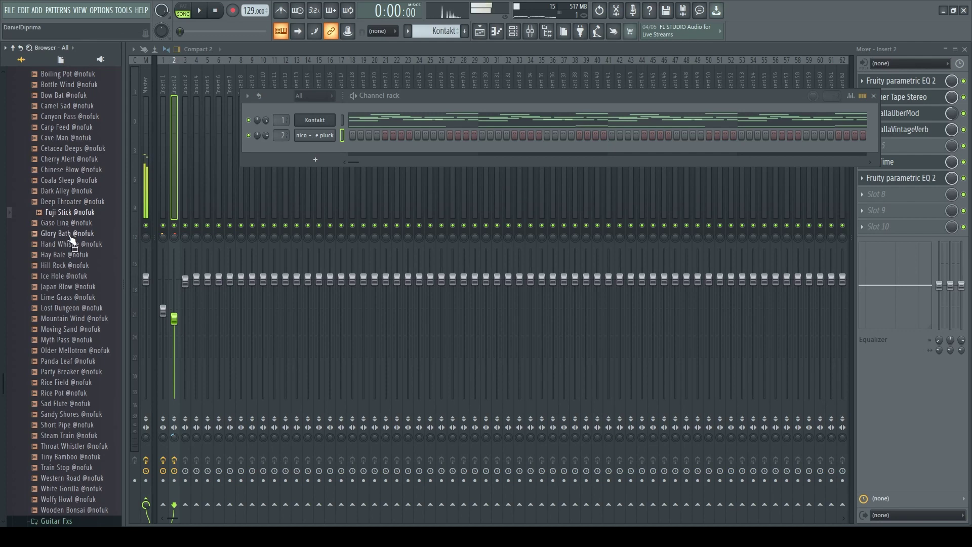
pyautogui.click(67, 225)
pyautogui.click(70, 233)
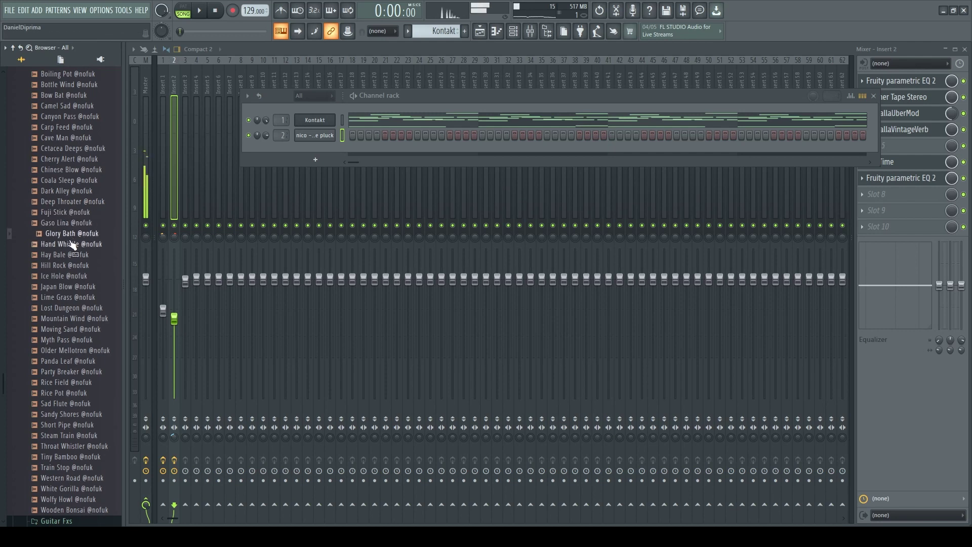
pyautogui.click(71, 244)
pyautogui.click(77, 254)
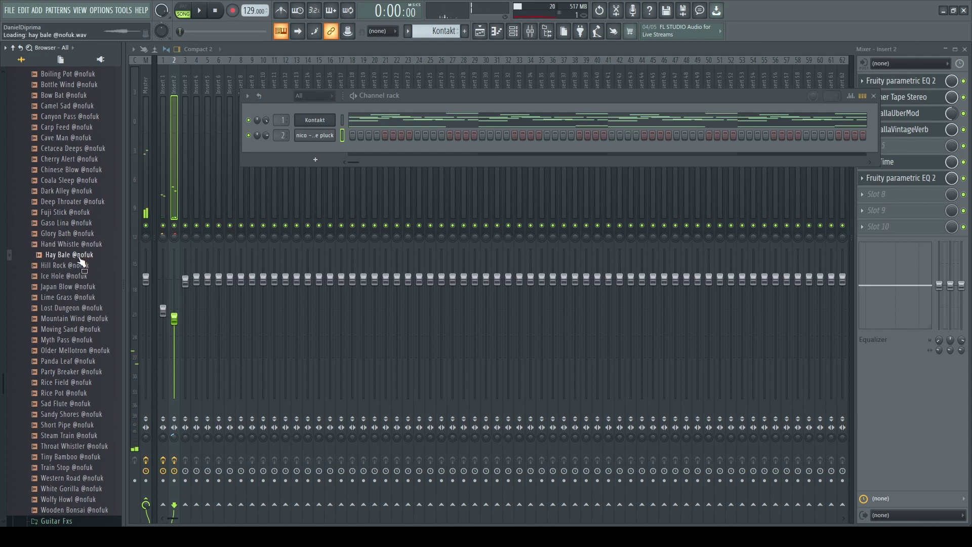
pyautogui.click(81, 266)
pyautogui.click(82, 276)
pyautogui.click(84, 287)
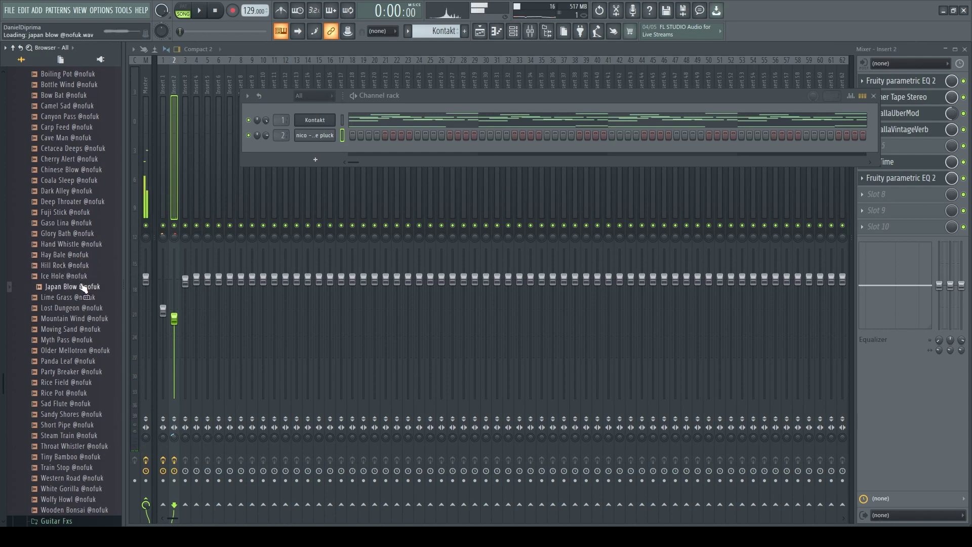
pyautogui.click(84, 298)
pyautogui.click(86, 308)
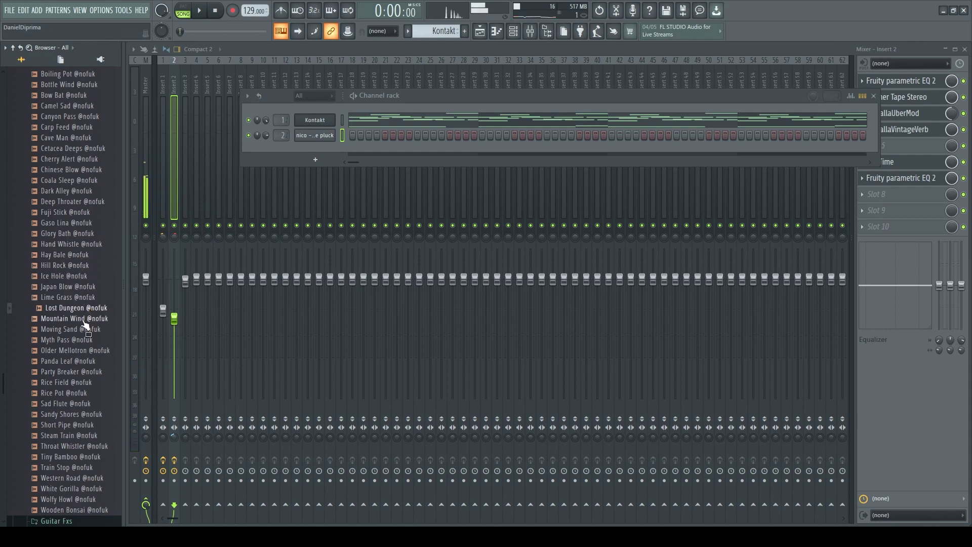
# Step: Add the Lost Dungeon flute as a new channel routed to Insert 3 and adjust the sample's trim
pyautogui.moveTo(83, 311); pyautogui.dragTo(284, 150)
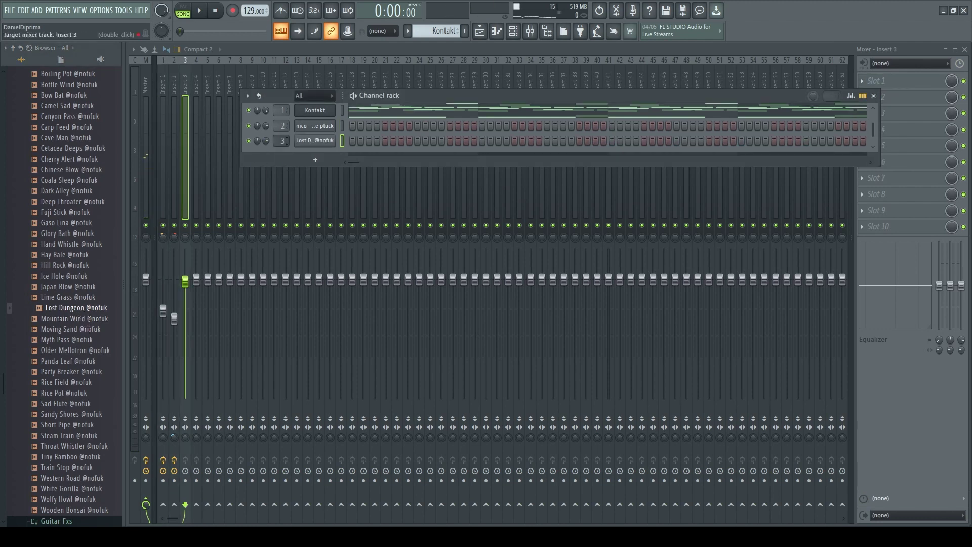
pyautogui.click(300, 141)
pyautogui.moveTo(439, 279); pyautogui.dragTo(438, 266)
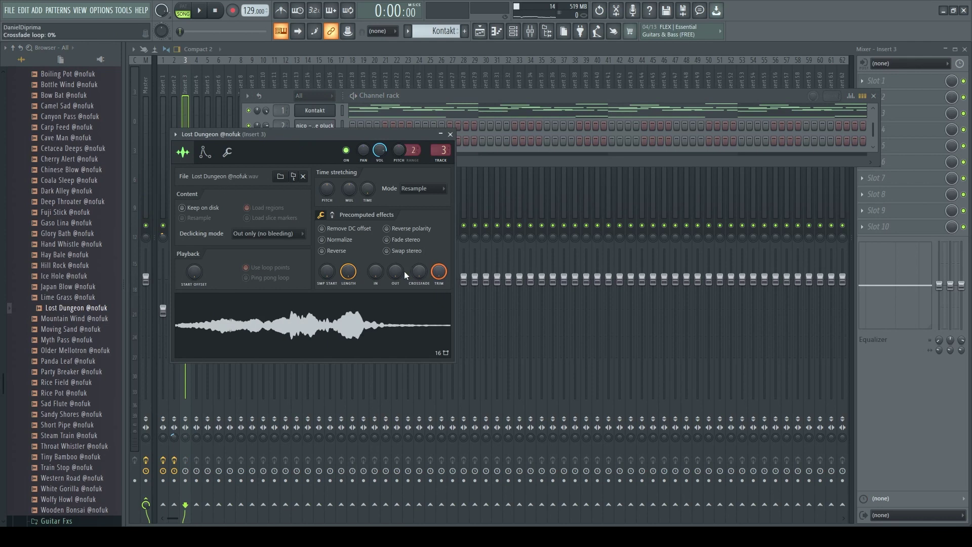
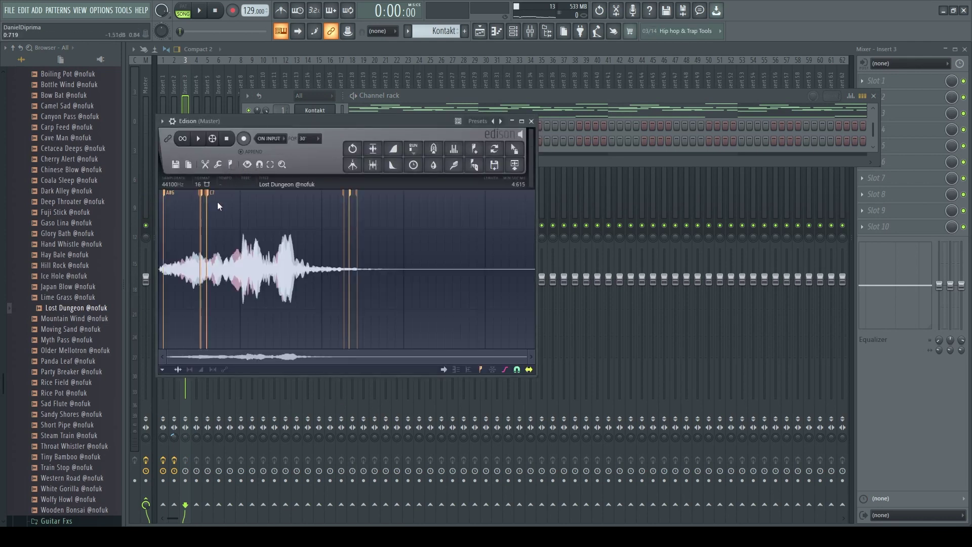
# Step: Inspect the pitch markers on the Lost Dungeon waveform in Edison, then close the editor
pyautogui.scroll(5, 199, 293)
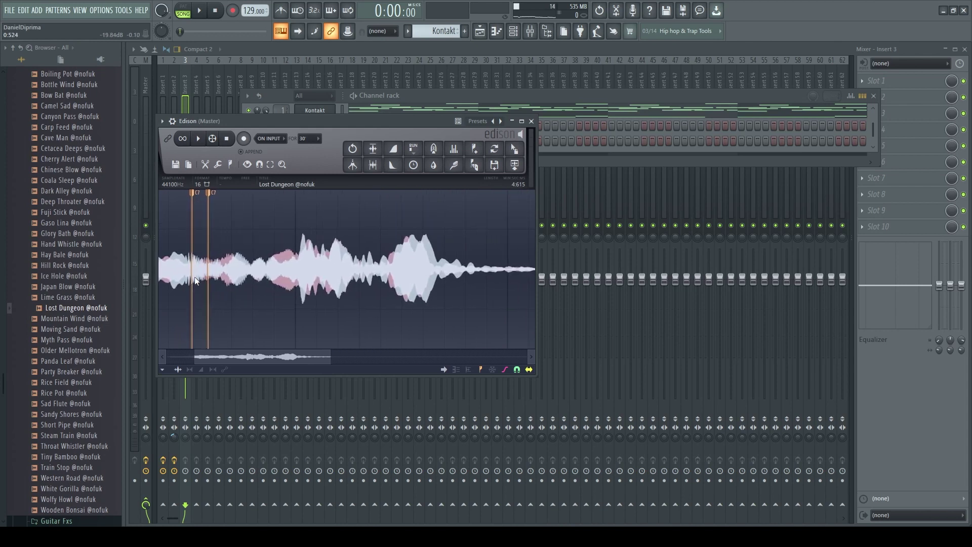
pyautogui.scroll(-5, 194, 294)
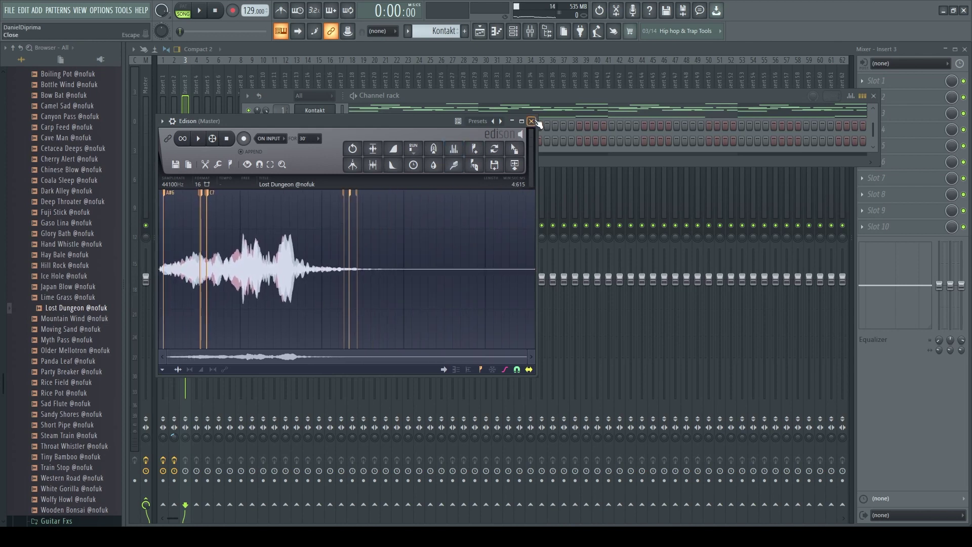
pyautogui.click(531, 121)
# Step: Enable the Lost Dungeon channel's volume envelope with no attack and full hold, and make the channel cut itself in group 3
pyautogui.click(513, 31)
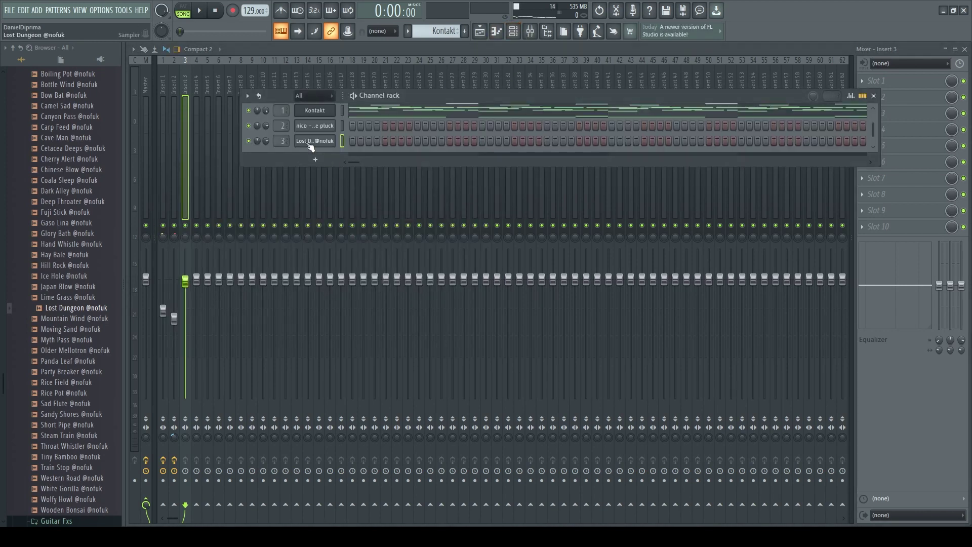
pyautogui.click(313, 140)
pyautogui.click(204, 153)
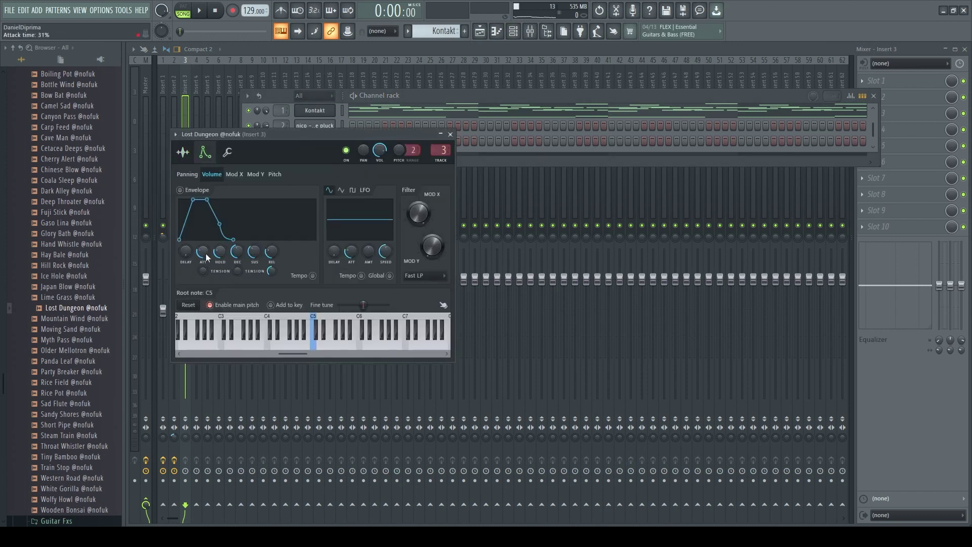
pyautogui.moveTo(204, 254); pyautogui.dragTo(205, 273)
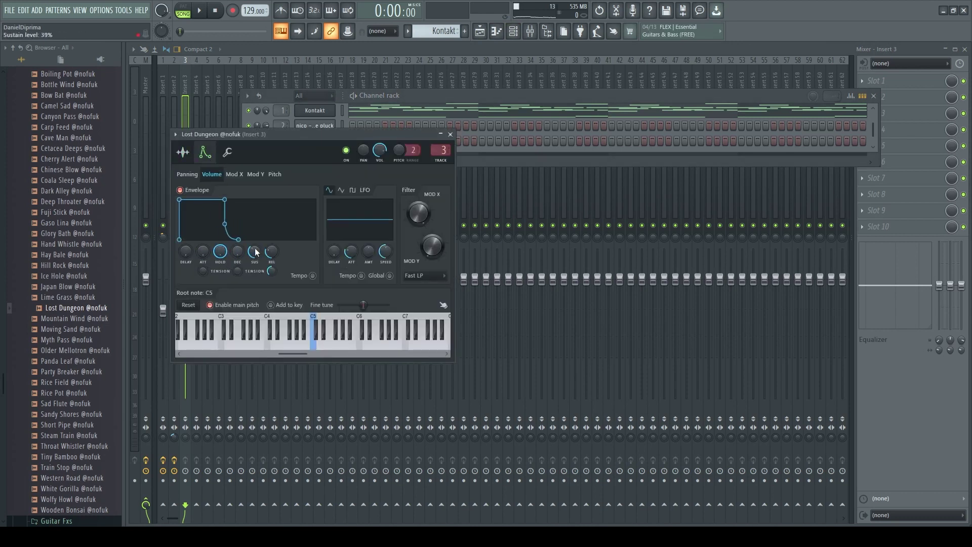
pyautogui.click(228, 152)
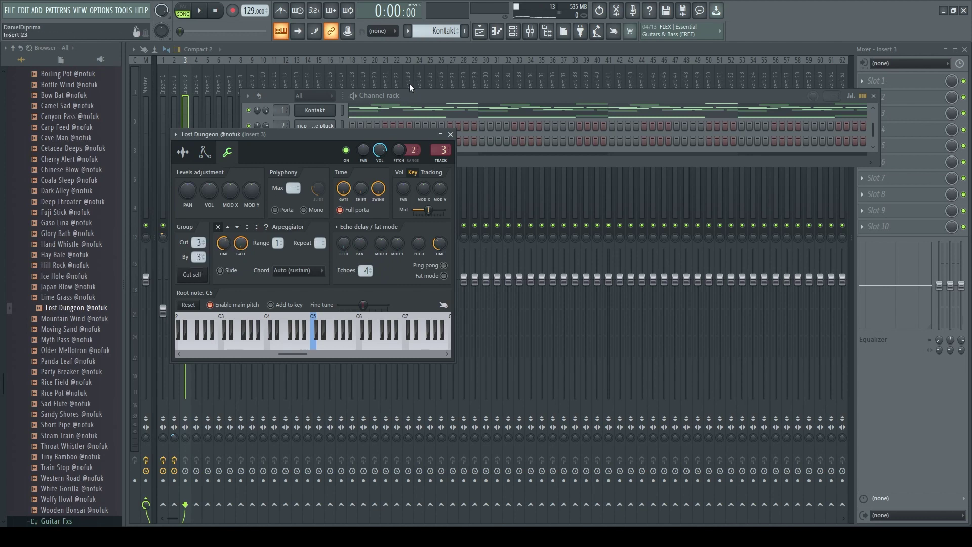
# Step: Draw a one-bar C#5 note at the start of bar 1 for the Lost Dungeon channel
pyautogui.click(405, 95)
pyautogui.press('F7')
pyautogui.scroll(-3, 236, 207)
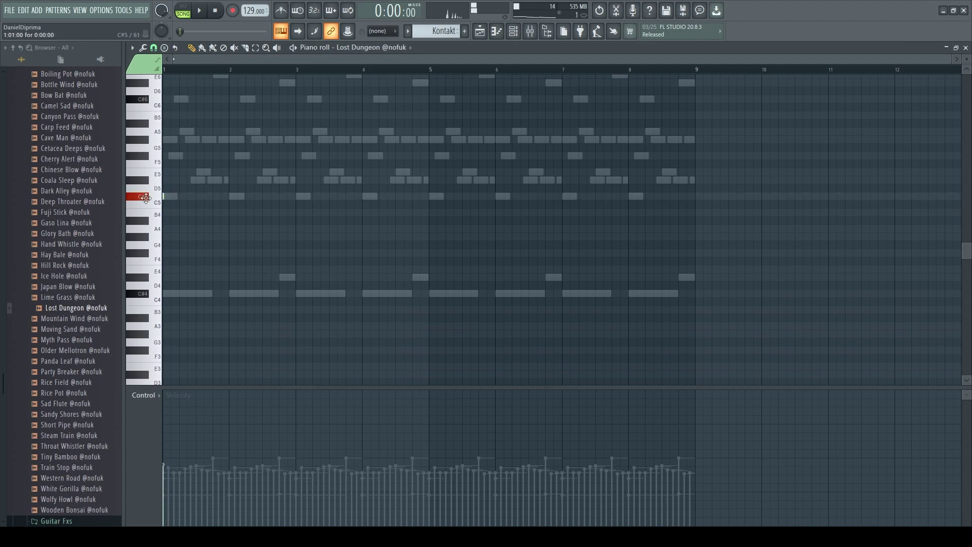
pyautogui.moveTo(146, 198); pyautogui.dragTo(150, 200)
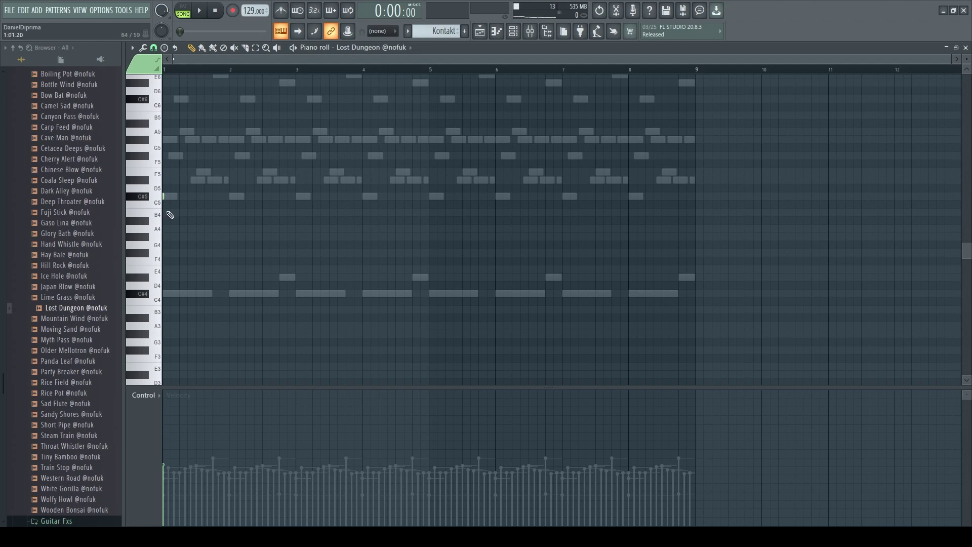
pyautogui.click(169, 197)
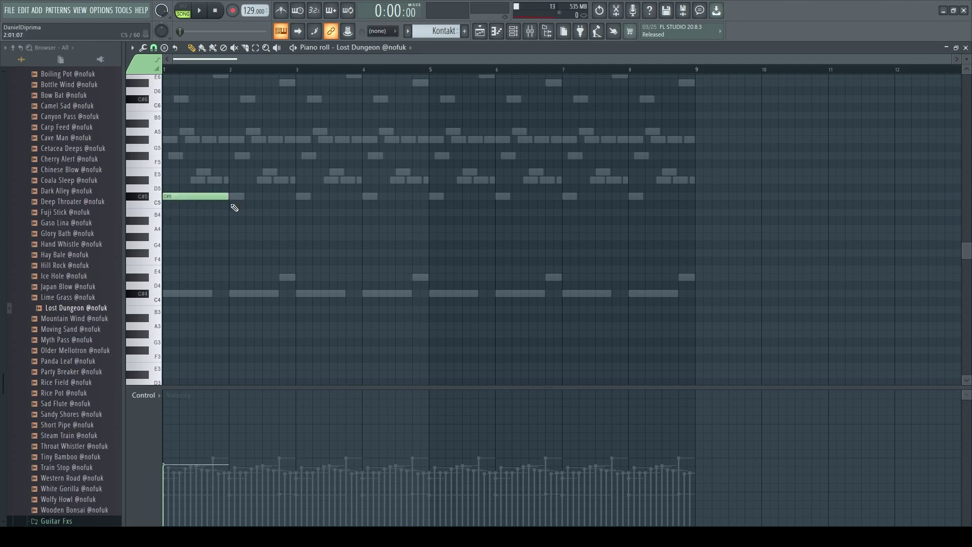
# Step: Play the song from the mixer and adjust the Insert 3 fader to fit the flute in
pyautogui.click(529, 38)
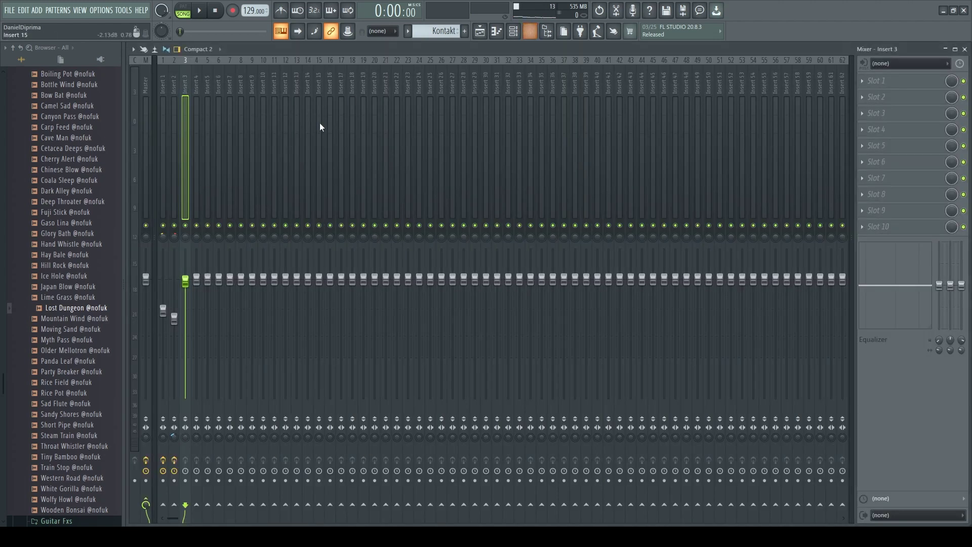
pyautogui.click(176, 237)
pyautogui.click(187, 238)
pyautogui.press('space')
pyautogui.press('space')
pyautogui.moveTo(185, 280); pyautogui.dragTo(185, 290)
pyautogui.press('space')
pyautogui.press('space')
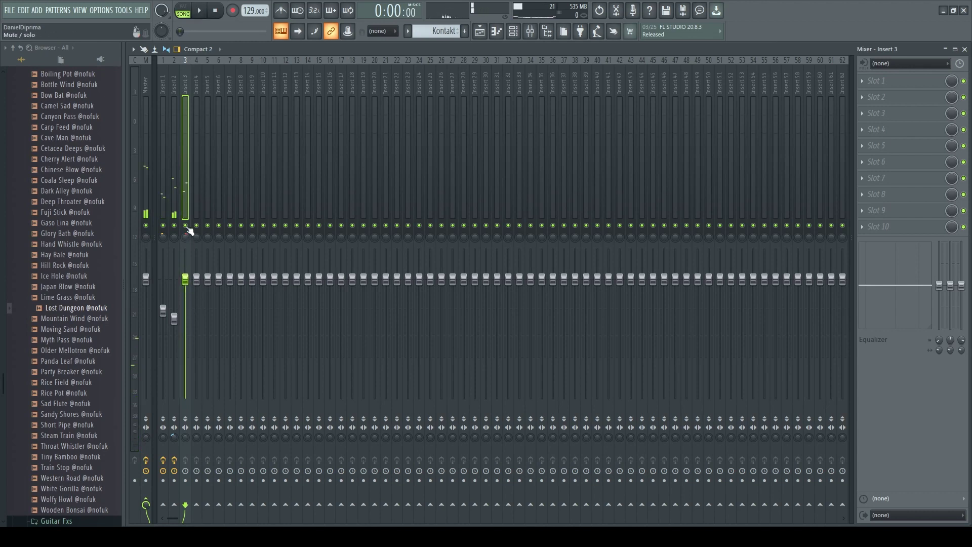
# Step: Solo Insert 3 and play the flute on its own
pyautogui.rightClick(186, 225)
pyautogui.rightClick(185, 225)
pyautogui.press('space')
pyautogui.press('space')
# Step: Load Fruity parametric EQ 2 in slot 1 of Insert 3 and high-pass band 1, moving its frequency into the low-mid range
pyautogui.click(867, 85)
pyautogui.click(657, 212)
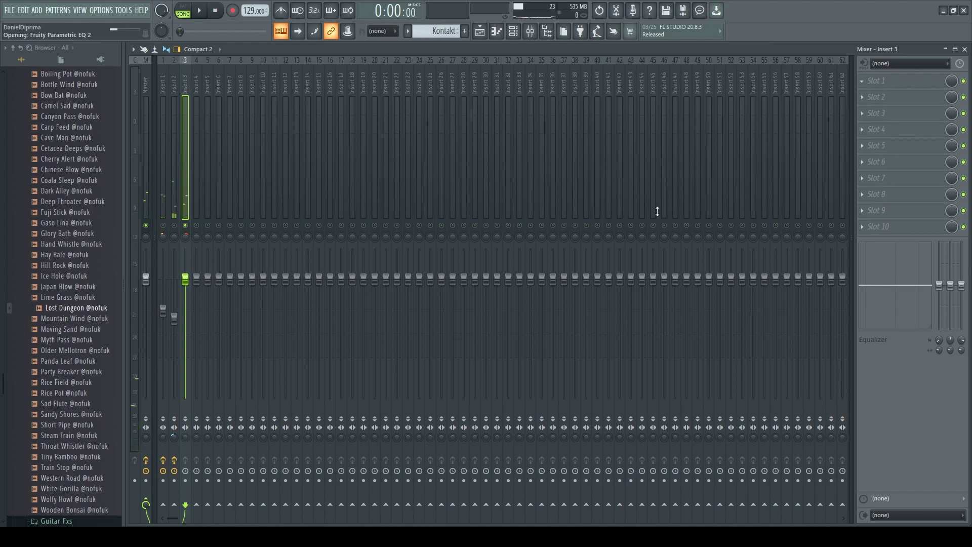
pyautogui.press('space')
pyautogui.moveTo(414, 109); pyautogui.dragTo(413, 122)
pyautogui.press('space')
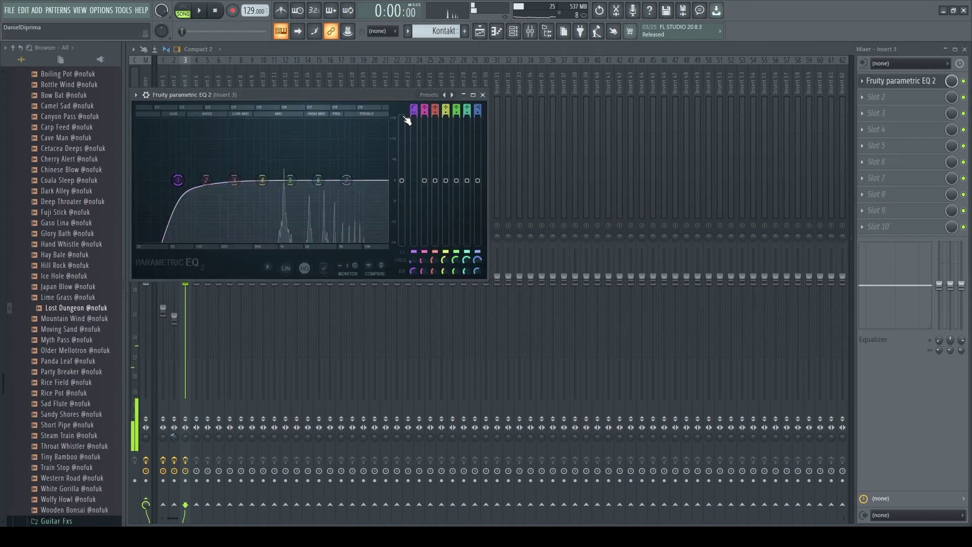
pyautogui.moveTo(179, 181); pyautogui.dragTo(241, 181)
pyautogui.press('space')
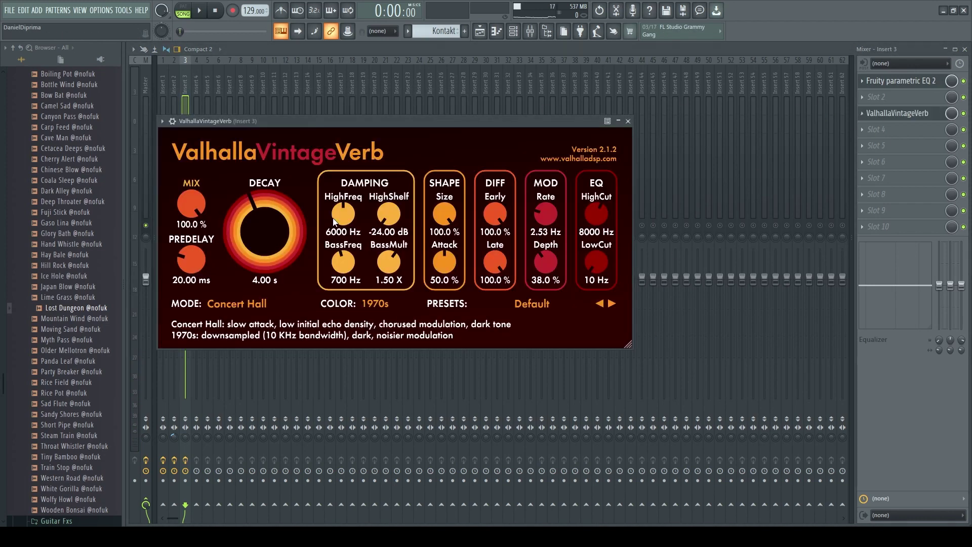
# Step: Set Insert 3's ValhallaVintageVerb to a 26.4% mix and 1.78 s decay, raise its low cut, and play the result
pyautogui.moveTo(191, 205); pyautogui.dragTo(207, 299)
pyautogui.moveTo(264, 230); pyautogui.dragTo(255, 304)
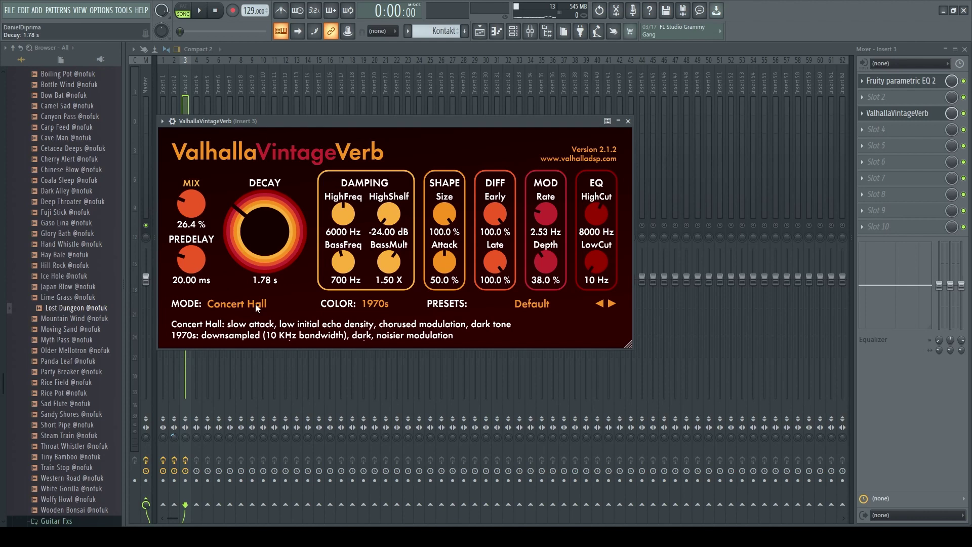
pyautogui.click(262, 211)
pyautogui.moveTo(594, 261); pyautogui.dragTo(597, 237)
pyautogui.scroll(-2, 196, 205)
pyautogui.press('space')
# Step: Close the reverb and load ValhallaDelay in slot 4 of Insert 3 with the TAPE-Eighth-note Ping Pong preset
pyautogui.press('Escape')
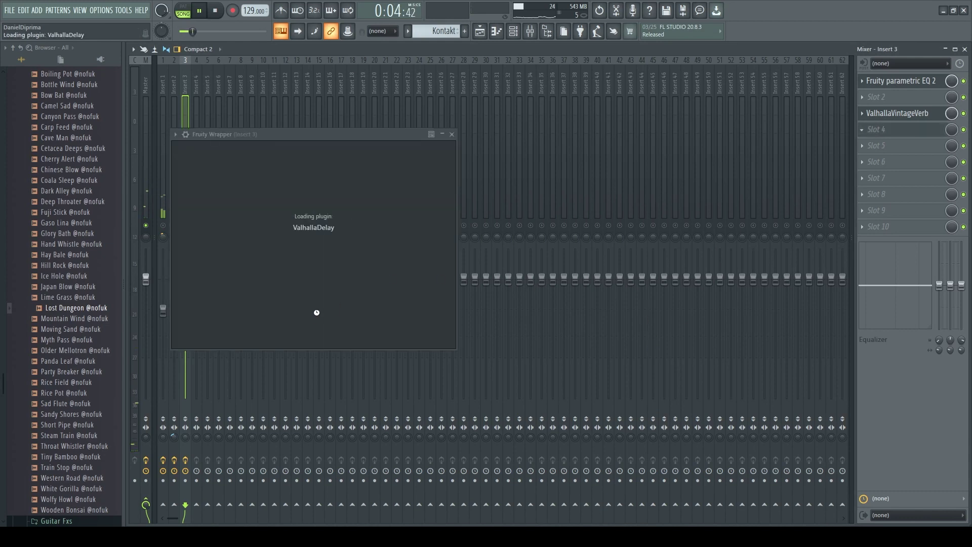
pyautogui.press('space')
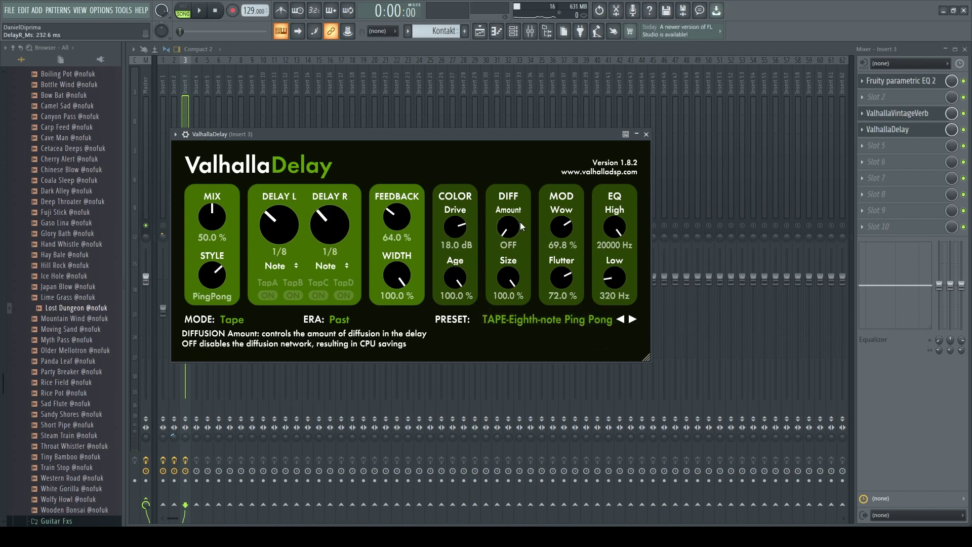
# Step: Set ValhallaDelay's wow and flutter to 0%, both delays to 1/4, mix to 13.2% and feedback to 16.8%, and play the result
pyautogui.moveTo(561, 227); pyautogui.dragTo(558, 326)
pyautogui.moveTo(559, 277); pyautogui.dragTo(554, 324)
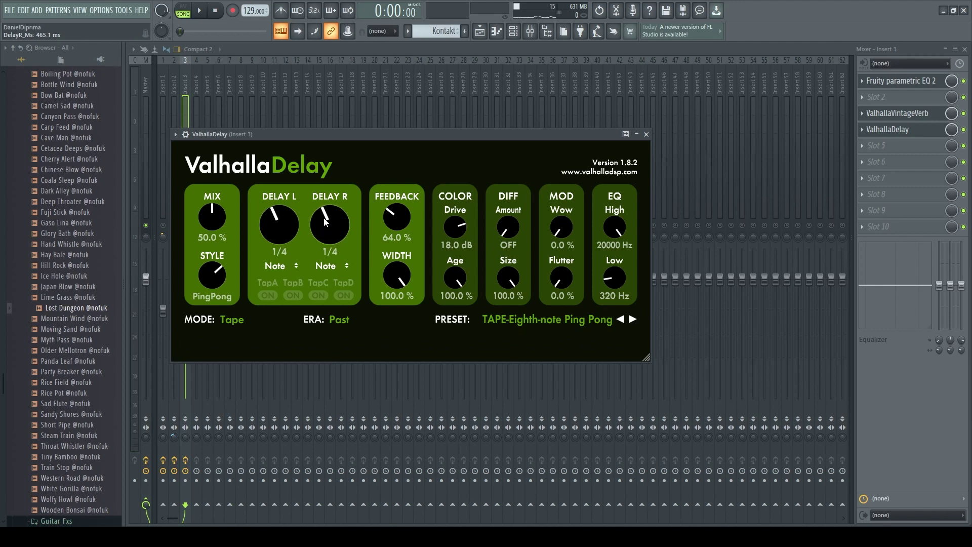
pyautogui.moveTo(214, 212); pyautogui.dragTo(215, 263)
pyautogui.moveTo(396, 216); pyautogui.dragTo(385, 236)
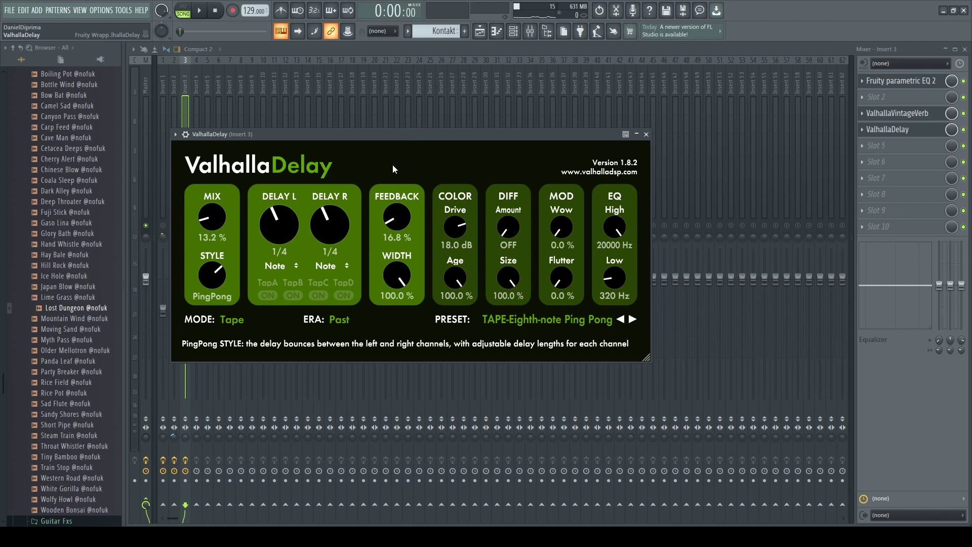
pyautogui.press('space')
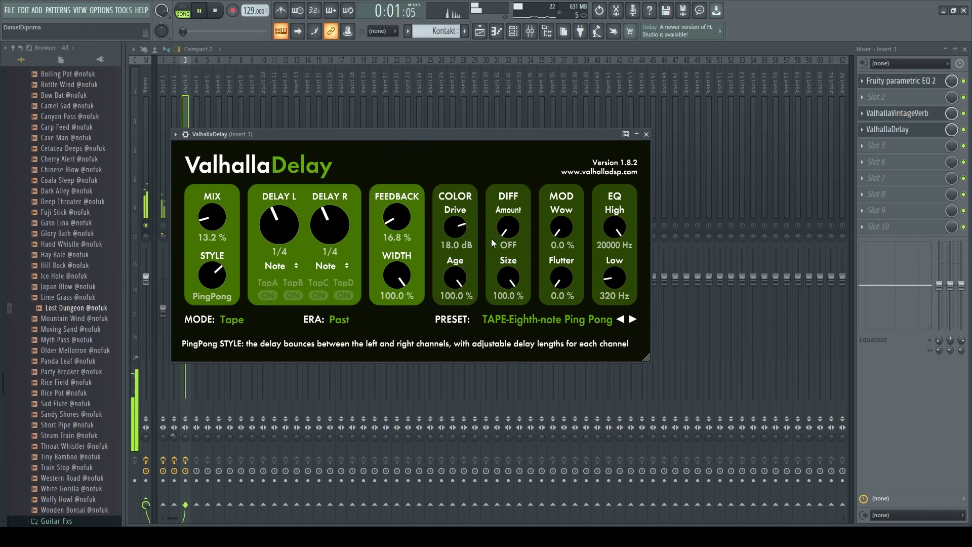
pyautogui.press('space')
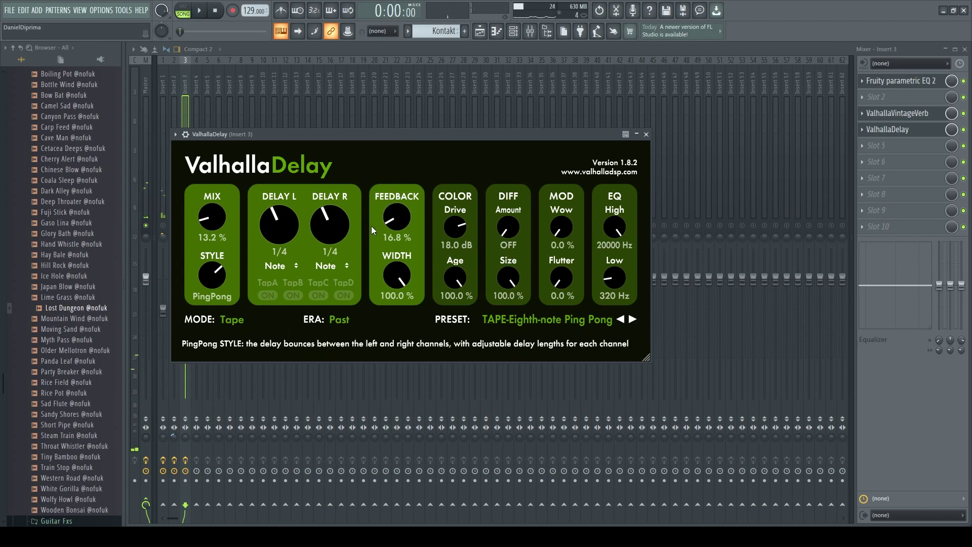
# Step: Trim ValhallaDelay's feedback, mix and slot level slightly, and set Insert 3's volume to 99% against the unsoloed loop
pyautogui.moveTo(397, 217); pyautogui.dragTo(396, 222)
pyautogui.moveTo(214, 214); pyautogui.dragTo(214, 217)
pyautogui.moveTo(952, 130); pyautogui.dragTo(951, 135)
pyautogui.press('space')
pyautogui.moveTo(187, 276); pyautogui.dragTo(187, 274)
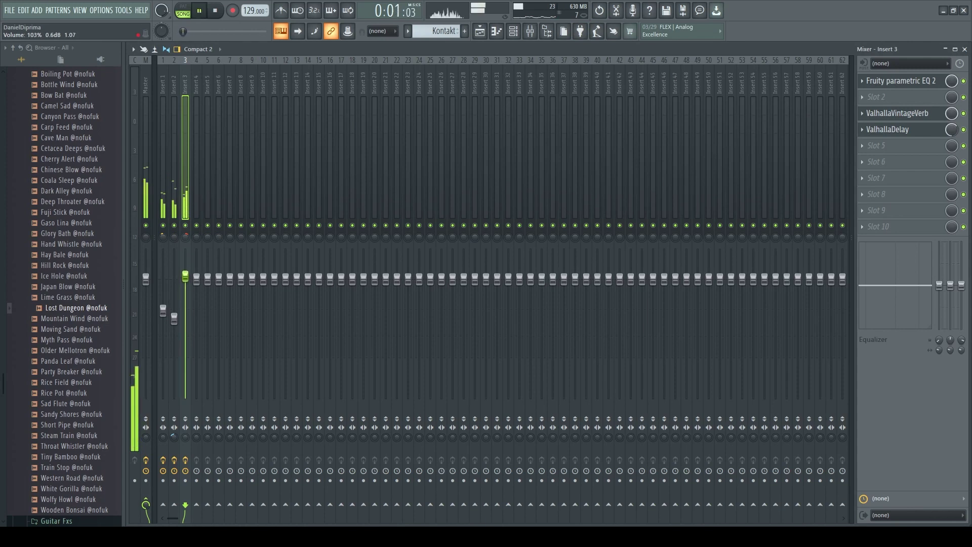
pyautogui.press('space')
pyautogui.moveTo(185, 276); pyautogui.dragTo(186, 279)
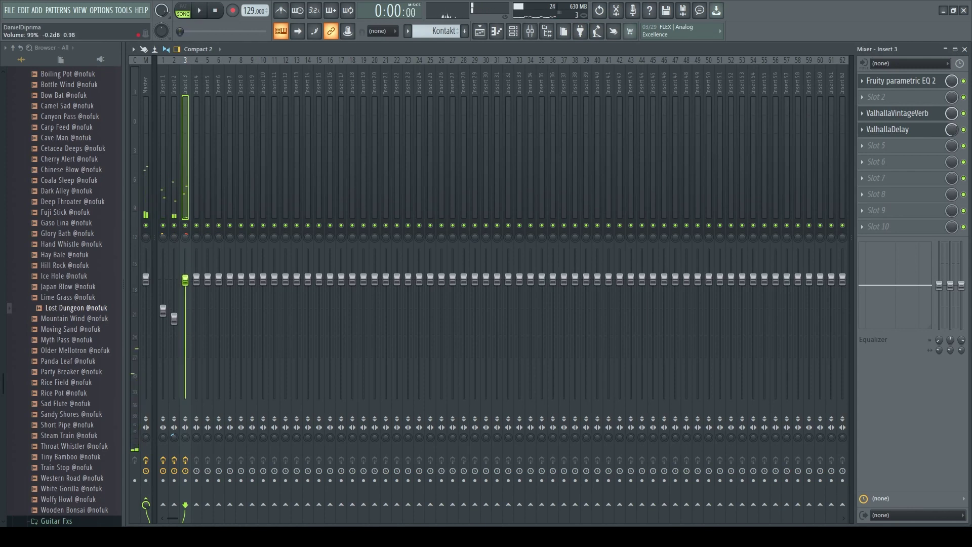
# Step: Solo Insert 3, try HalfTime in slot 6 at a 25% mix, and remove it from the slot
pyautogui.rightClick(185, 225)
pyautogui.click(328, 149)
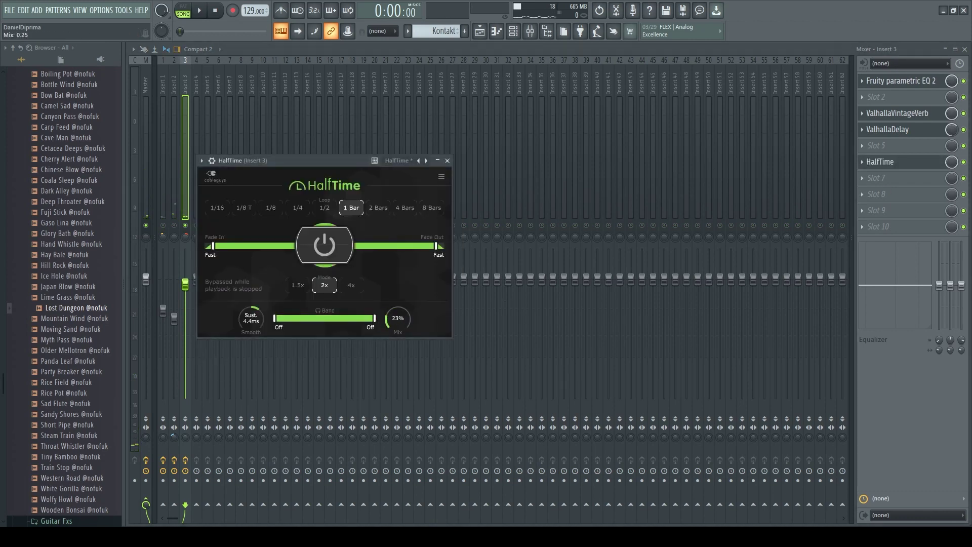
pyautogui.press('space')
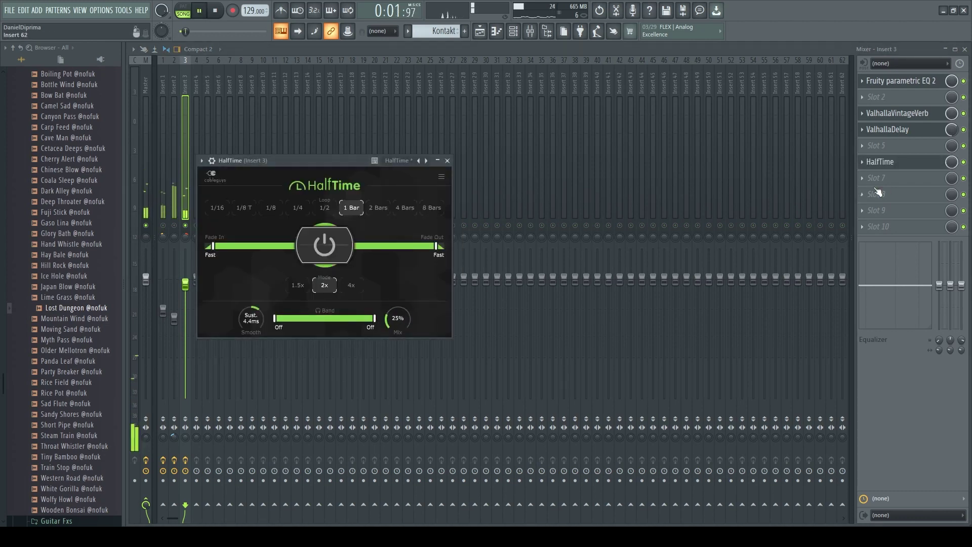
pyautogui.click(861, 164)
pyautogui.click(873, 187)
pyautogui.press('space')
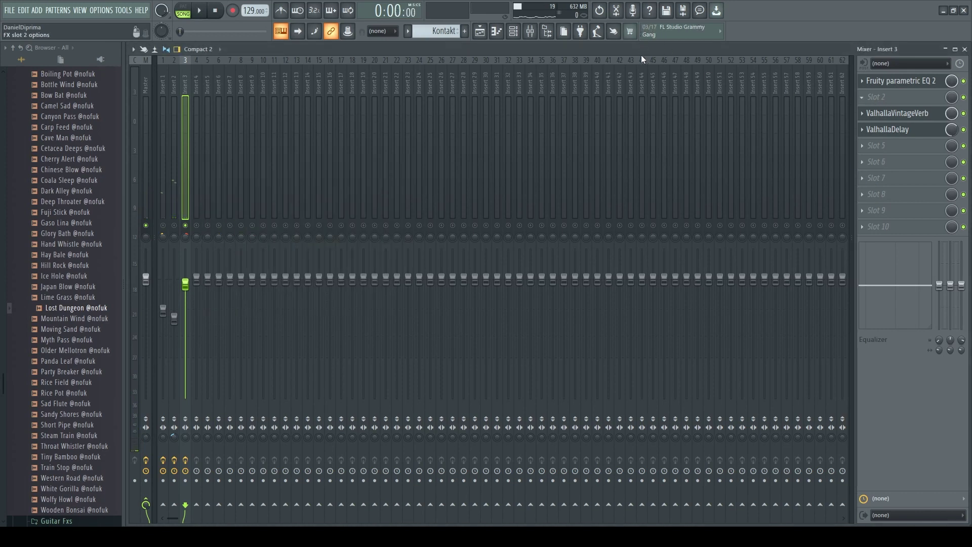
# Step: Try Little AlterBoy in slot 2 of Insert 3 with formant -1.9, and set the track volume to 101% while comparing with the full mix
pyautogui.click(438, 234)
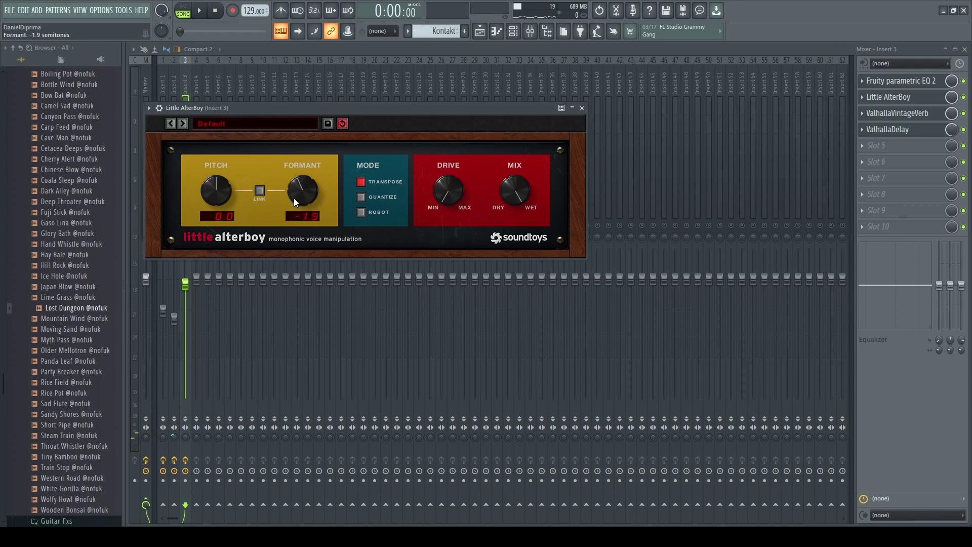
pyautogui.click(581, 107)
pyautogui.press('space')
pyautogui.rightClick(186, 225)
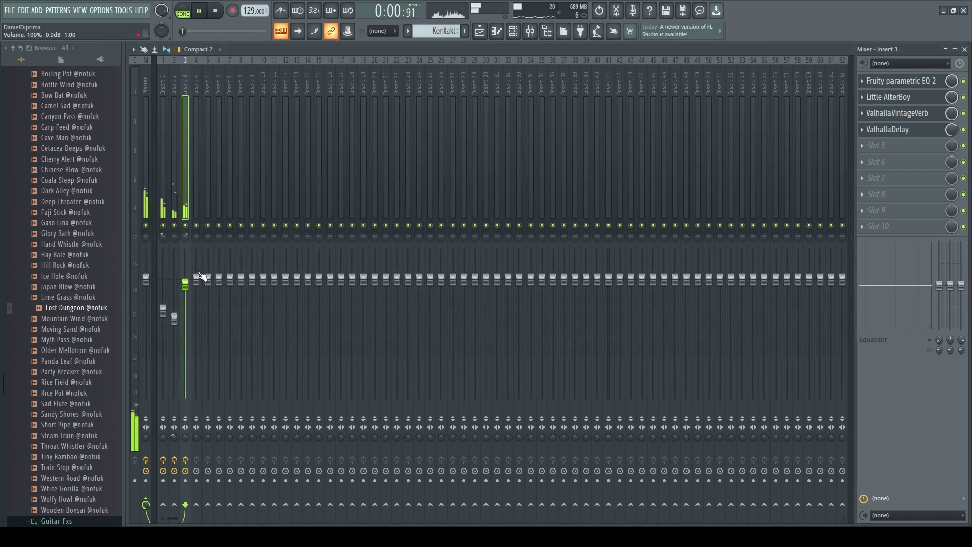
pyautogui.rightClick(185, 225)
pyautogui.moveTo(187, 283); pyautogui.dragTo(187, 277)
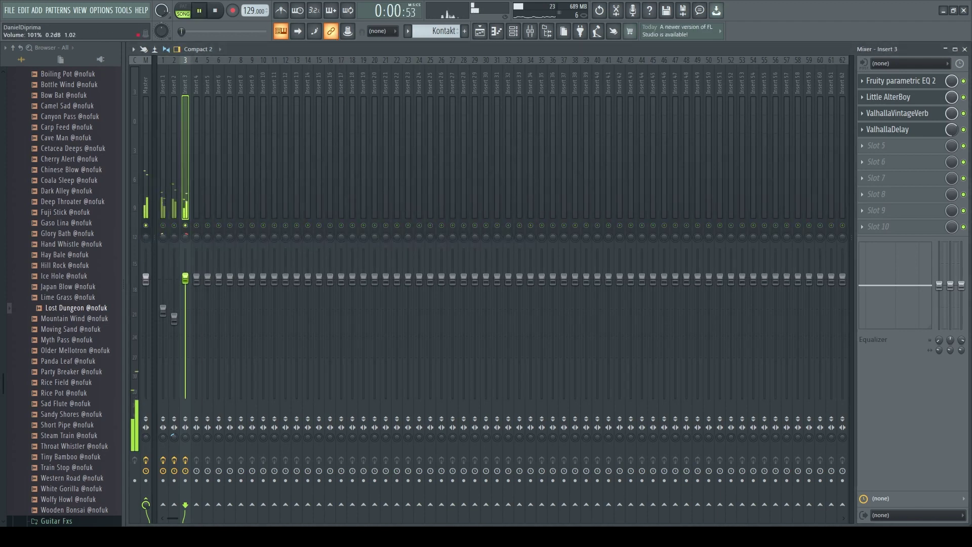
# Step: Set Little AlterBoy's formant on Insert 3 to about -1.0 and replay the soloed flute
pyautogui.click(887, 98)
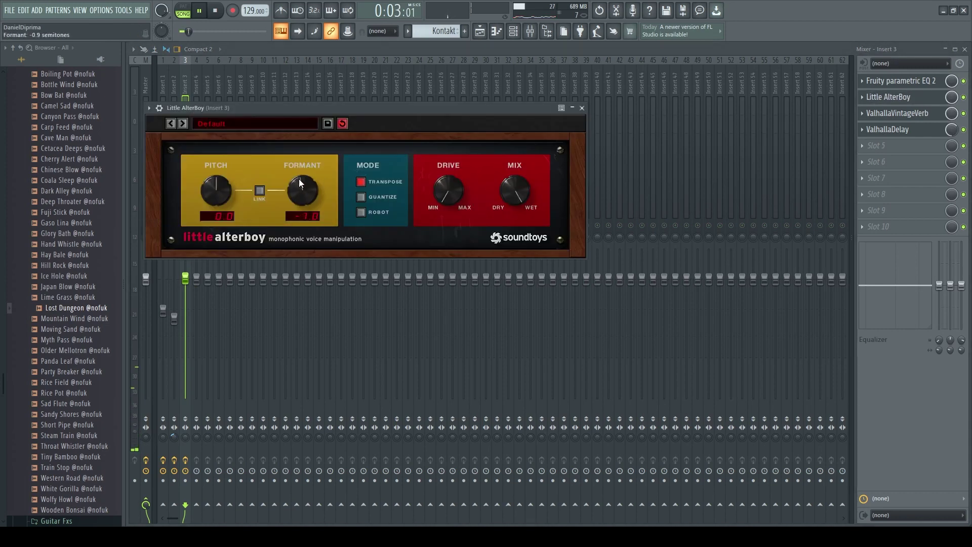
pyautogui.click(320, 101)
pyautogui.press('space')
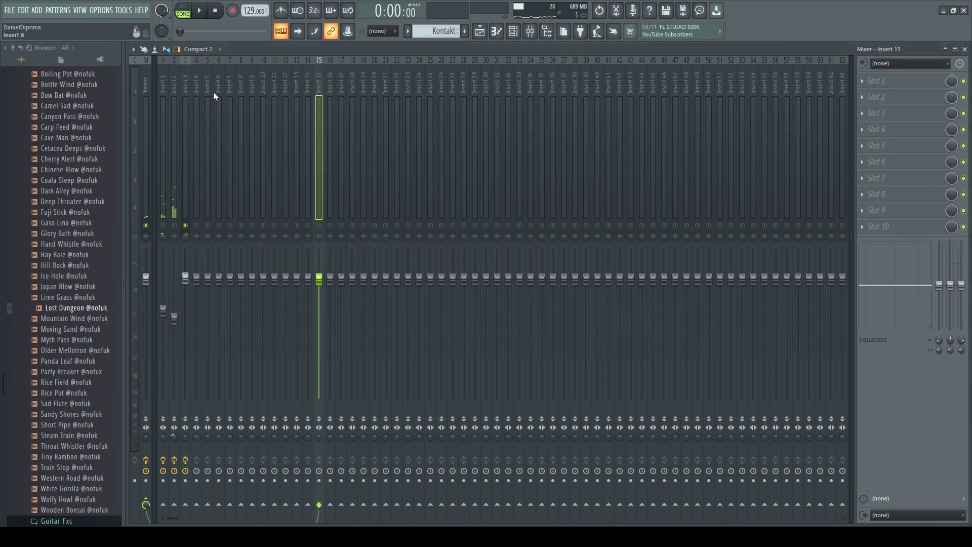
pyautogui.click(184, 81)
pyautogui.press('space')
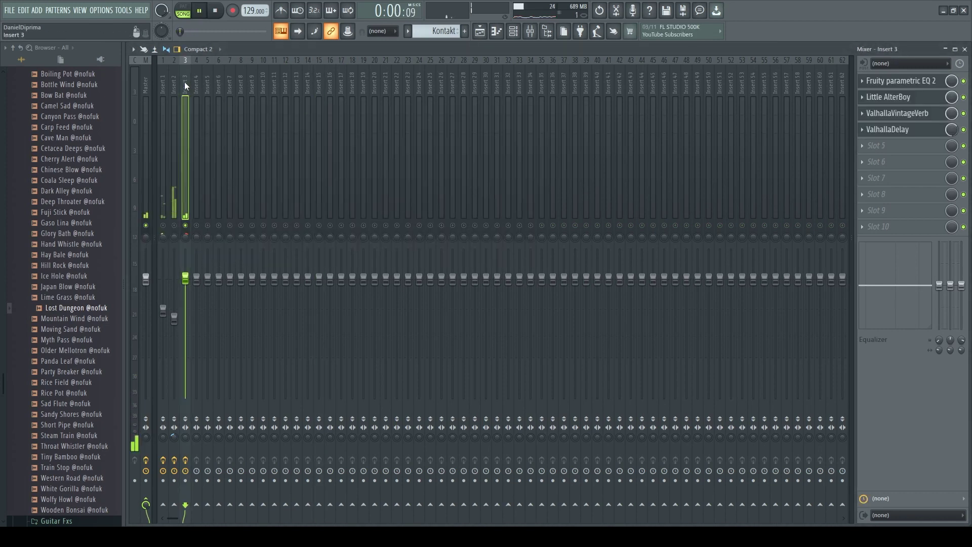
# Step: Link Little AlterBoy's pitch and formant at 0.0, and remove the plugin from slot 2 of Insert 3
pyautogui.click(910, 100)
pyautogui.press('space')
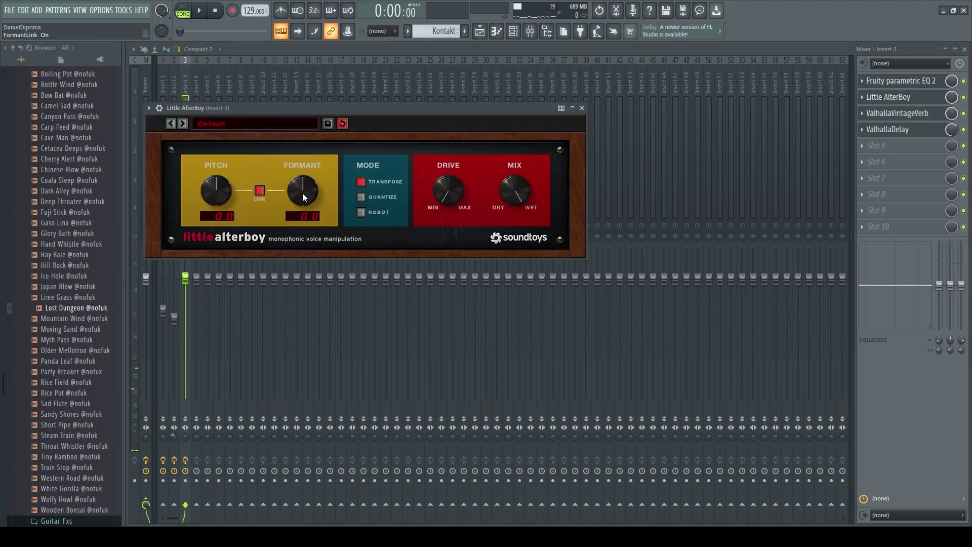
pyautogui.click(866, 101)
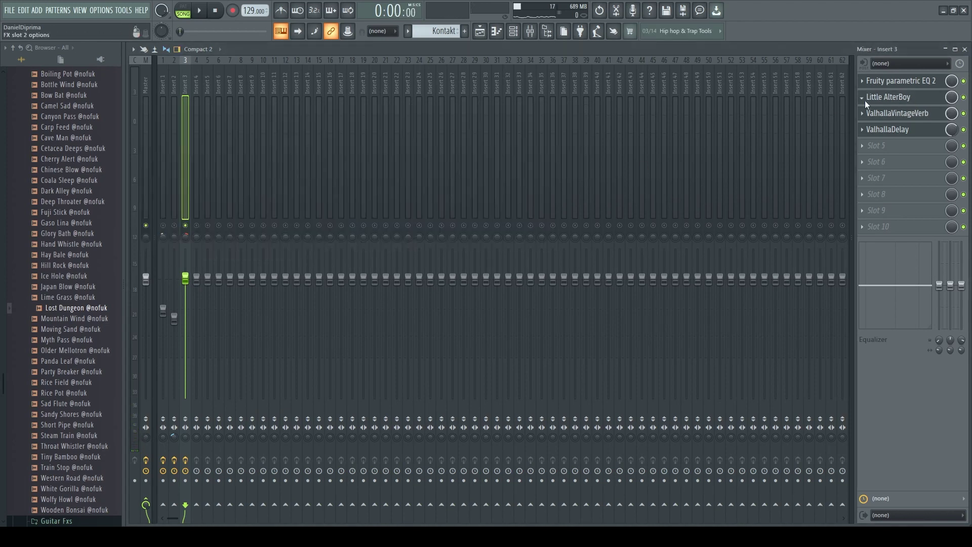
pyautogui.press('space')
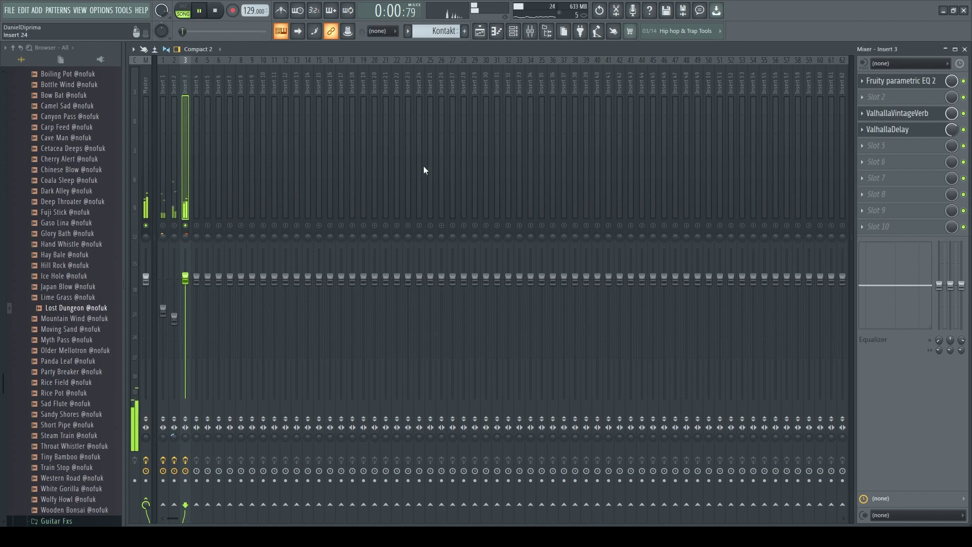
# Step: Lower the band 7 high shelf of Insert 3's Fruity parametric EQ 2 to about -4.7 dB around 4072 Hz during playback
pyautogui.click(891, 81)
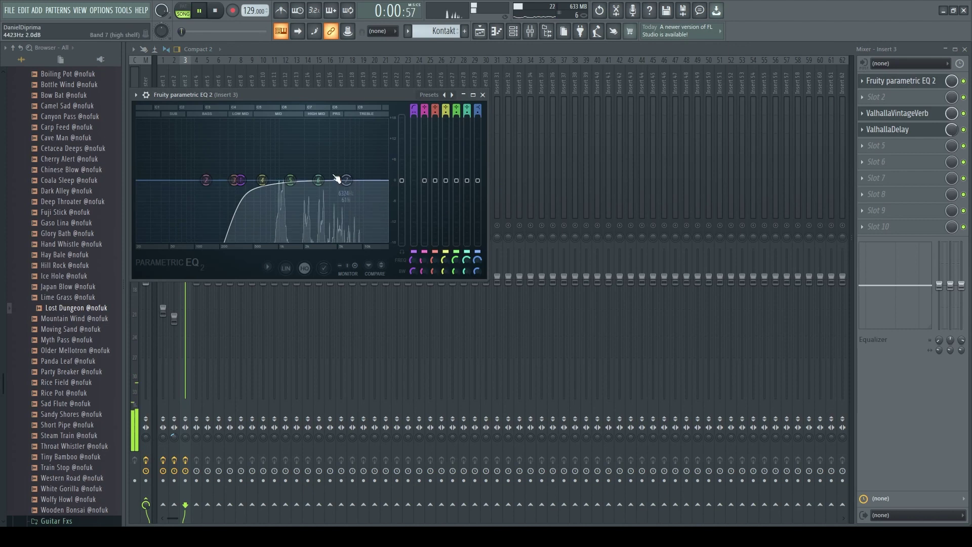
pyautogui.moveTo(346, 180); pyautogui.dragTo(335, 201)
pyautogui.press('space')
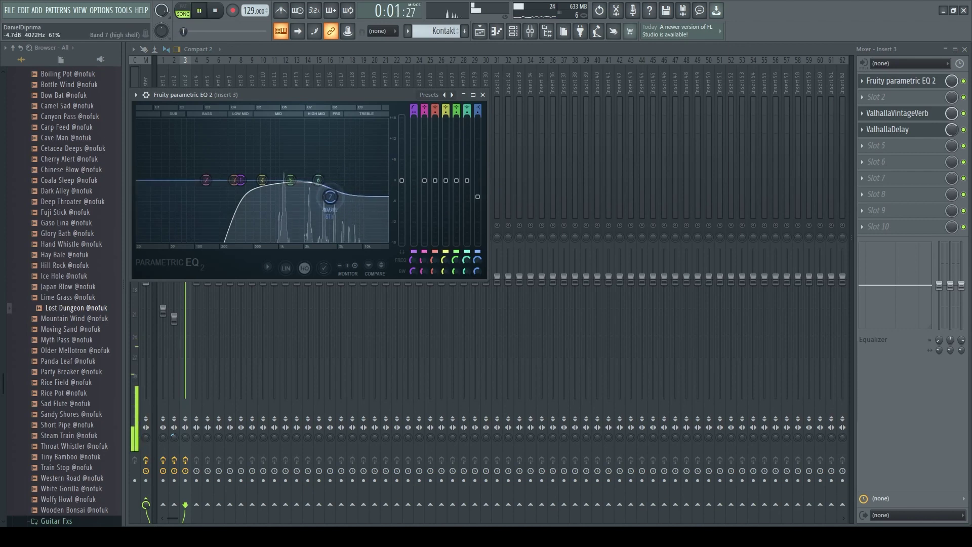
# Step: Load HalfTime in slot 6 of Insert 3 and set its mix to 10% while the flute plays
pyautogui.click(863, 162)
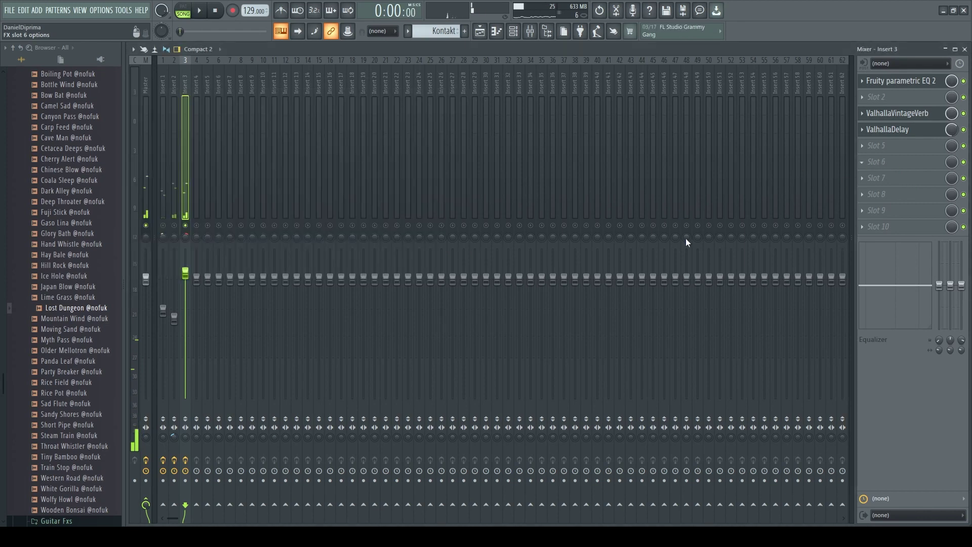
pyautogui.click(643, 46)
pyautogui.press('space')
pyautogui.moveTo(403, 321); pyautogui.dragTo(403, 398)
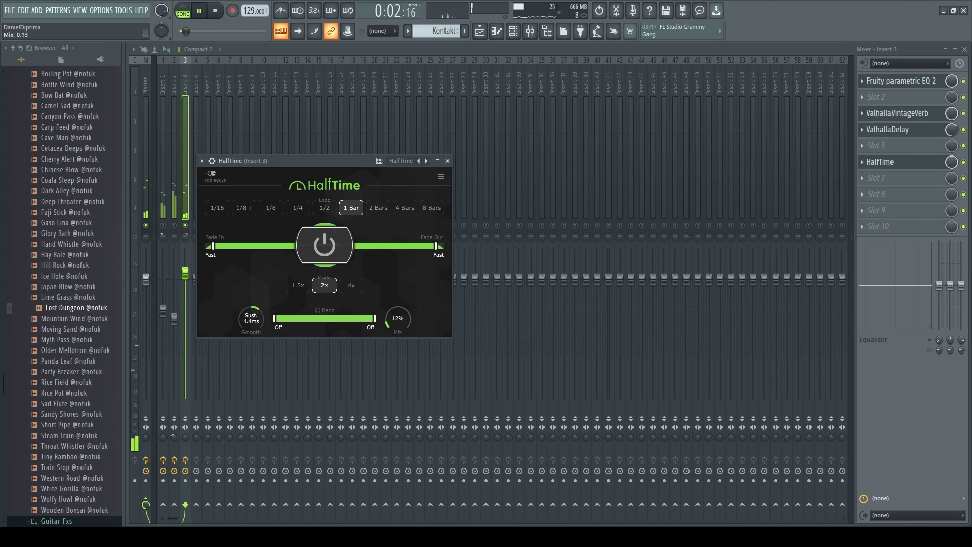
pyautogui.press('space')
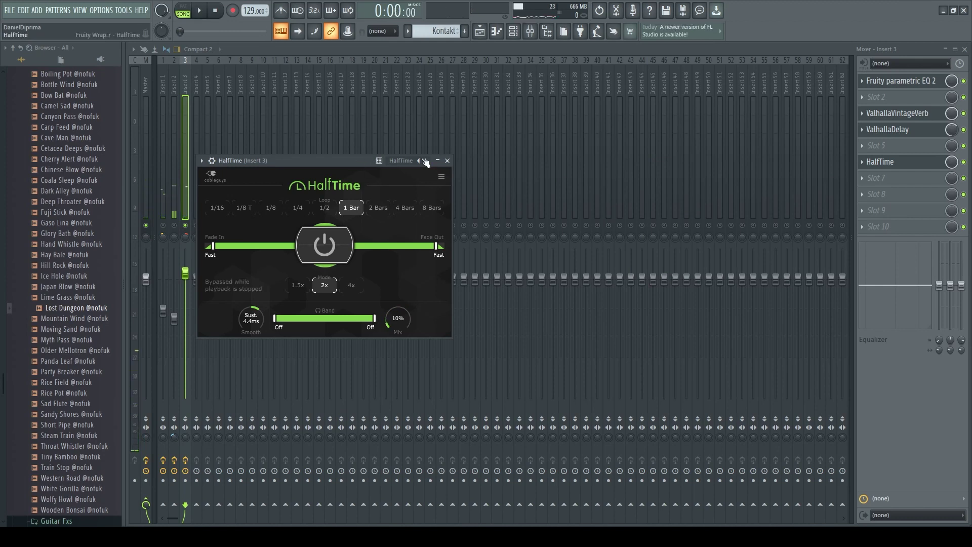
# Step: Close HalfTime, load Fruity parametric EQ 2 in slot 7 of Insert 3, and dip band 2 slightly toward the low mids
pyautogui.click(447, 160)
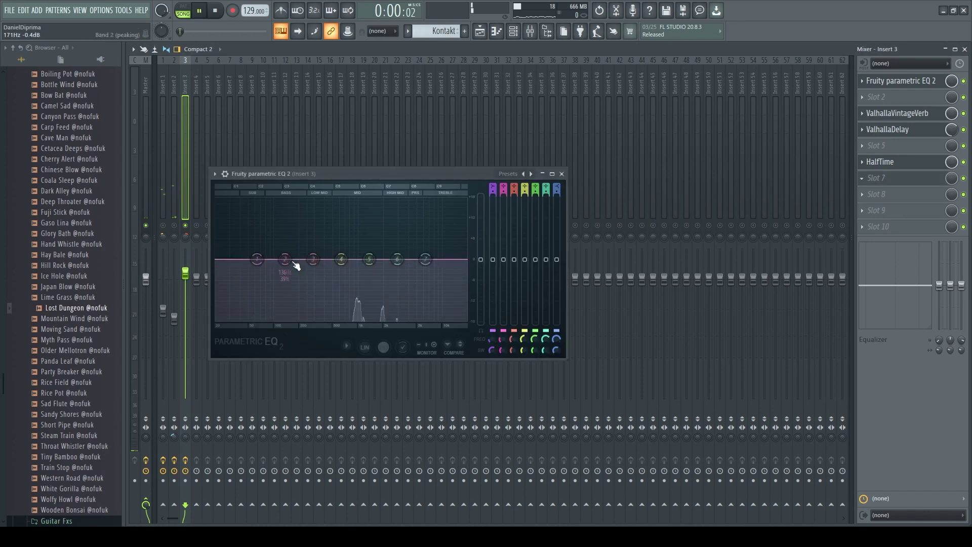
pyautogui.press('space')
pyautogui.moveTo(293, 265); pyautogui.dragTo(340, 275)
# Step: Load PanMan in slot 8 of Insert 3 with the 2 Bar Wide Slow MIDI preset, and lower its slot mix level to 51%
pyautogui.click(457, 49)
pyautogui.press('space')
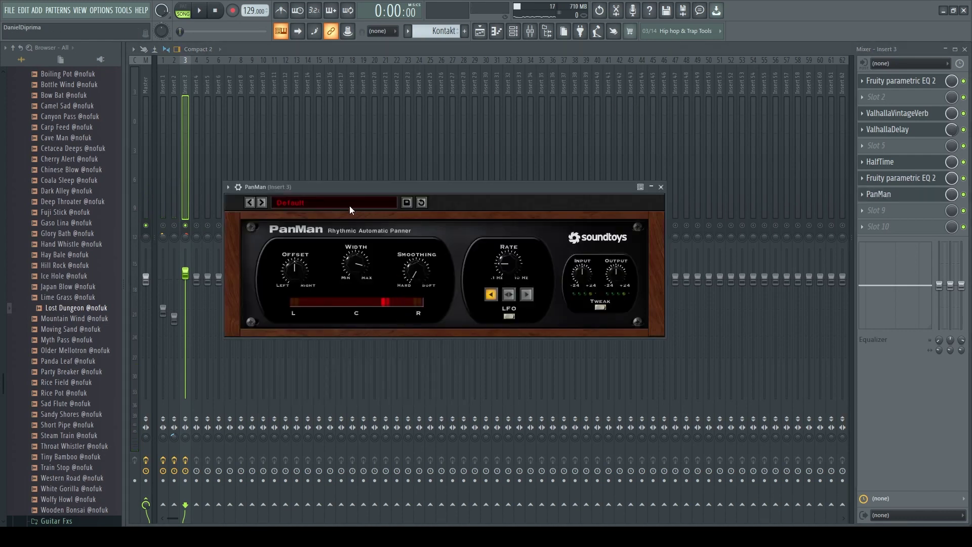
pyautogui.click(349, 204)
pyautogui.moveTo(323, 202)
pyautogui.click(431, 200)
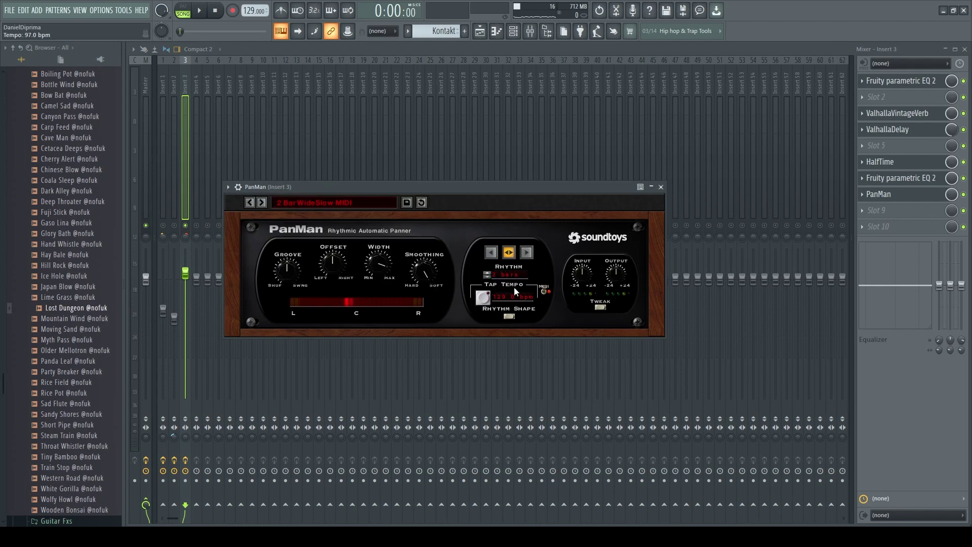
pyautogui.moveTo(952, 195); pyautogui.dragTo(952, 220)
pyautogui.press('space')
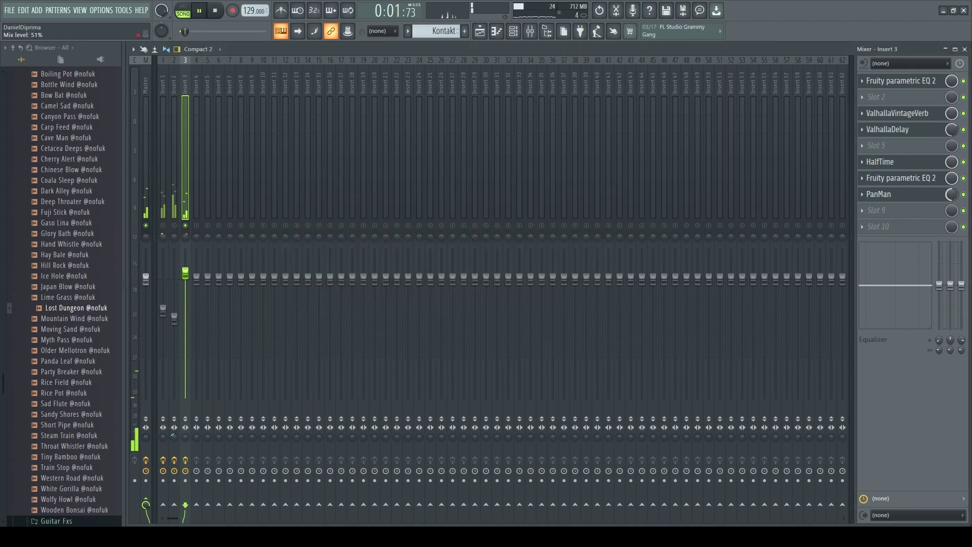
pyautogui.press('space')
# Step: Pan Insert 2 12% right, and unsolo Insert 3 to raise its volume well above the default level while the loop plays
pyautogui.click(174, 237)
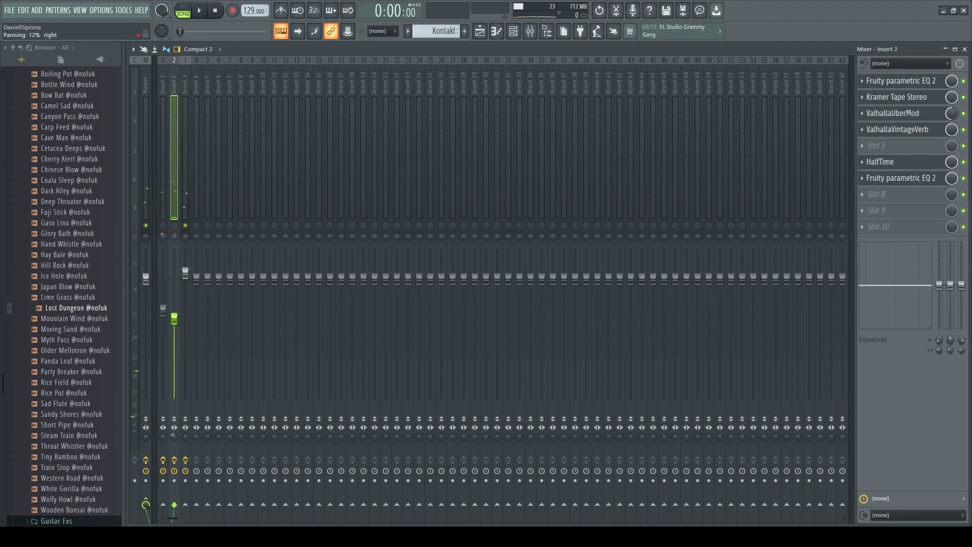
pyautogui.rightClick(184, 227)
pyautogui.press('space')
pyautogui.moveTo(186, 279); pyautogui.dragTo(186, 256)
pyautogui.press('space')
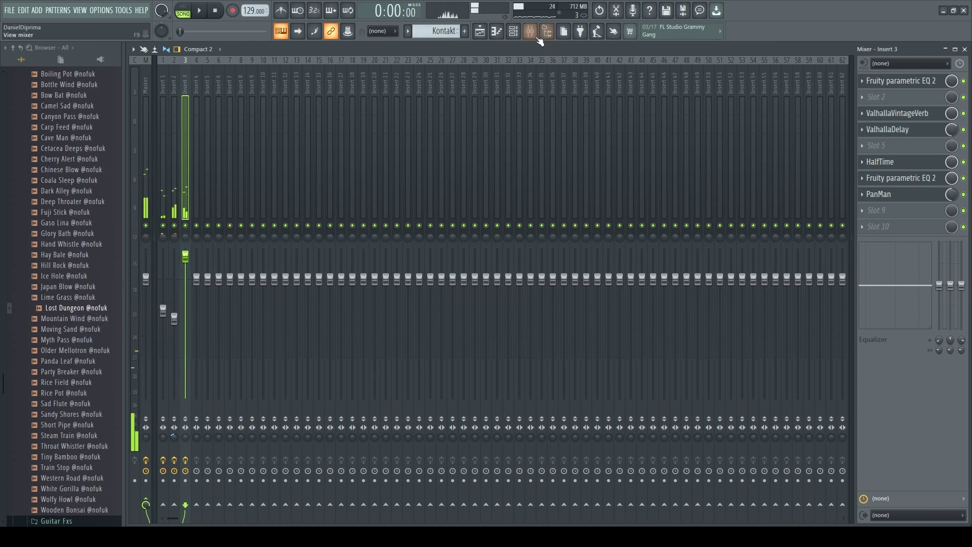
# Step: Open the Lost Dungeon channel's piano roll, lower its single note to B4, and play it with the loop
pyautogui.click(513, 31)
pyautogui.click(373, 143)
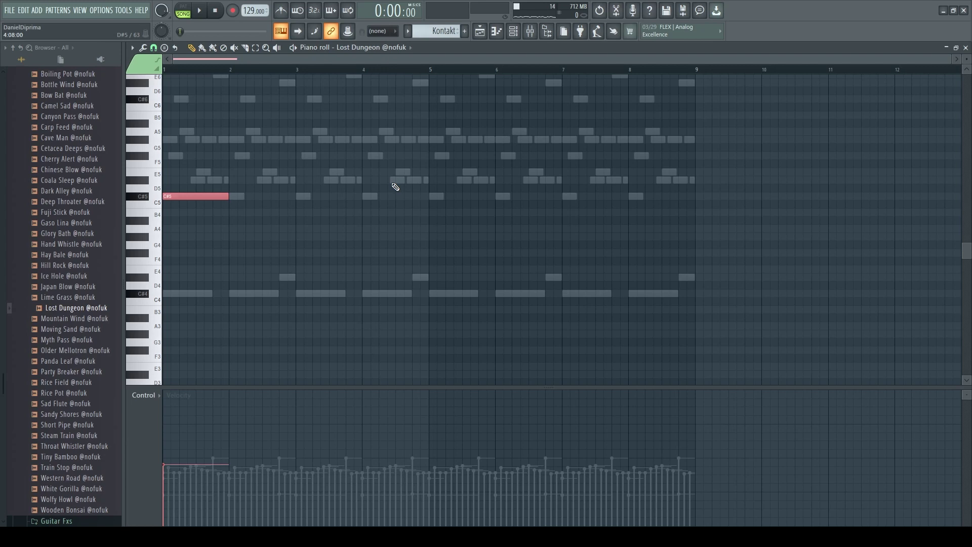
pyautogui.press('Down')
pyautogui.press('Down')
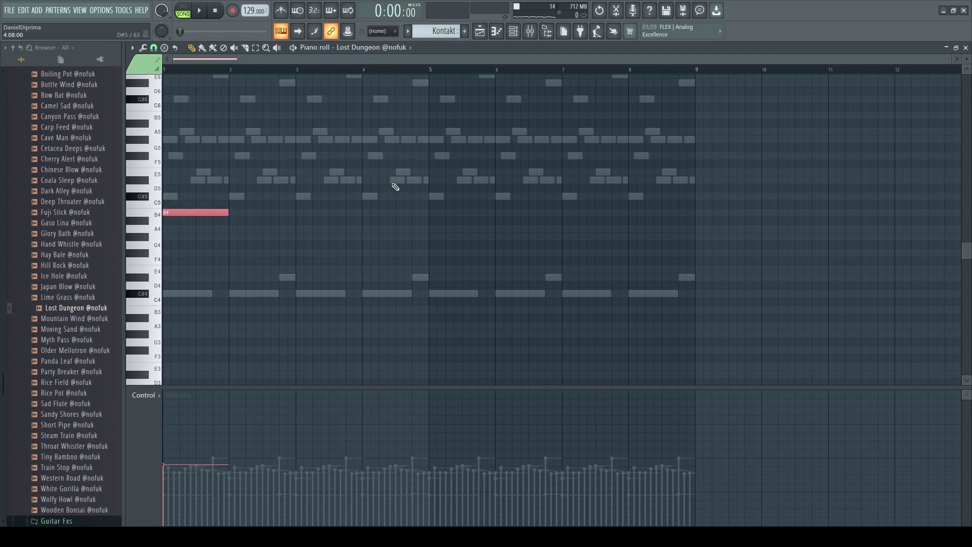
pyautogui.press('Up')
pyautogui.press('Up')
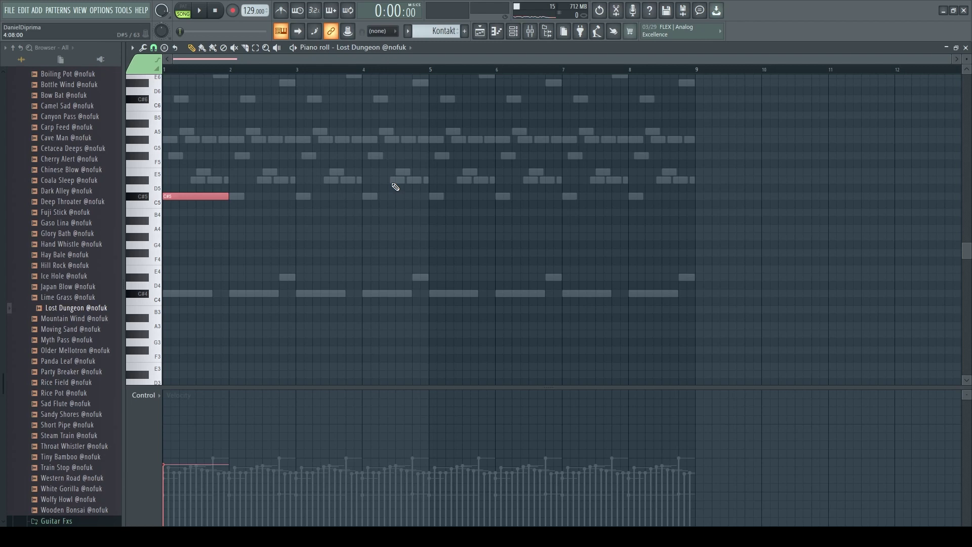
pyautogui.press('Down')
pyautogui.press('Down')
pyautogui.press('space')
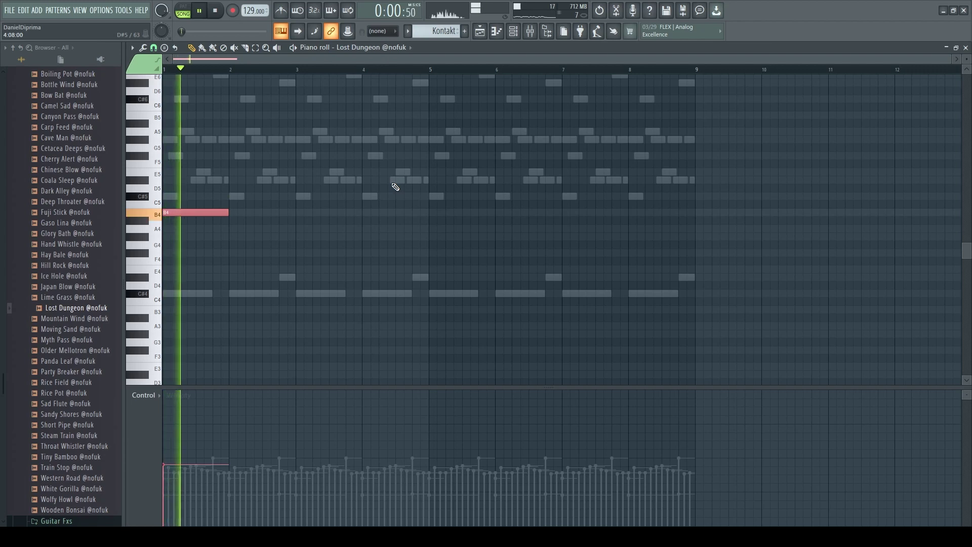
# Step: Lower the Lost Dungeon note three semitones to G#4 and replay the loop from the start
pyautogui.press('Down')
pyautogui.press('Down')
pyautogui.press('Down')
pyautogui.press('space')
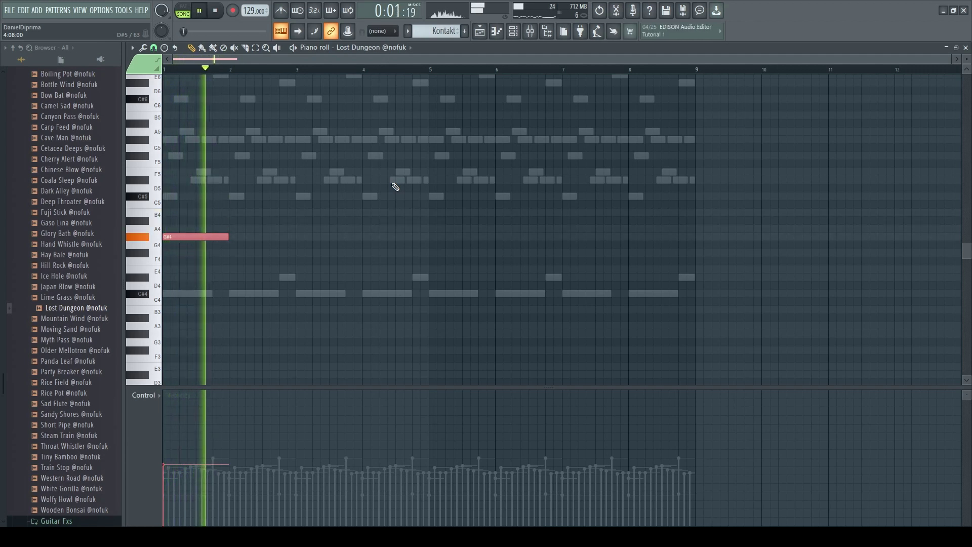
pyautogui.press('space')
pyautogui.press('space')
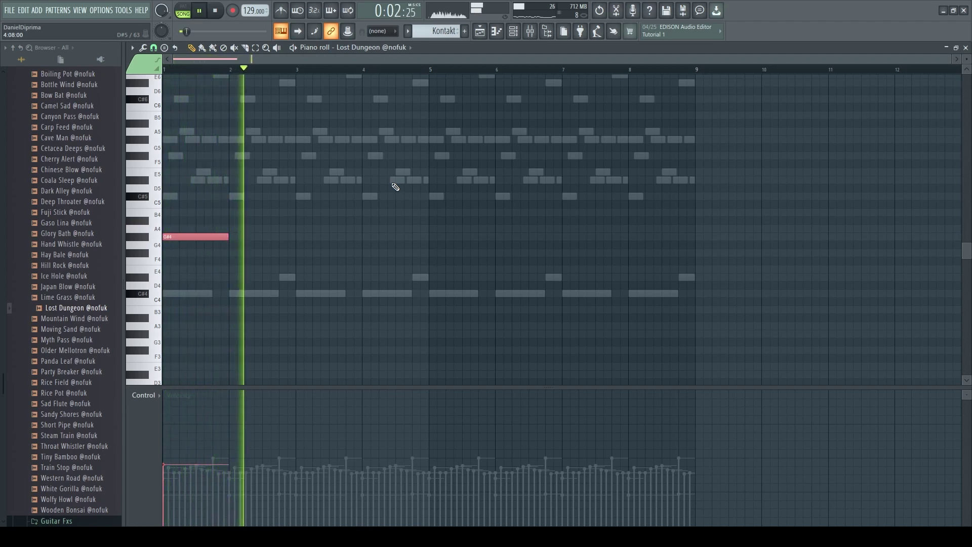
# Step: Add a second one-bar G#4 note at the start of bar 3 and play the loop
pyautogui.click(299, 237)
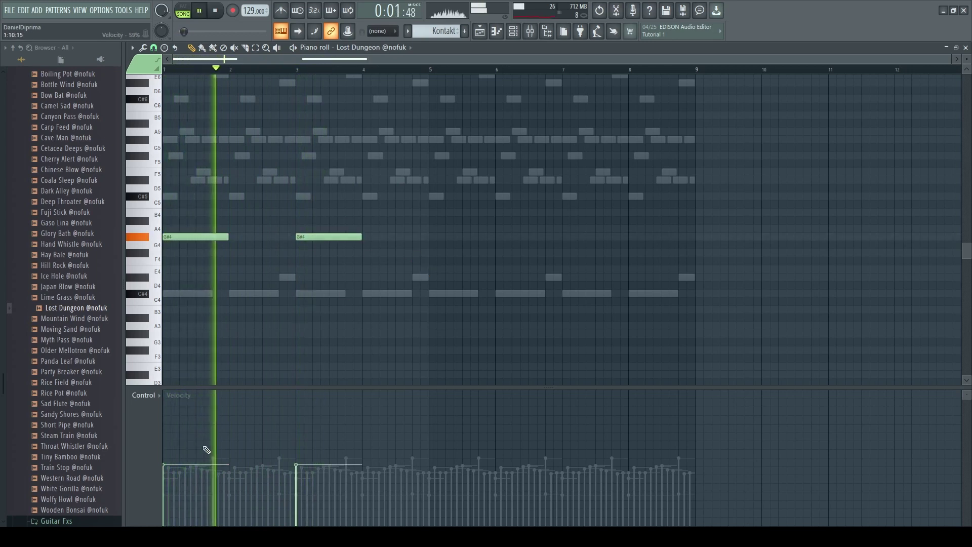
pyautogui.press('space')
# Step: Audition Mountain Wind, Moving Sand and Myth Pass, replace the Lost Dungeon sample with Myth Pass, and check its channel settings
pyautogui.click(82, 319)
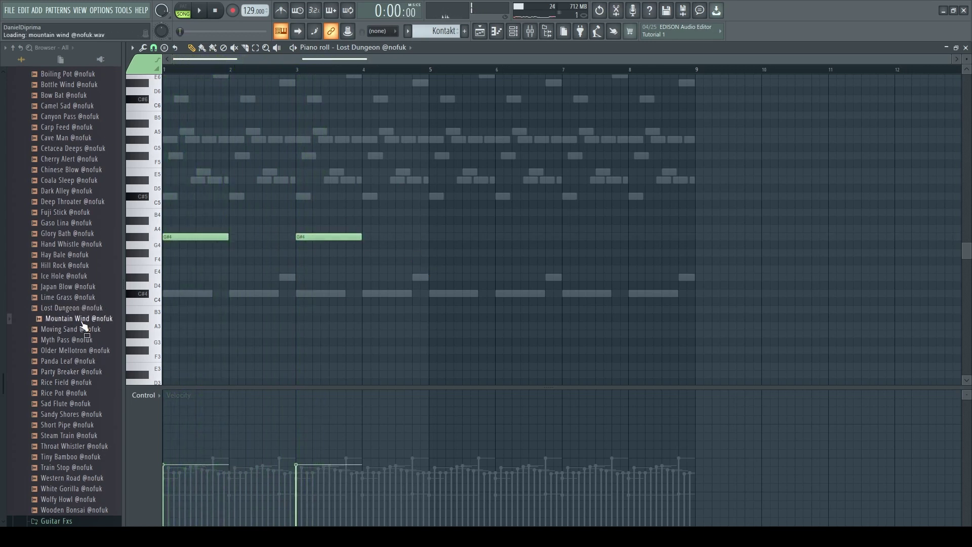
pyautogui.click(81, 330)
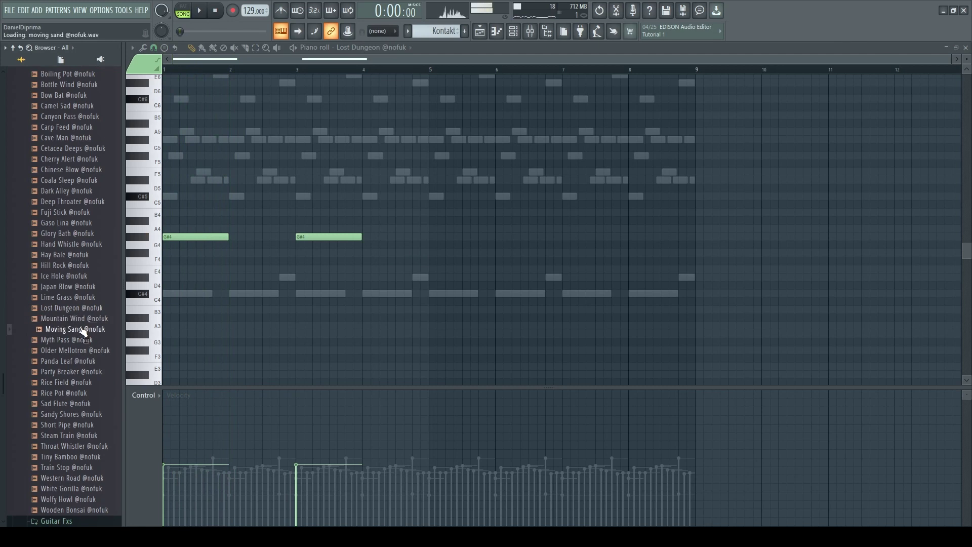
pyautogui.click(76, 340)
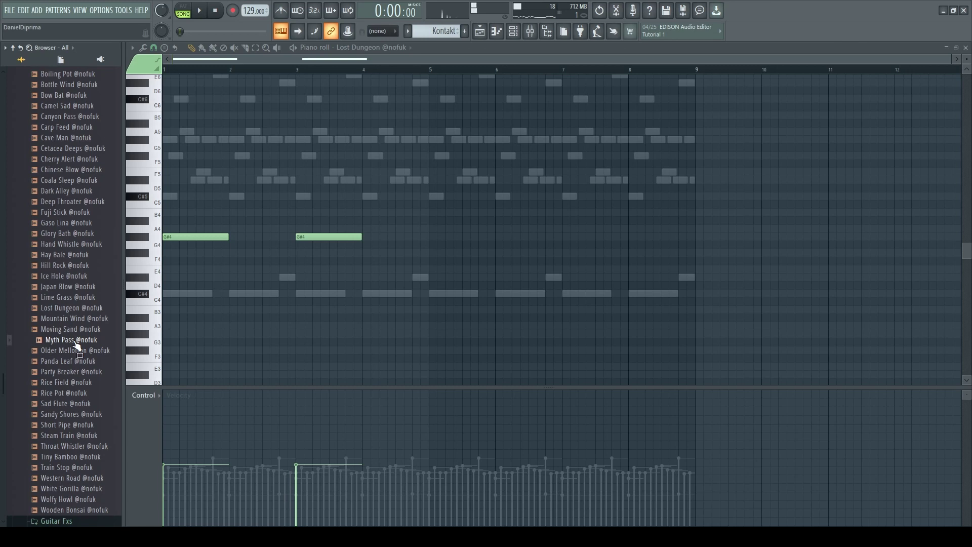
pyautogui.click(514, 32)
pyautogui.moveTo(73, 341); pyautogui.dragTo(304, 143)
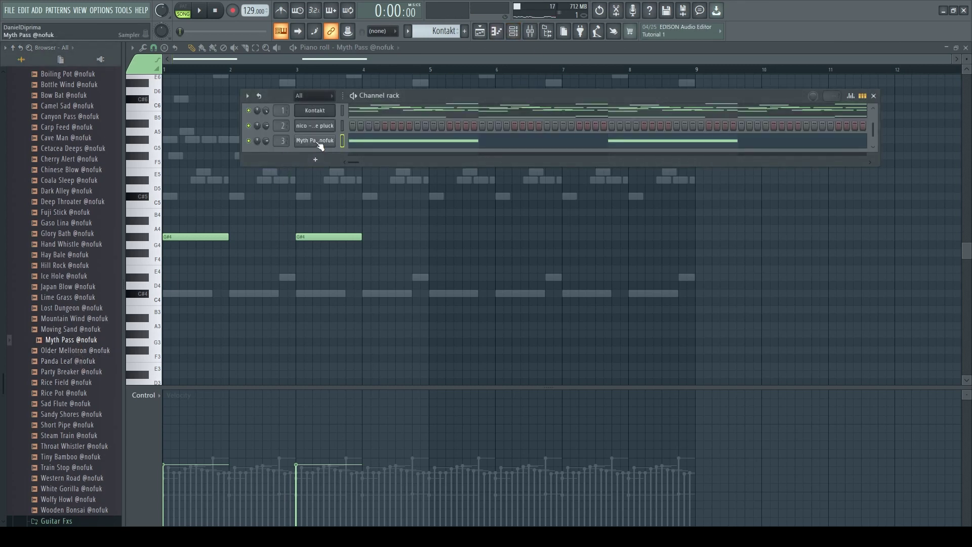
pyautogui.click(317, 141)
pyautogui.click(183, 151)
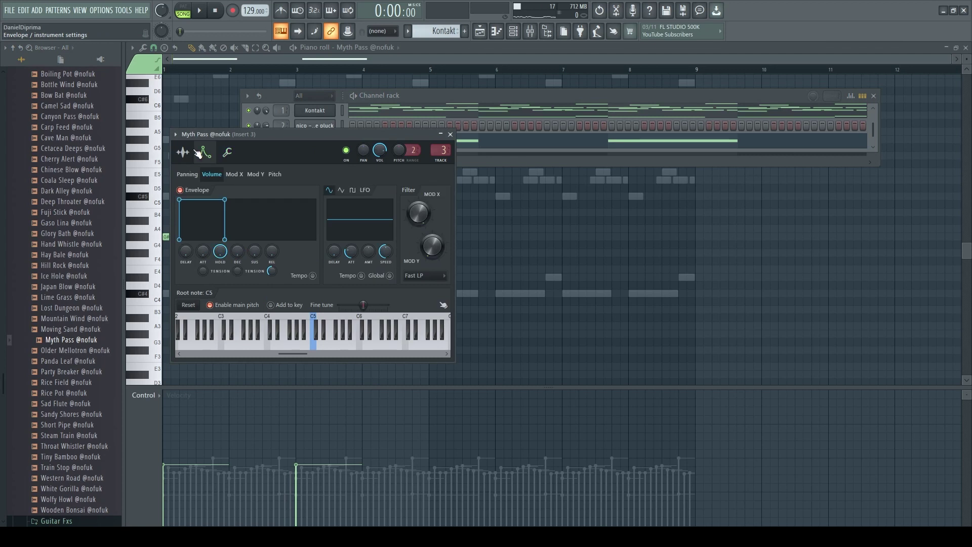
pyautogui.click(311, 373)
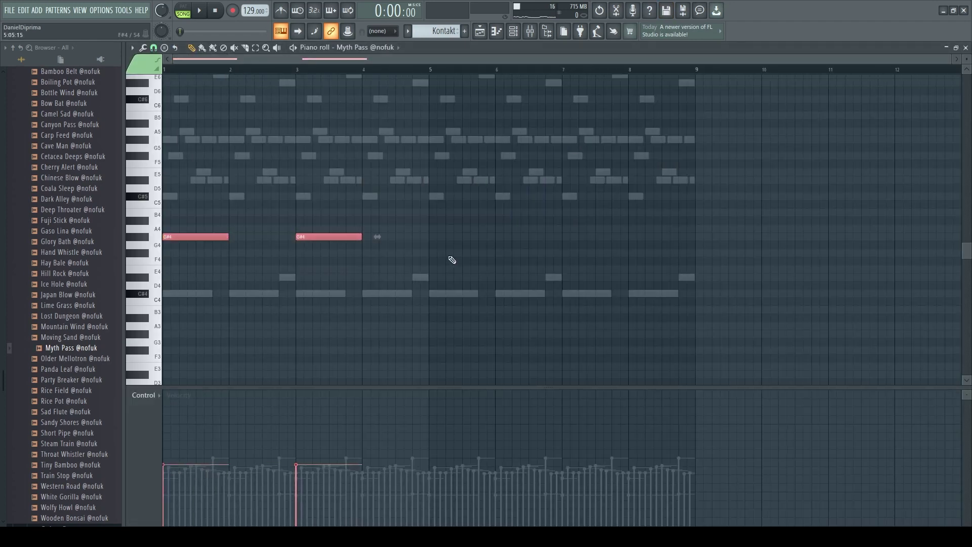
# Step: Raise both flute notes five semitones to C#5, increase their velocities, and play them with the loop
pyautogui.hotkey('shift', 'Up')
pyautogui.hotkey('shift', 'Up')
pyautogui.hotkey('shift', 'Up')
pyautogui.hotkey('shift', 'Up')
pyautogui.hotkey('shift', 'Up')
pyautogui.press('space')
pyautogui.press('space')
pyautogui.moveTo(194, 451); pyautogui.dragTo(297, 411)
pyautogui.press('space')
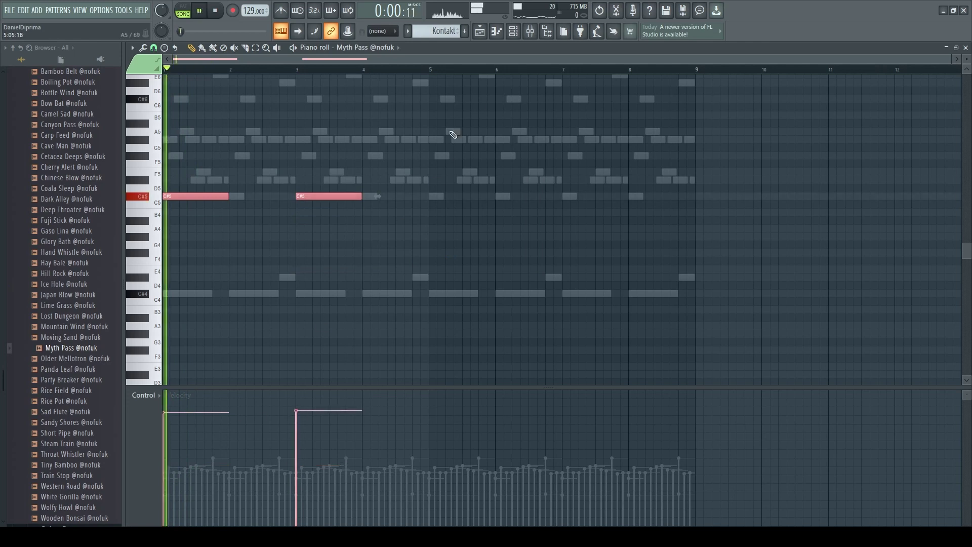
# Step: Try the bar 3 note at G#4 with the loop playing, and move it back to C#5
pyautogui.press('F6')
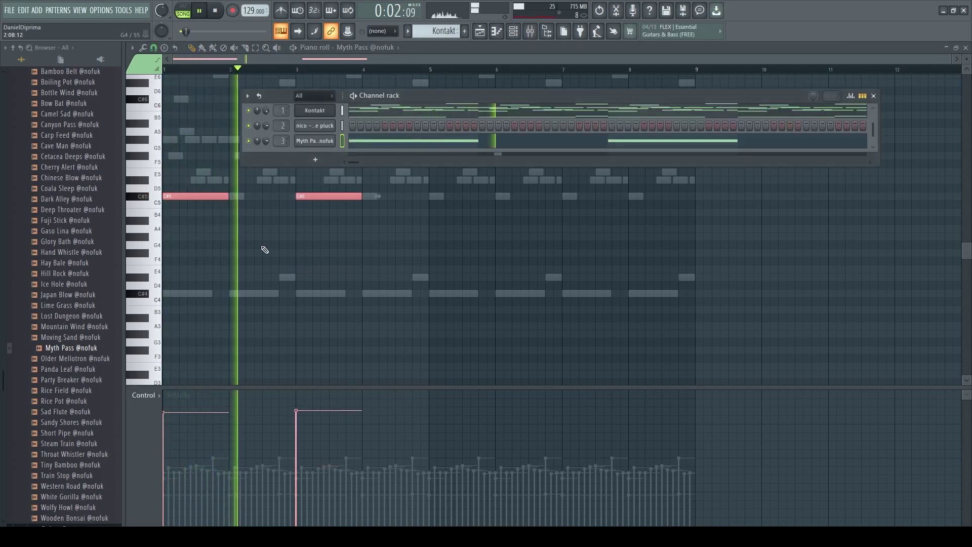
pyautogui.press('F6')
pyautogui.press('space')
pyautogui.moveTo(309, 198); pyautogui.dragTo(309, 239)
pyautogui.press('space')
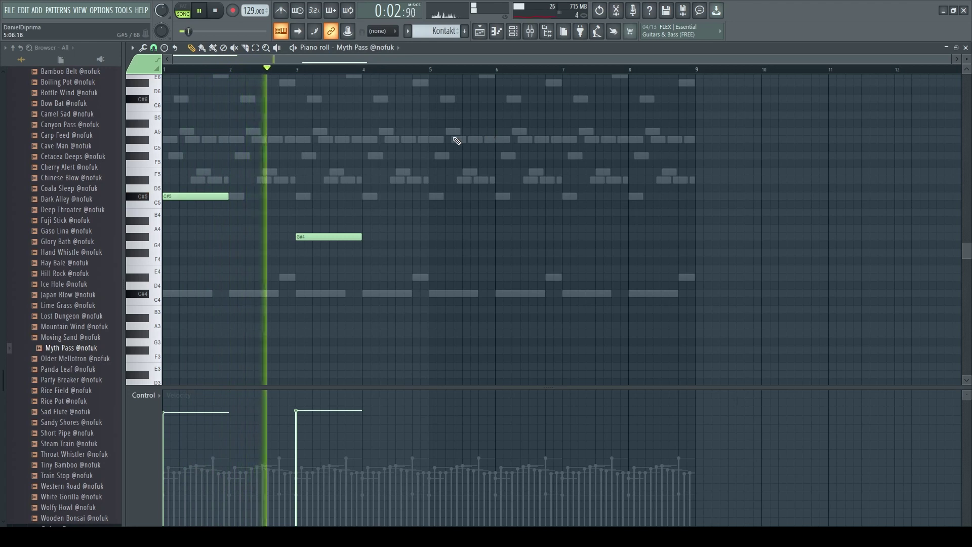
pyautogui.press('space')
pyautogui.moveTo(334, 236); pyautogui.dragTo(333, 195)
pyautogui.moveTo(438, 158); pyautogui.dragTo(167, 237)
# Step: Audition Older Mellotron and Panda Leaf, replace the Myth Pass sample with Panda Leaf, and play the loop
pyautogui.click(65, 359)
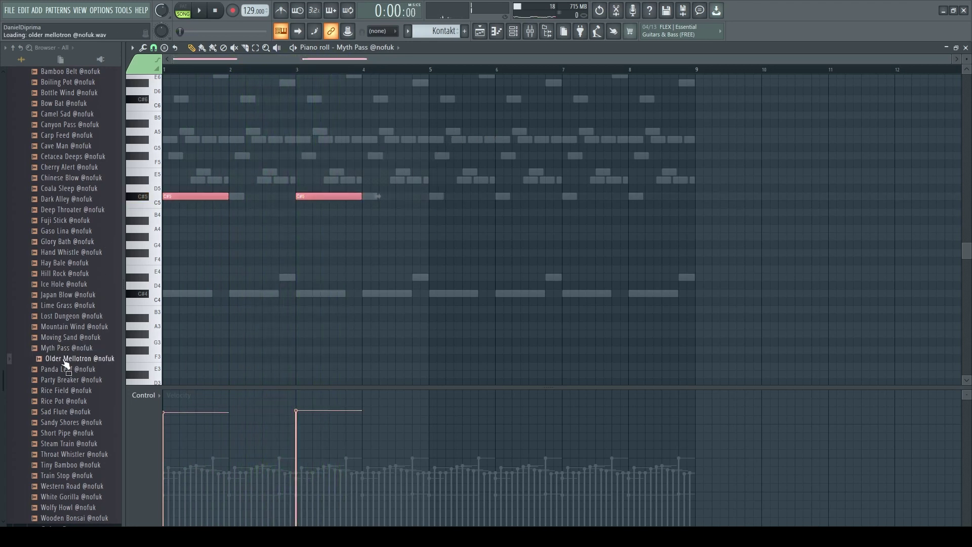
pyautogui.click(66, 371)
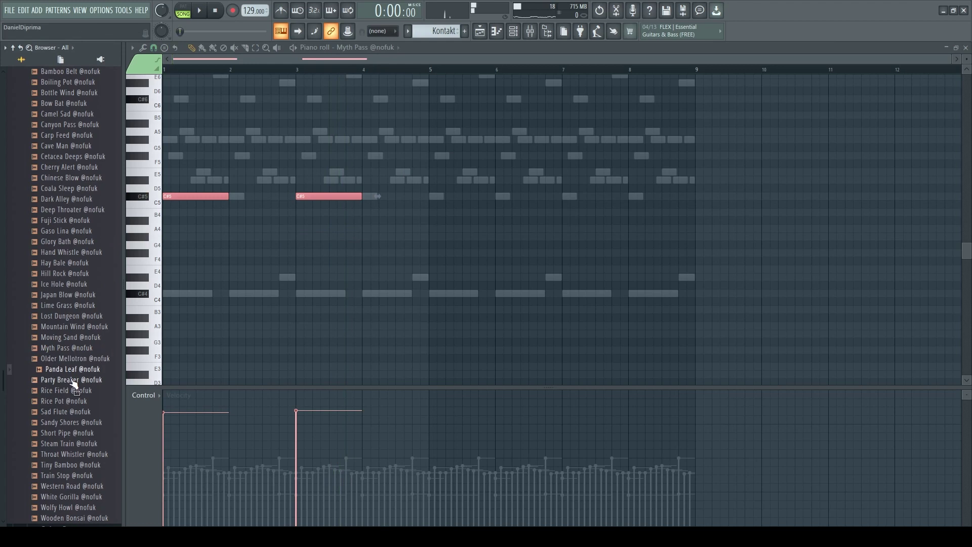
pyautogui.click(512, 31)
pyautogui.moveTo(66, 370); pyautogui.dragTo(313, 146)
pyautogui.press('space')
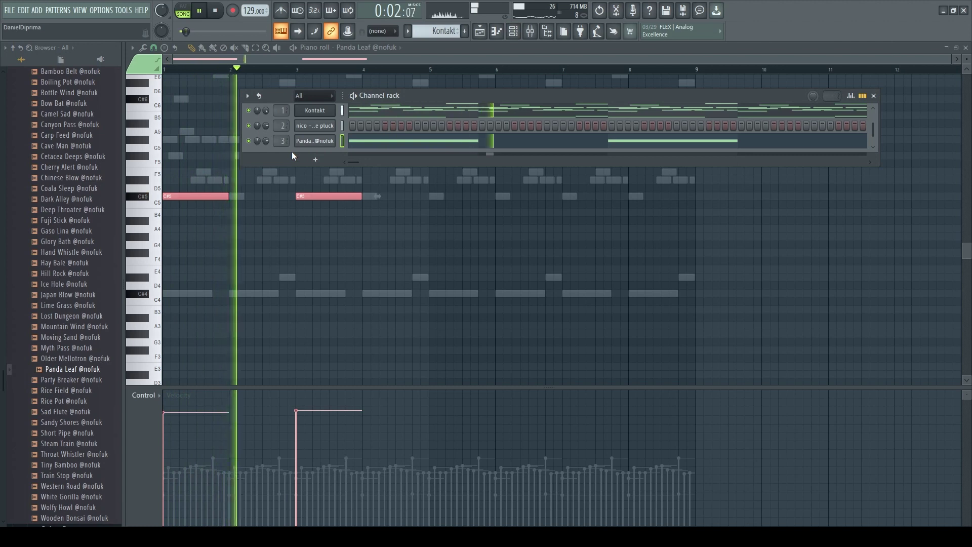
pyautogui.rightClick(269, 336)
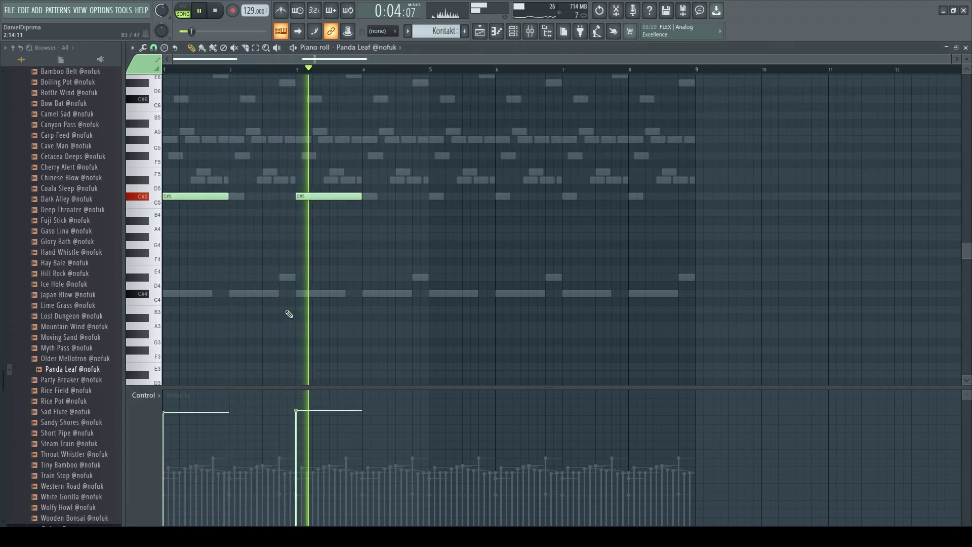
# Step: Audition Party Breaker, Rice Field and Rice Pot, and replace the Panda Leaf sample in channel 3 with Rice Pot
pyautogui.click(513, 31)
pyautogui.press('space')
pyautogui.click(78, 380)
pyautogui.click(77, 390)
pyautogui.click(81, 401)
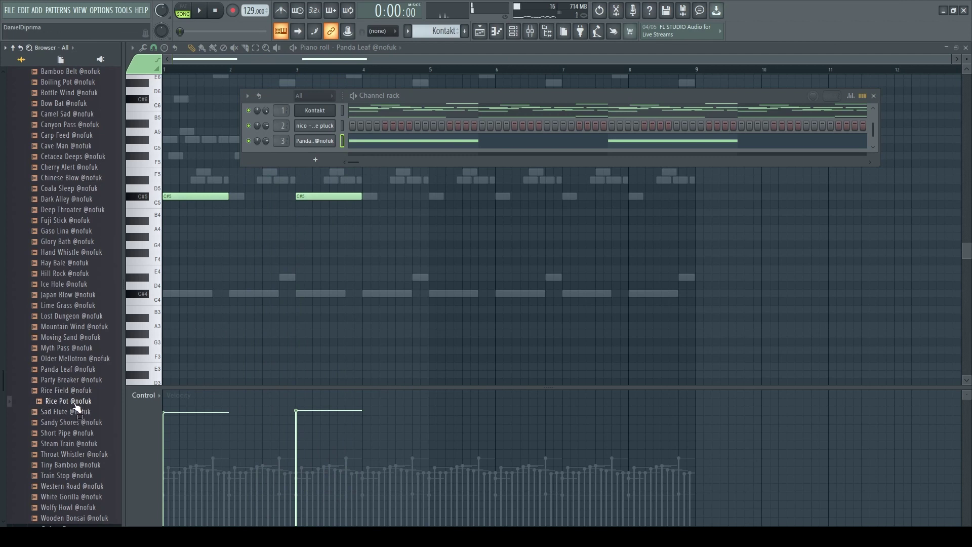
pyautogui.moveTo(330, 162); pyautogui.dragTo(319, 141)
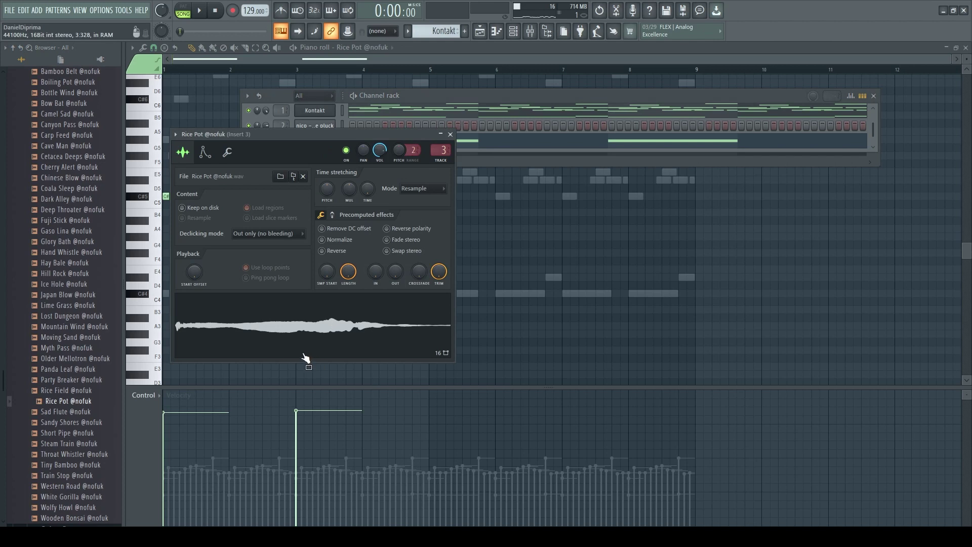
# Step: Detect the pitch regions of the Rice Pot sample in Edison, and set the channel's root note to A4
pyautogui.click(336, 379)
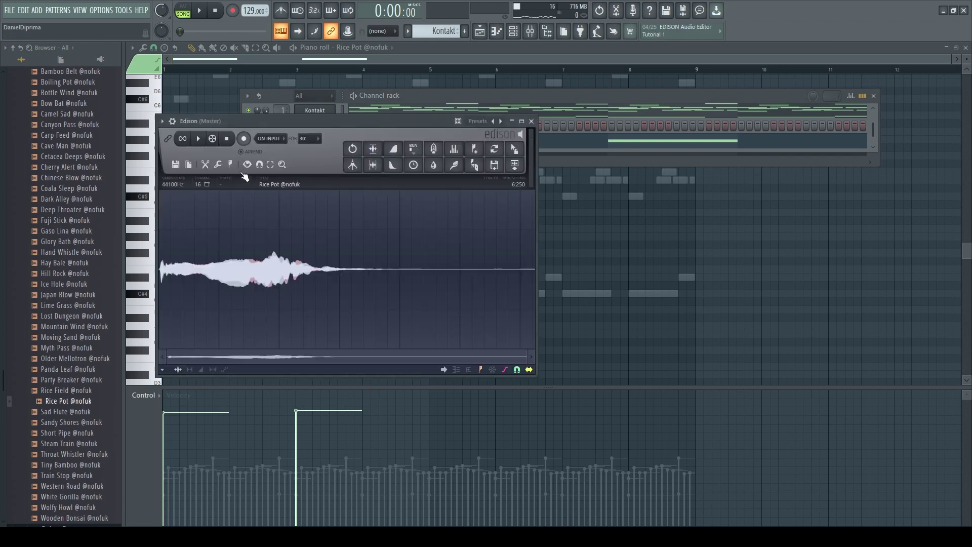
pyautogui.click(272, 310)
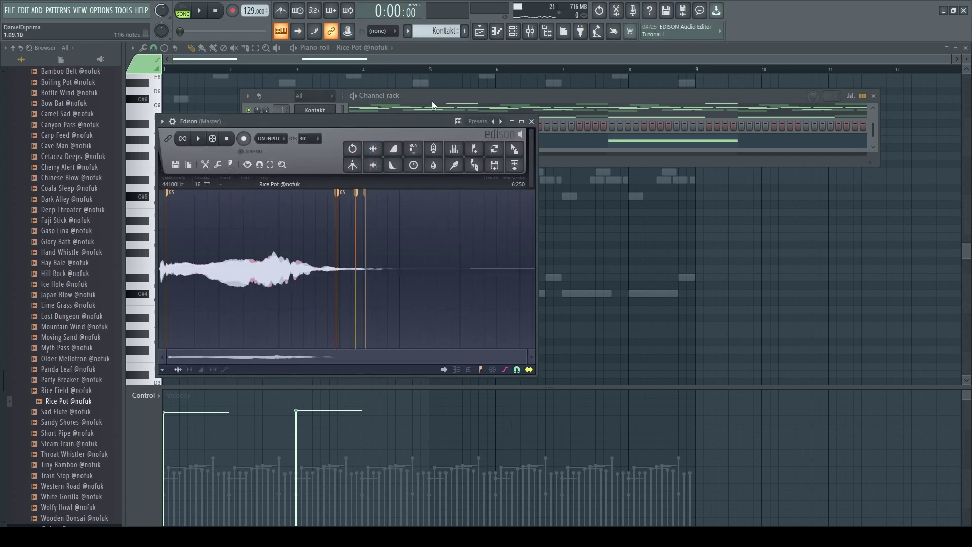
pyautogui.click(405, 110)
pyautogui.click(317, 144)
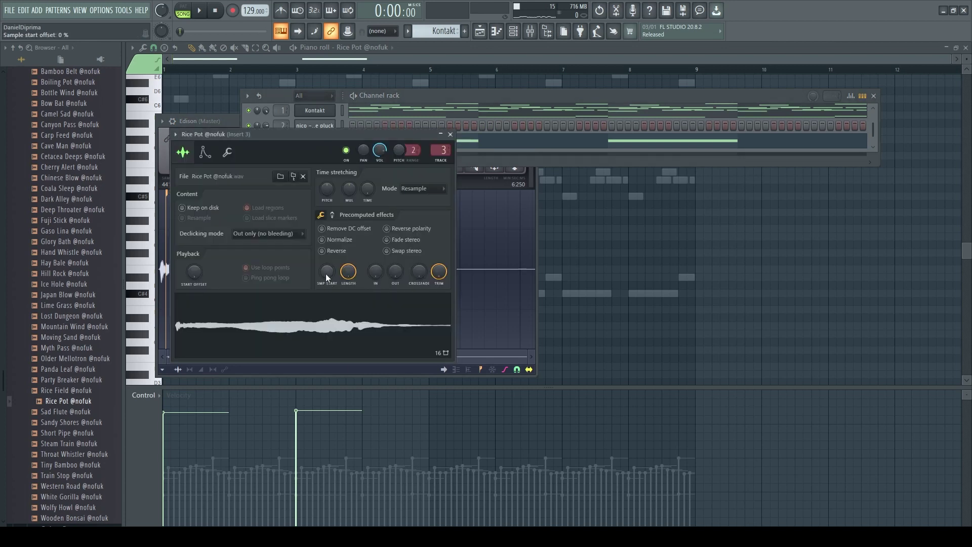
pyautogui.click(228, 153)
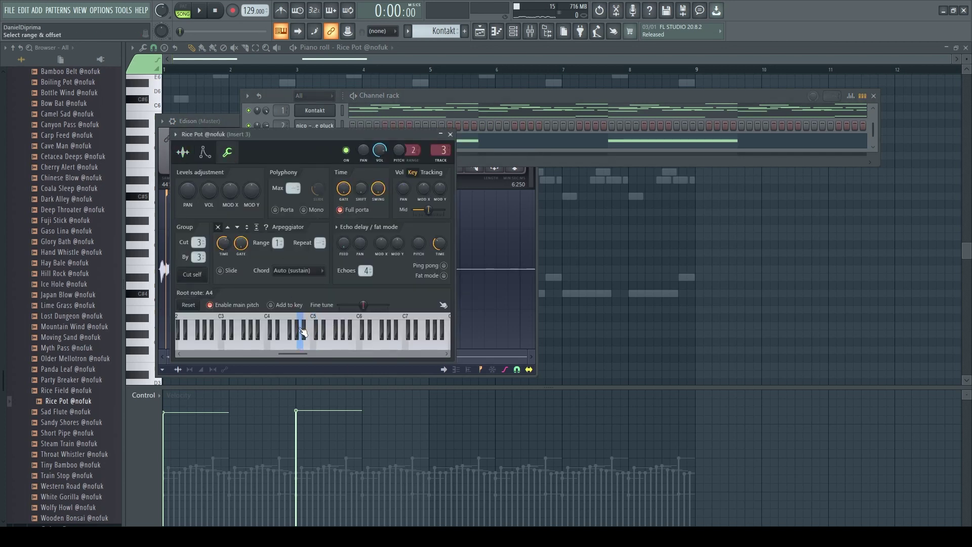
pyautogui.press('space')
pyautogui.press('F12')
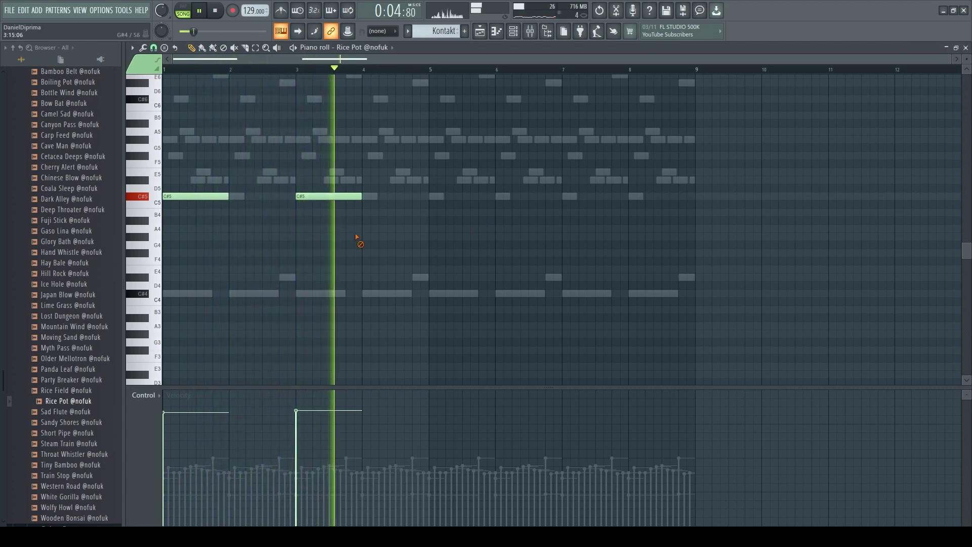
# Step: Add a half-bar B4 note in the second half of bar 4 and lower its velocity slightly
pyautogui.press('space')
pyautogui.click(397, 212)
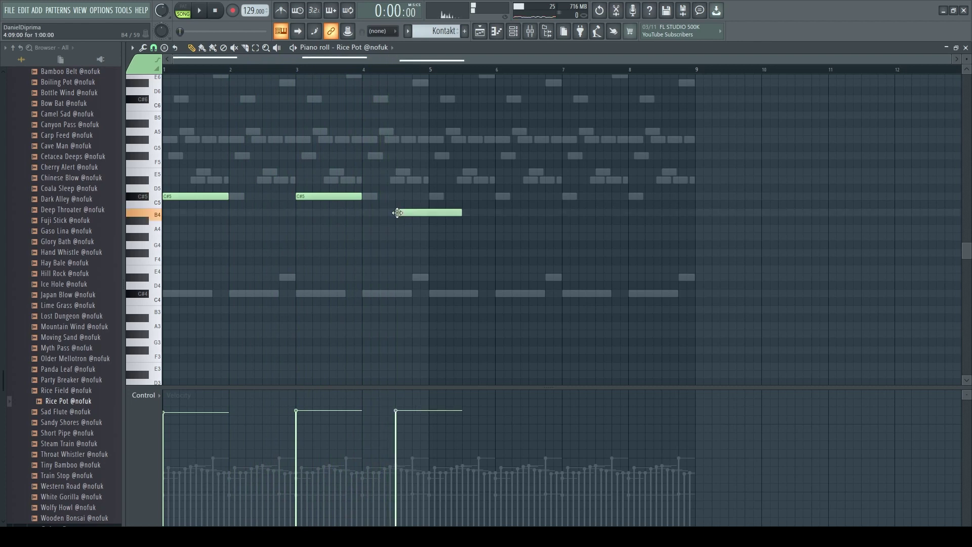
pyautogui.press('space')
pyautogui.moveTo(461, 213); pyautogui.dragTo(428, 213)
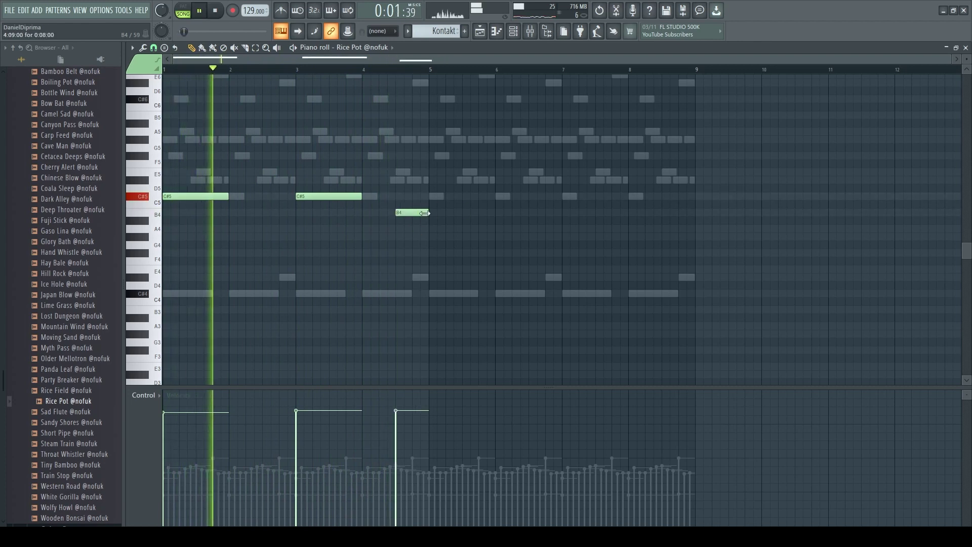
pyautogui.click(403, 410)
pyautogui.moveTo(405, 412); pyautogui.dragTo(405, 428)
# Step: Duplicate the four-bar flute phrase into bars 5 to 8 and listen to it with the loop
pyautogui.hotkey('ctrl', 'a')
pyautogui.hotkey('ctrl', 'b')
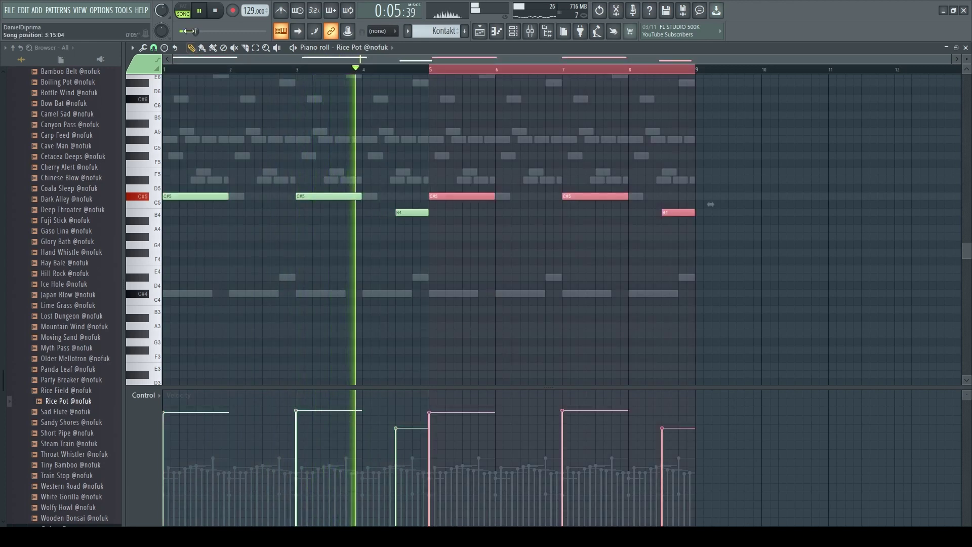
pyautogui.keyDown('ctrl'); pyautogui.click(468, 69); pyautogui.keyUp('ctrl')
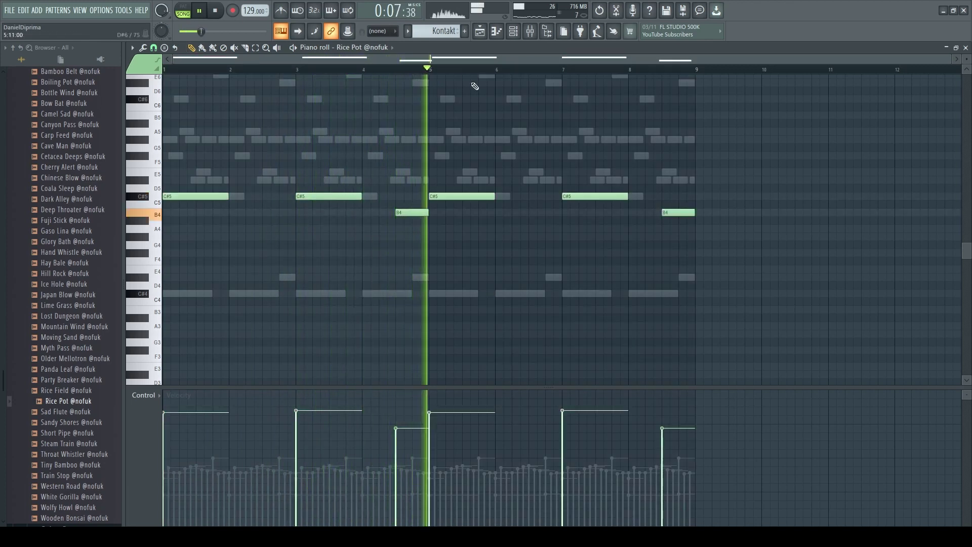
pyautogui.moveTo(822, 136); pyautogui.dragTo(13, 307)
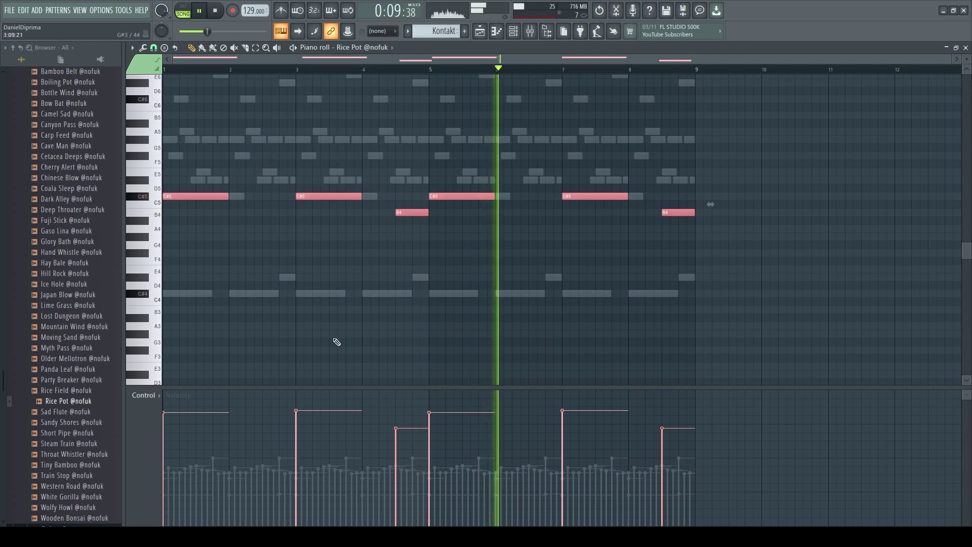
# Step: Solo Insert 3 and move band 7 of its first Fruity parametric EQ 2 to a lower frequency with a deeper cut
pyautogui.click(530, 31)
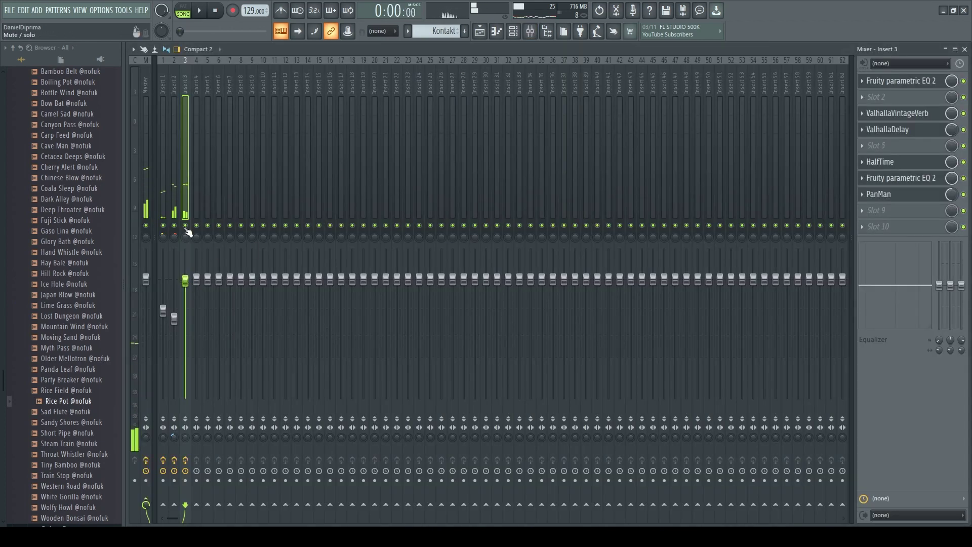
pyautogui.press('space')
pyautogui.press('space')
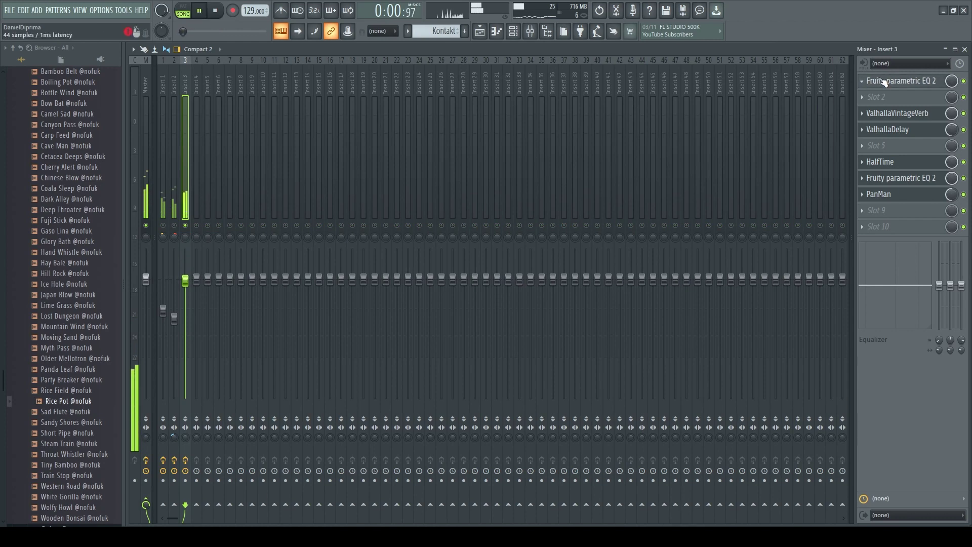
pyautogui.click(883, 82)
pyautogui.press('space')
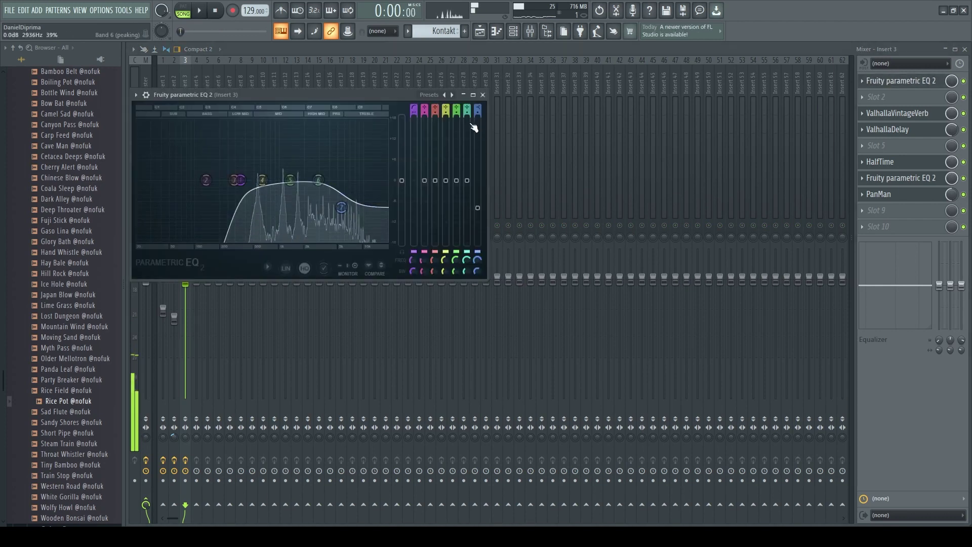
pyautogui.press('space')
pyautogui.moveTo(341, 208); pyautogui.dragTo(315, 219)
pyautogui.press('space')
# Step: Boost EQ band 2 at about 562 Hz to locate the resonance, narrow the band, and turn it into a cut
pyautogui.moveTo(206, 179); pyautogui.dragTo(258, 153)
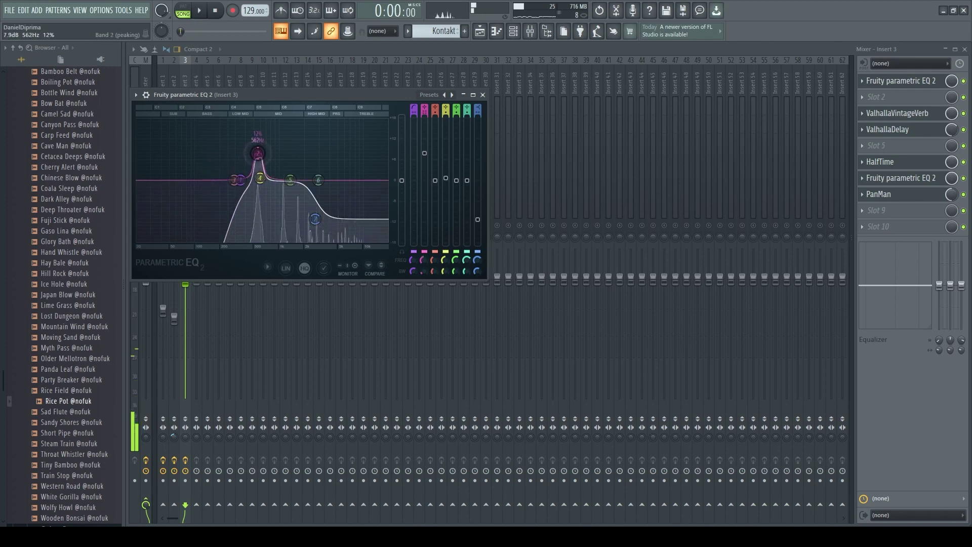
pyautogui.moveTo(425, 153); pyautogui.dragTo(425, 184)
pyautogui.moveTo(424, 271); pyautogui.dragTo(424, 283)
pyautogui.press('space')
pyautogui.moveTo(257, 186); pyautogui.dragTo(258, 207)
pyautogui.press('space')
pyautogui.press('space')
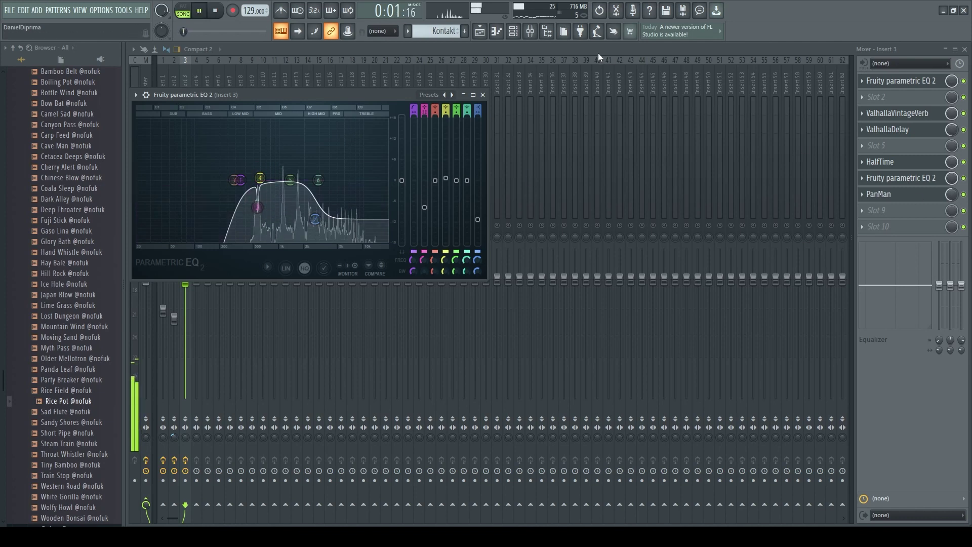
pyautogui.press('space')
# Step: Set Insert 3's ValhallaVintageVerb to a 34.8% mix and a 2.63 s decay
pyautogui.click(881, 114)
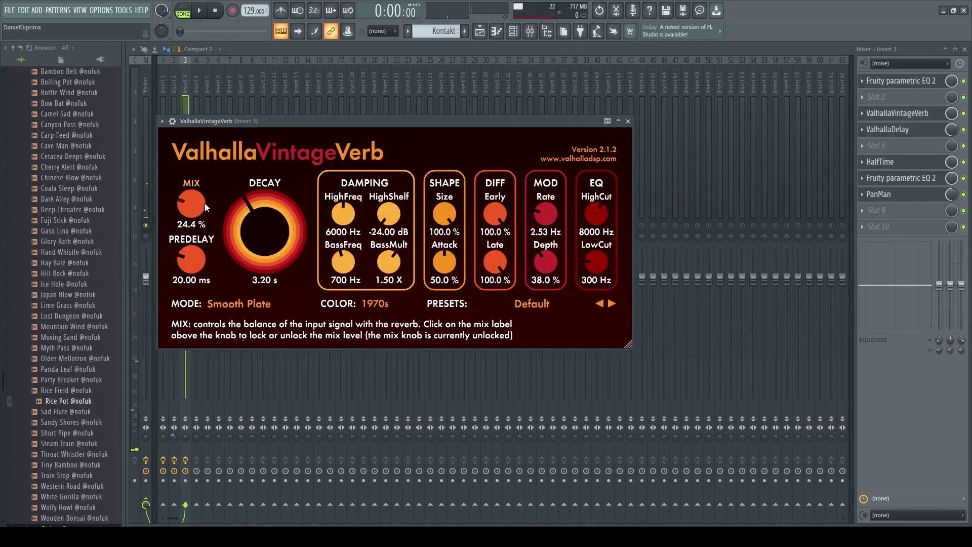
pyautogui.moveTo(200, 190); pyautogui.dragTo(201, 188)
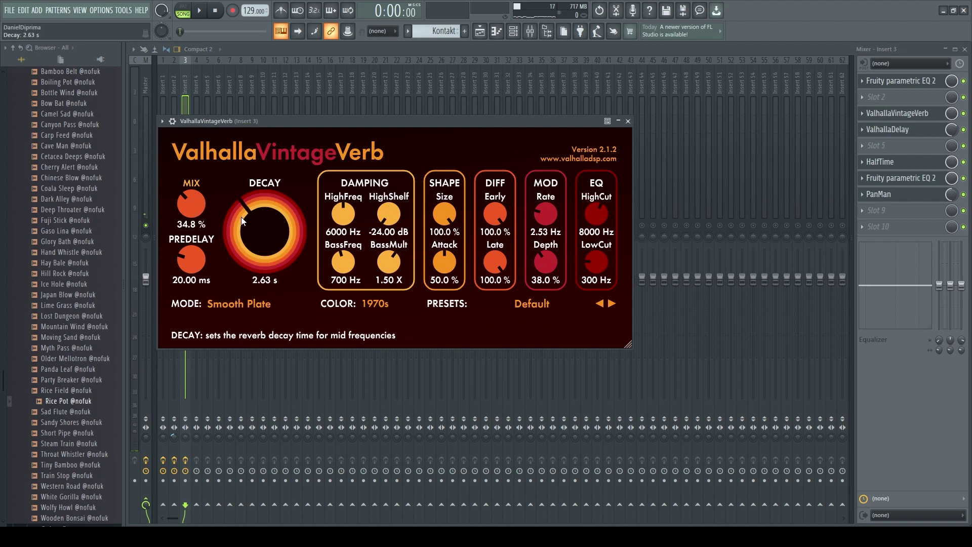
pyautogui.click(294, 47)
# Step: Play the loop with all tracks unsoloed, lower Insert 2's volume slightly, and set Insert 3's volume to 99%
pyautogui.press('space')
pyautogui.moveTo(186, 281); pyautogui.dragTo(188, 285)
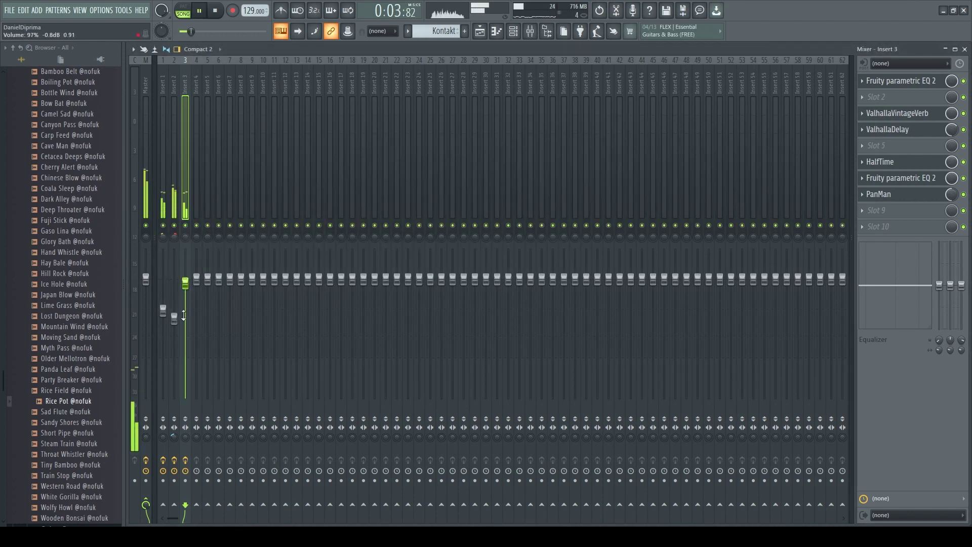
pyautogui.moveTo(174, 318); pyautogui.dragTo(175, 320)
pyautogui.moveTo(185, 284); pyautogui.dragTo(187, 281)
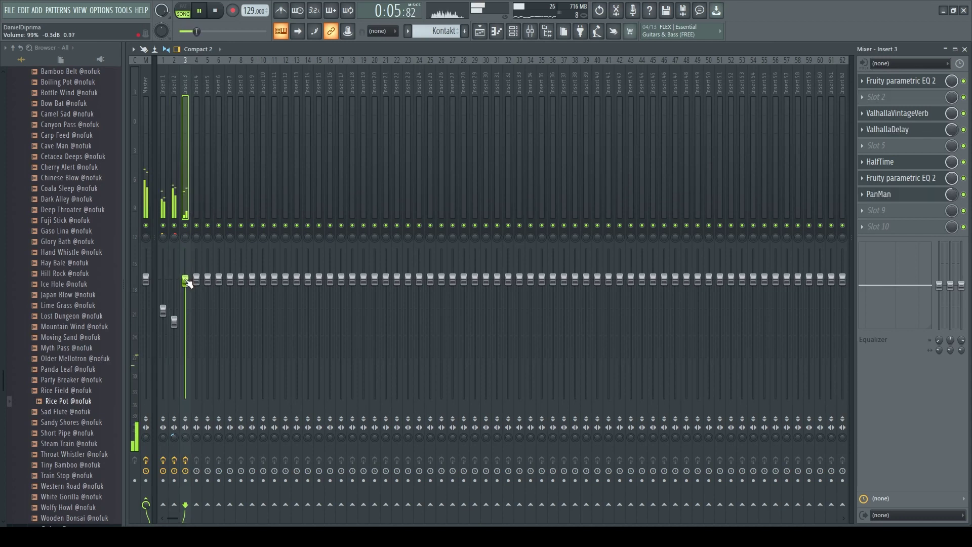
# Step: Review the Rice Pot flute's notes in the piano roll and return to the playlist
pyautogui.click(518, 35)
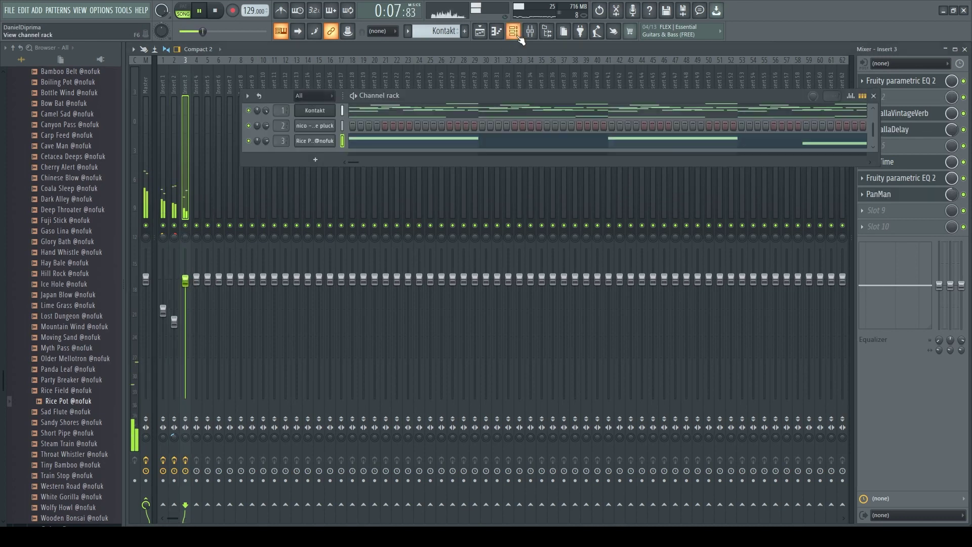
pyautogui.click(449, 145)
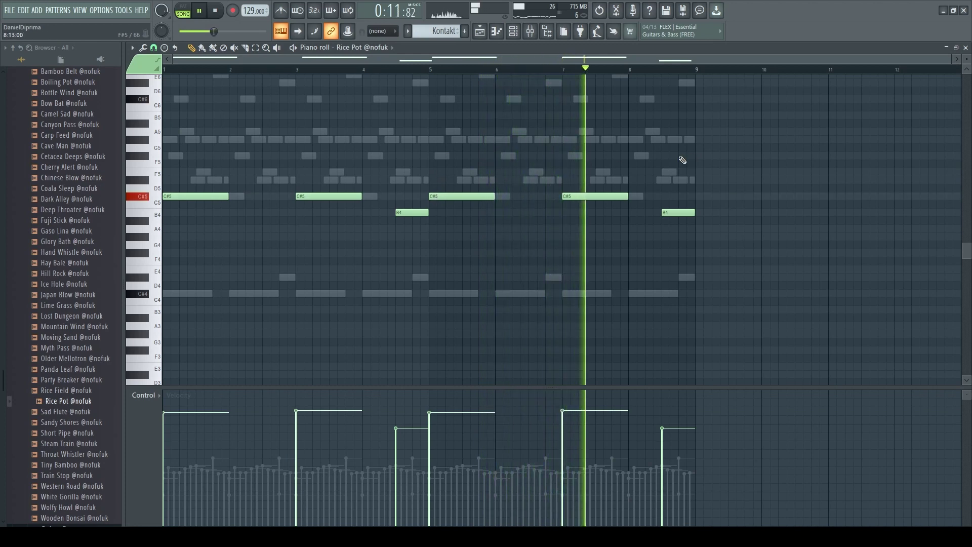
pyautogui.click(487, 33)
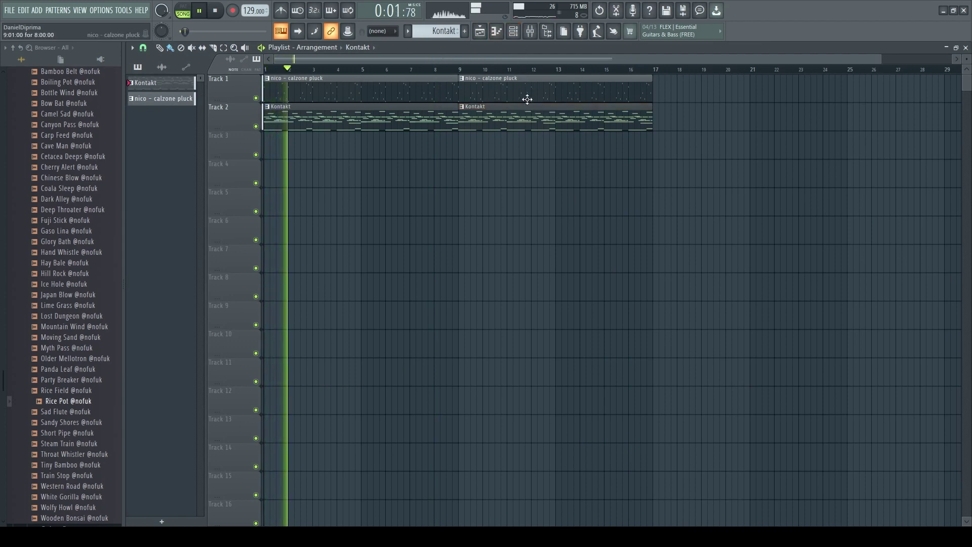
# Step: Delete the repeated Kontakt and nico - calzone pluck clips at bar 9 and move the remaining Kontakt clip to Track 3
pyautogui.rightClick(517, 114)
pyautogui.rightClick(470, 92)
pyautogui.keyDown('ctrl'); pyautogui.click(429, 126); pyautogui.keyUp('ctrl')
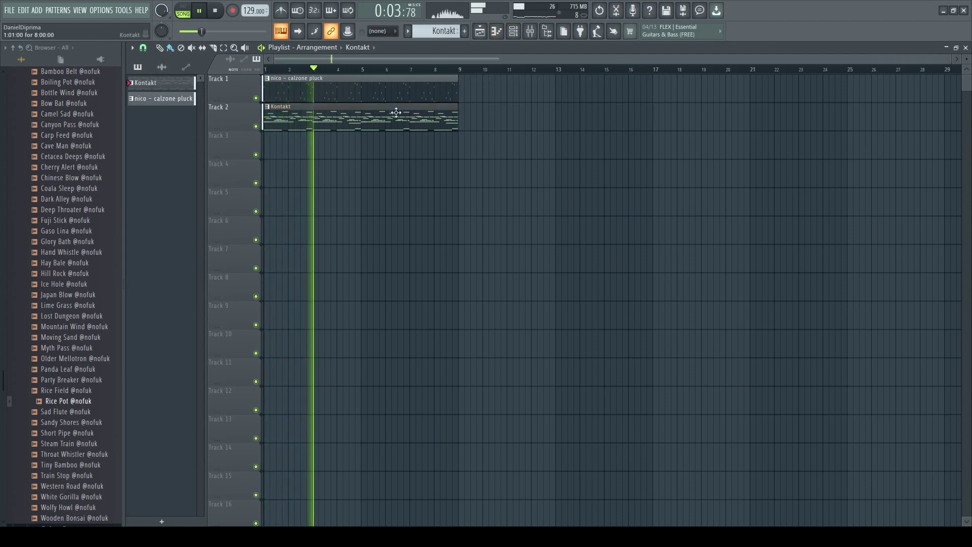
pyautogui.moveTo(397, 113); pyautogui.dragTo(397, 141)
pyautogui.press('space')
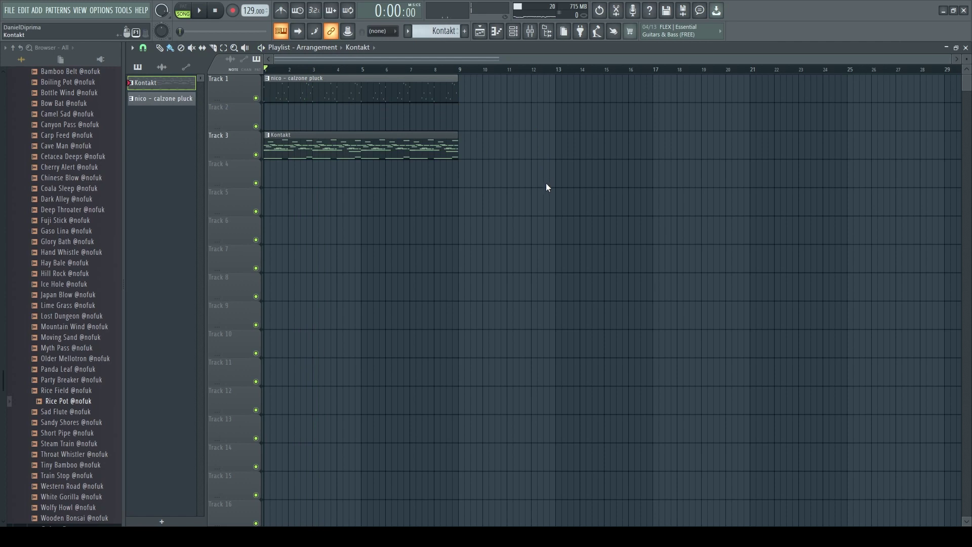
# Step: Split the Kontakt pattern by channel in the playlist and load Tremolator into slot 9 of the soloed Insert 3
pyautogui.press('space')
pyautogui.press('F9')
pyautogui.press('space')
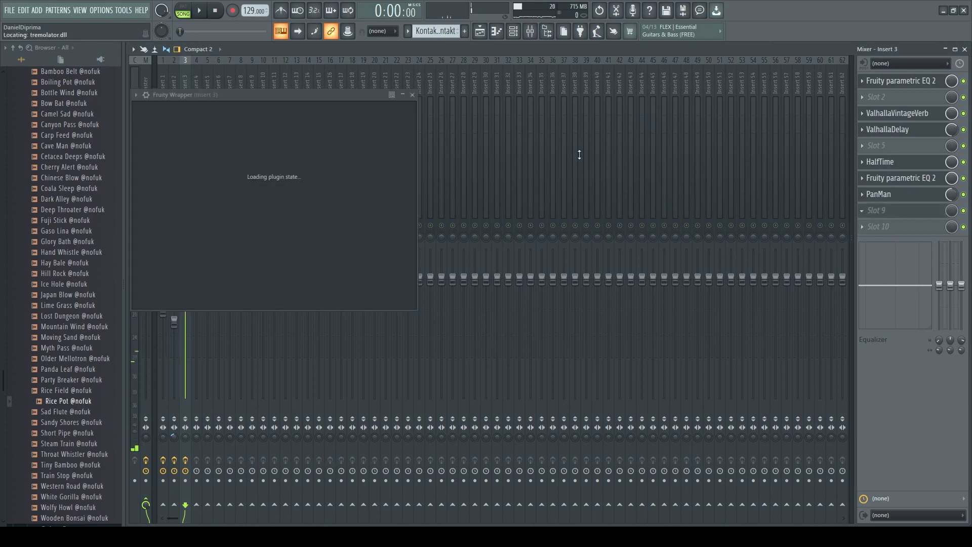
pyautogui.press('Escape')
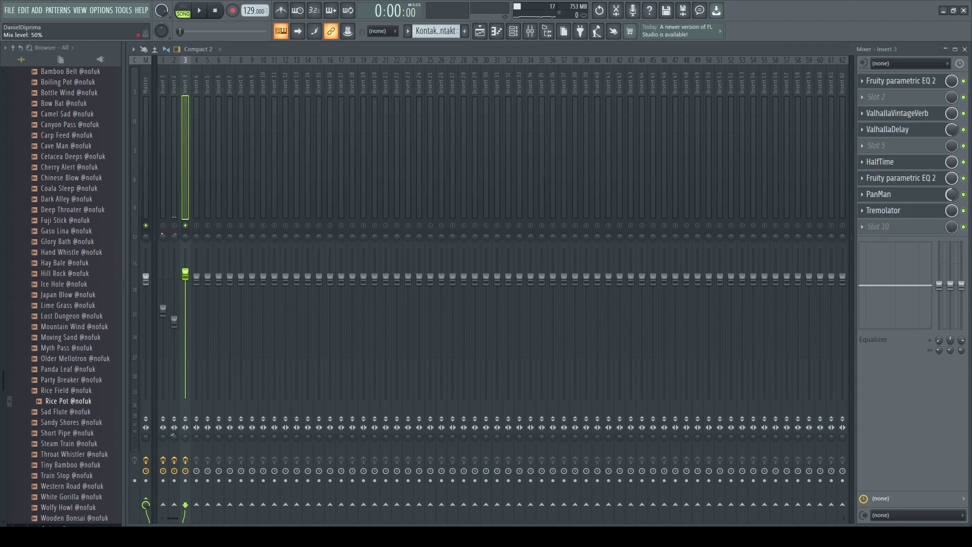
# Step: Reorder Insert 3's effects so Tremolator sits between HalfTime and PanMan
pyautogui.click(941, 209)
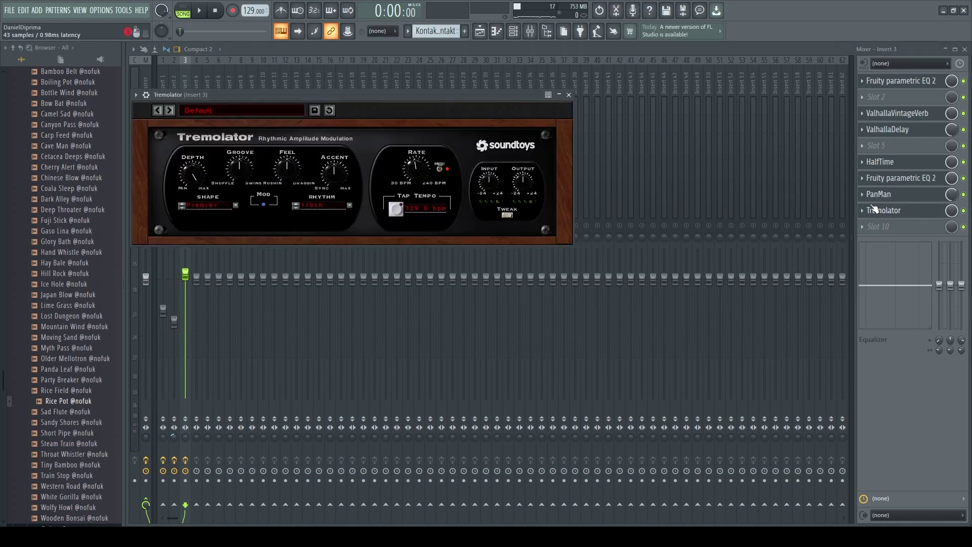
pyautogui.click(874, 209)
pyautogui.moveTo(902, 211); pyautogui.dragTo(893, 165)
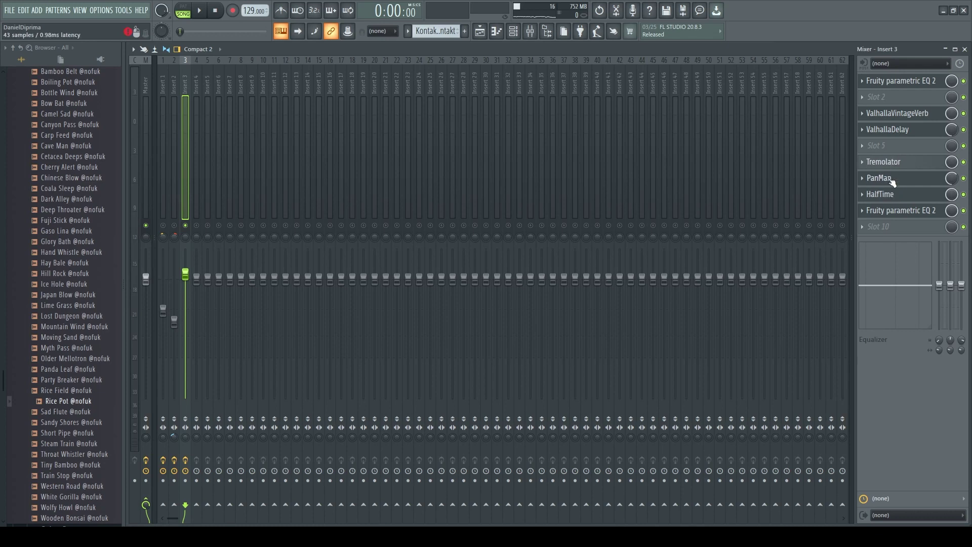
pyautogui.moveTo(892, 181)
pyautogui.mouseDown()
pyautogui.moveTo(892, 198)
pyautogui.moveTo(893, 183)
pyautogui.mouseUp()
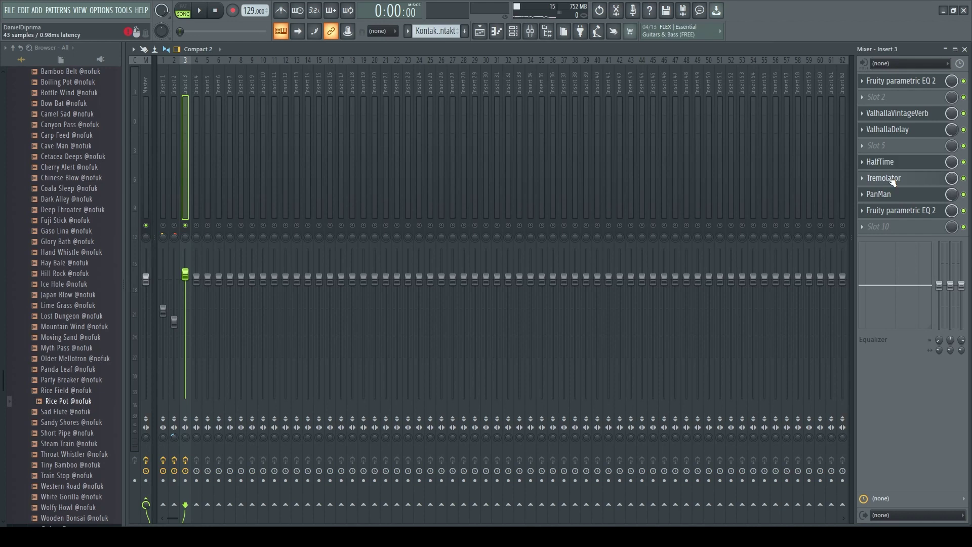
# Step: Set Tremolator's shape to Demeter while playing the loop, and set its mix level to 59%
pyautogui.click(894, 180)
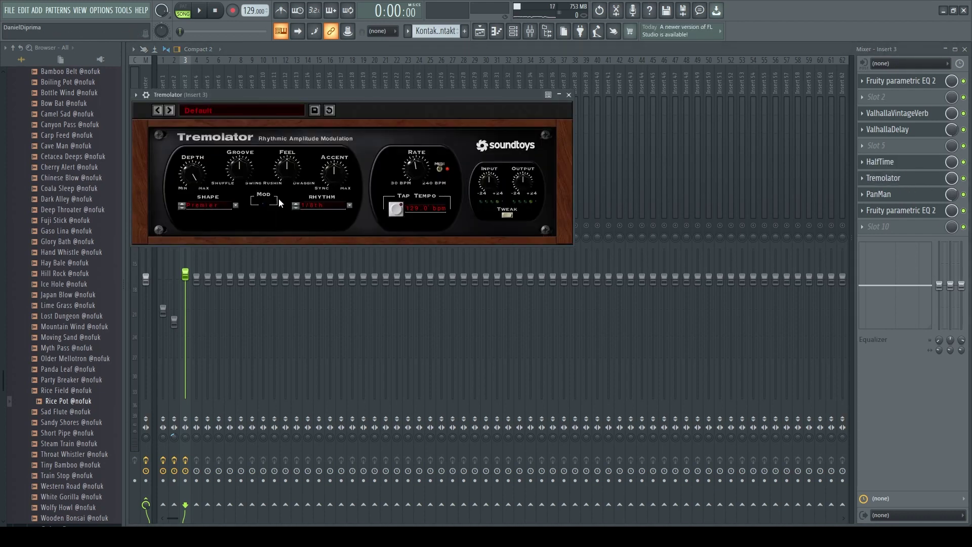
pyautogui.click(297, 204)
pyautogui.press('space')
pyautogui.click(296, 206)
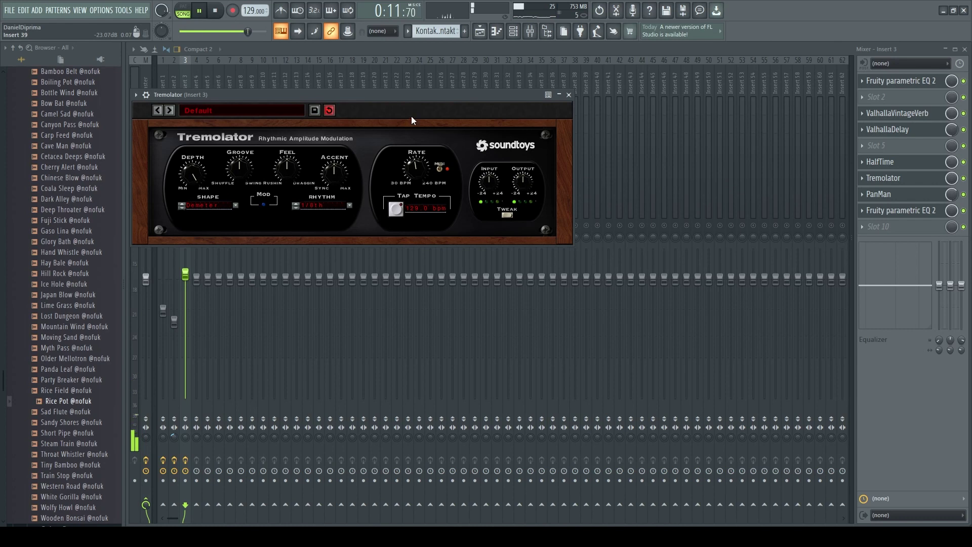
pyautogui.moveTo(952, 210); pyautogui.dragTo(955, 202)
pyautogui.press('space')
pyautogui.press('space')
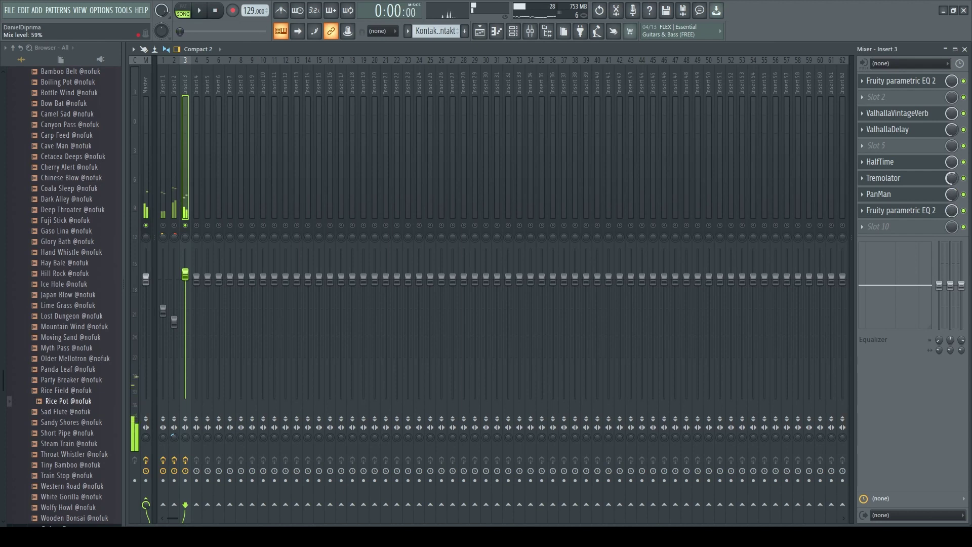
# Step: With all tracks unsoloed, set Insert 2's volume to 70% and raise Insert 3's volume slightly
pyautogui.rightClick(185, 226)
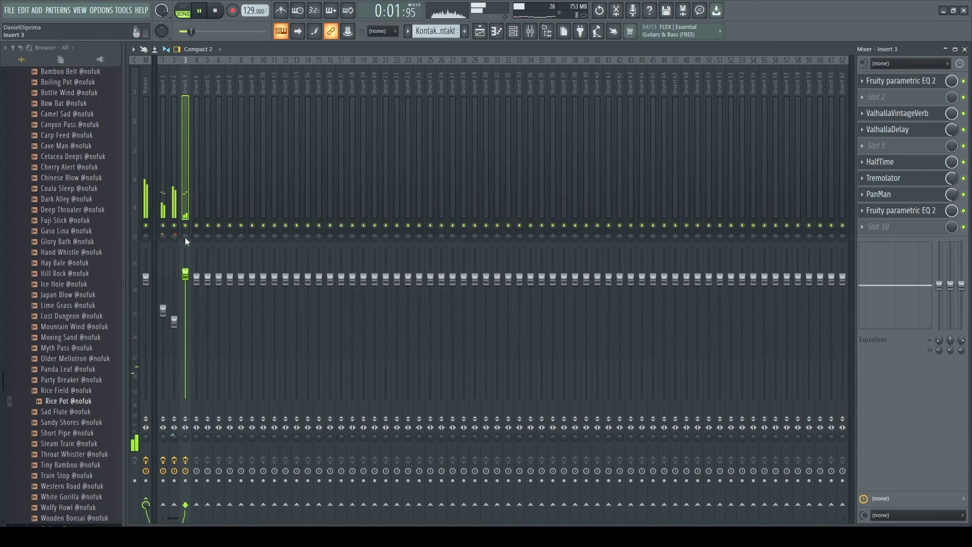
pyautogui.press('space')
pyautogui.moveTo(181, 325); pyautogui.dragTo(174, 314)
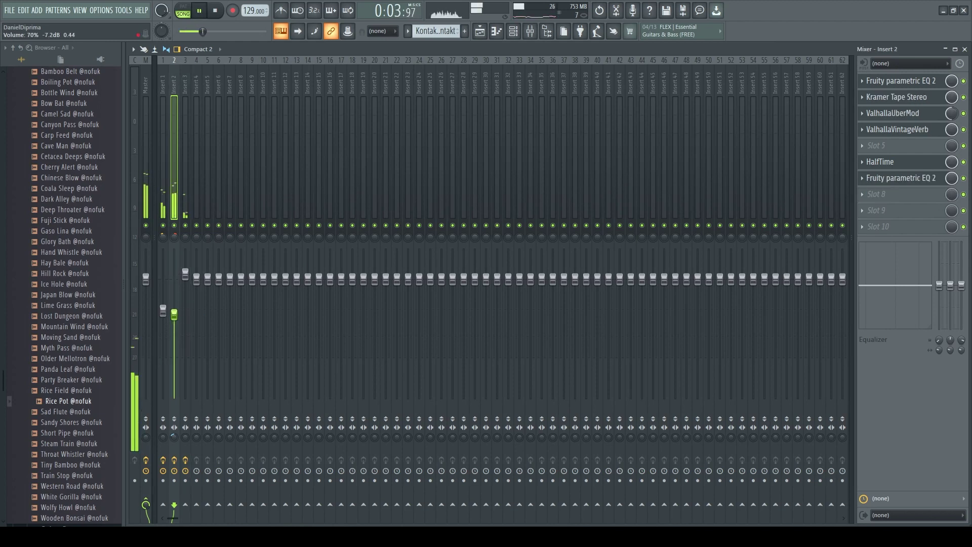
pyautogui.moveTo(186, 278); pyautogui.dragTo(186, 276)
pyautogui.press('space')
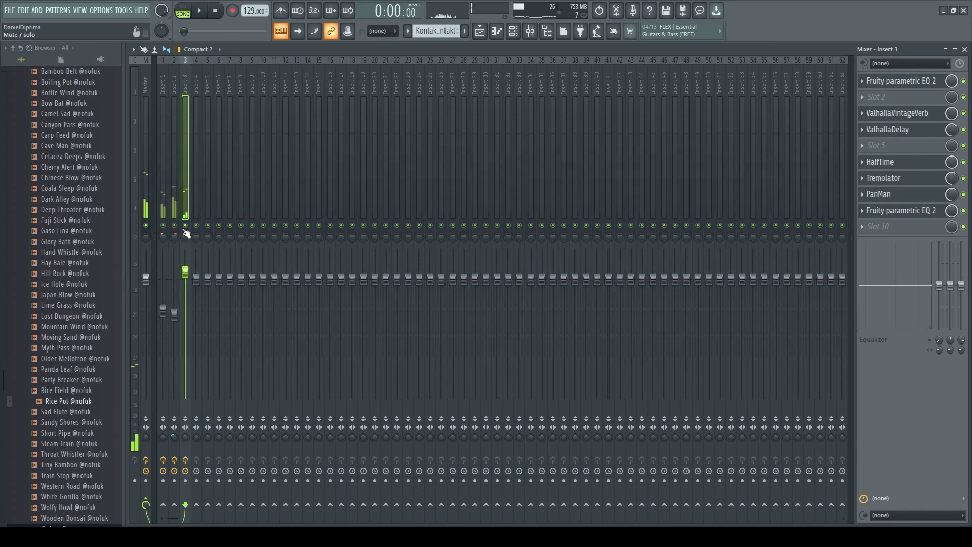
# Step: Load Fresh Air into Insert 3's slot 2 with the Vocal Bus Presence preset and adjust its Mid Air amount
pyautogui.press('space')
pyautogui.click(925, 82)
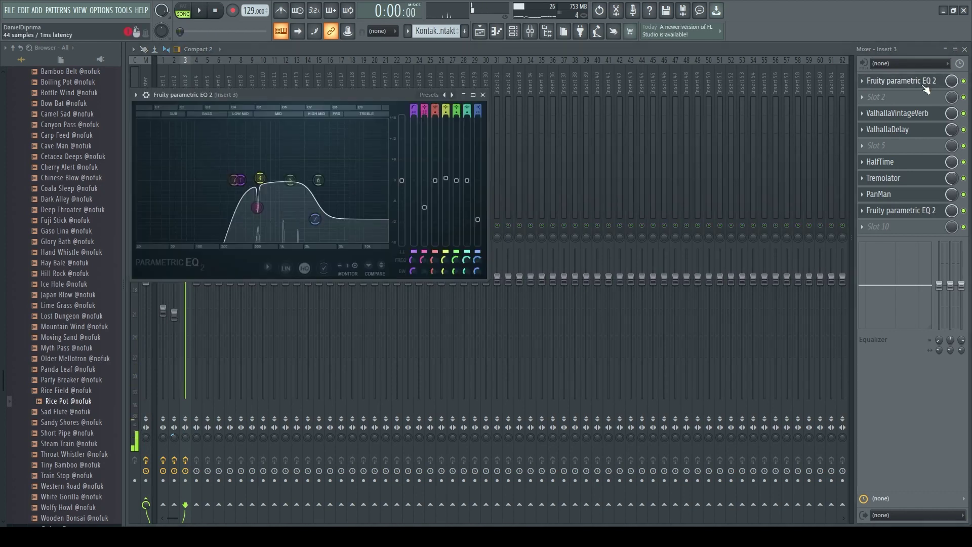
pyautogui.click(878, 99)
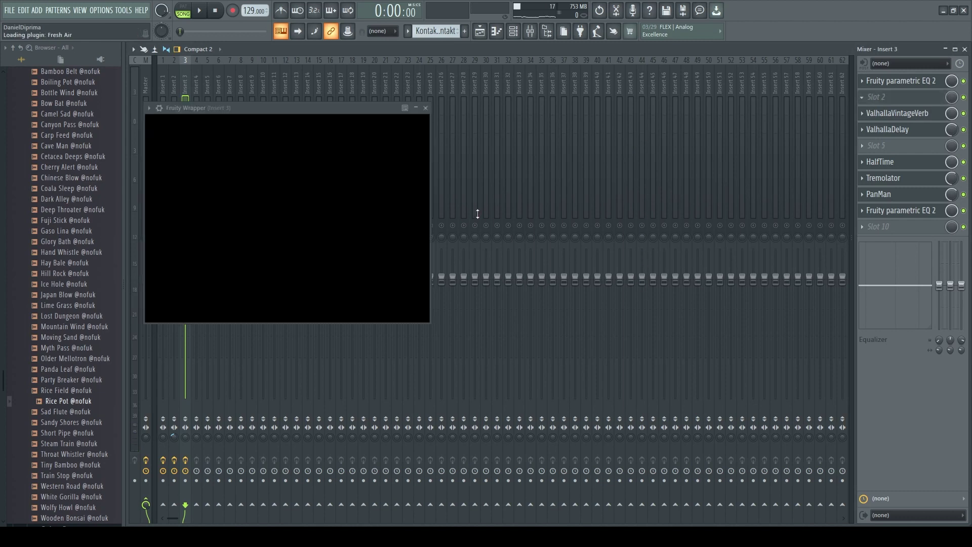
pyautogui.click(190, 130)
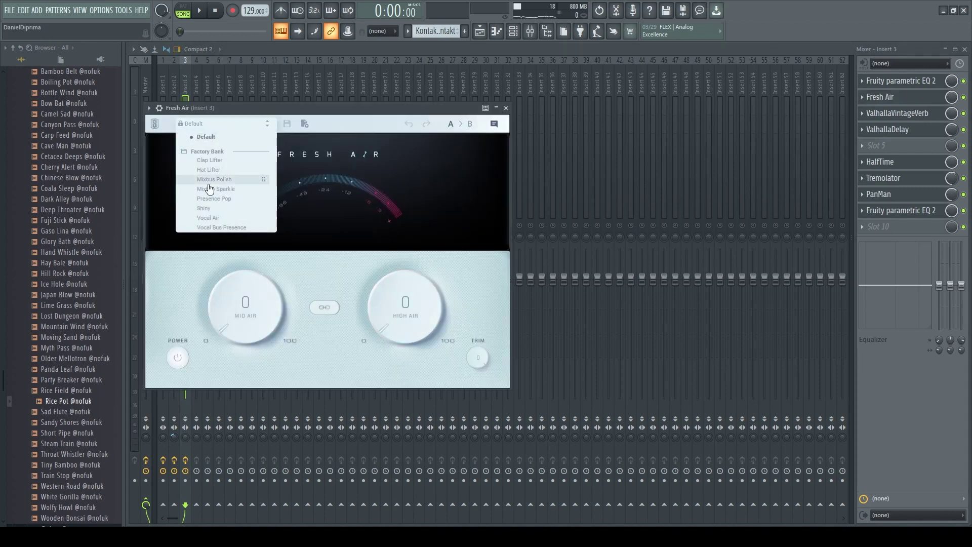
pyautogui.click(217, 227)
pyautogui.moveTo(229, 294); pyautogui.dragTo(201, 293)
pyautogui.press('Escape')
# Step: Play the soloed Insert 3 and move band 7 of its first EQ to a higher frequency with a slightly shallower cut
pyautogui.press('space')
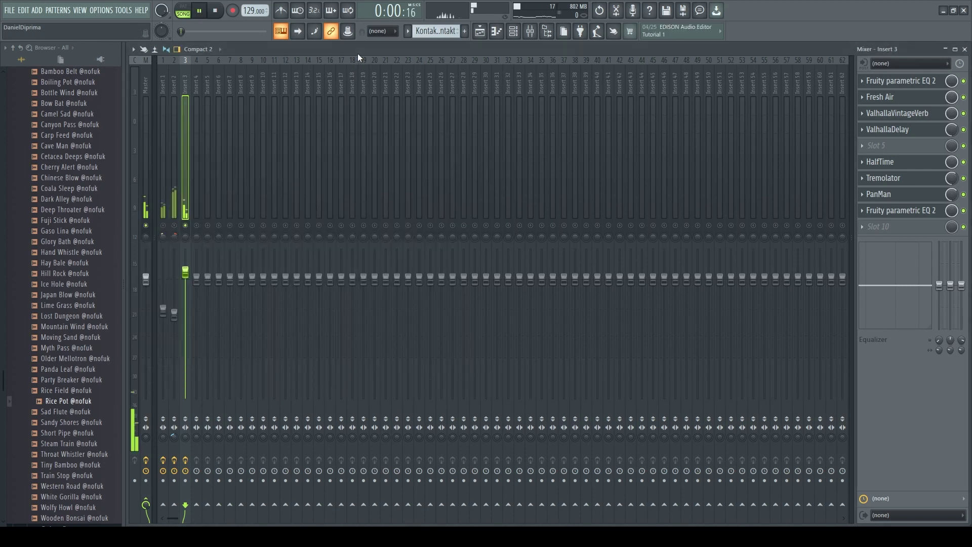
pyautogui.click(886, 82)
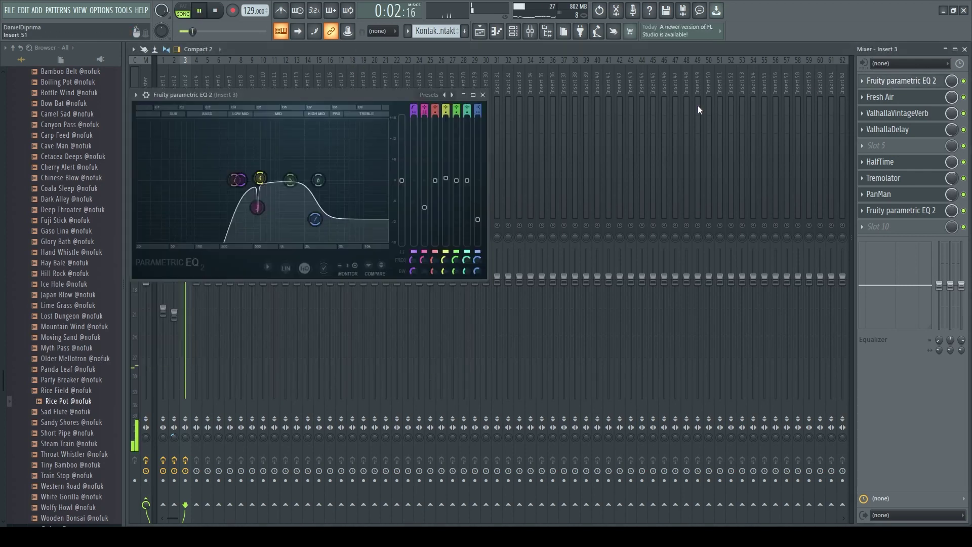
pyautogui.moveTo(317, 218); pyautogui.dragTo(335, 215)
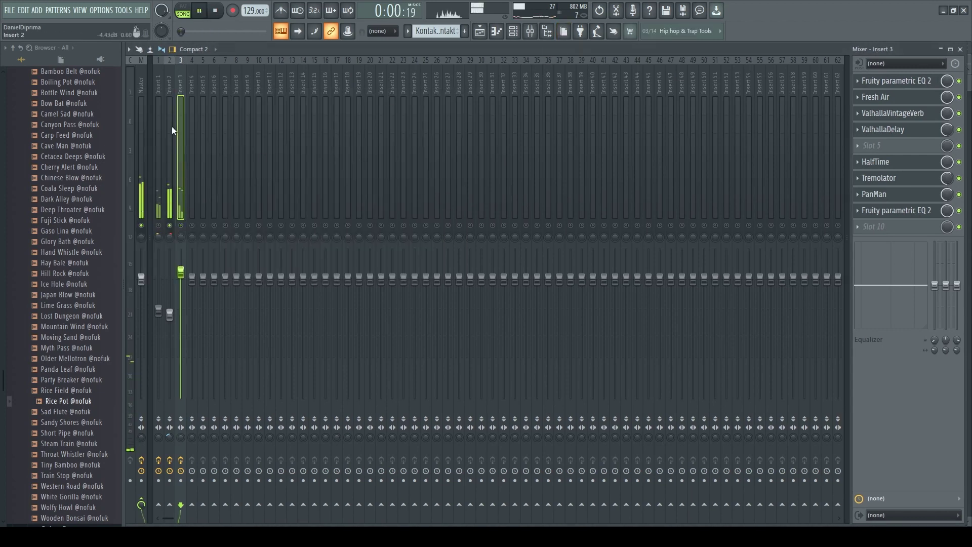
# Step: Set Insert 2's ValhallaVintageVerb to a 24.8% mix and a 2.46 s decay
pyautogui.click(171, 86)
pyautogui.click(892, 130)
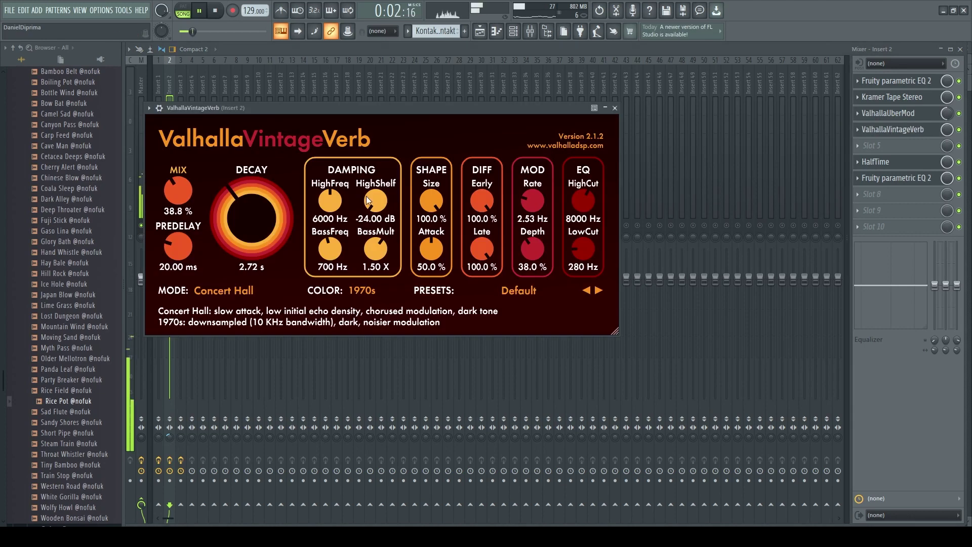
pyautogui.moveTo(168, 206); pyautogui.dragTo(167, 208)
pyautogui.moveTo(230, 205)
pyautogui.mouseDown()
pyautogui.moveTo(221, 211)
pyautogui.moveTo(233, 206)
pyautogui.mouseUp()
pyautogui.moveTo(177, 193); pyautogui.dragTo(174, 195)
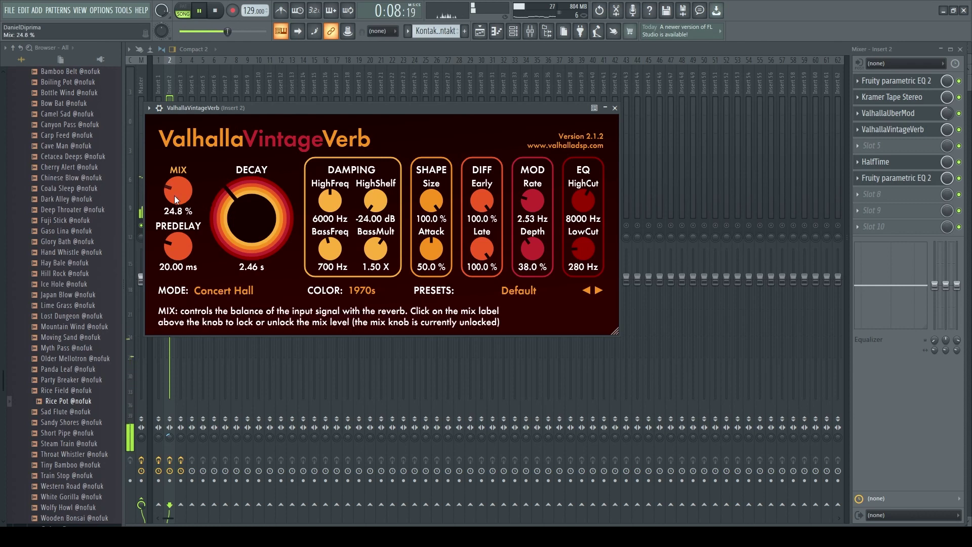
pyautogui.click(535, 51)
# Step: Solo Insert 3 and set its ValhallaVintageVerb decay to 2.81 s
pyautogui.rightClick(182, 225)
pyautogui.rightClick(182, 226)
pyautogui.click(183, 89)
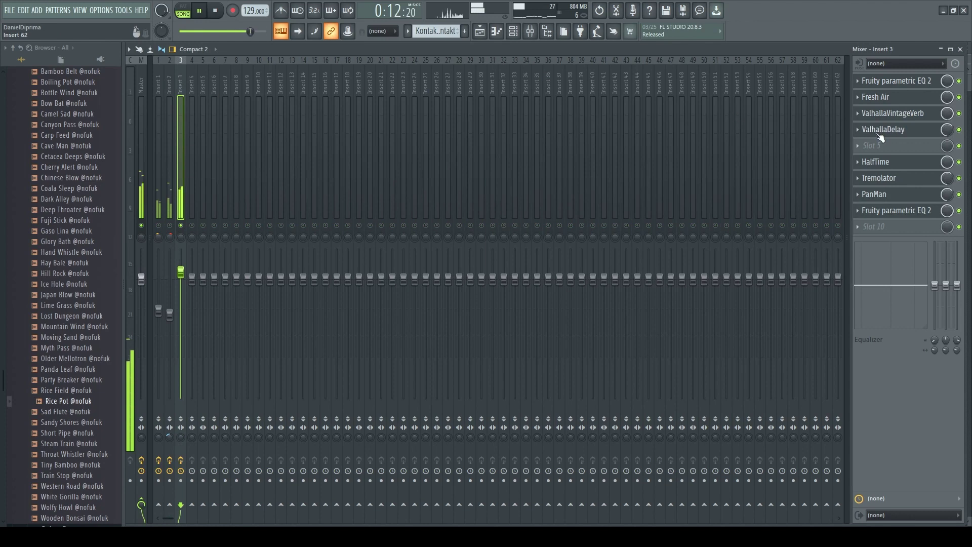
pyautogui.click(893, 114)
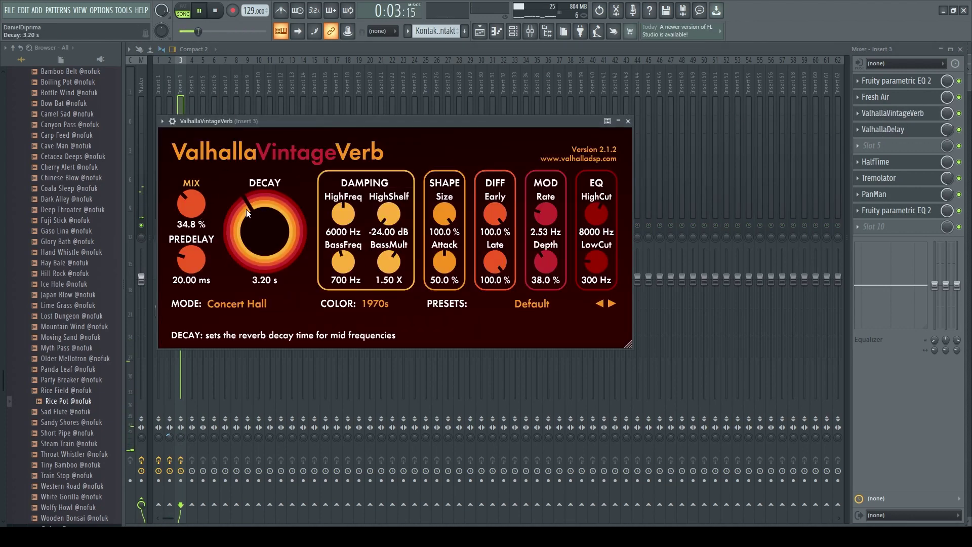
pyautogui.moveTo(238, 209); pyautogui.dragTo(235, 214)
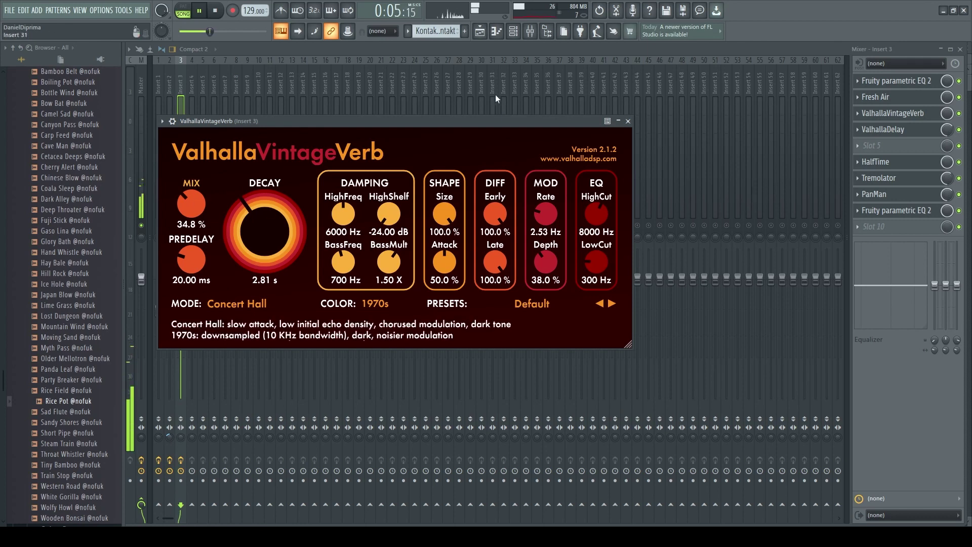
pyautogui.click(460, 53)
# Step: Balance the unsoloed mix by setting Insert 2's volume to 73% and Insert 1's to 76%, and lowering Insert 3's
pyautogui.scroll(2, 185, 249)
pyautogui.scroll(-2, 185, 230)
pyautogui.rightClick(181, 226)
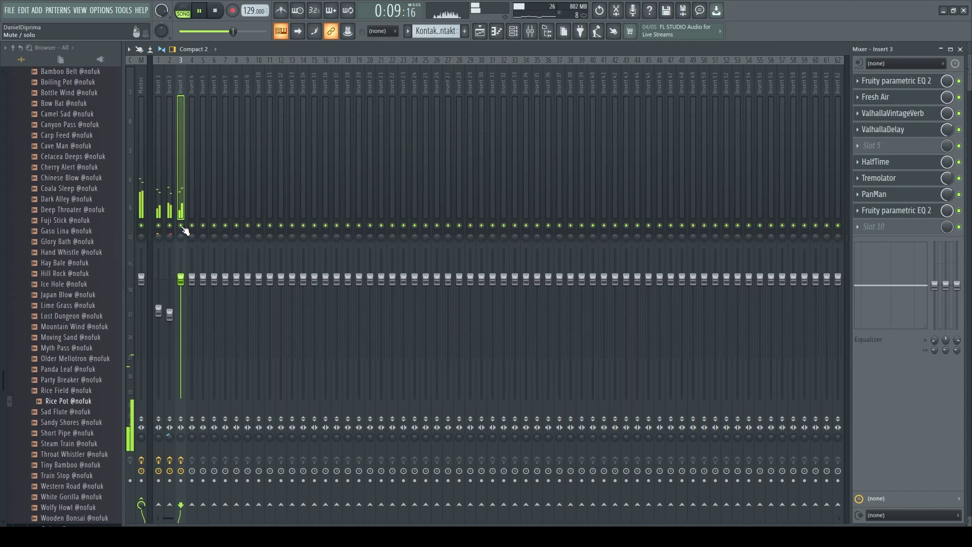
pyautogui.click(174, 312)
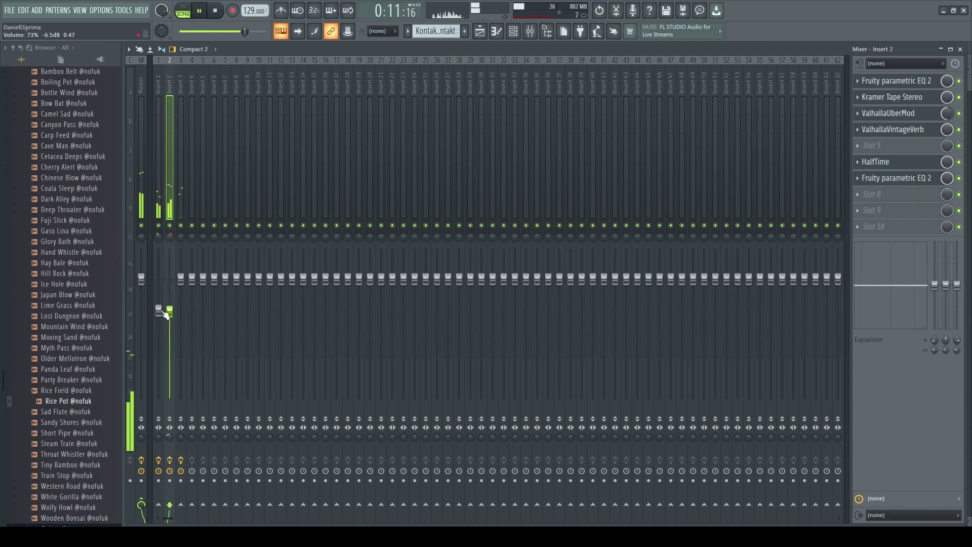
pyautogui.click(158, 318)
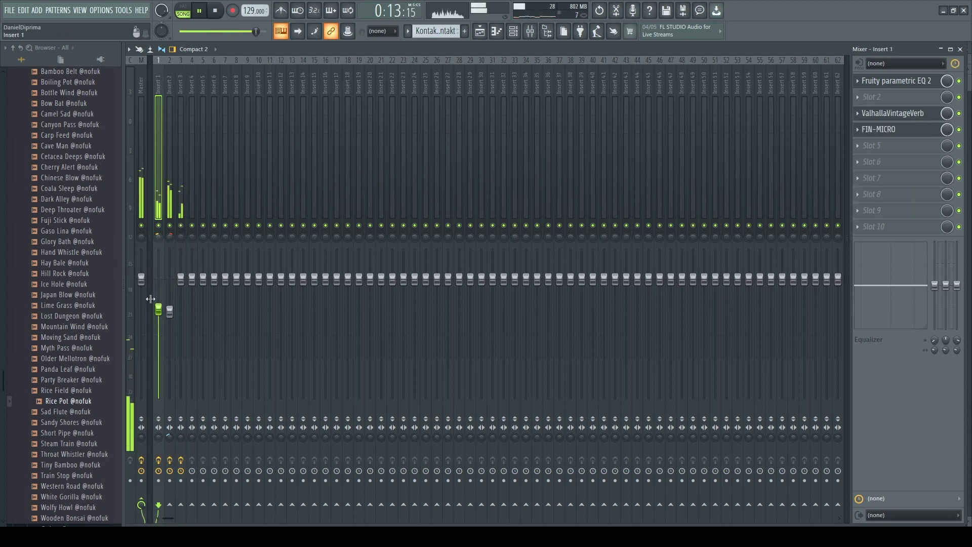
pyautogui.moveTo(180, 278); pyautogui.dragTo(180, 289)
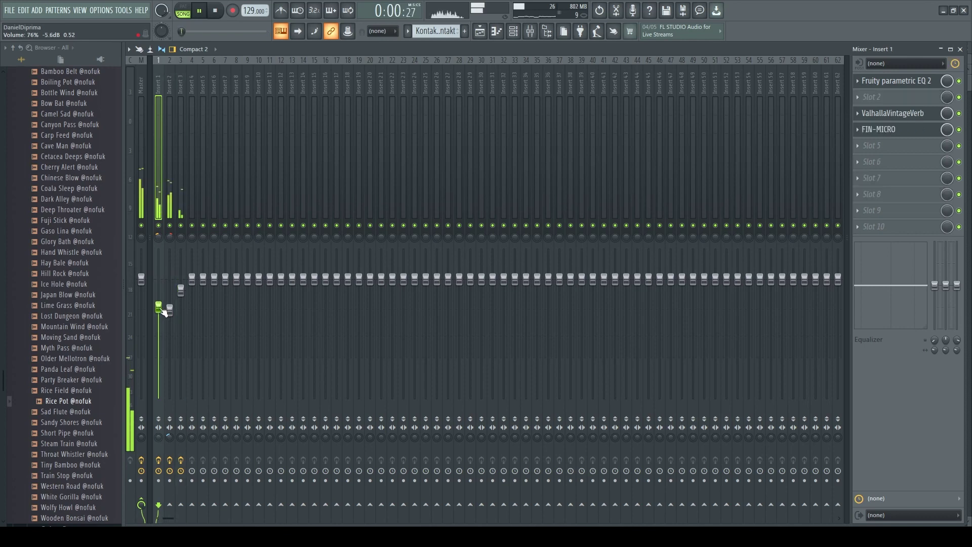
# Step: Place second copies of the Kontakt - Kontakt clip on Track 2 and the nico - calzone pluck clip on Track 1 at bar 9
pyautogui.click(485, 35)
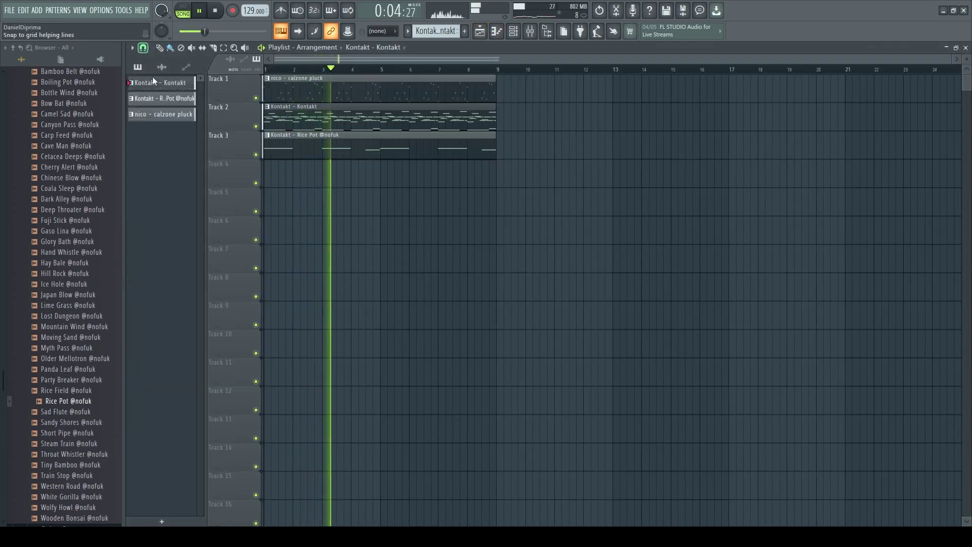
pyautogui.click(430, 91)
pyautogui.click(456, 119)
pyautogui.click(529, 120)
pyautogui.moveTo(589, 121); pyautogui.dragTo(560, 120)
pyautogui.click(481, 91)
pyautogui.click(529, 91)
pyautogui.moveTo(530, 91); pyautogui.dragTo(522, 91)
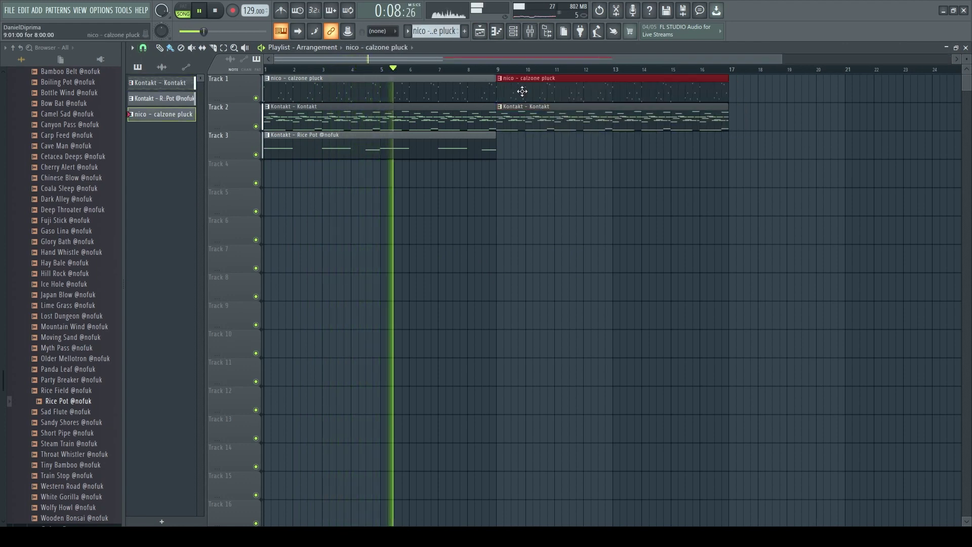
pyautogui.scroll(-2, 559, 197)
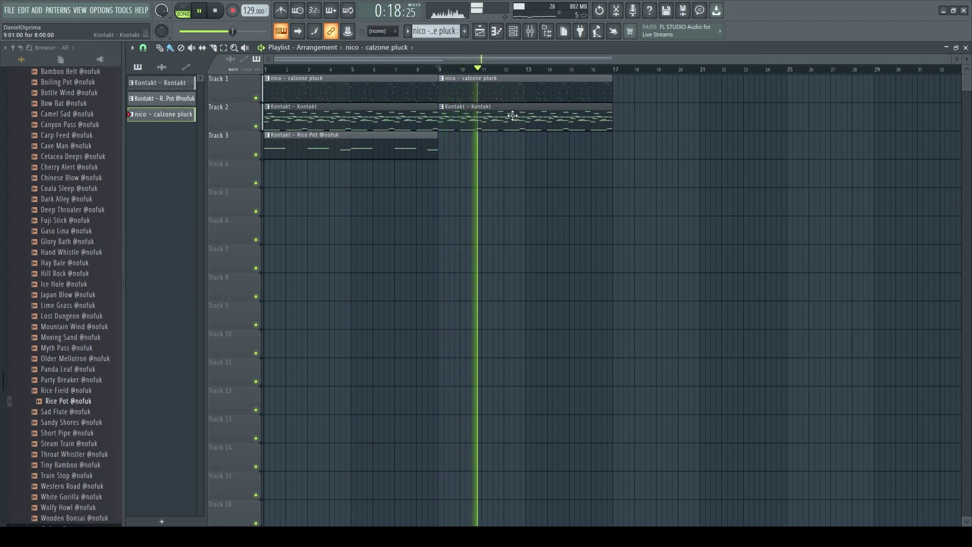
pyautogui.click(371, 129)
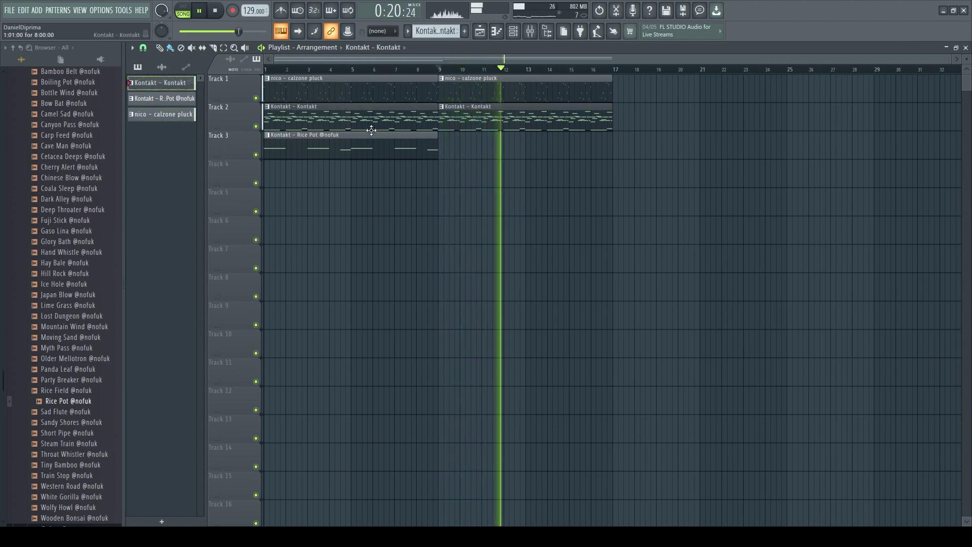
# Step: Place separate copies on Track 2 of the Kontakt - Kontakt clip at bar 21 and the nico - calzone pluck clip at bar 33
pyautogui.click(701, 120)
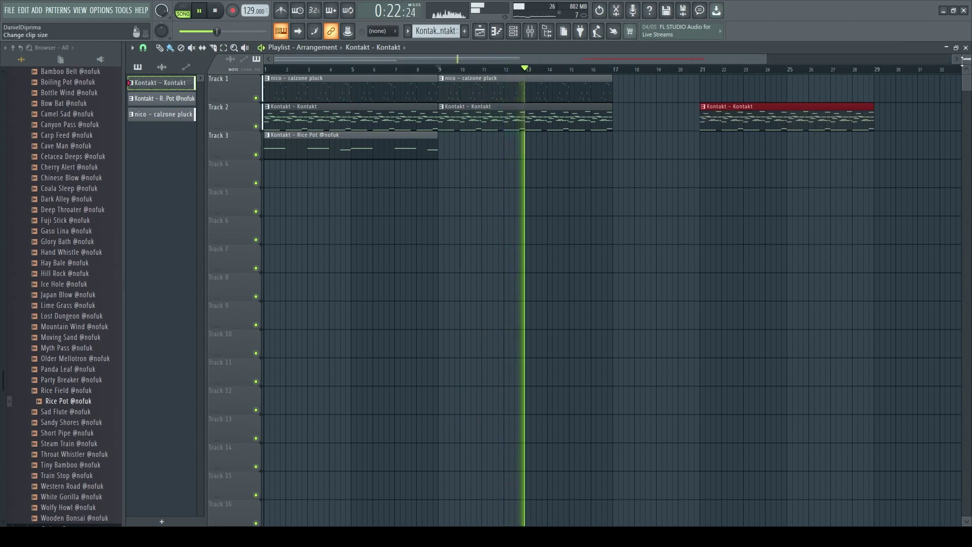
pyautogui.scroll(-2, 576, 57)
pyautogui.click(469, 93)
pyautogui.click(728, 116)
pyautogui.click(725, 71)
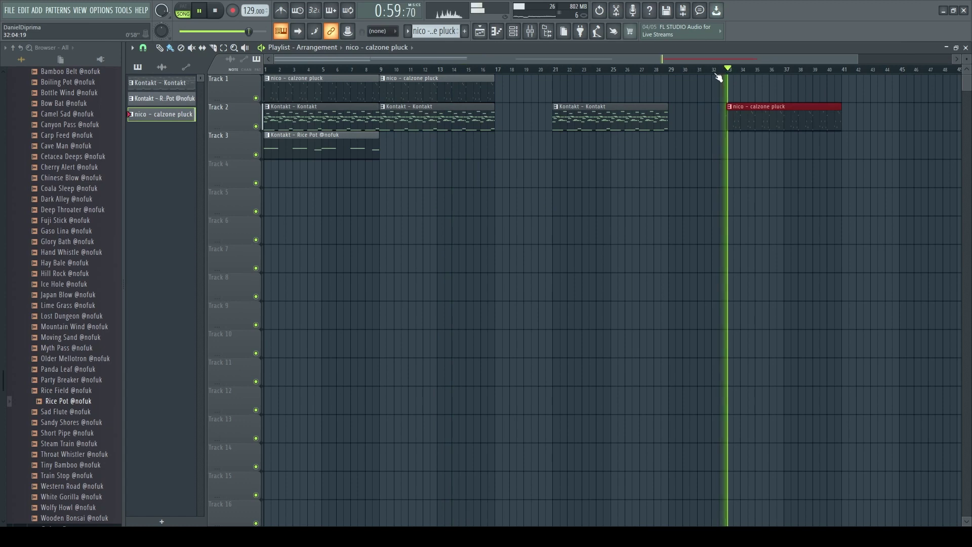
pyautogui.click(322, 147)
pyautogui.click(904, 117)
pyautogui.scroll(-2, 810, 177)
pyautogui.scroll(-2, 698, 213)
pyautogui.press('space')
pyautogui.scroll(2, 327, 130)
pyautogui.click(265, 70)
pyautogui.press('space')
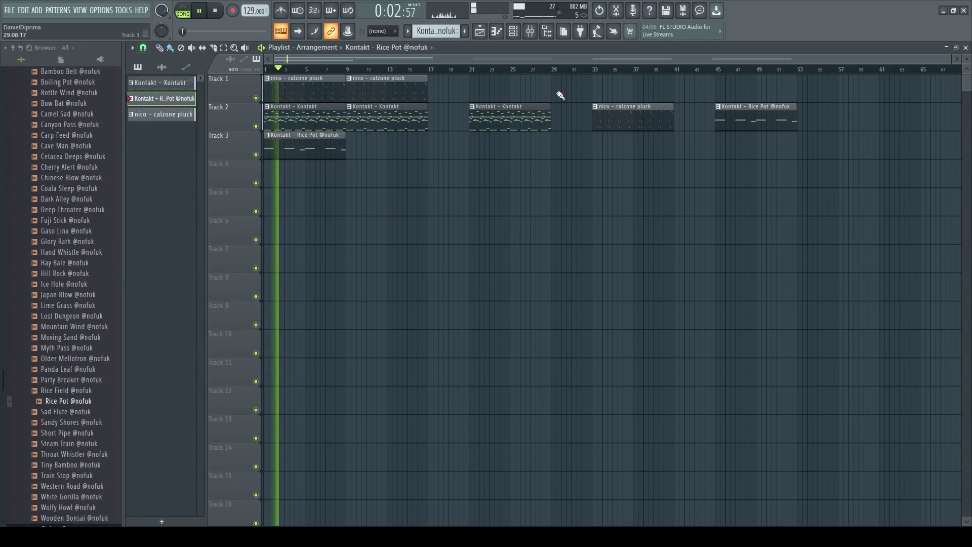
# Step: Rebalance Insert 1's level against Insert 2 and set Insert 2's volume to 79%
pyautogui.press('F9')
pyautogui.click(170, 310)
pyautogui.moveTo(159, 308); pyautogui.dragTo(177, 298)
pyautogui.click(170, 306)
pyautogui.click(171, 306)
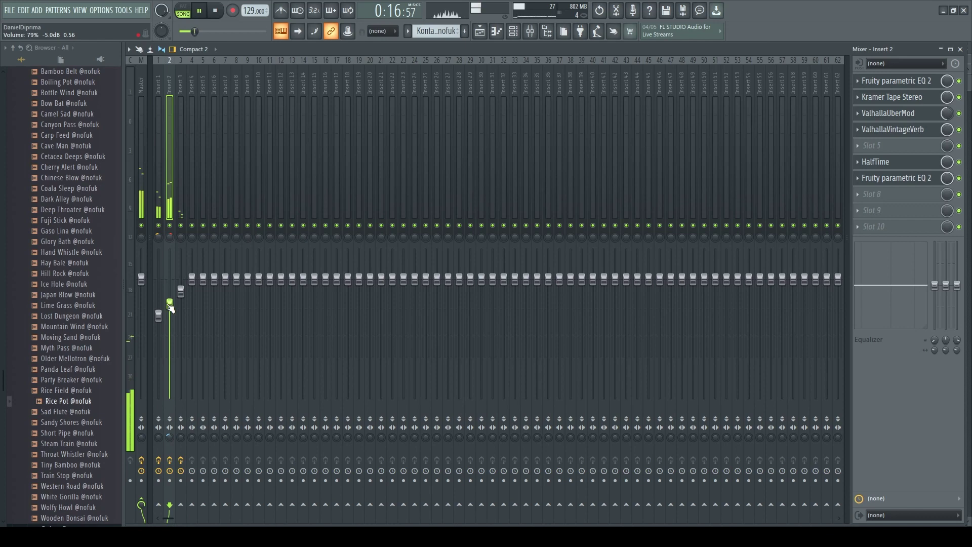
# Step: Move the high-end band of Insert 2's first Fruity parametric EQ 2 to a lower frequency and compare the inserts soloed
pyautogui.click(896, 81)
pyautogui.moveTo(421, 284); pyautogui.dragTo(392, 285)
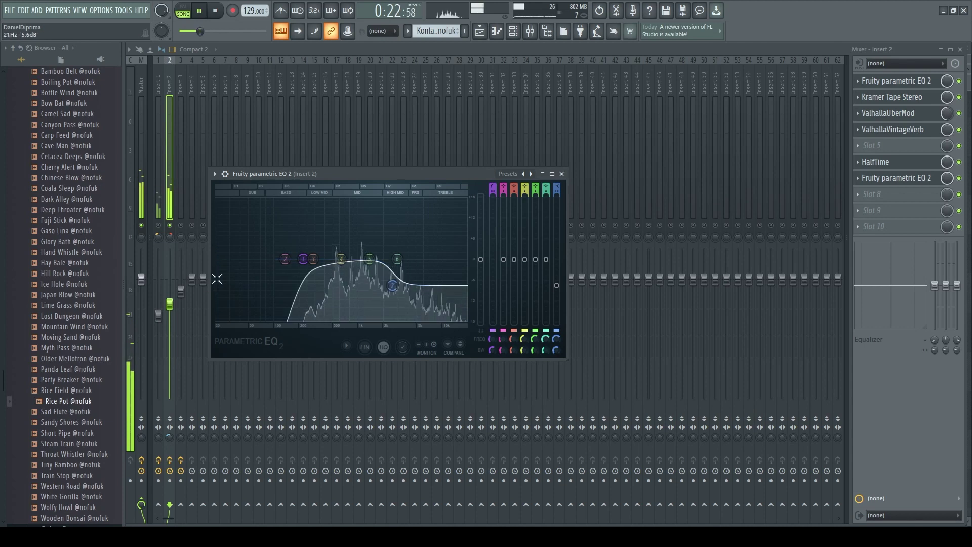
pyautogui.rightClick(159, 225)
pyautogui.rightClick(170, 226)
pyautogui.rightClick(169, 226)
# Step: Solo Insert 3 at 97% volume and pull down the high-end band of its first Fruity parametric EQ 2
pyautogui.moveTo(170, 304); pyautogui.dragTo(186, 284)
pyautogui.rightClick(183, 225)
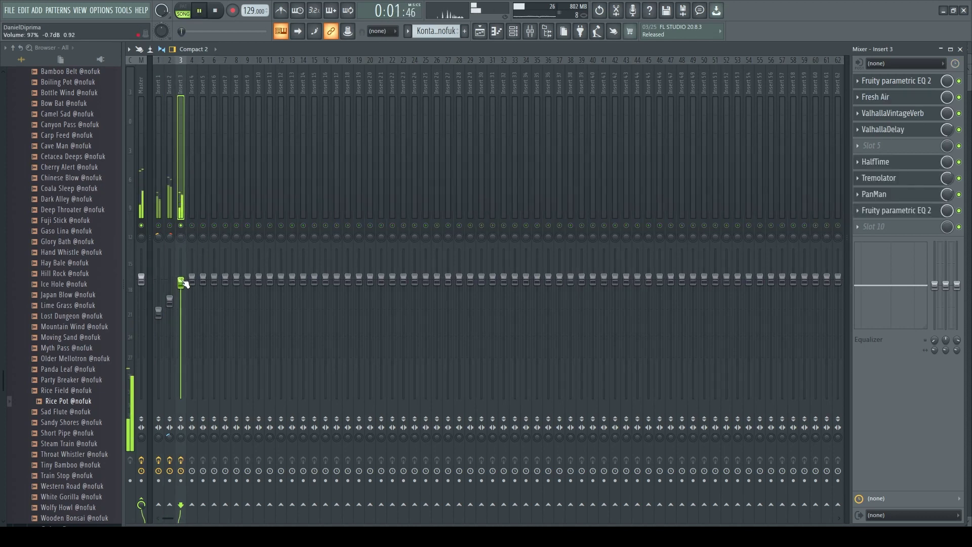
pyautogui.click(896, 81)
pyautogui.press('space')
pyautogui.press('space')
pyautogui.moveTo(360, 208); pyautogui.dragTo(364, 198)
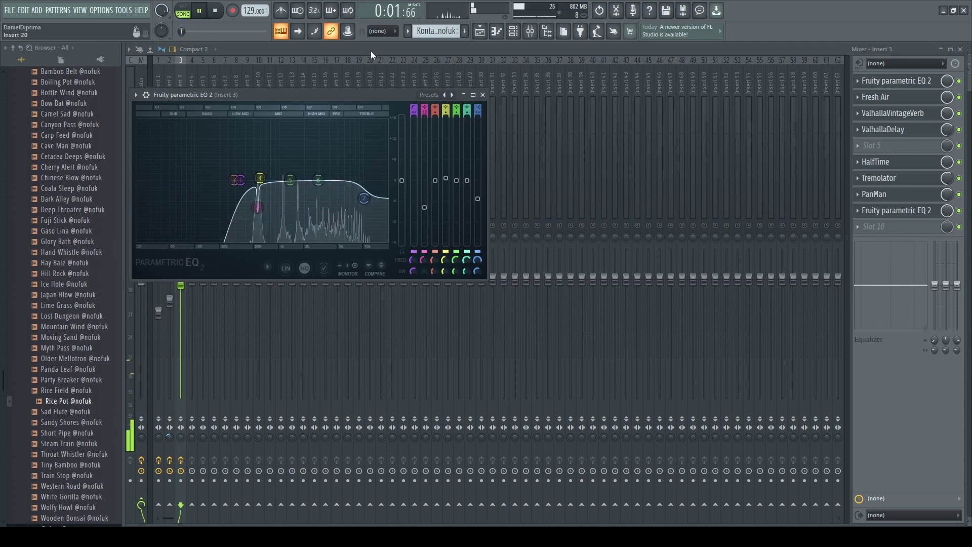
# Step: Replay the unsoloed mix and set Insert 3's volume to 90%
pyautogui.press('Escape')
pyautogui.press('space')
pyautogui.press('space')
pyautogui.moveTo(184, 290); pyautogui.dragTo(185, 297)
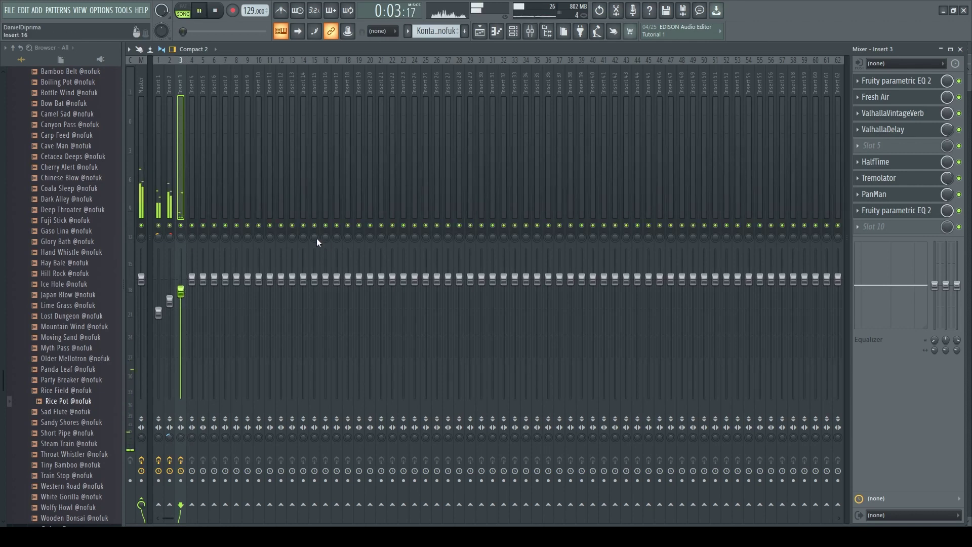
pyautogui.press('space')
pyautogui.press('space')
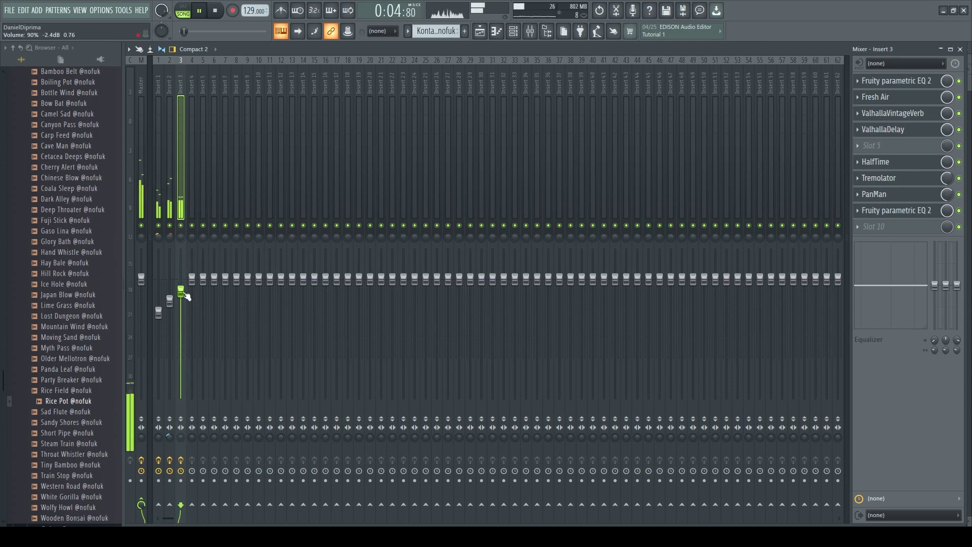
pyautogui.click(513, 31)
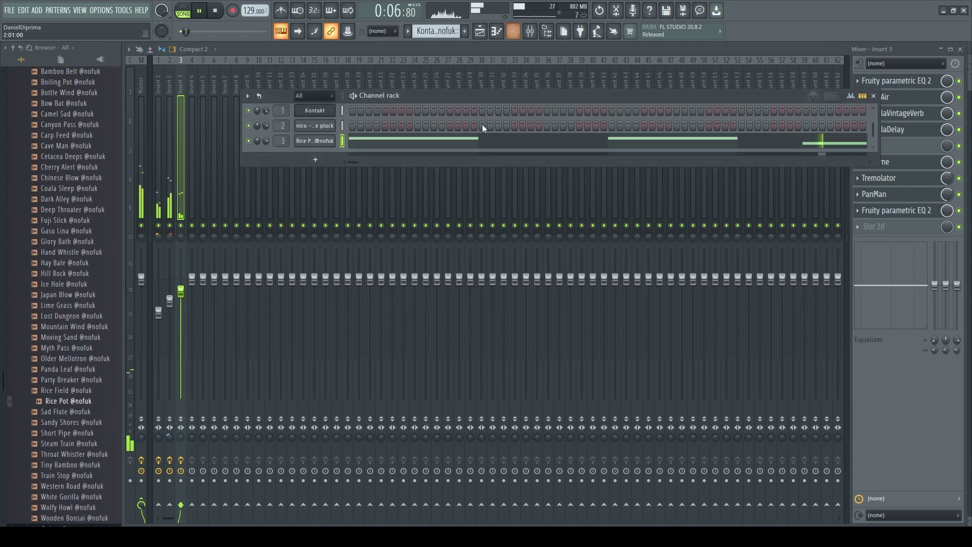
pyautogui.click(498, 144)
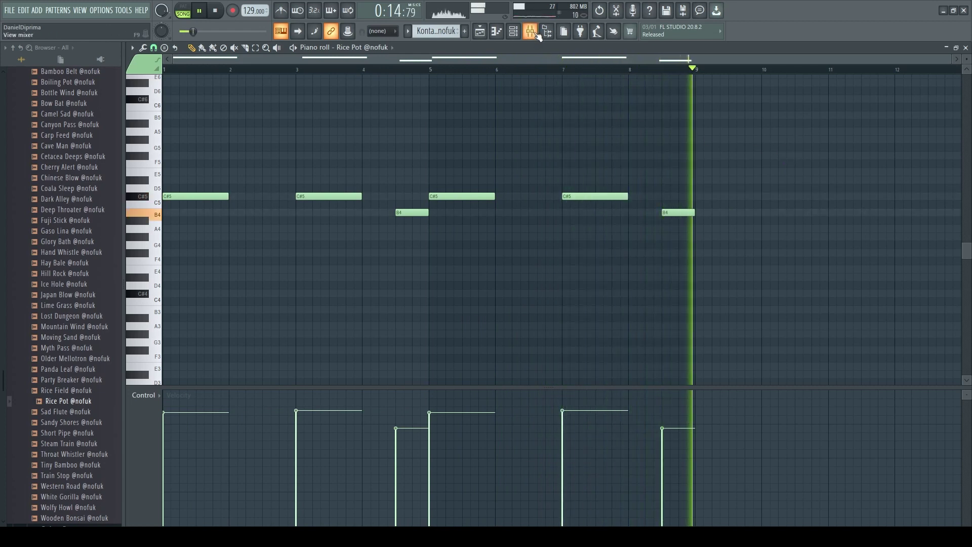
pyautogui.press('space')
pyautogui.click(497, 33)
pyautogui.click(481, 34)
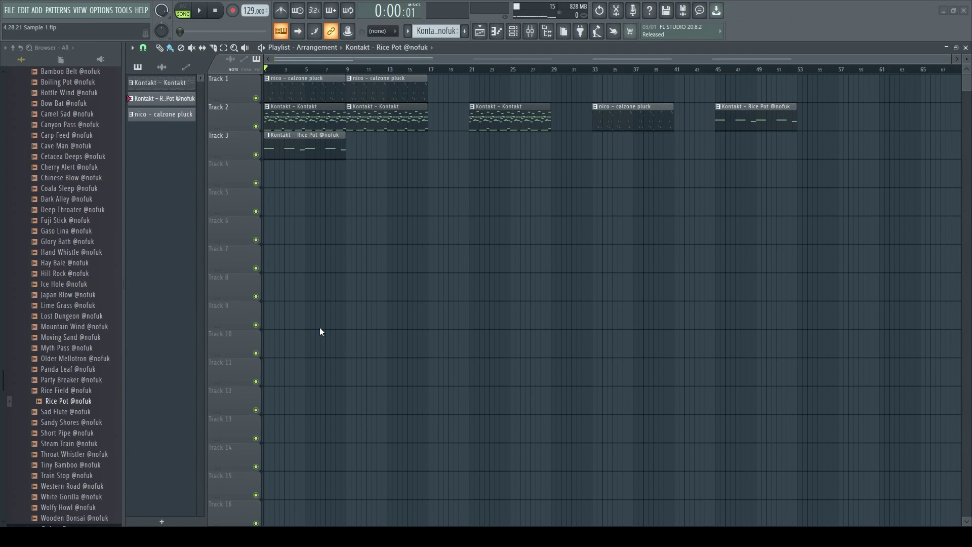
# Step: Clear the open plugin windows, collapse the browser folders and place the 4.28.21 Sample 1 audio on Track 6 at bar 1
pyautogui.press('Tab')
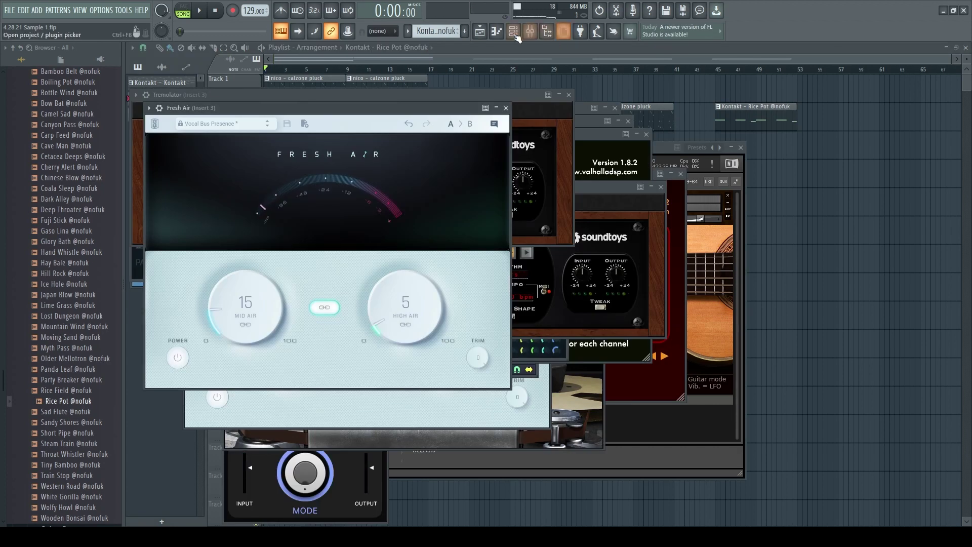
pyautogui.click(484, 34)
pyautogui.click(13, 48)
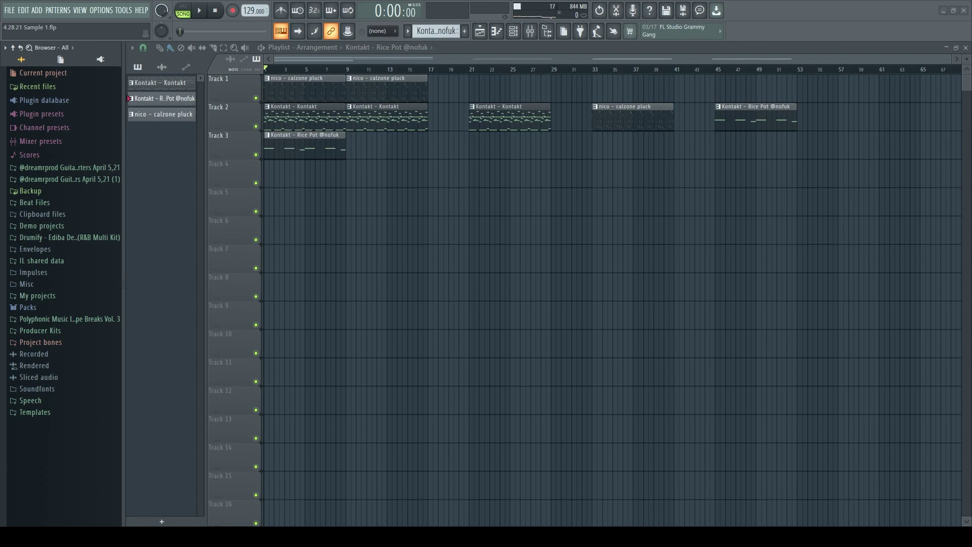
pyautogui.moveTo(262, 238); pyautogui.dragTo(264, 233)
# Step: Remove Fresh Air and Maximus from the Master track's effect slots
pyautogui.click(530, 31)
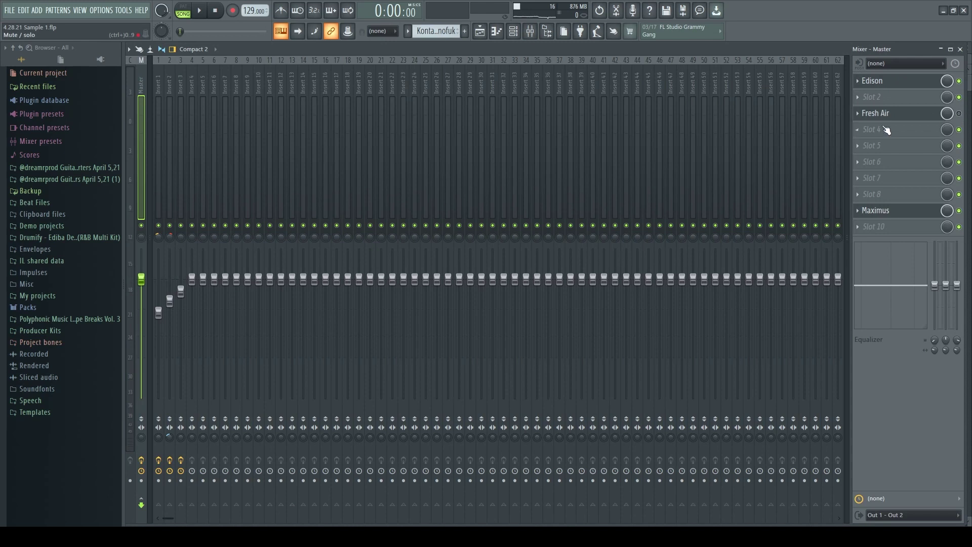
pyautogui.click(870, 139)
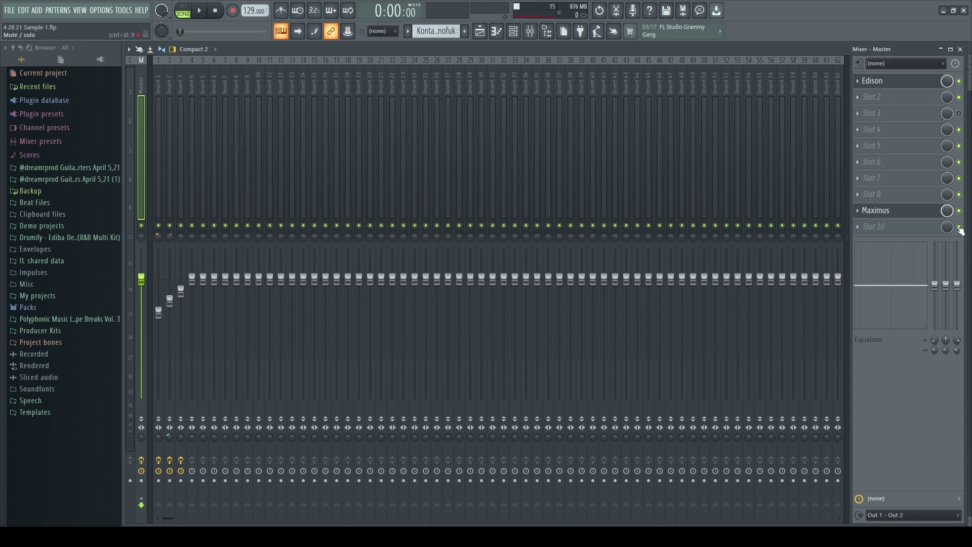
pyautogui.click(871, 234)
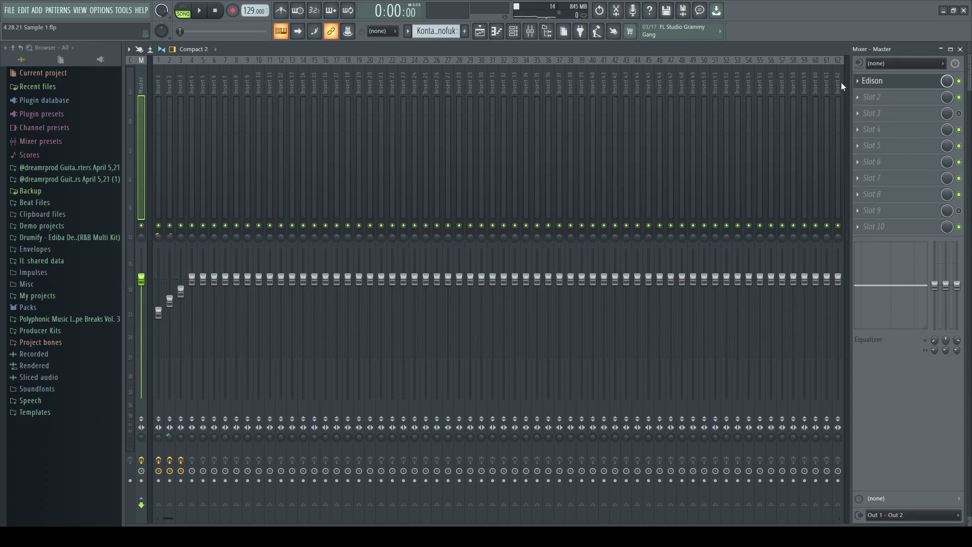
# Step: Solo Track 6, audition the 4.28.21 Sample 1 clip, and adjust its time-stretching pitch with the mode set to Auto
pyautogui.click(480, 31)
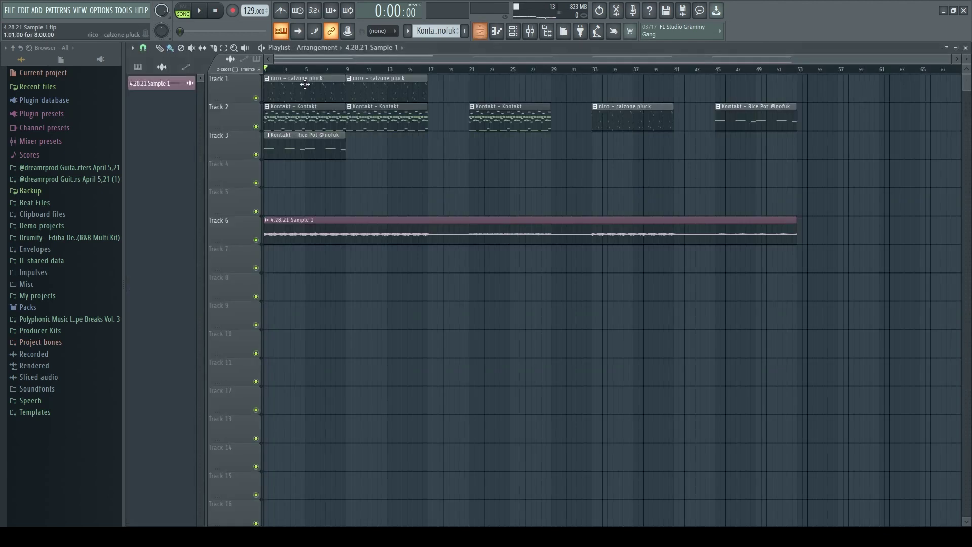
pyautogui.rightClick(256, 240)
pyautogui.press('space')
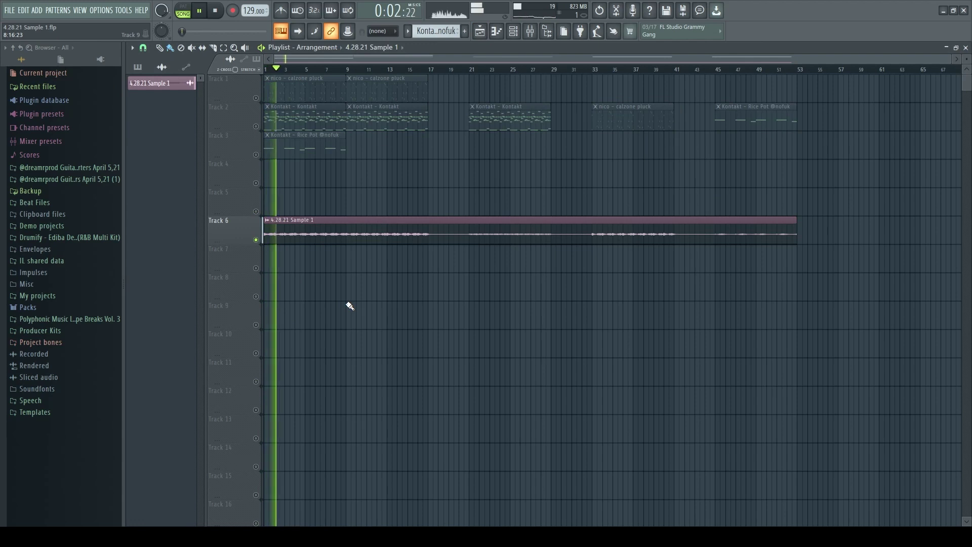
pyautogui.press('space')
pyautogui.doubleClick(338, 231)
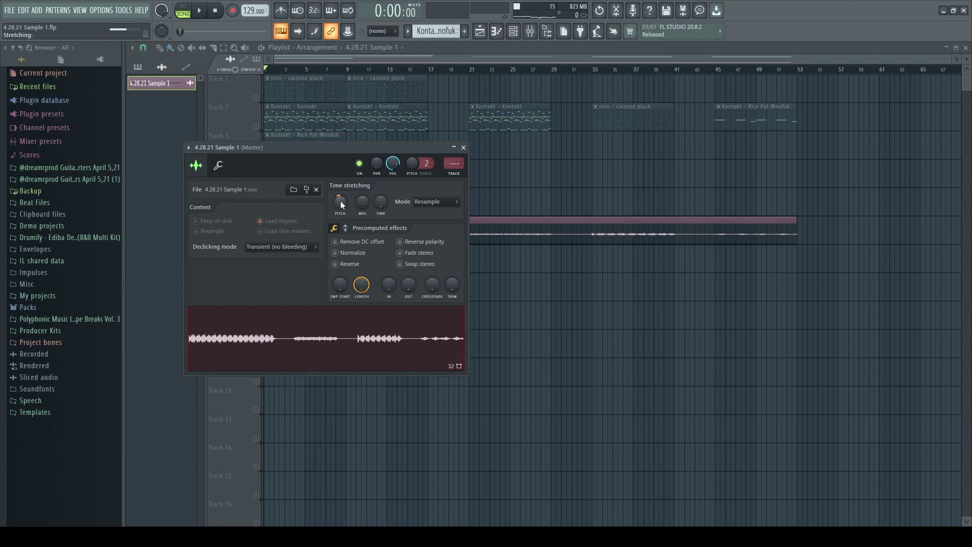
pyautogui.press('Escape')
pyautogui.press('space')
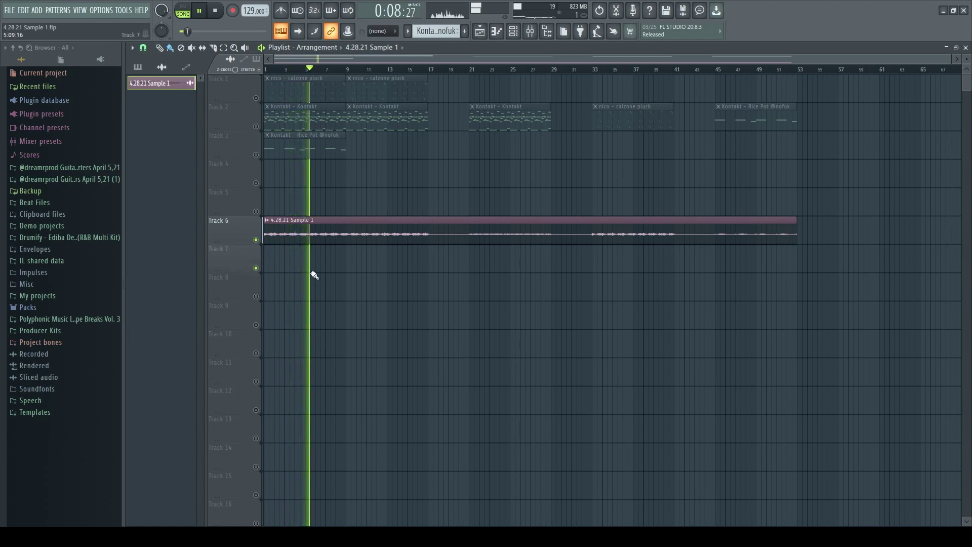
# Step: Add a second Kontakt channel and load the Scarbee Rickenbacker Bass - Palm Muted instrument into it
pyautogui.press('F6')
pyautogui.click(315, 97)
pyautogui.click(316, 108)
pyautogui.press('space')
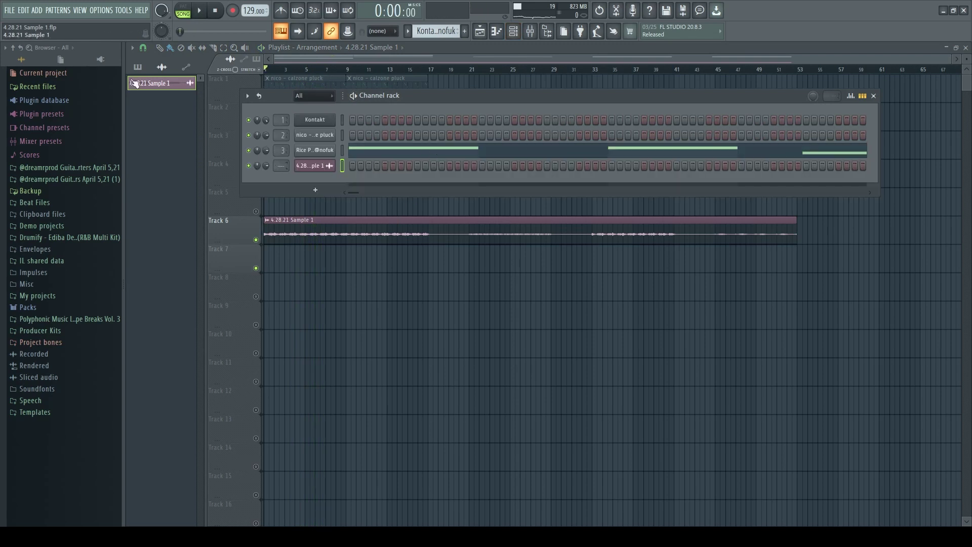
pyautogui.click(151, 168)
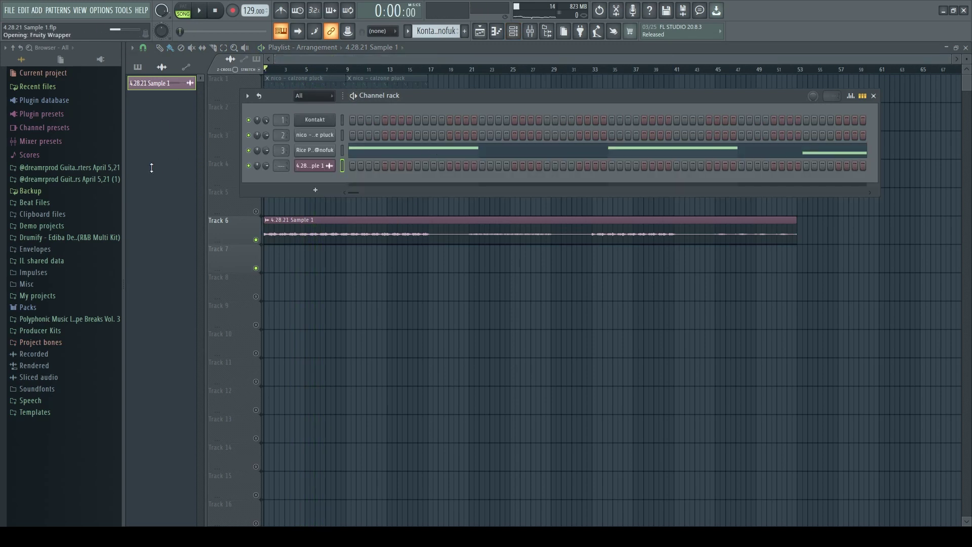
pyautogui.scroll(-5, 278, 313)
pyautogui.click(273, 315)
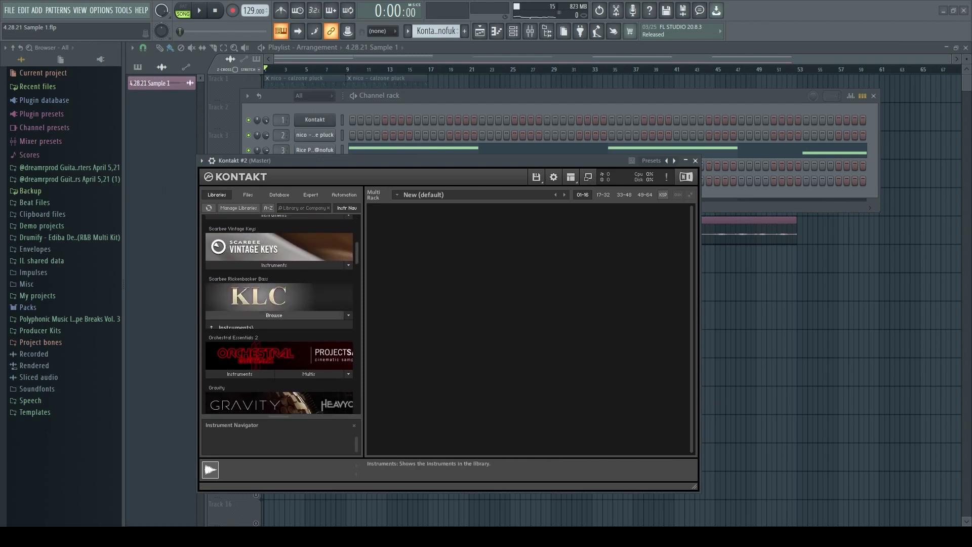
pyautogui.click(277, 336)
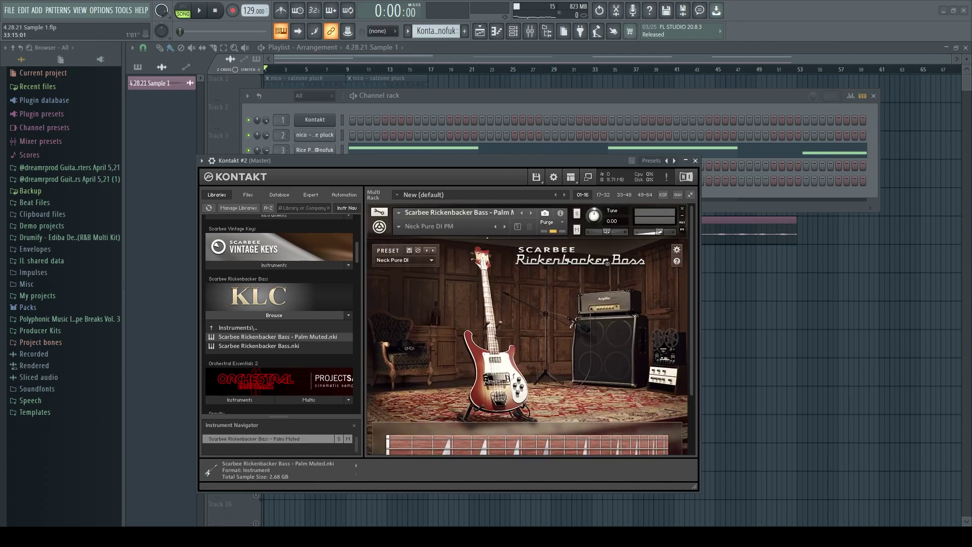
# Step: Route the Kontakt #2 channel to Insert 4 and check the original Kontakt melody's notes in the piano roll
pyautogui.click(456, 98)
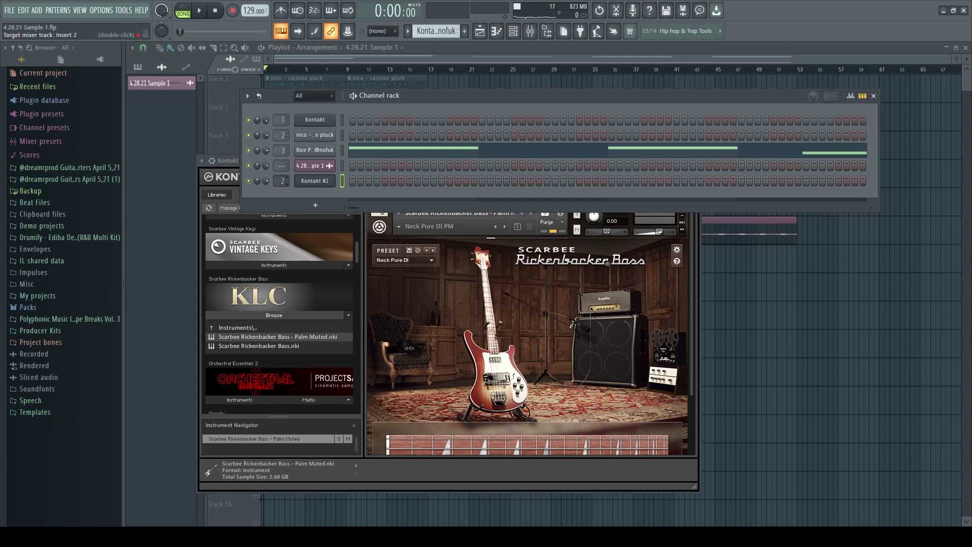
pyautogui.click(321, 59)
pyautogui.doubleClick(297, 122)
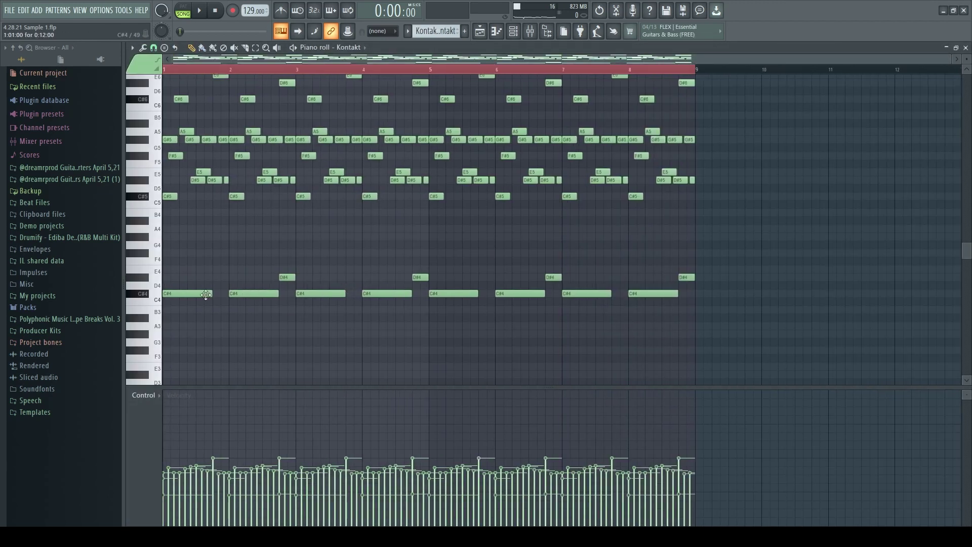
pyautogui.click(513, 31)
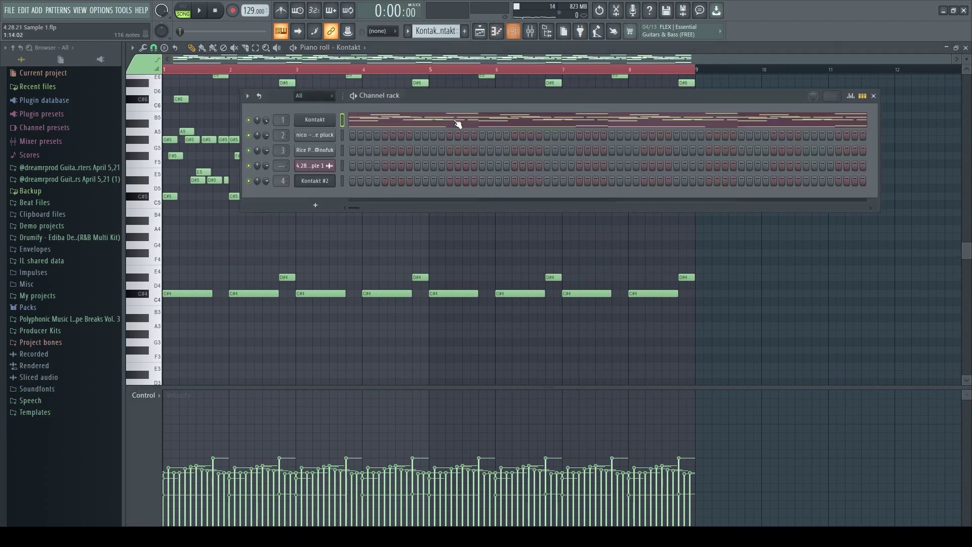
pyautogui.click(479, 31)
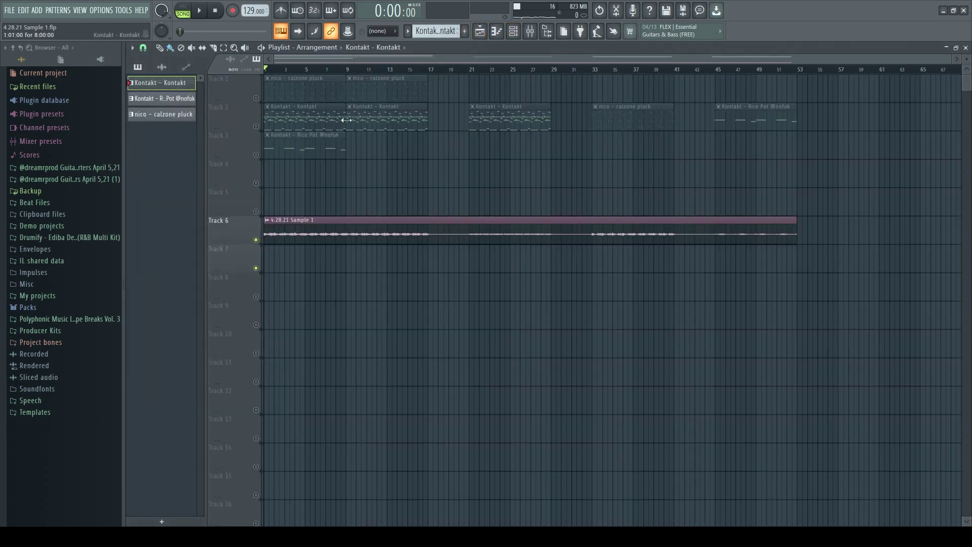
# Step: Create Pattern 4 and place four consecutive clips of it on Track 7 from bar 1 to bar 17
pyautogui.click(464, 31)
pyautogui.click(278, 253)
pyautogui.moveTo(278, 257); pyautogui.dragTo(329, 259)
pyautogui.click(310, 255)
pyautogui.moveTo(385, 271); pyautogui.dragTo(286, 256)
pyautogui.hotkey('ctrl', 'b')
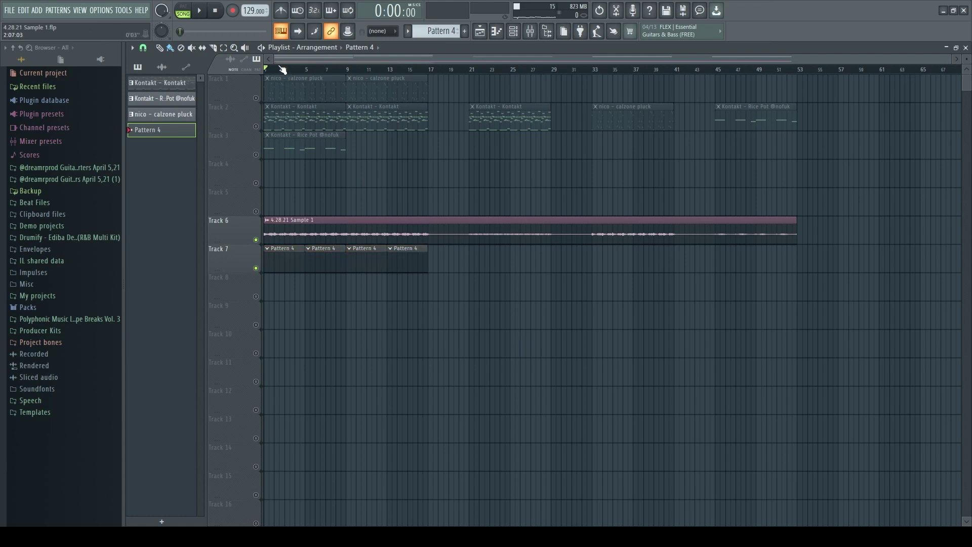
# Step: Route the 4.28.21 Sample 1 audio to Insert 10, set that insert's volume to 103% and solo it during playback
pyautogui.press('F6')
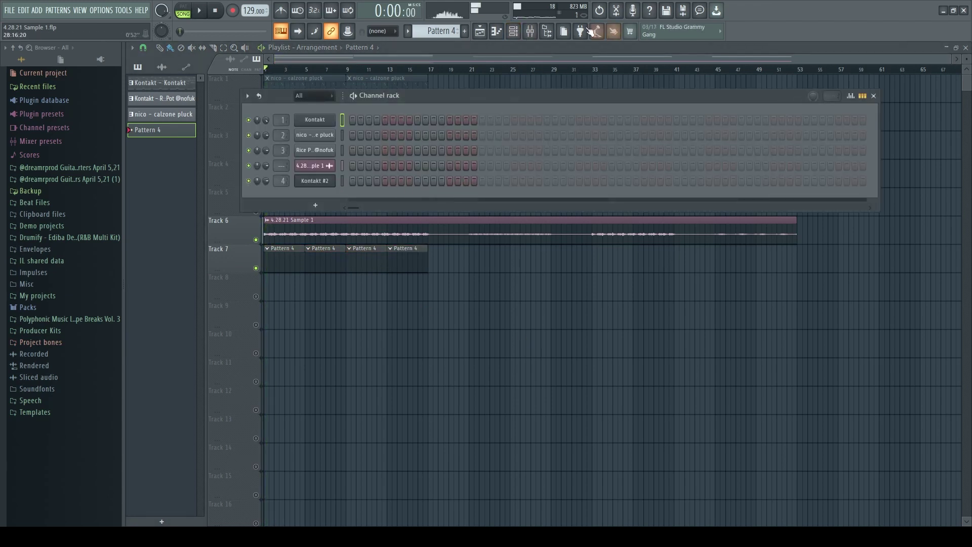
pyautogui.click(530, 31)
pyautogui.press('space')
pyautogui.click(480, 31)
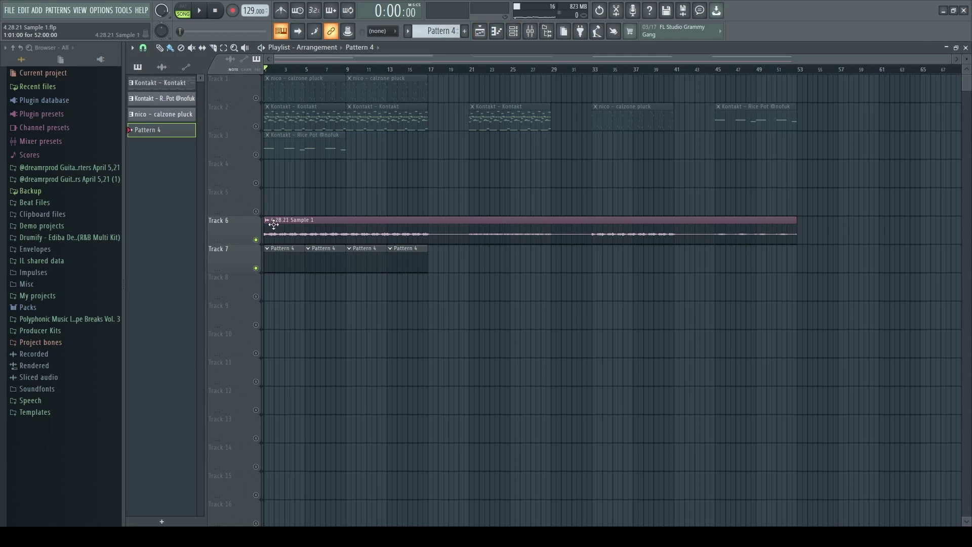
pyautogui.doubleClick(317, 226)
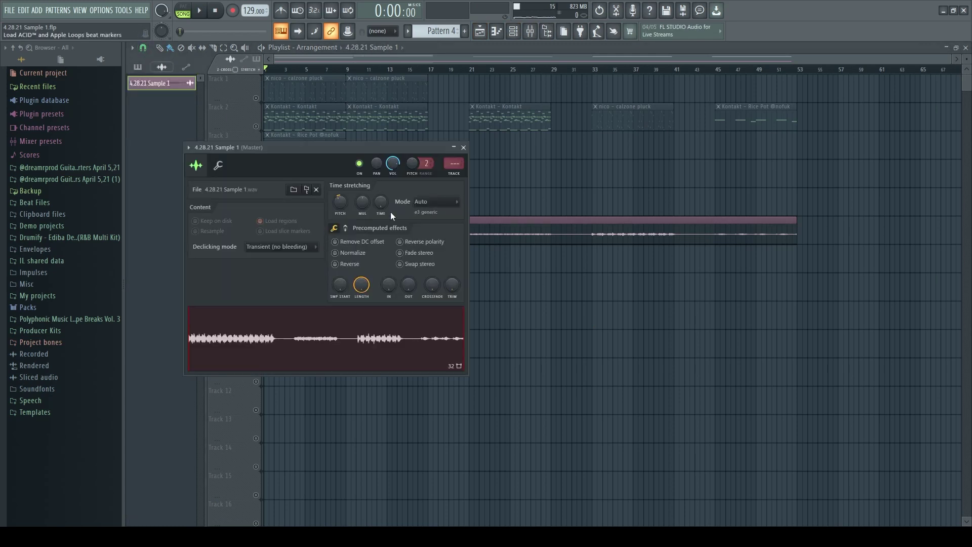
pyautogui.click(530, 31)
pyautogui.press('space')
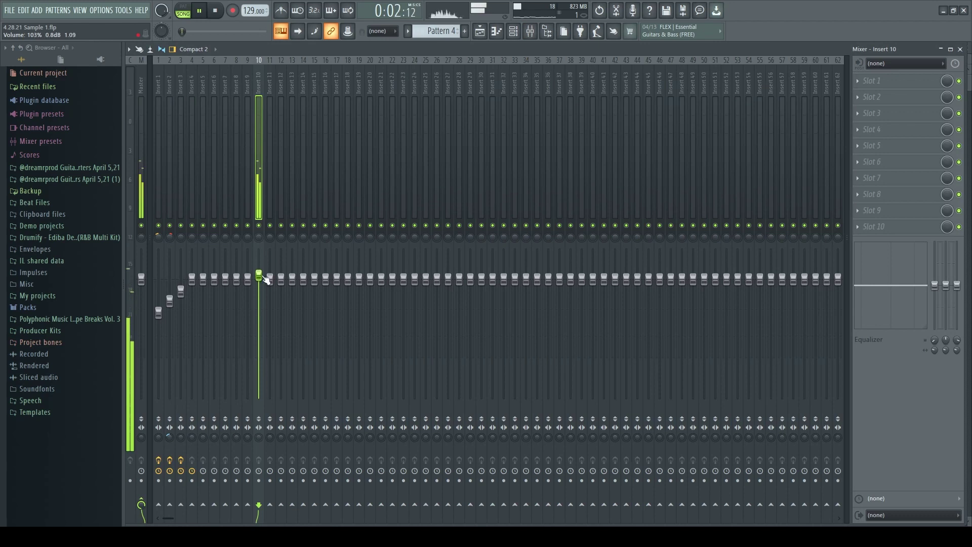
pyautogui.rightClick(259, 225)
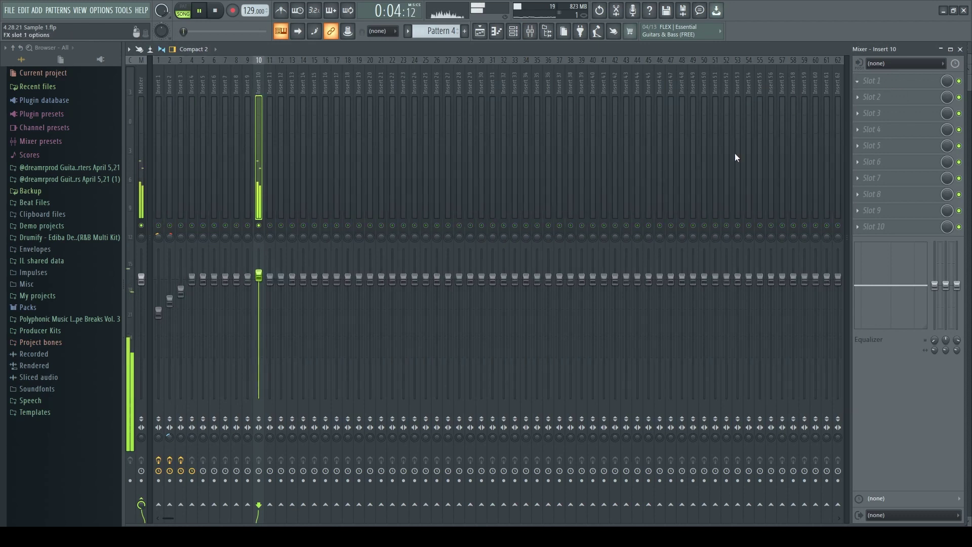
# Step: Add Fruity parametric EQ 2 to Insert 10 and high-pass the melody's low end with band 1, raising its cutoff
pyautogui.press('space')
pyautogui.scroll(-2, 494, 186)
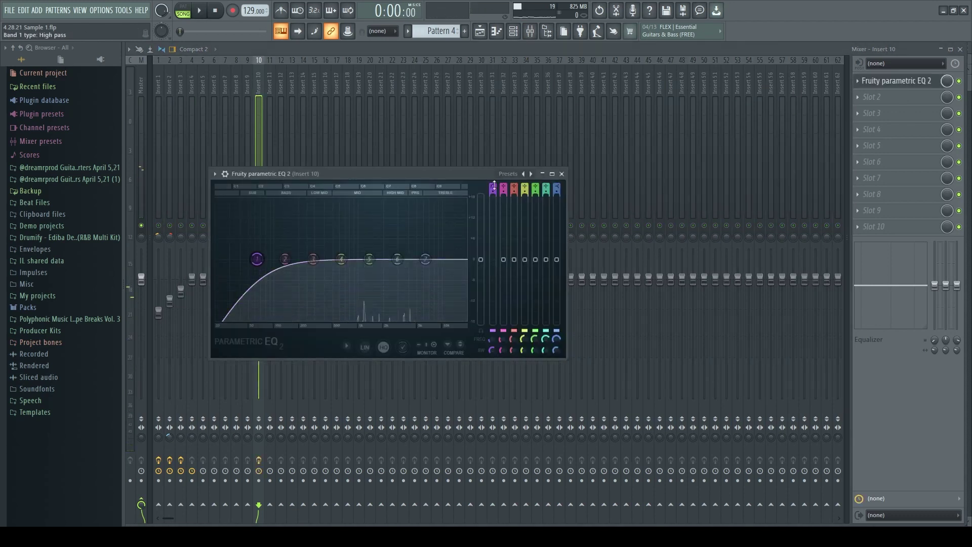
pyautogui.press('space')
pyautogui.moveTo(257, 259); pyautogui.dragTo(281, 259)
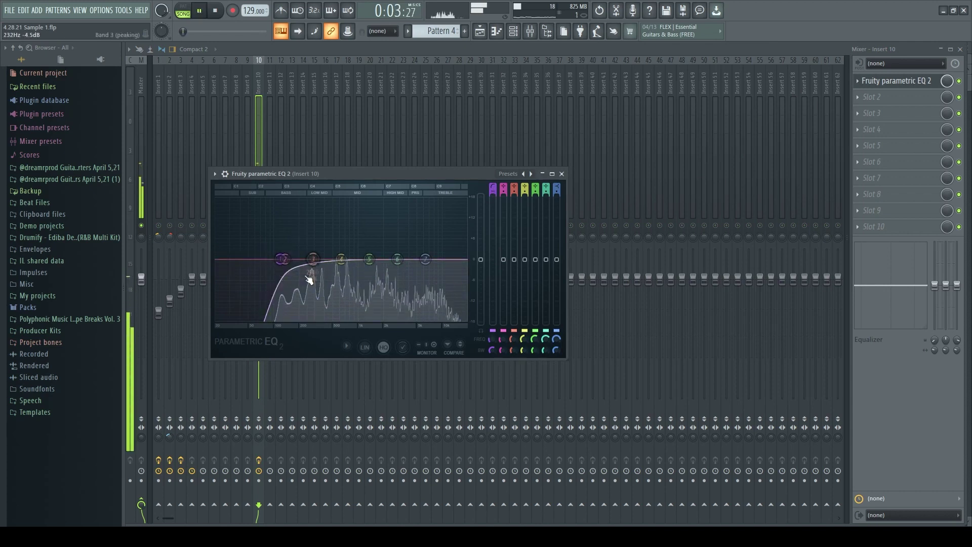
# Step: Play the arrangement and inspect the 4.28.21 Sample 1 clip's channel settings against the playlist
pyautogui.click(479, 31)
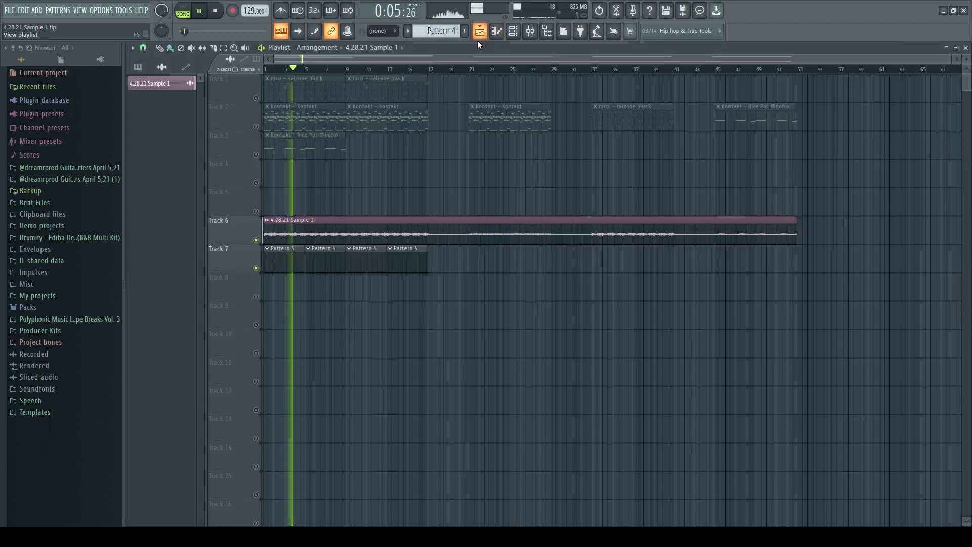
pyautogui.click(513, 31)
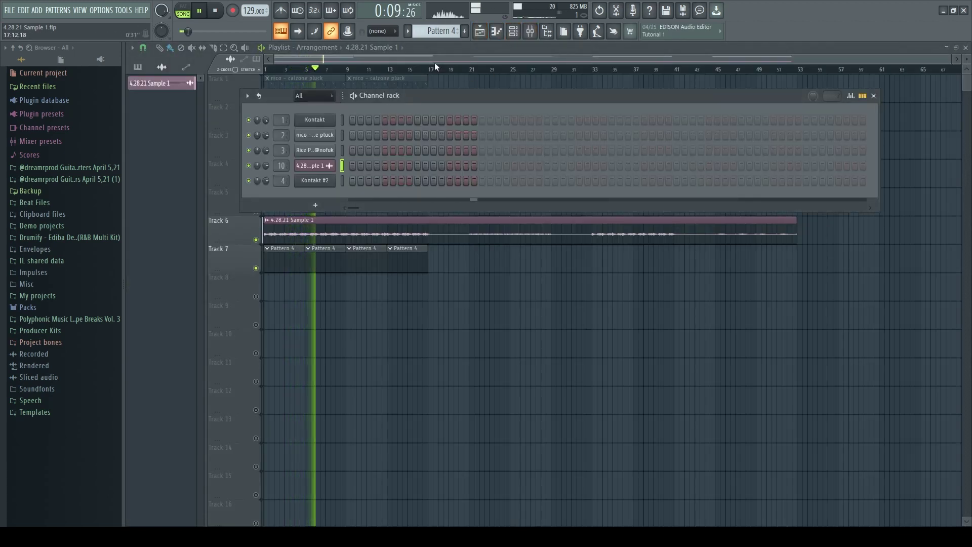
pyautogui.press('F6')
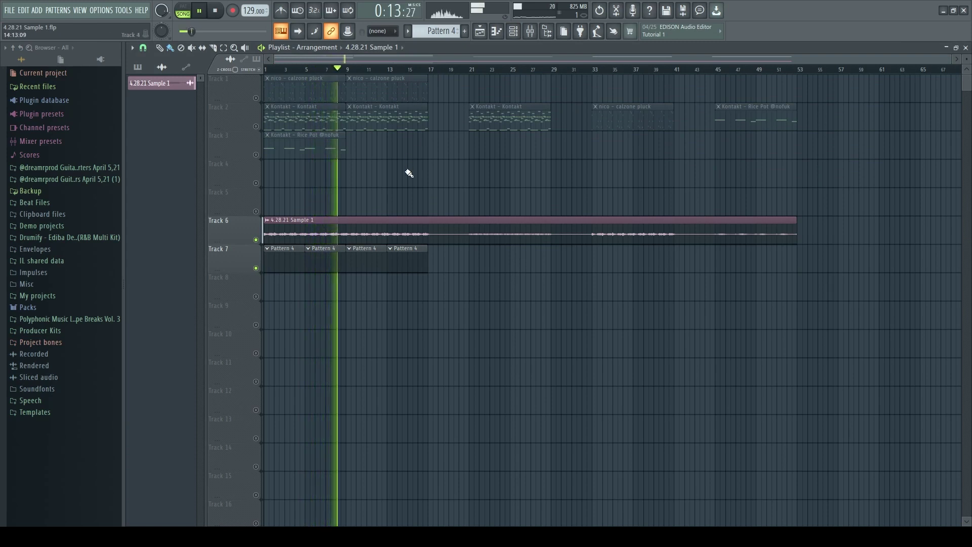
pyautogui.press('space')
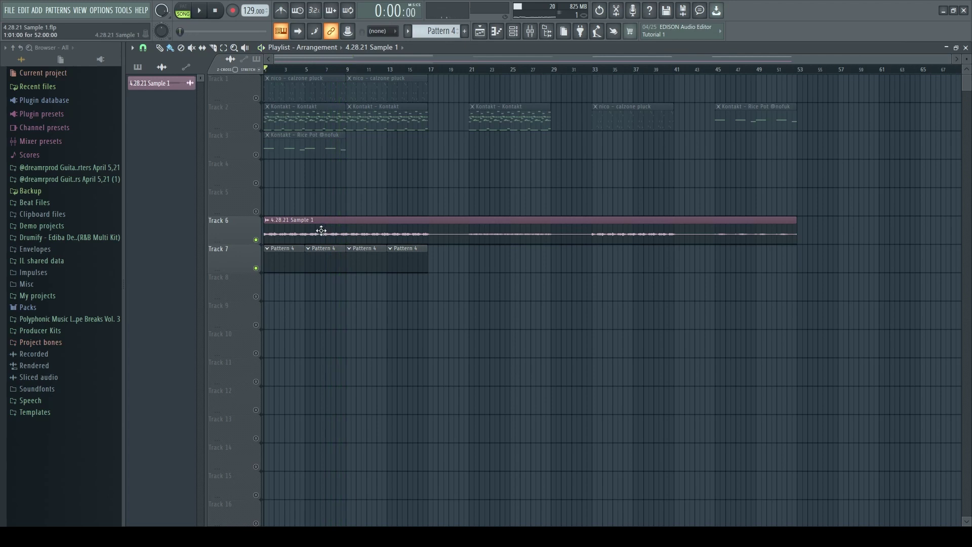
pyautogui.doubleClick(444, 231)
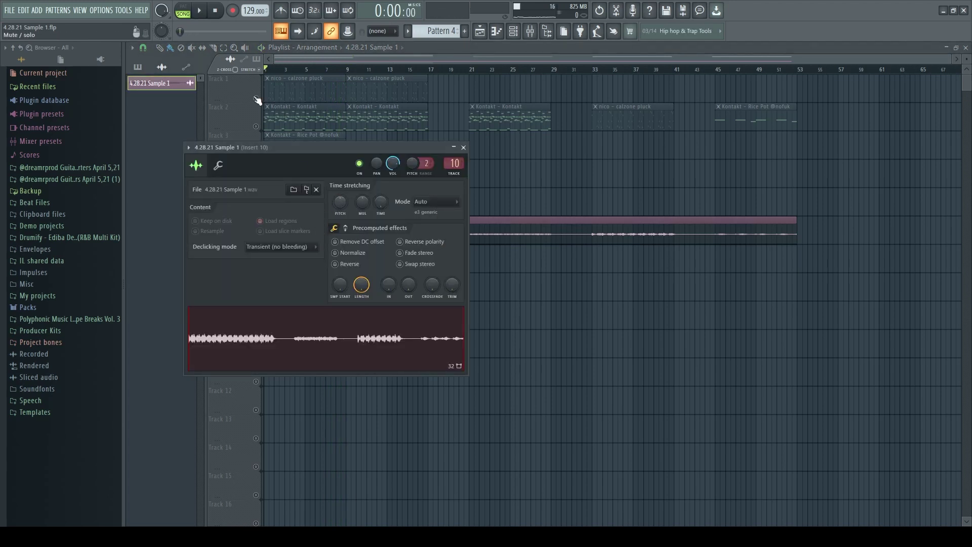
pyautogui.press('space')
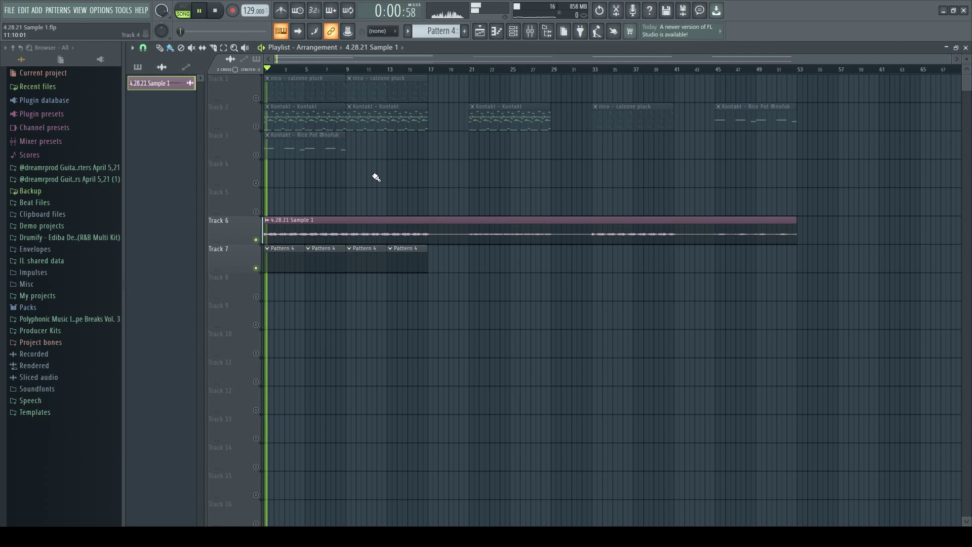
# Step: Set Insert 10's volume to 105% and place a test Kontakt #2 note on the first step of Pattern 4
pyautogui.press('F9')
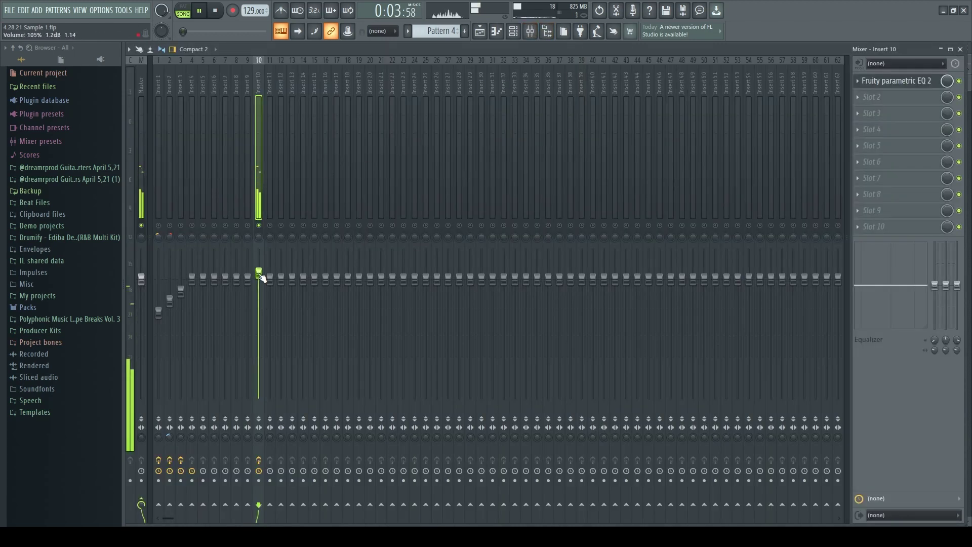
pyautogui.click(513, 32)
pyautogui.click(353, 183)
pyautogui.press('F7')
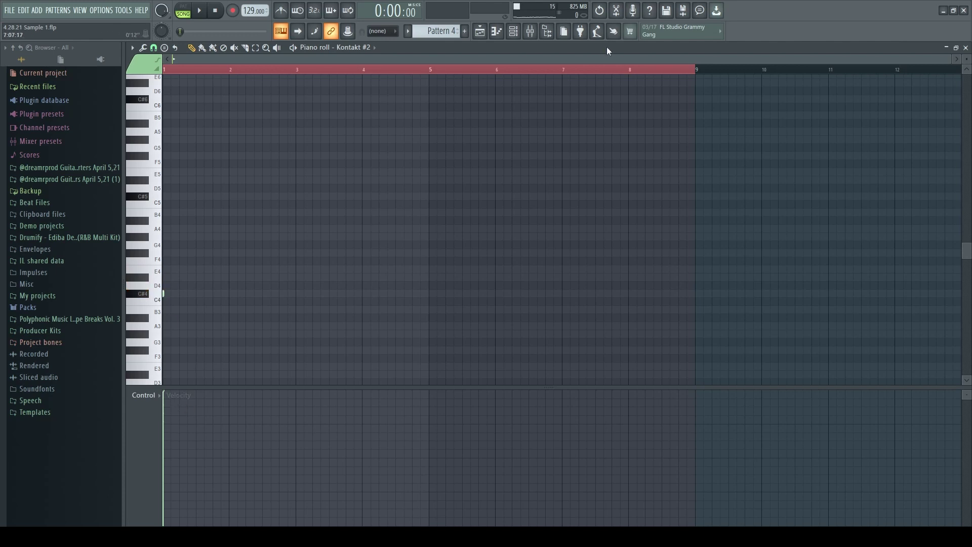
# Step: Lower Insert 4's volume to about 37% while playing the bass against the melody
pyautogui.click(540, 33)
pyautogui.press('space')
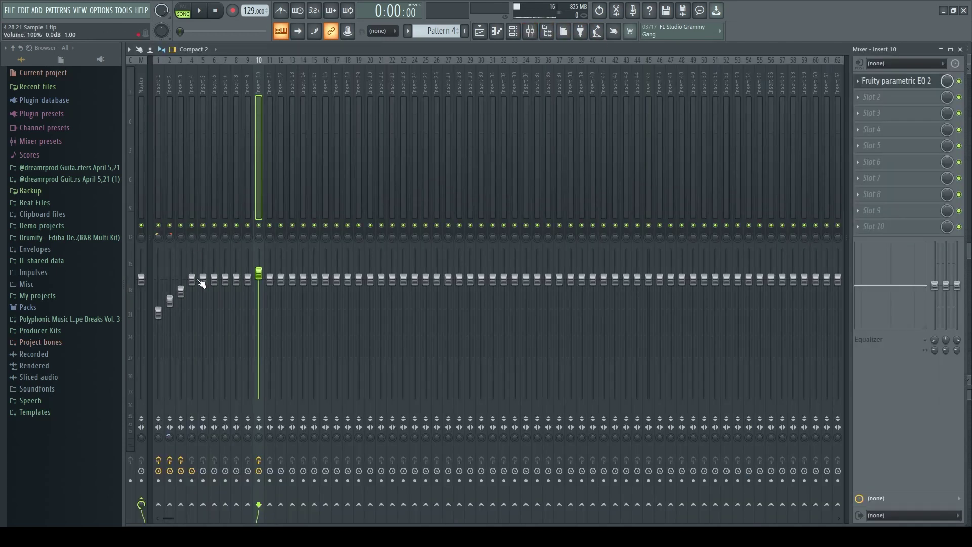
pyautogui.moveTo(194, 278); pyautogui.dragTo(200, 320)
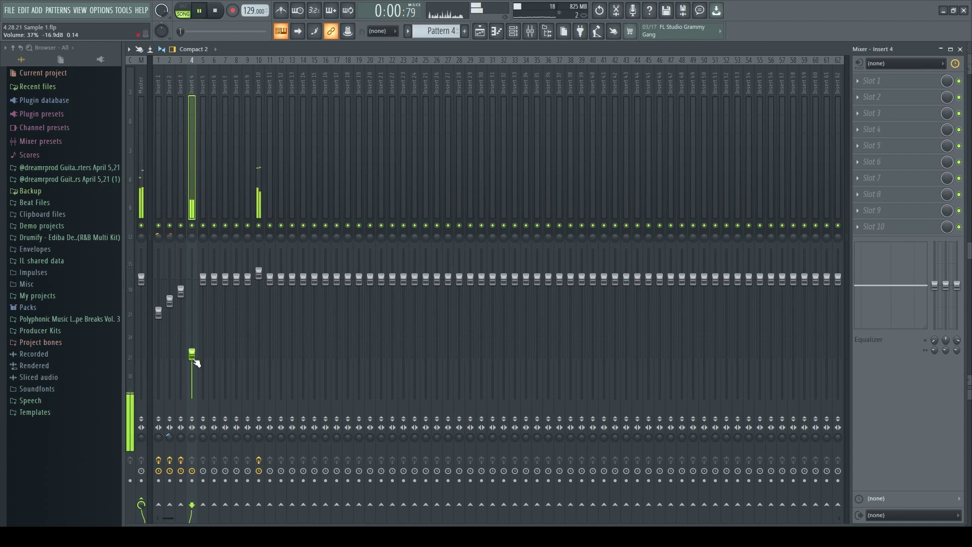
pyautogui.press('space')
# Step: Solo Insert 10 and Insert 4 in turn to compare their levels on the master, and restore all inserts
pyautogui.click(260, 77)
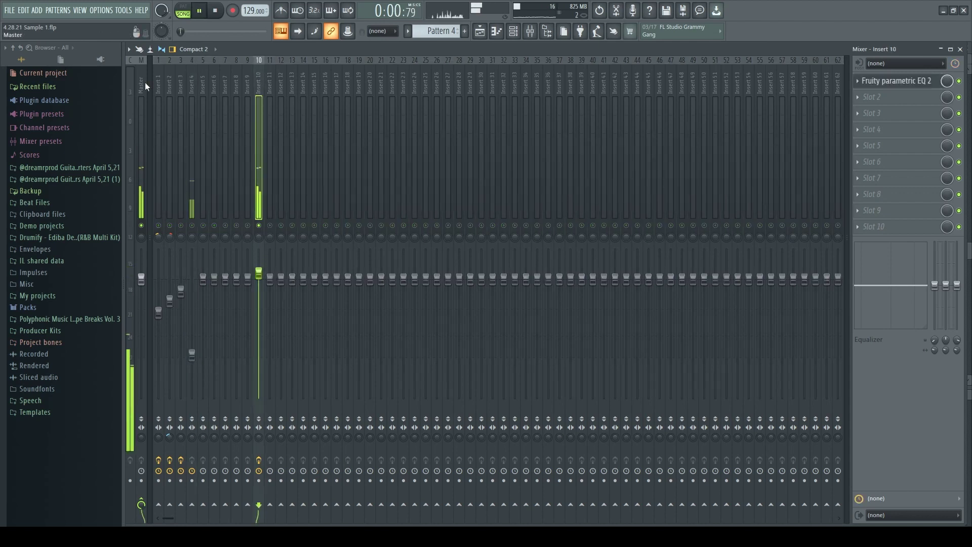
pyautogui.click(145, 82)
pyautogui.press('space')
pyautogui.click(192, 117)
pyautogui.click(145, 82)
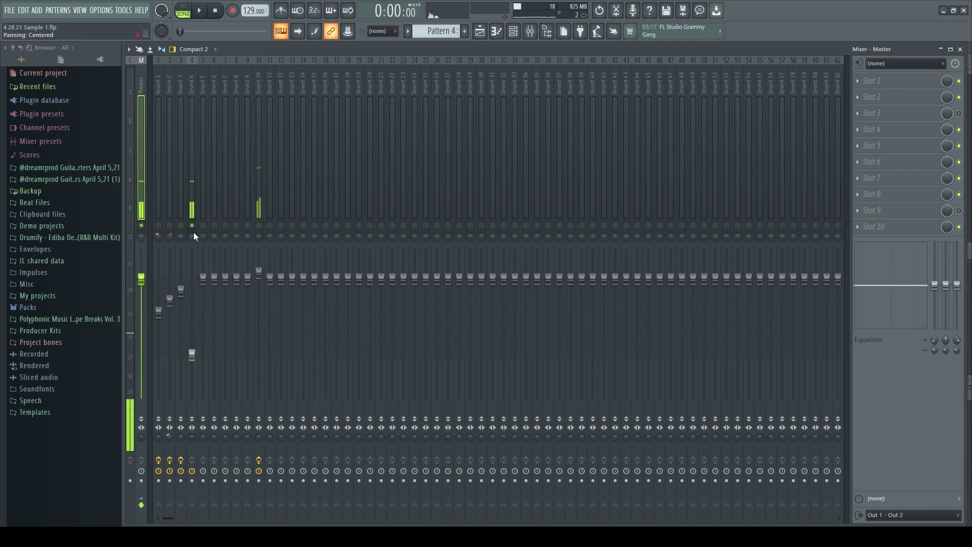
pyautogui.press('space')
pyautogui.click(194, 85)
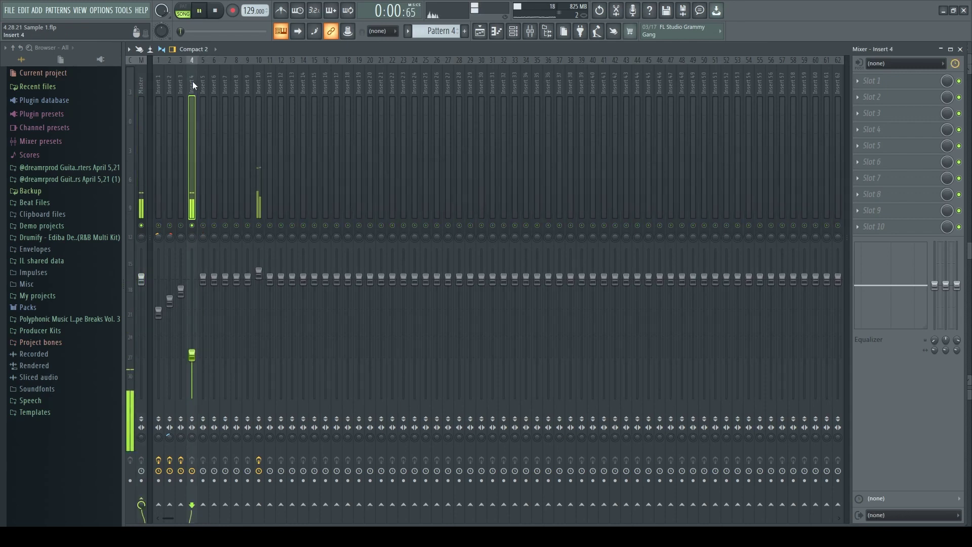
pyautogui.rightClick(192, 226)
# Step: Replace the Kontakt #2 test note with two consecutive one-bar C#3 notes in bars 1 and 2 of Pattern 4
pyautogui.click(513, 32)
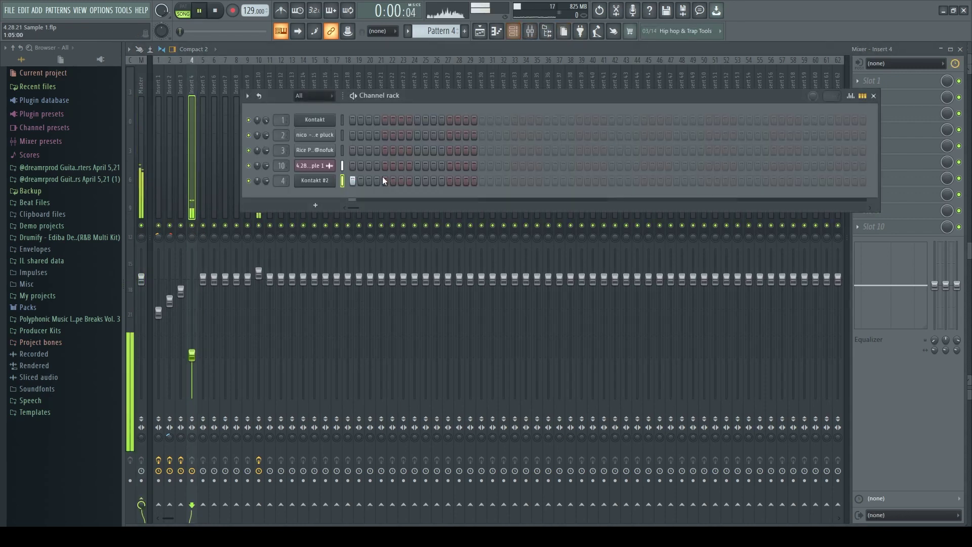
pyautogui.press('F7')
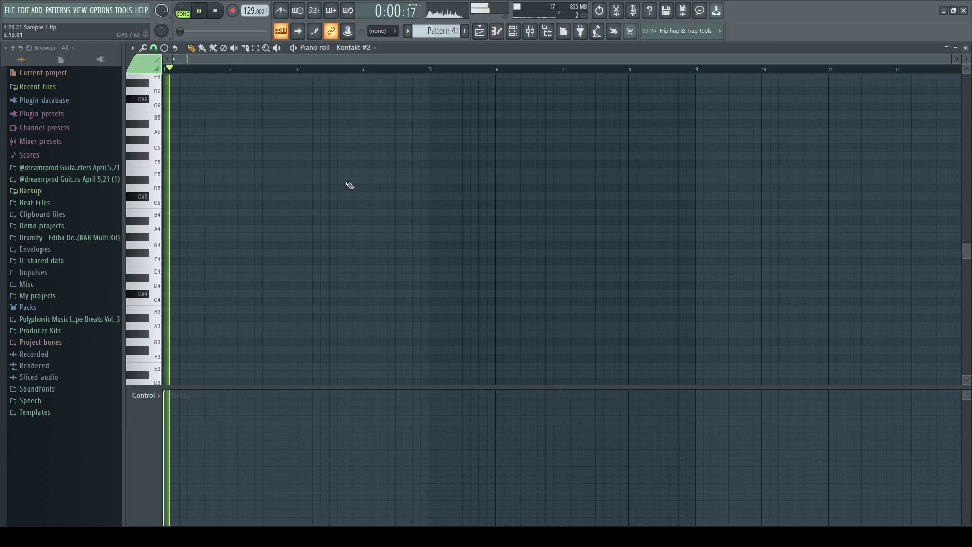
pyautogui.press('space')
pyautogui.press('space')
pyautogui.press('space')
pyautogui.press('space')
pyautogui.press('space')
pyautogui.press('space')
pyautogui.press('space')
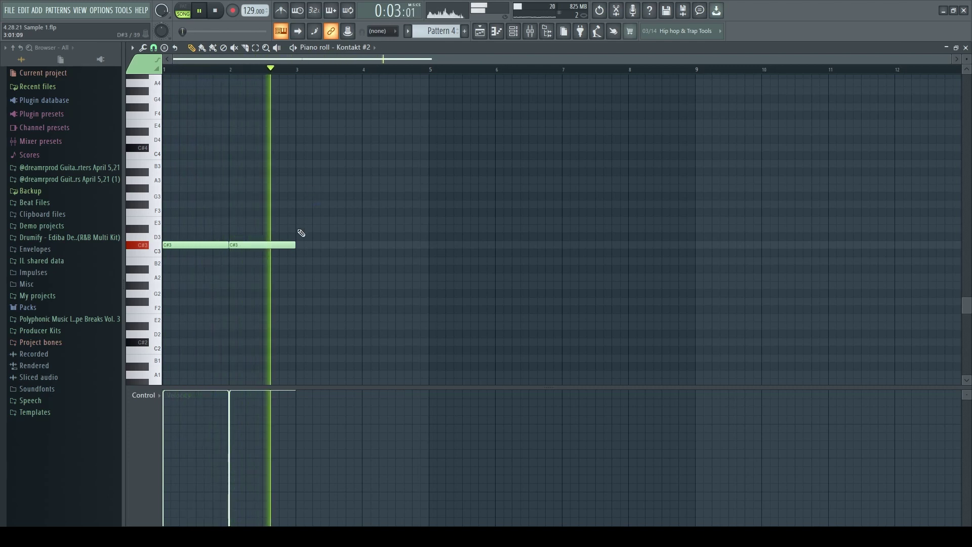
pyautogui.press('space')
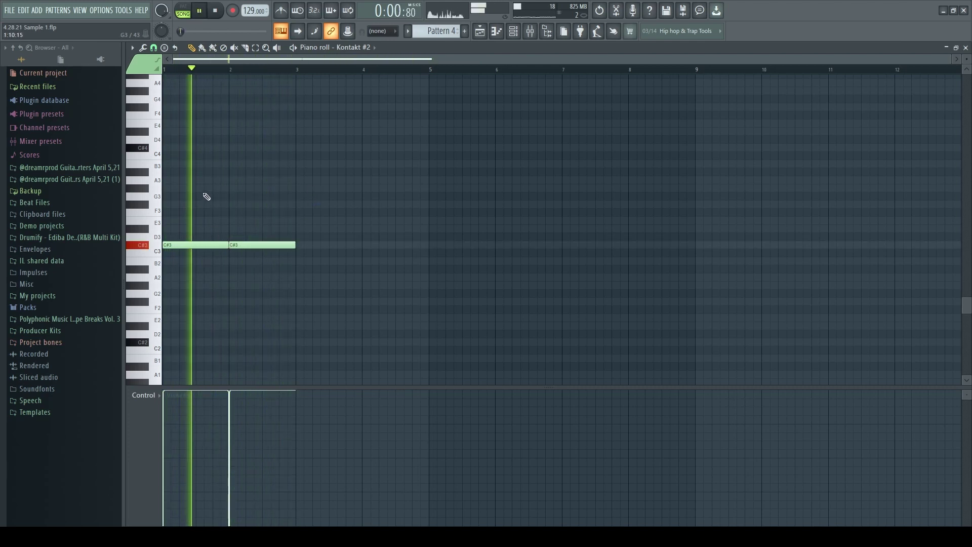
# Step: Try a short G#3, A3, G#3 fill over the second half of bar 1
pyautogui.click(198, 180)
pyautogui.moveTo(184, 169); pyautogui.dragTo(212, 193)
pyautogui.keyDown('ctrl'); pyautogui.click(266, 210); pyautogui.keyUp('ctrl')
pyautogui.press('space')
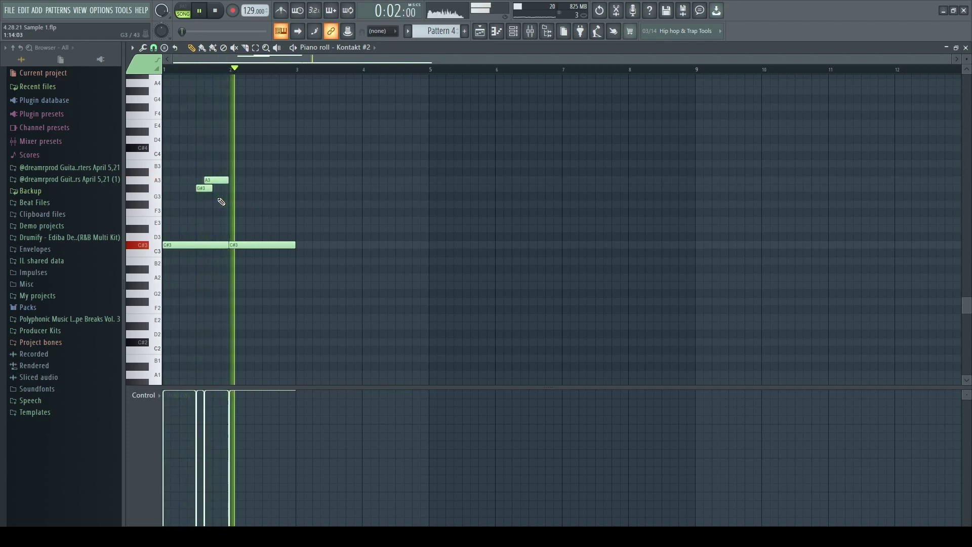
pyautogui.press('space')
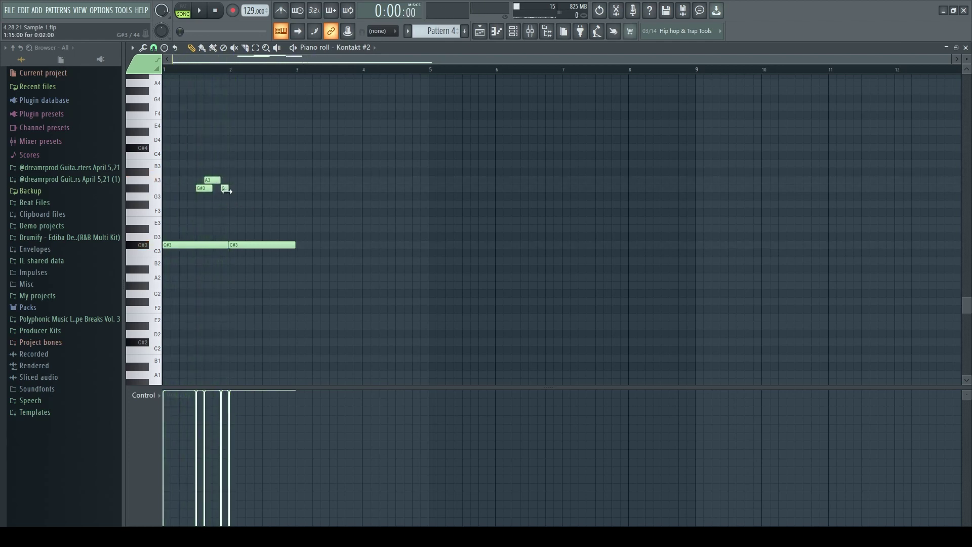
# Step: Try transposing all the bass notes up one octave and audition the result
pyautogui.hotkey('ctrl', 'a')
pyautogui.hotkey('ctrl', 'Up')
pyautogui.press('space')
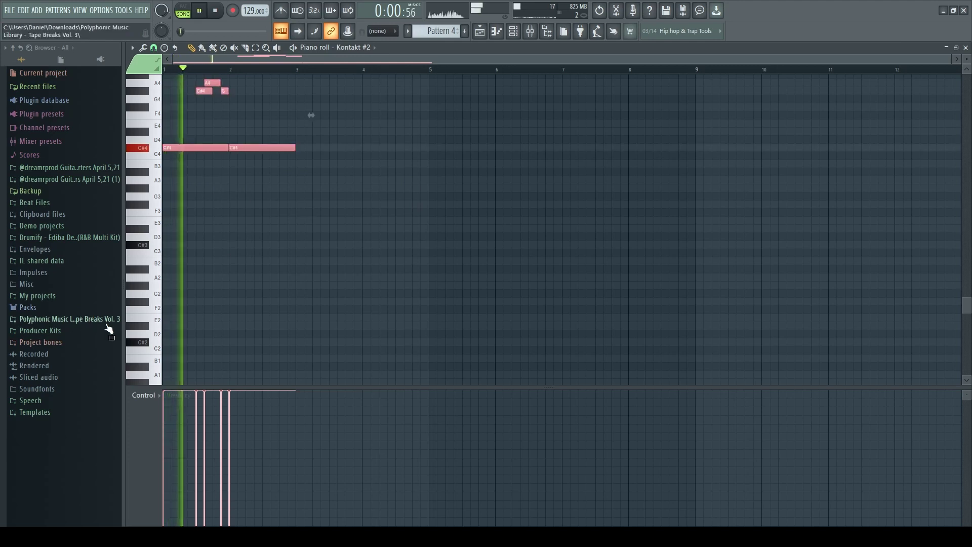
pyautogui.scroll(3, 293, 305)
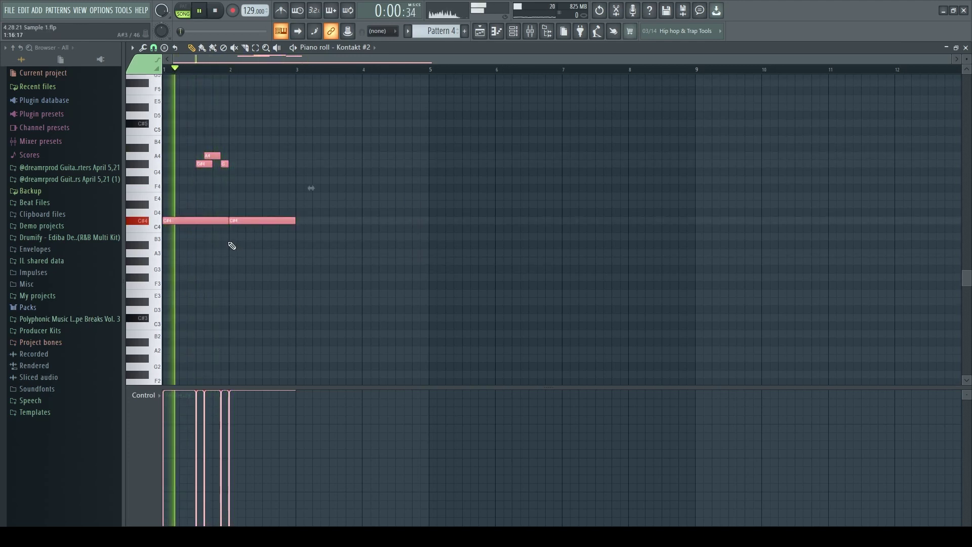
pyautogui.press('space')
pyautogui.press('space')
pyautogui.press('space')
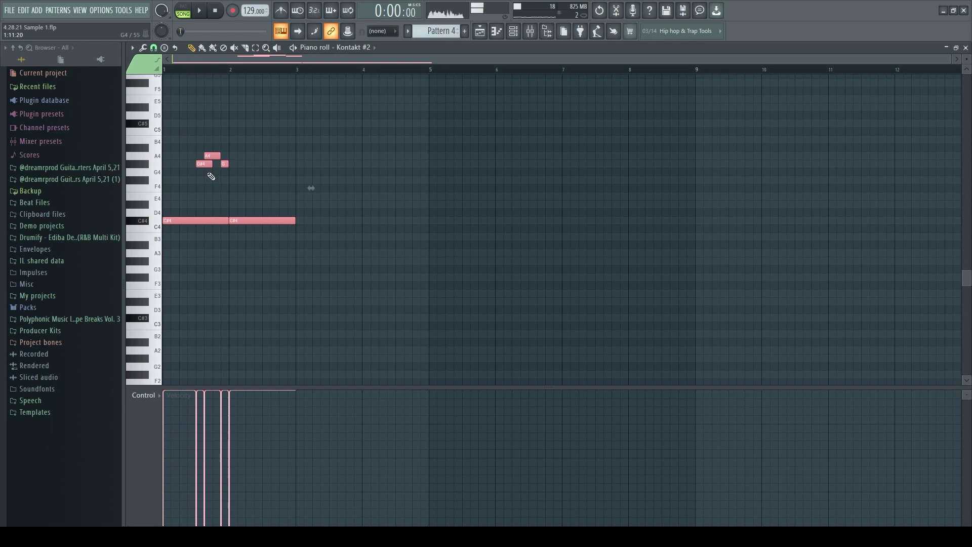
# Step: Try E4, A4 and G#4 as the pitches of the three short fill notes in bar 1
pyautogui.moveTo(234, 150); pyautogui.dragTo(211, 172)
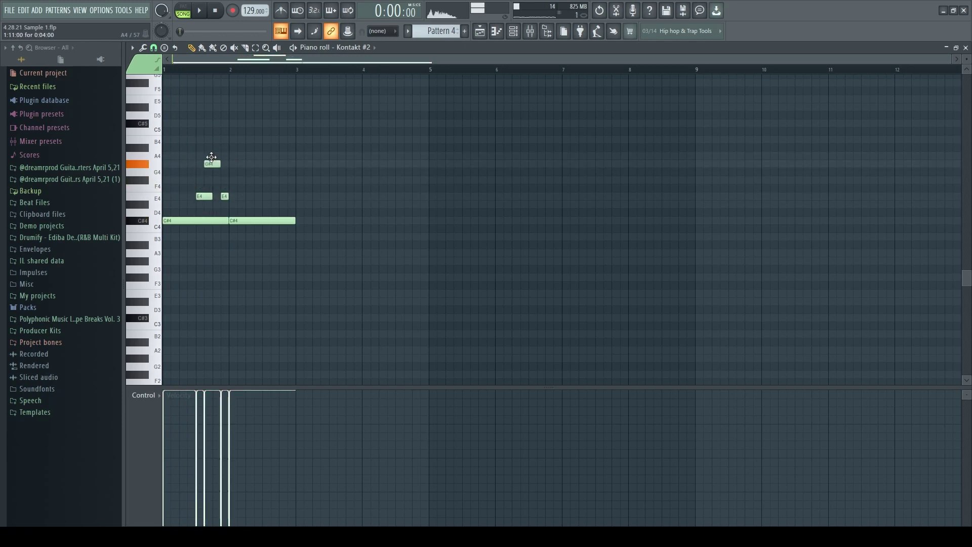
pyautogui.press('space')
pyautogui.press('space')
pyautogui.hotkey('ctrl', 'a')
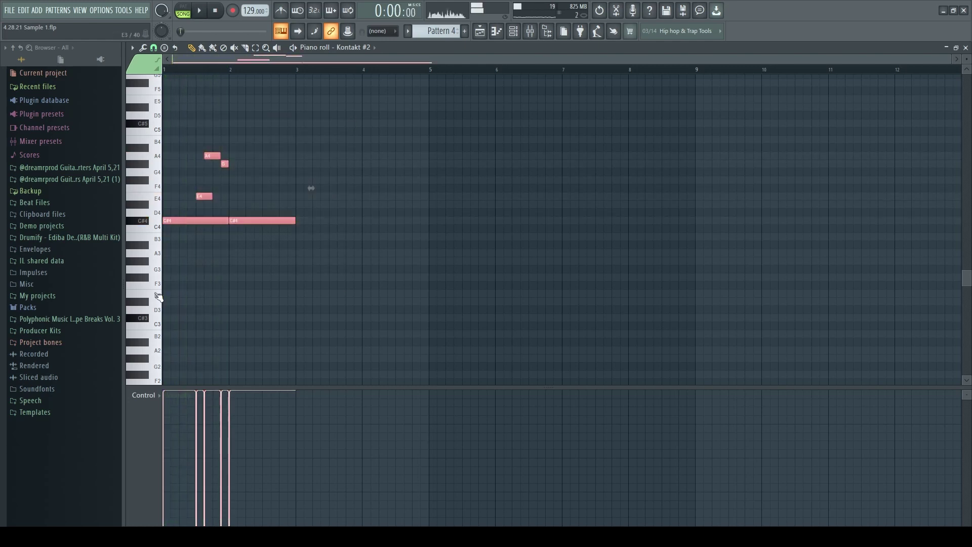
# Step: Transpose all the bass notes down one octave and delete the three short fill notes in bar 1
pyautogui.hotkey('ctrl', 'Down')
pyautogui.press('space')
pyautogui.press('space')
pyautogui.hotkey('ctrl', 'd')
pyautogui.press('space')
pyautogui.rightClick(204, 293)
pyautogui.rightClick(213, 253)
pyautogui.rightClick(224, 261)
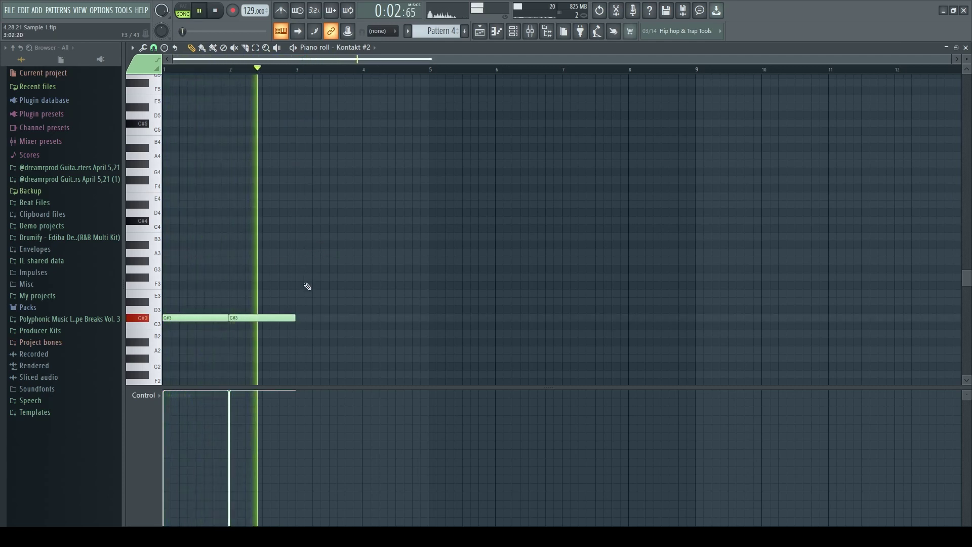
# Step: Shorten the second C#3 note to three beats and add a one-beat E3 note at the end of bar 2
pyautogui.moveTo(295, 318); pyautogui.dragTo(280, 319)
pyautogui.click(283, 293)
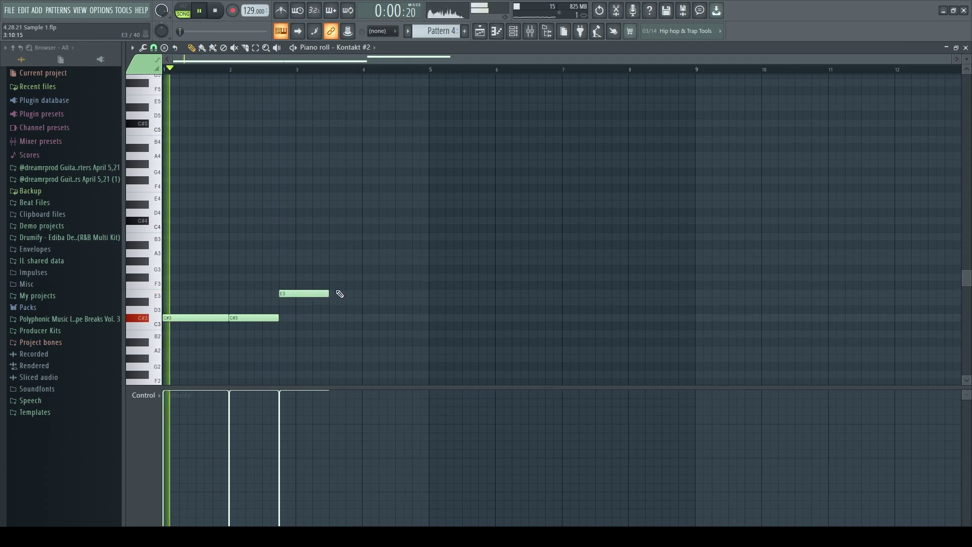
pyautogui.moveTo(327, 293); pyautogui.dragTo(295, 293)
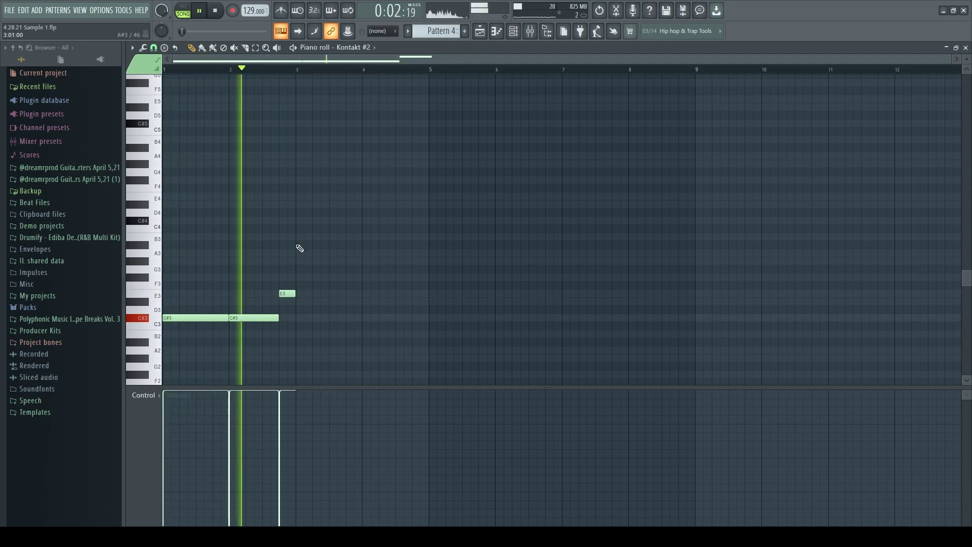
# Step: Duplicate the two-bar bass phrase into bars 3 and 4 and change the copy's last note to D#3
pyautogui.moveTo(297, 70); pyautogui.dragTo(40, 91)
pyautogui.hotkey('ctrl', 'b')
pyautogui.rightClick(436, 292)
pyautogui.moveTo(420, 294); pyautogui.dragTo(420, 302)
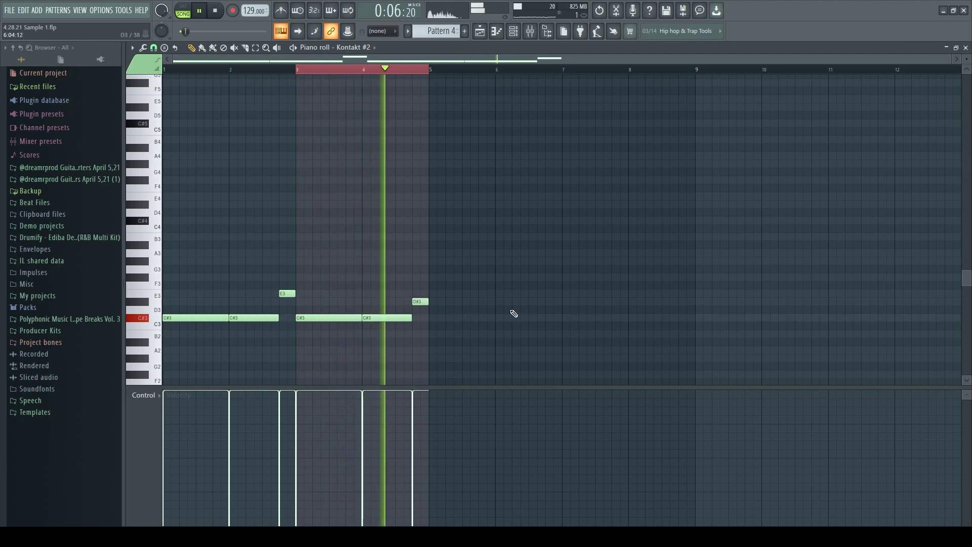
# Step: Duplicate the four-bar bass phrase into bars 5 to 8
pyautogui.hotkey('ctrl', 'a')
pyautogui.hotkey('ctrl', 'b')
pyautogui.hotkey('ctrl', 'd')
pyautogui.press('space')
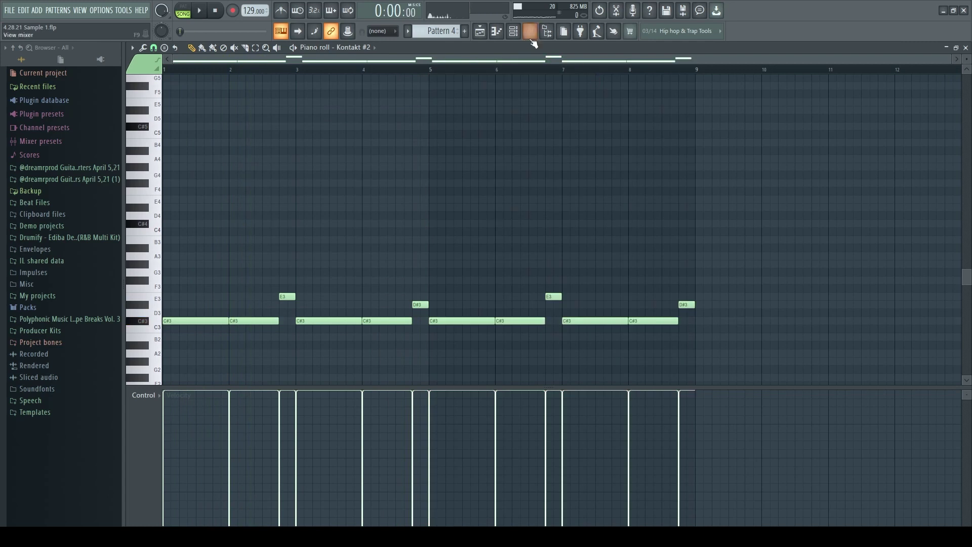
# Step: Add Fruity parametric EQ 2 to Insert 4, cut the bass's high frequencies and adjust the insert's stereo separation
pyautogui.click(530, 32)
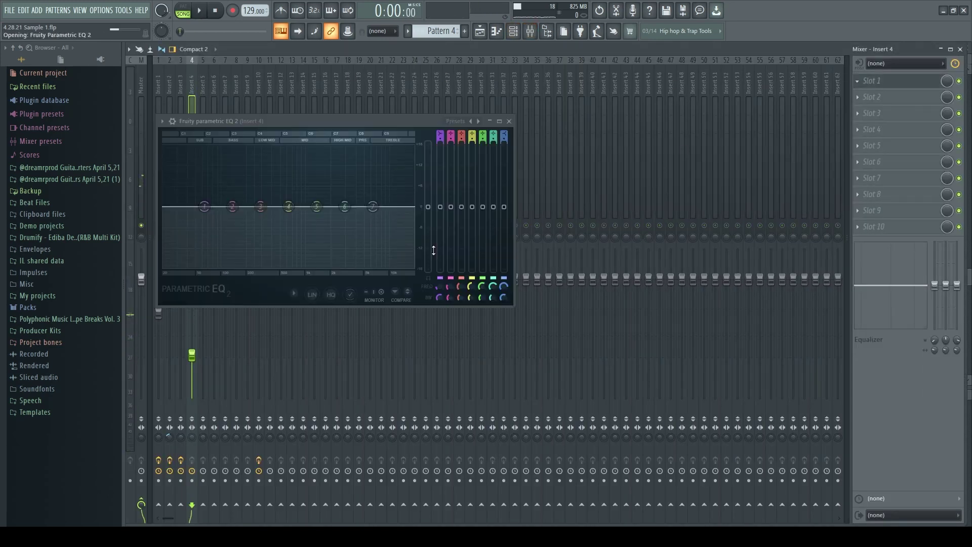
pyautogui.press('space')
pyautogui.moveTo(390, 206); pyautogui.dragTo(269, 257)
pyautogui.press('space')
pyautogui.click(196, 431)
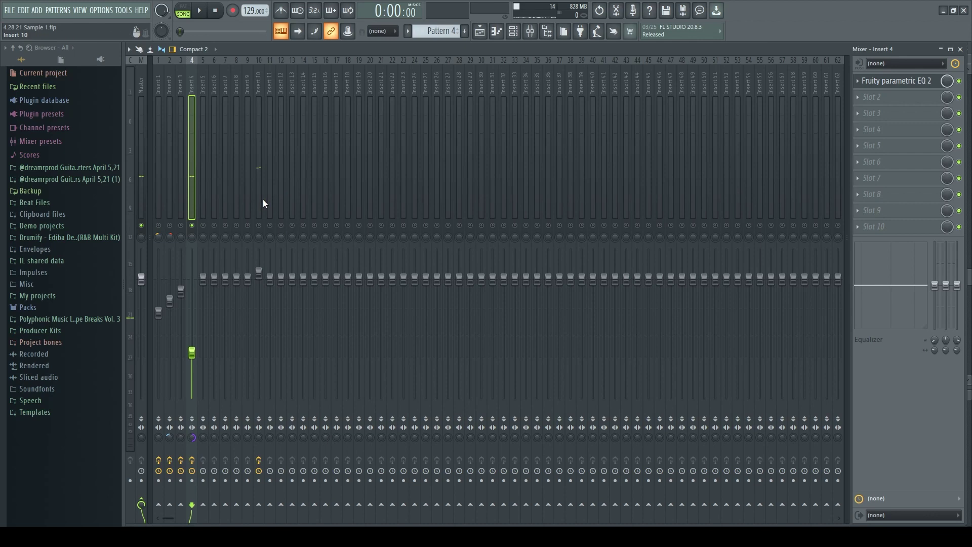
# Step: Solo Insert 10 during playback and add Ozone 9 Vintage Tape with the Gentle Hug preset in its slot 4
pyautogui.rightClick(261, 225)
pyautogui.press('space')
pyautogui.click(481, 33)
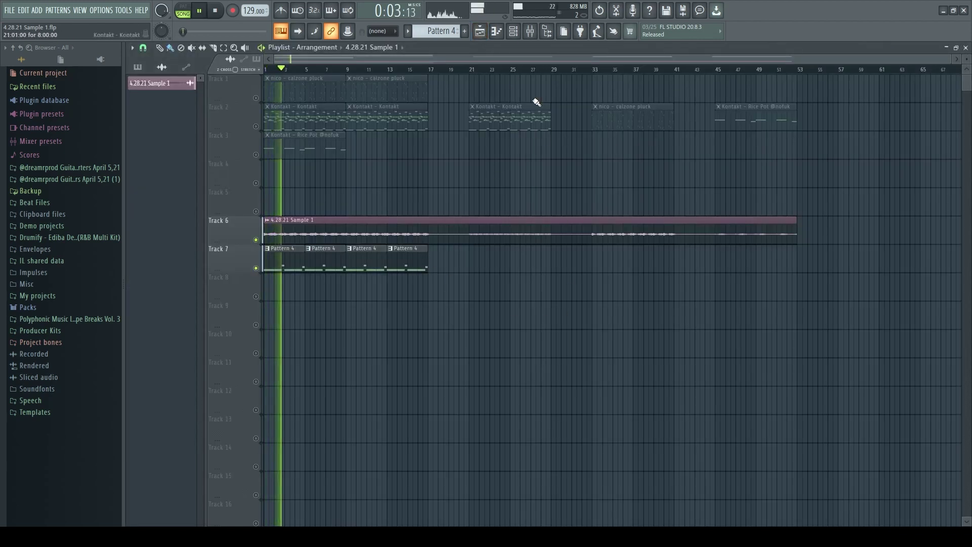
pyautogui.click(530, 31)
pyautogui.click(261, 275)
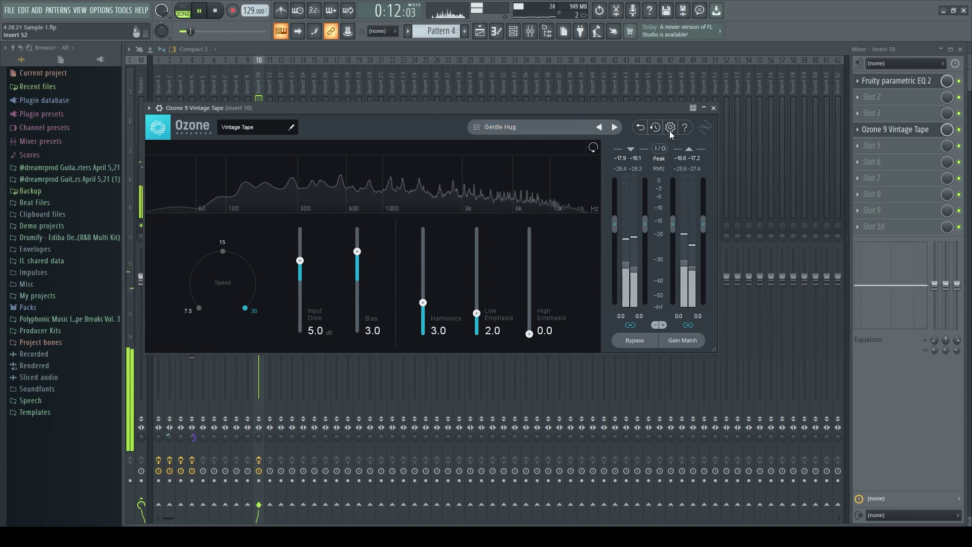
# Step: Unsolo Insert 10 and rebalance the mixer volumes of Insert 10 to about 1.5 dB and Insert 4 to about -16.1 dB
pyautogui.click(713, 108)
pyautogui.rightClick(260, 226)
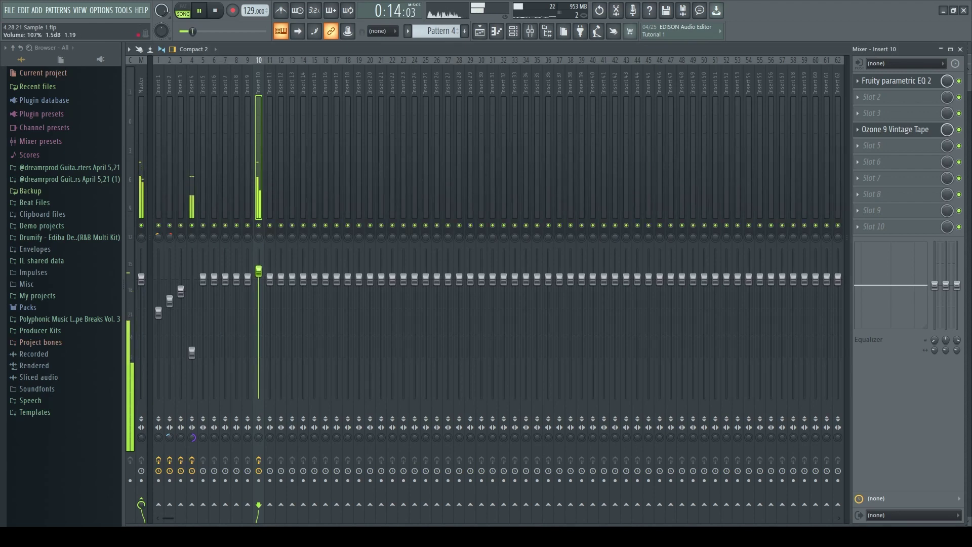
pyautogui.click(192, 352)
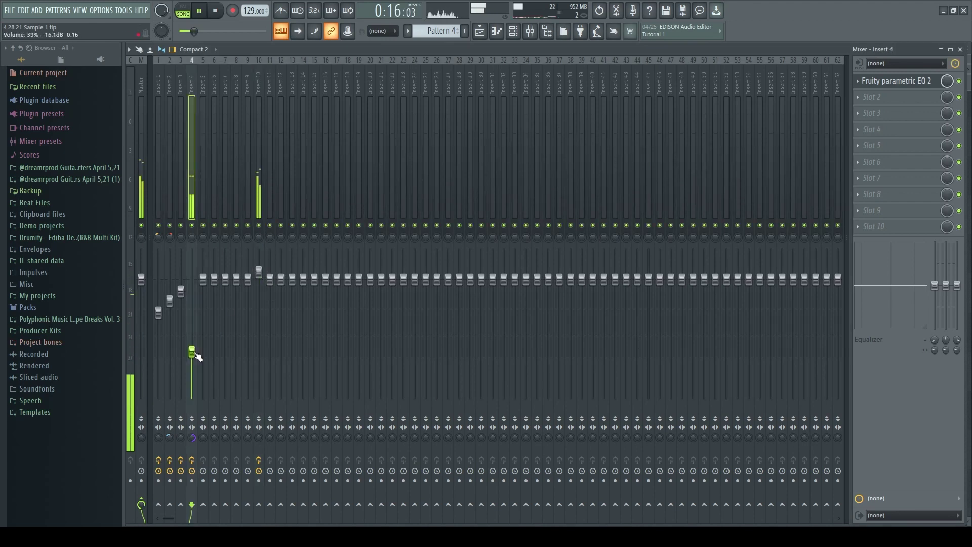
pyautogui.click(259, 272)
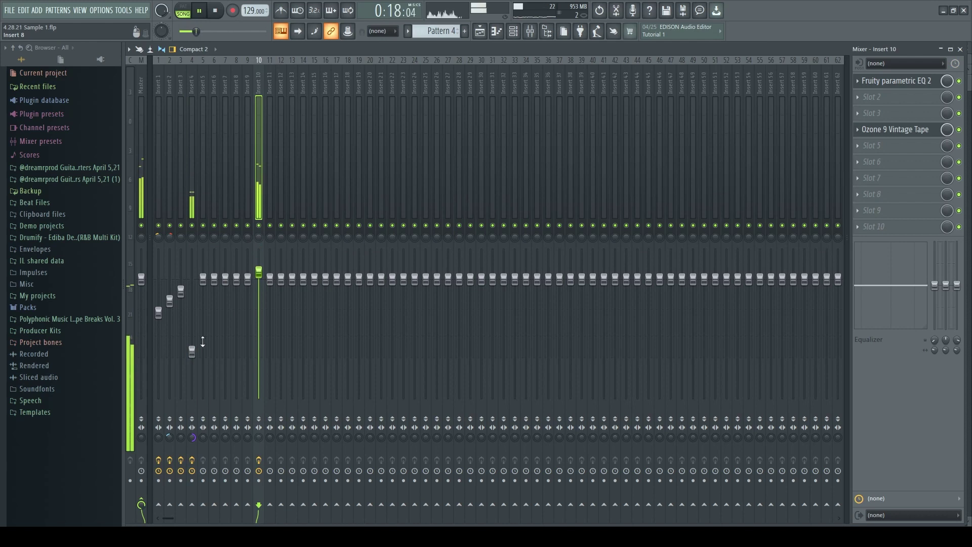
pyautogui.click(191, 351)
pyautogui.click(141, 81)
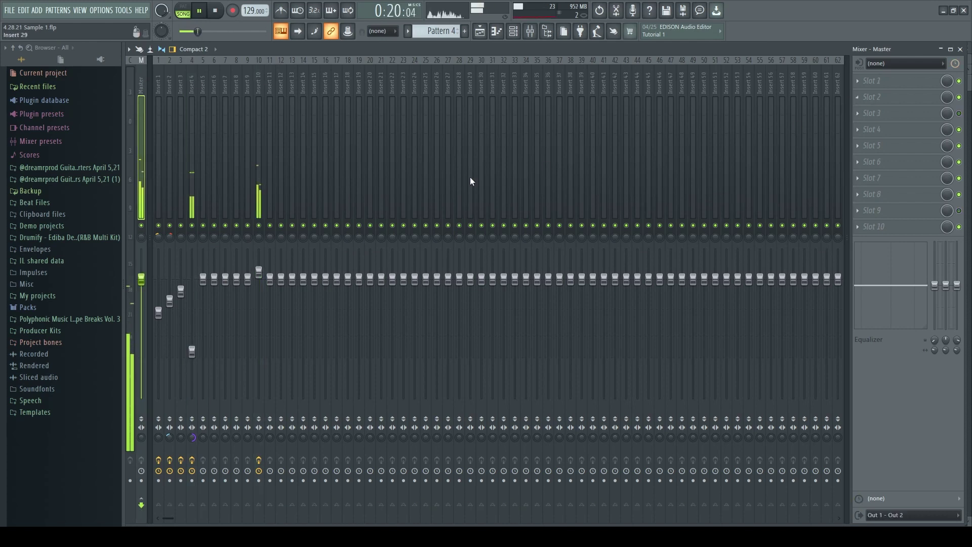
# Step: Delete the last two Pattern 4 clips on Track 7 of the playlist and stop playback
pyautogui.click(480, 32)
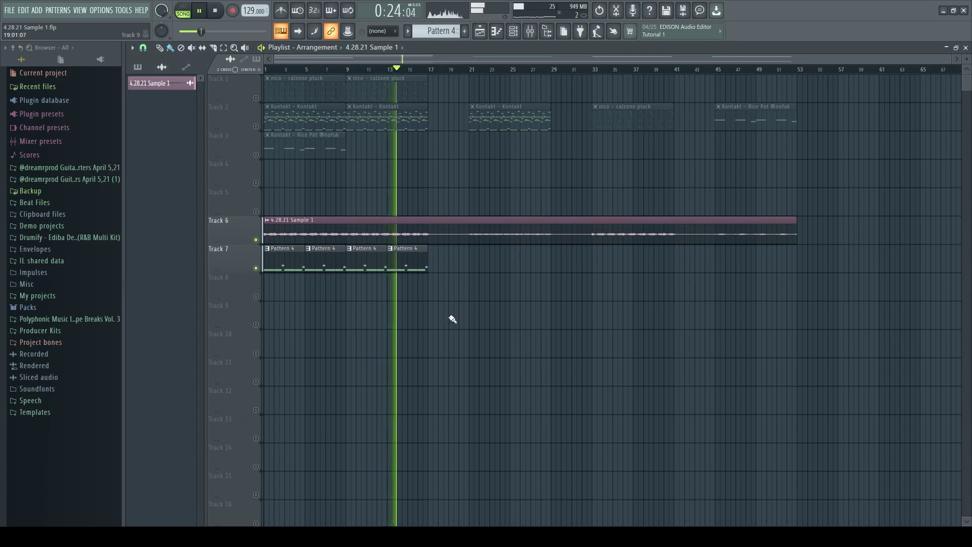
pyautogui.rightClick(409, 267)
pyautogui.rightClick(366, 267)
pyautogui.press('space')
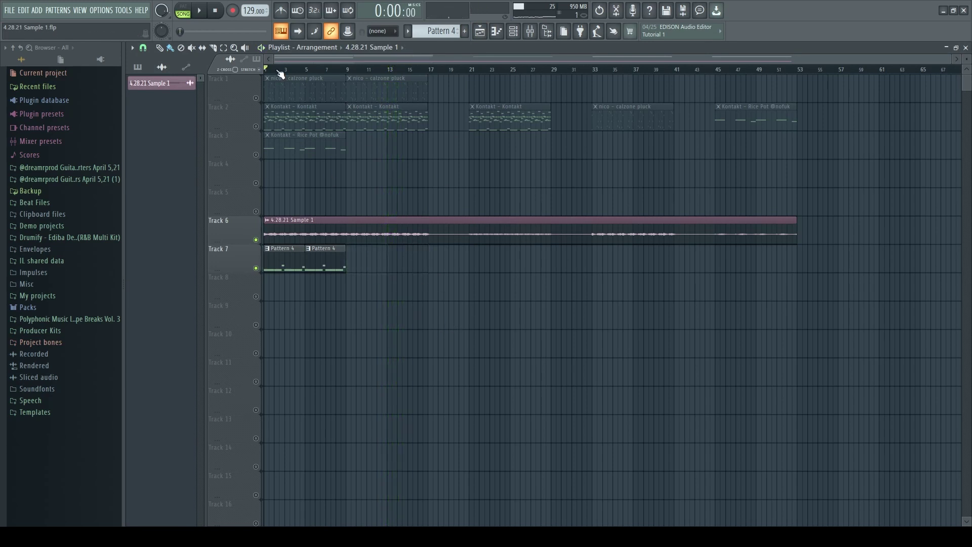
# Step: Slice the Track 6 sample at bars 9 and 17 and duplicate the bar 9 section, shifting the following audio eight bars
pyautogui.click(349, 69)
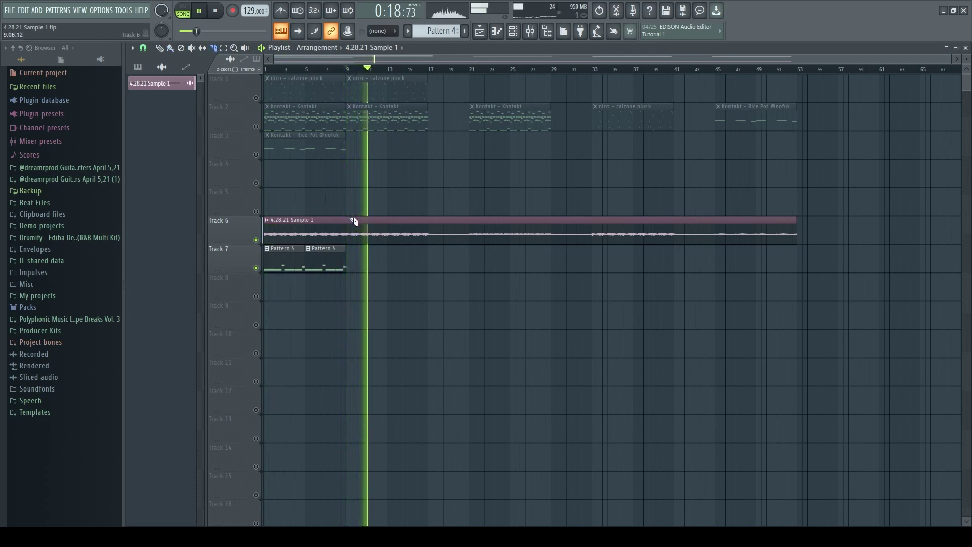
pyautogui.click(349, 246)
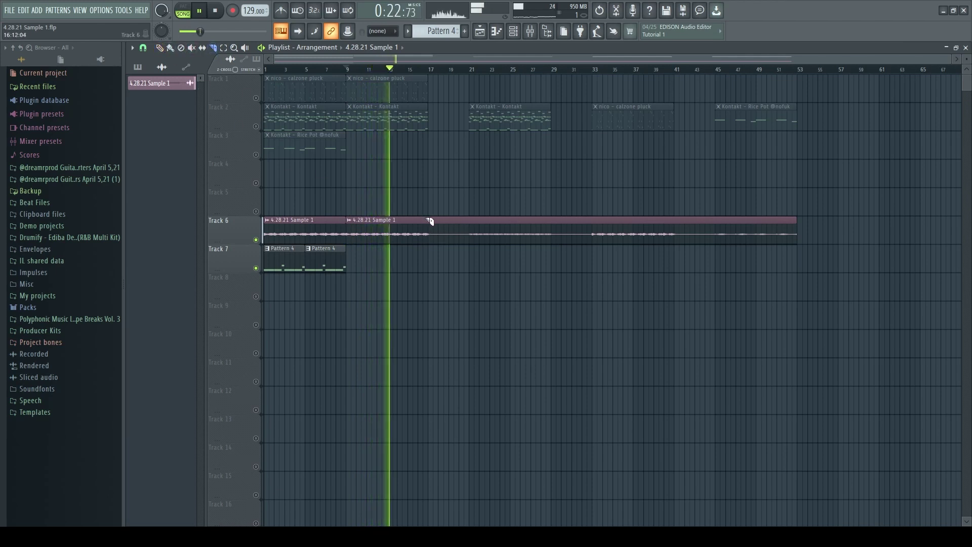
pyautogui.moveTo(428, 219)
pyautogui.mouseDown()
pyautogui.moveTo(432, 245)
pyautogui.moveTo(551, 238)
pyautogui.mouseUp()
pyautogui.click(160, 48)
pyautogui.moveTo(387, 236); pyautogui.dragTo(469, 243)
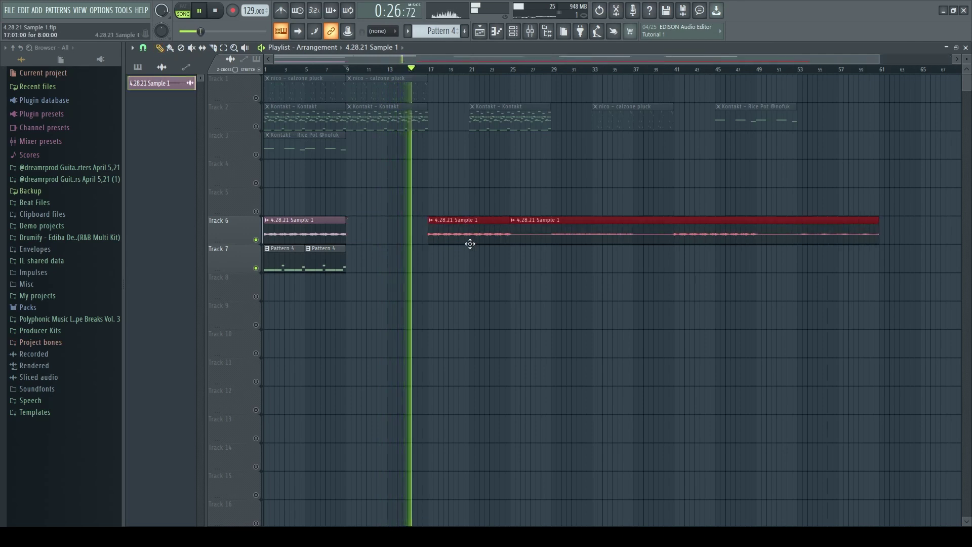
pyautogui.hotkey('ctrl', 'd')
# Step: Play the arrangement from the start and across the sample clip joins at bars 9 and 17
pyautogui.press('space')
pyautogui.press('space')
pyautogui.press('space')
pyautogui.click(265, 68)
pyautogui.press('space')
pyautogui.click(336, 71)
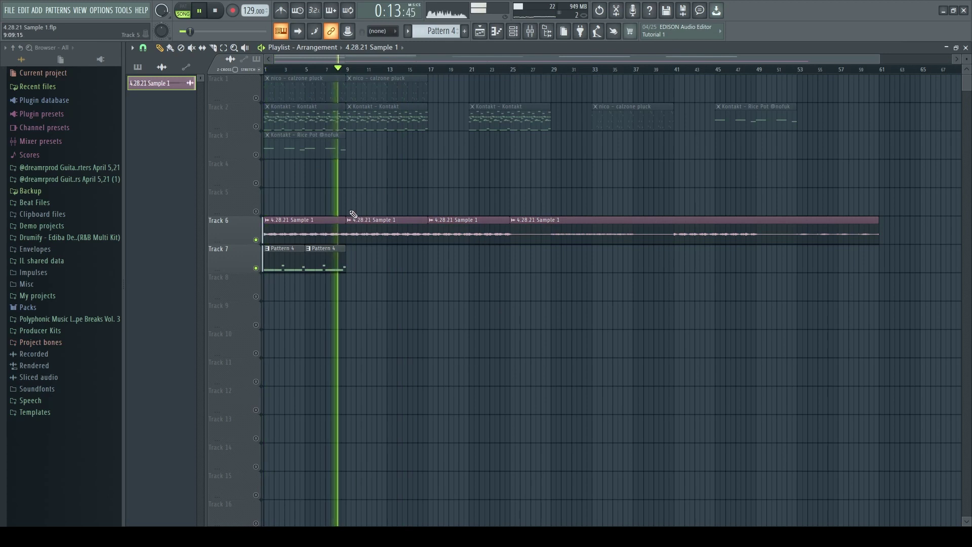
pyautogui.scroll(-2, 403, 256)
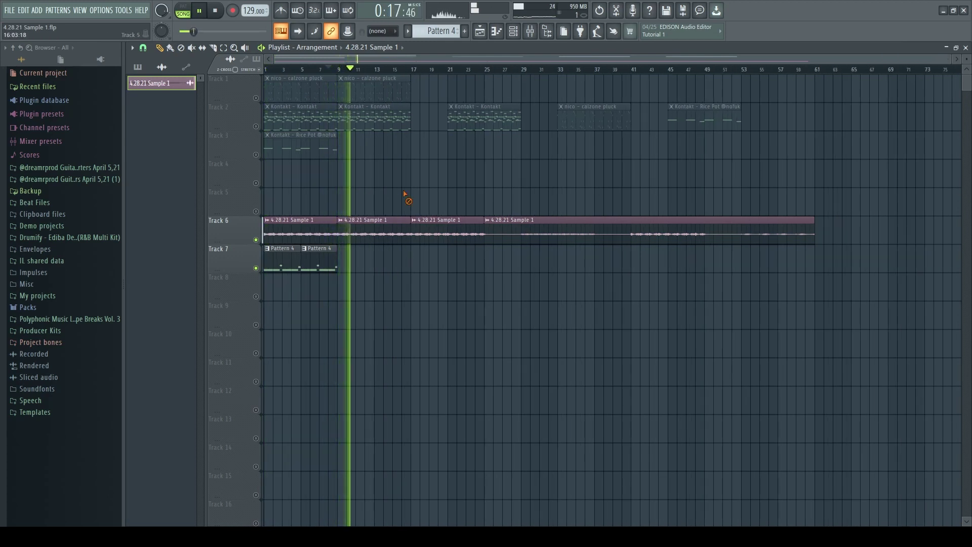
pyautogui.click(416, 70)
pyautogui.moveTo(368, 234)
pyautogui.mouseDown()
pyautogui.moveTo(451, 262)
pyautogui.moveTo(360, 230)
pyautogui.moveTo(375, 235)
pyautogui.mouseUp()
pyautogui.press('space')
pyautogui.press('space')
pyautogui.press('space')
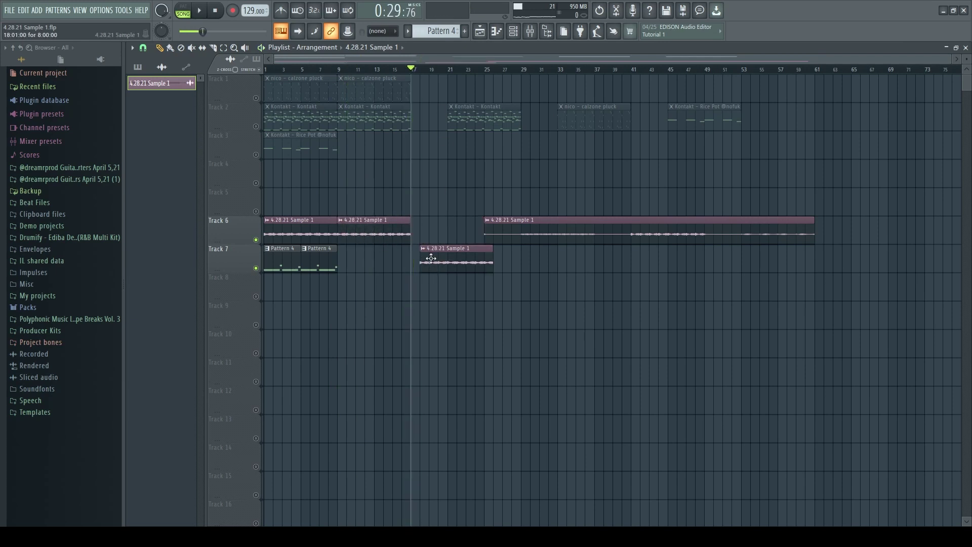
pyautogui.moveTo(434, 258); pyautogui.dragTo(431, 226)
# Step: Place two Pattern 4 clips end to end on Track 6 at bars 65 and 69, past the sample audio
pyautogui.press('space')
pyautogui.click(336, 70)
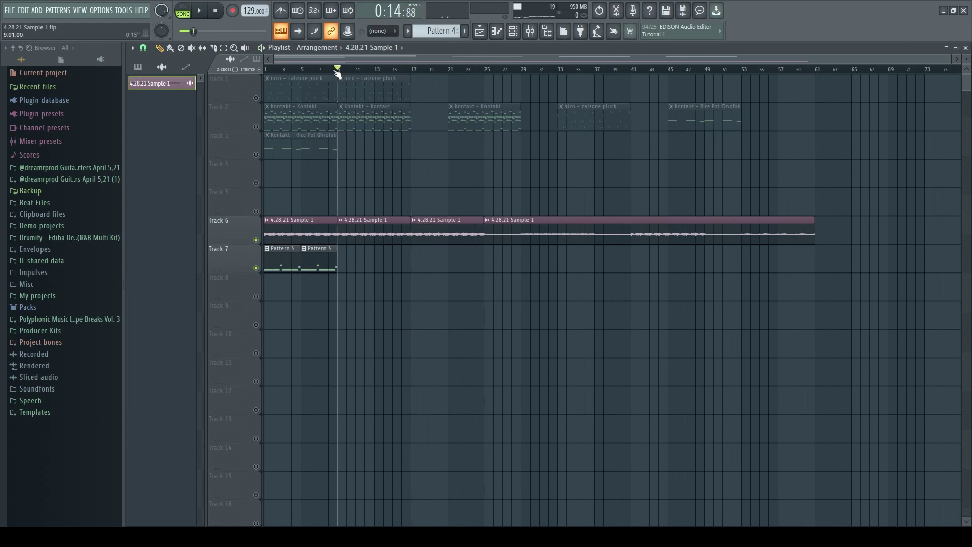
pyautogui.click(332, 69)
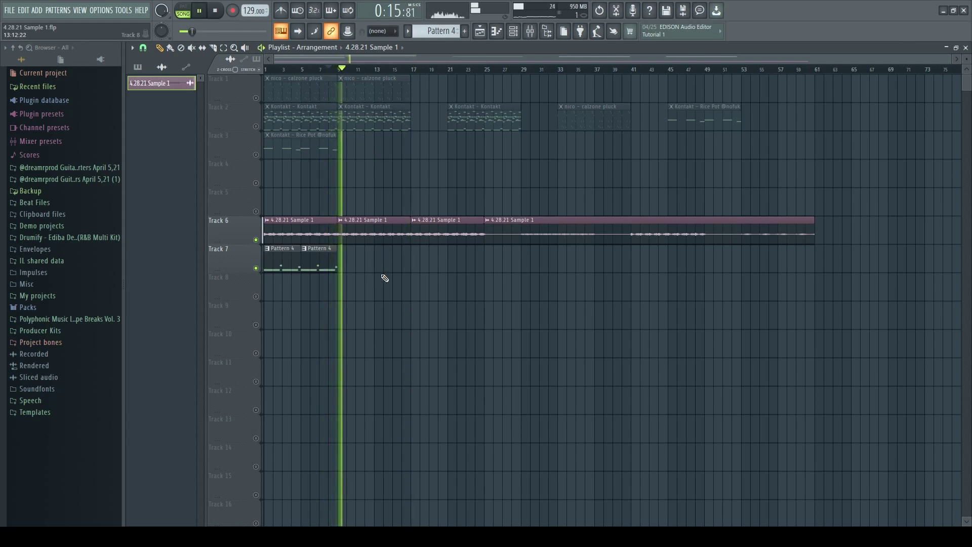
pyautogui.click(332, 263)
pyautogui.moveTo(826, 233); pyautogui.dragTo(866, 228)
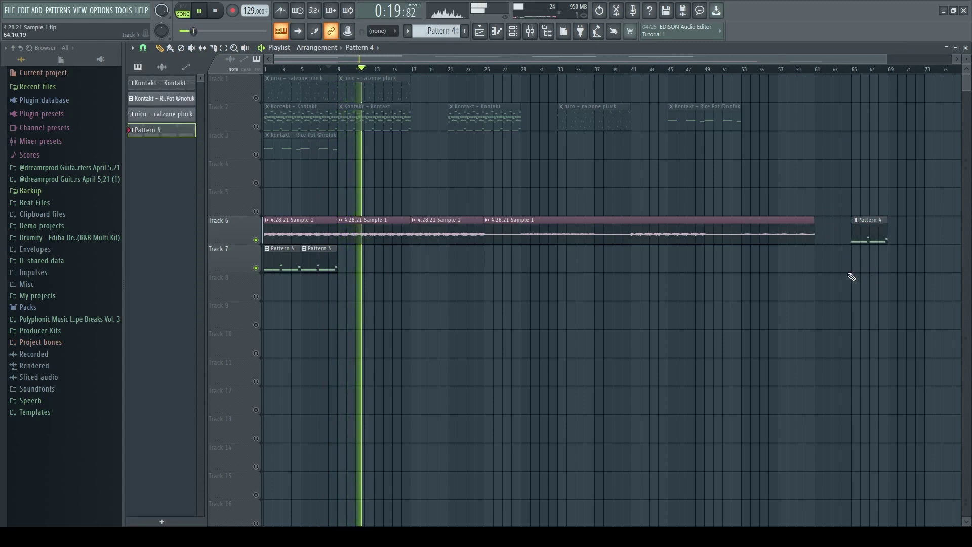
pyautogui.click(905, 230)
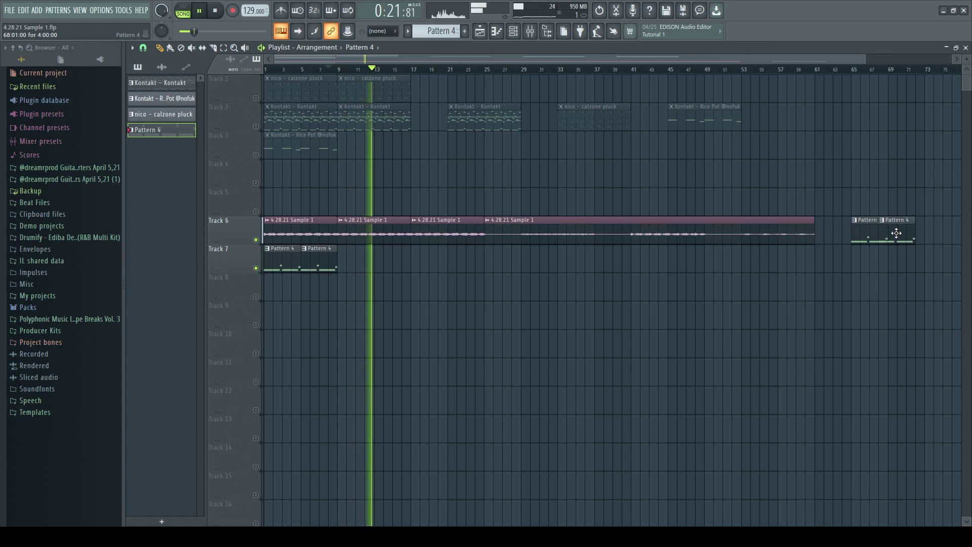
# Step: Play from the start and set Insert 4's volume to about -15.7 dB, then trim Insert 10's volume slightly
pyautogui.scroll(-1, 695, 317)
pyautogui.press('space')
pyautogui.click(266, 70)
pyautogui.press('space')
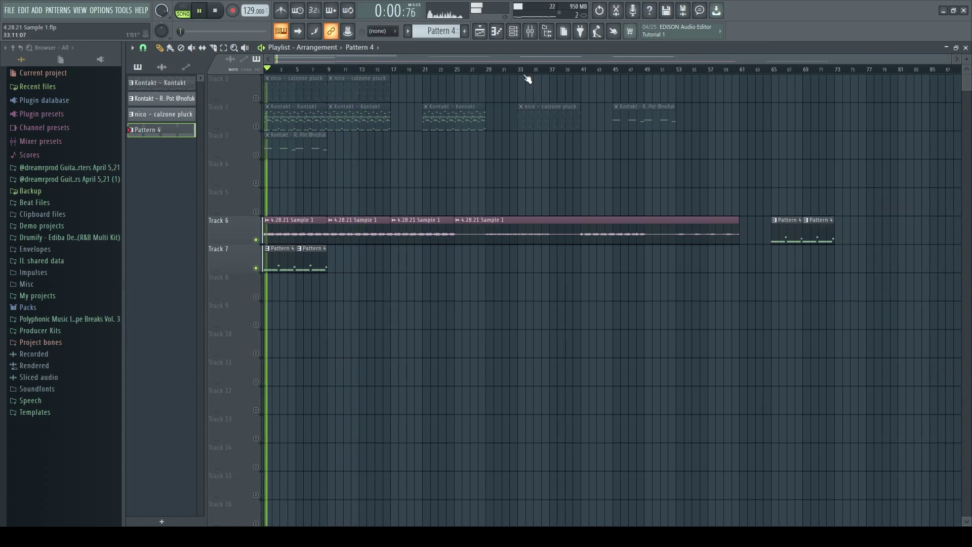
pyautogui.click(530, 32)
pyautogui.click(259, 269)
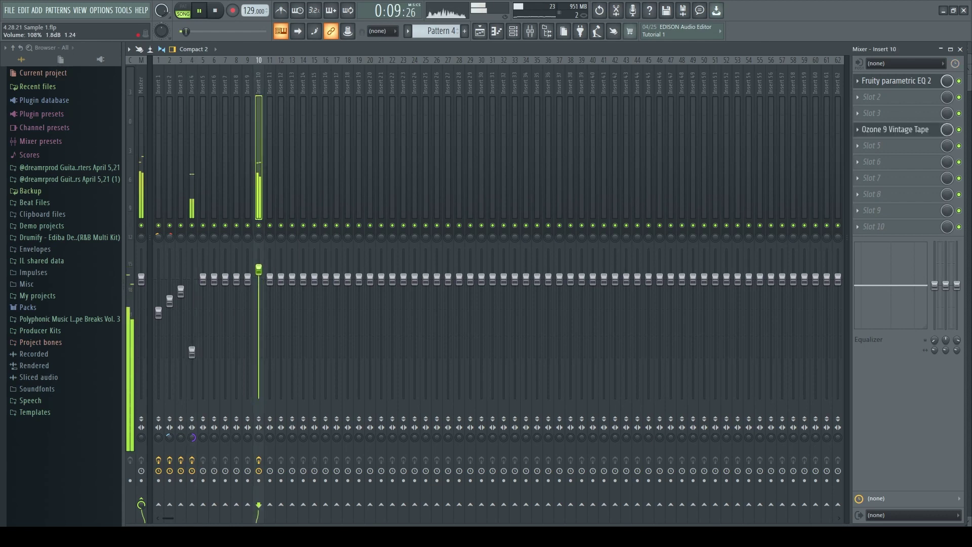
pyautogui.moveTo(192, 352); pyautogui.dragTo(192, 348)
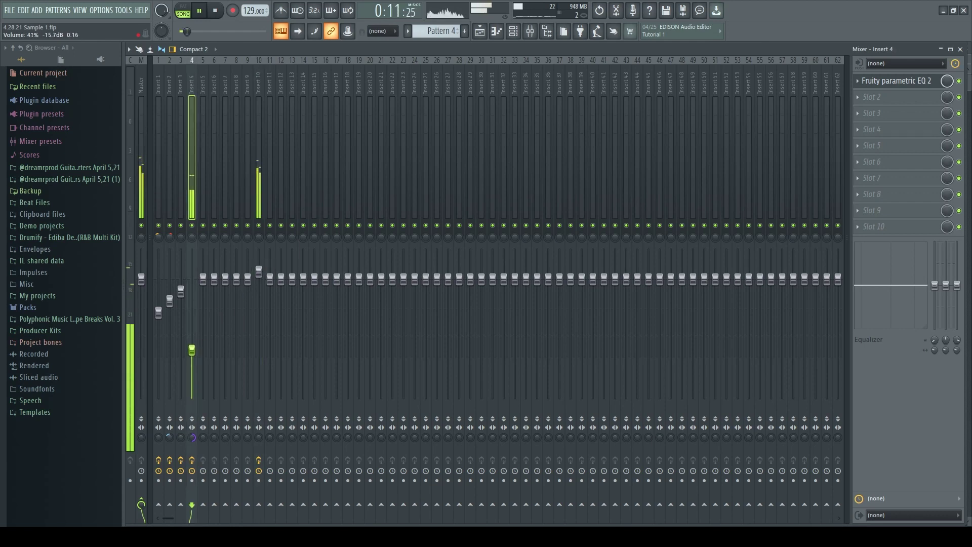
pyautogui.moveTo(260, 274); pyautogui.dragTo(260, 277)
# Step: Add SSLComp Stereo to the Master's slot 5 with 2.1 dB make-up, raise its threshold and lower the slot's mix level
pyautogui.click(141, 83)
pyautogui.click(480, 31)
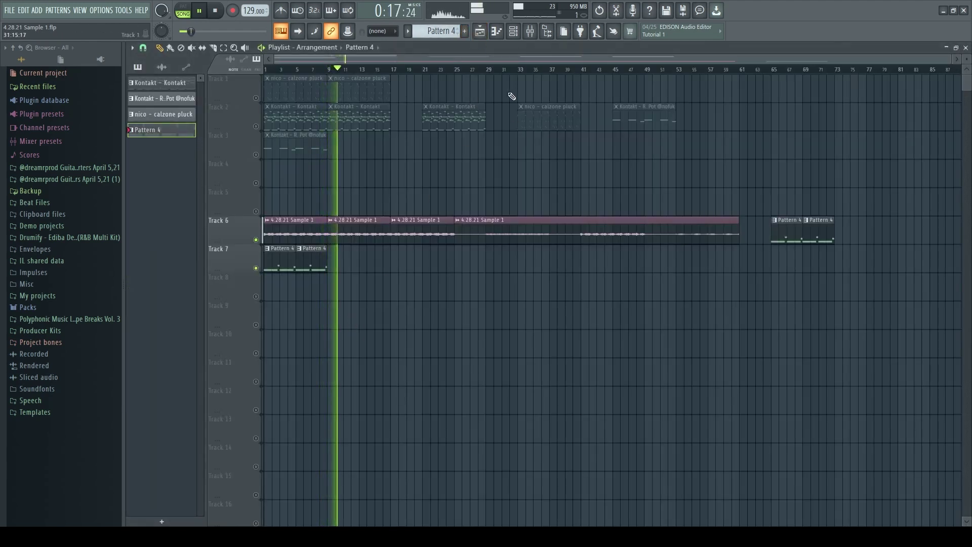
pyautogui.press('F9')
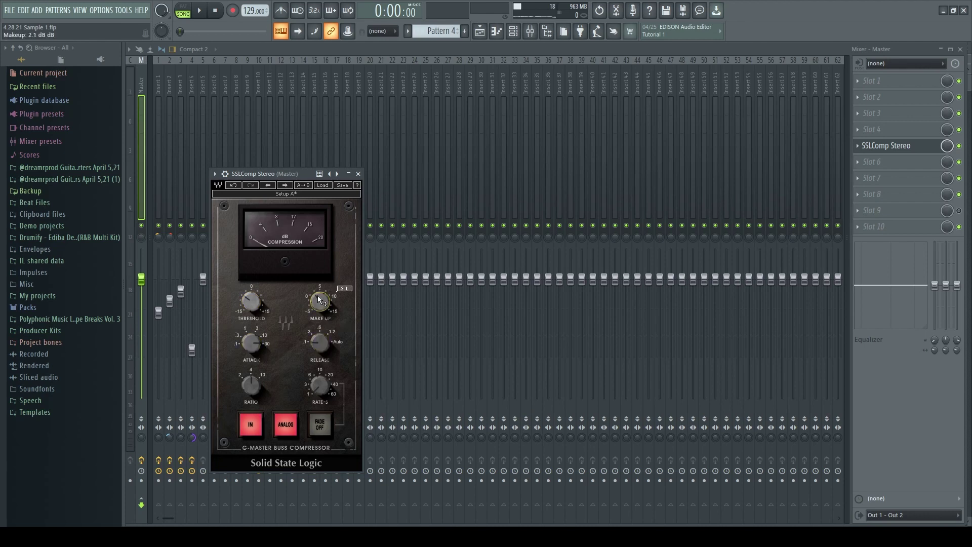
pyautogui.press('space')
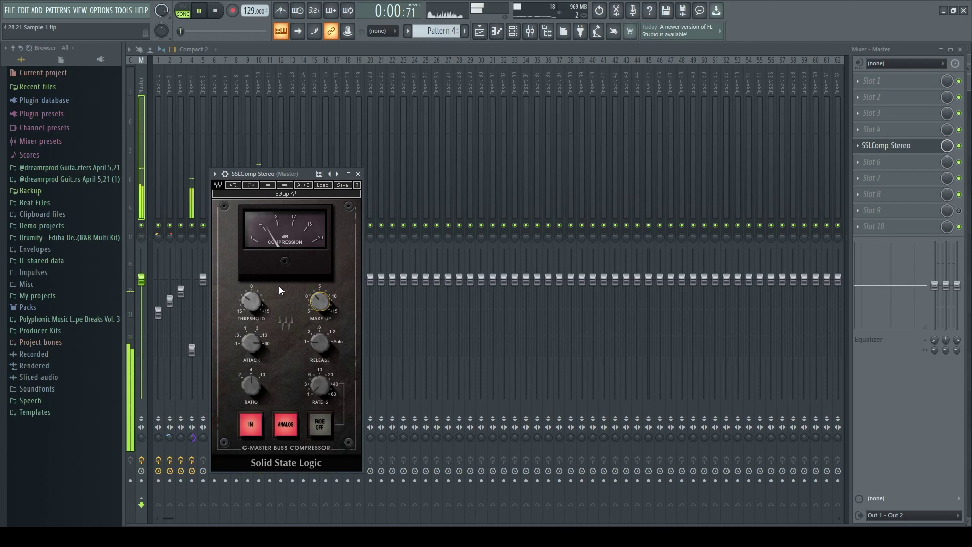
pyautogui.press('space')
pyautogui.click(251, 301)
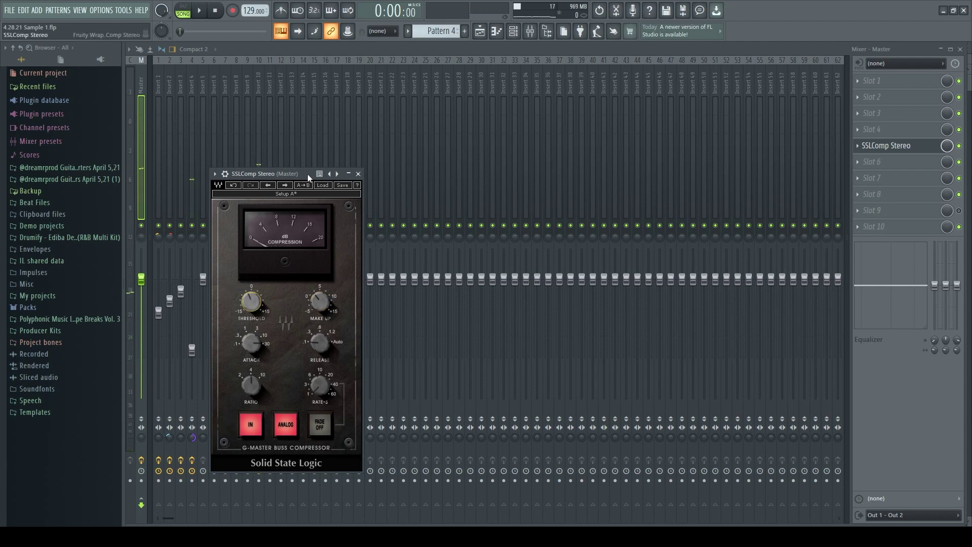
pyautogui.press('space')
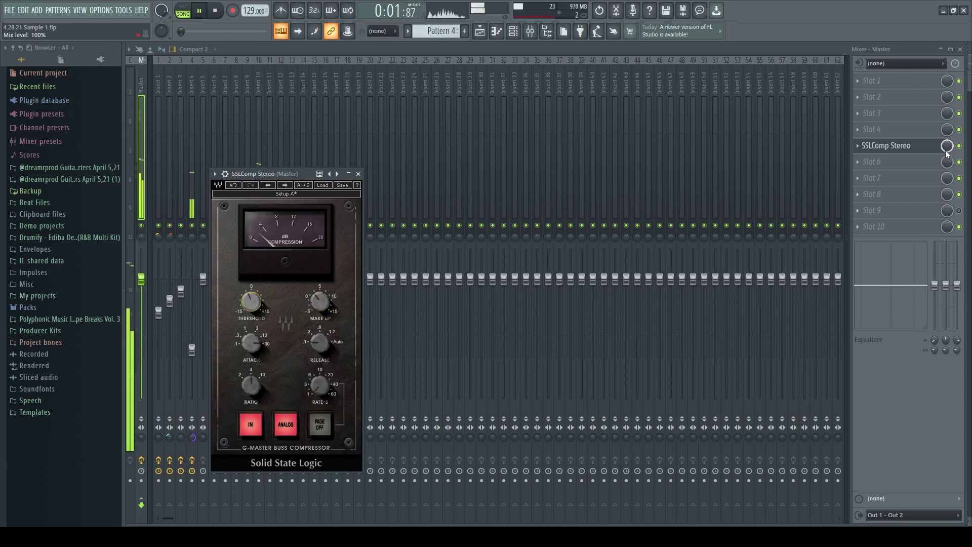
pyautogui.moveTo(946, 149); pyautogui.dragTo(946, 183)
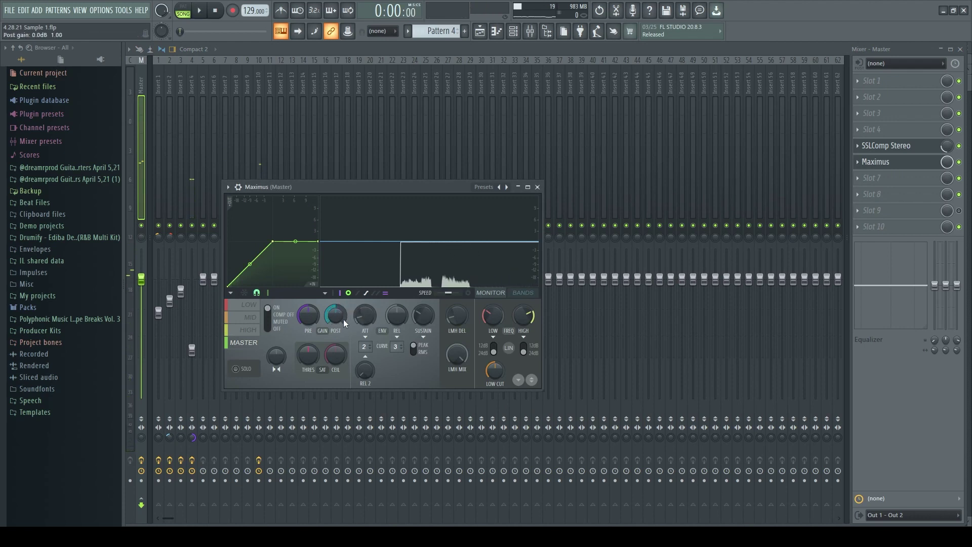
# Step: Raise the master post gain of Maximus in the Master's slot 6 to about 10.1 dB while auditioning the playlist
pyautogui.press('space')
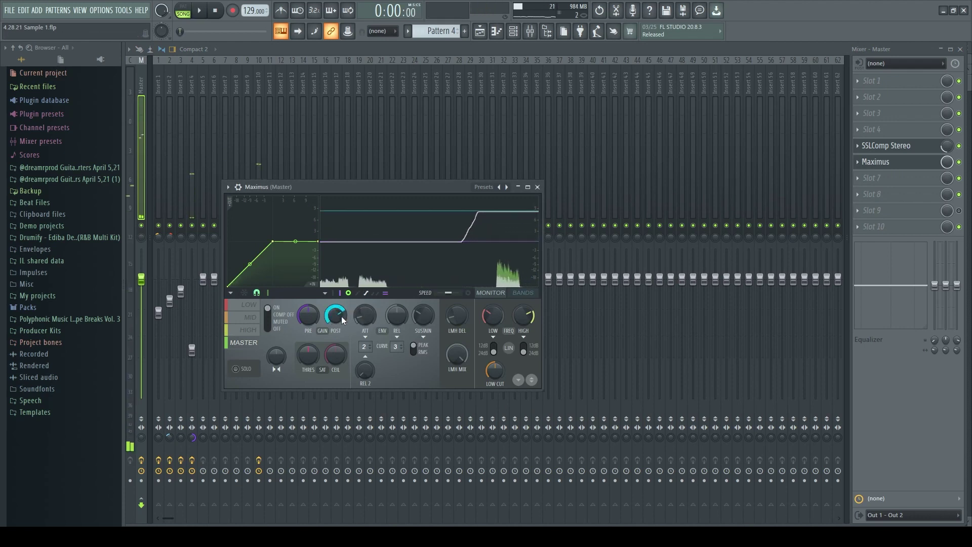
pyautogui.press('space')
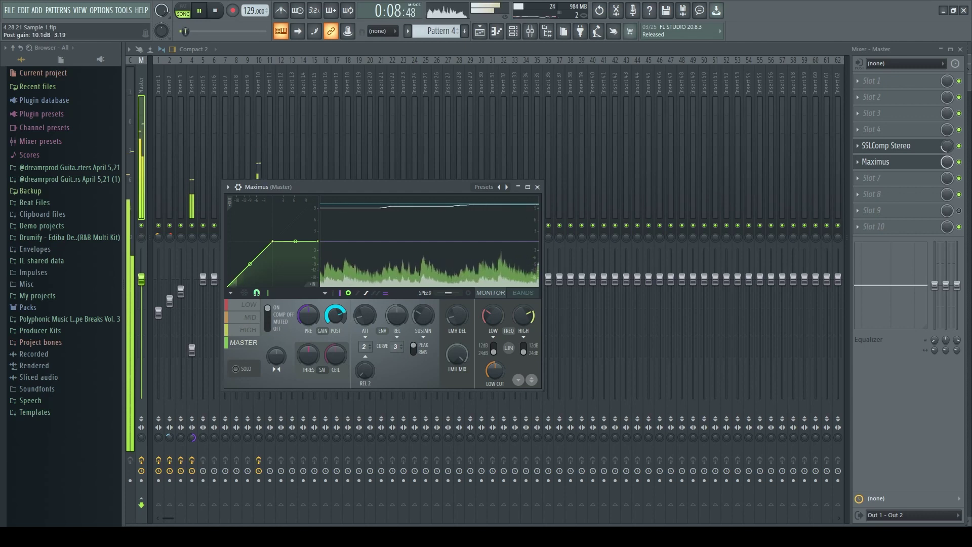
pyautogui.press('Escape')
pyautogui.click(480, 31)
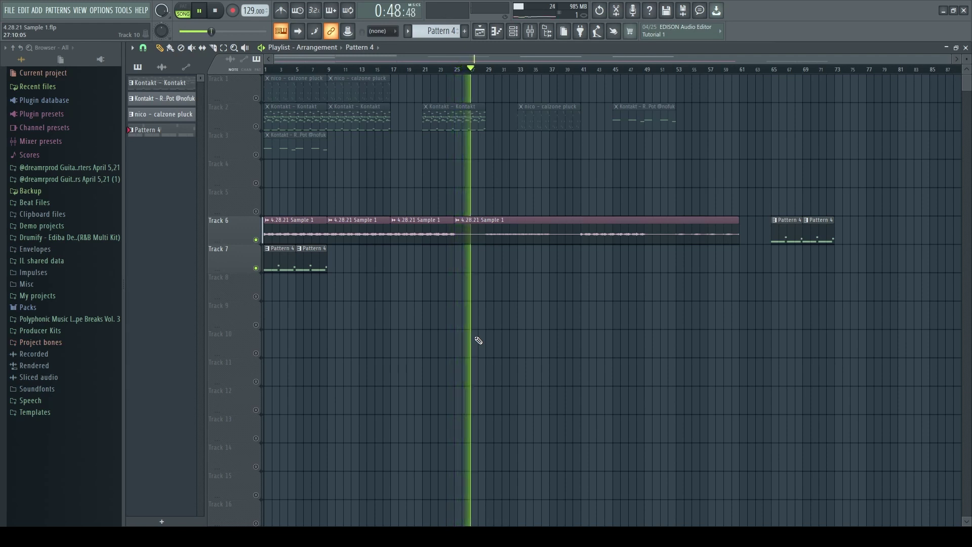
pyautogui.press('space')
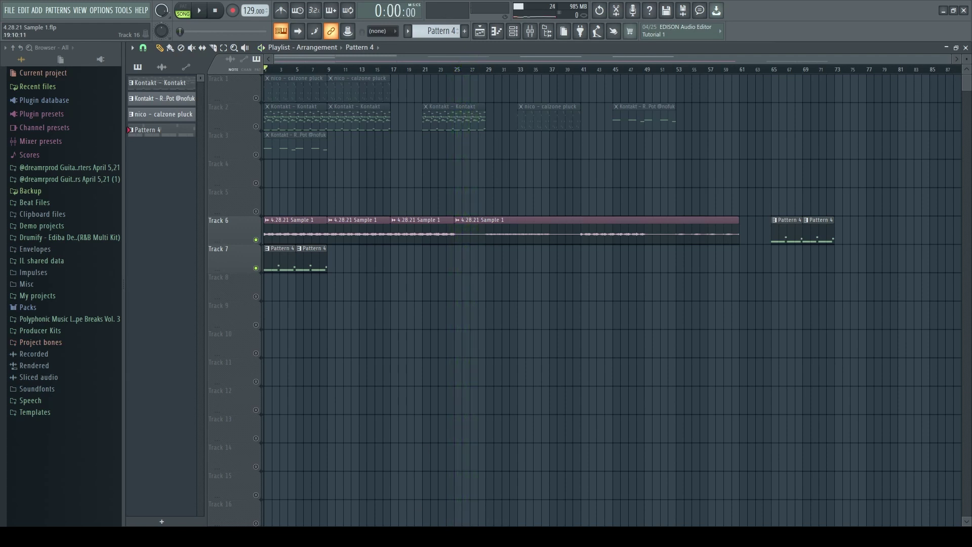